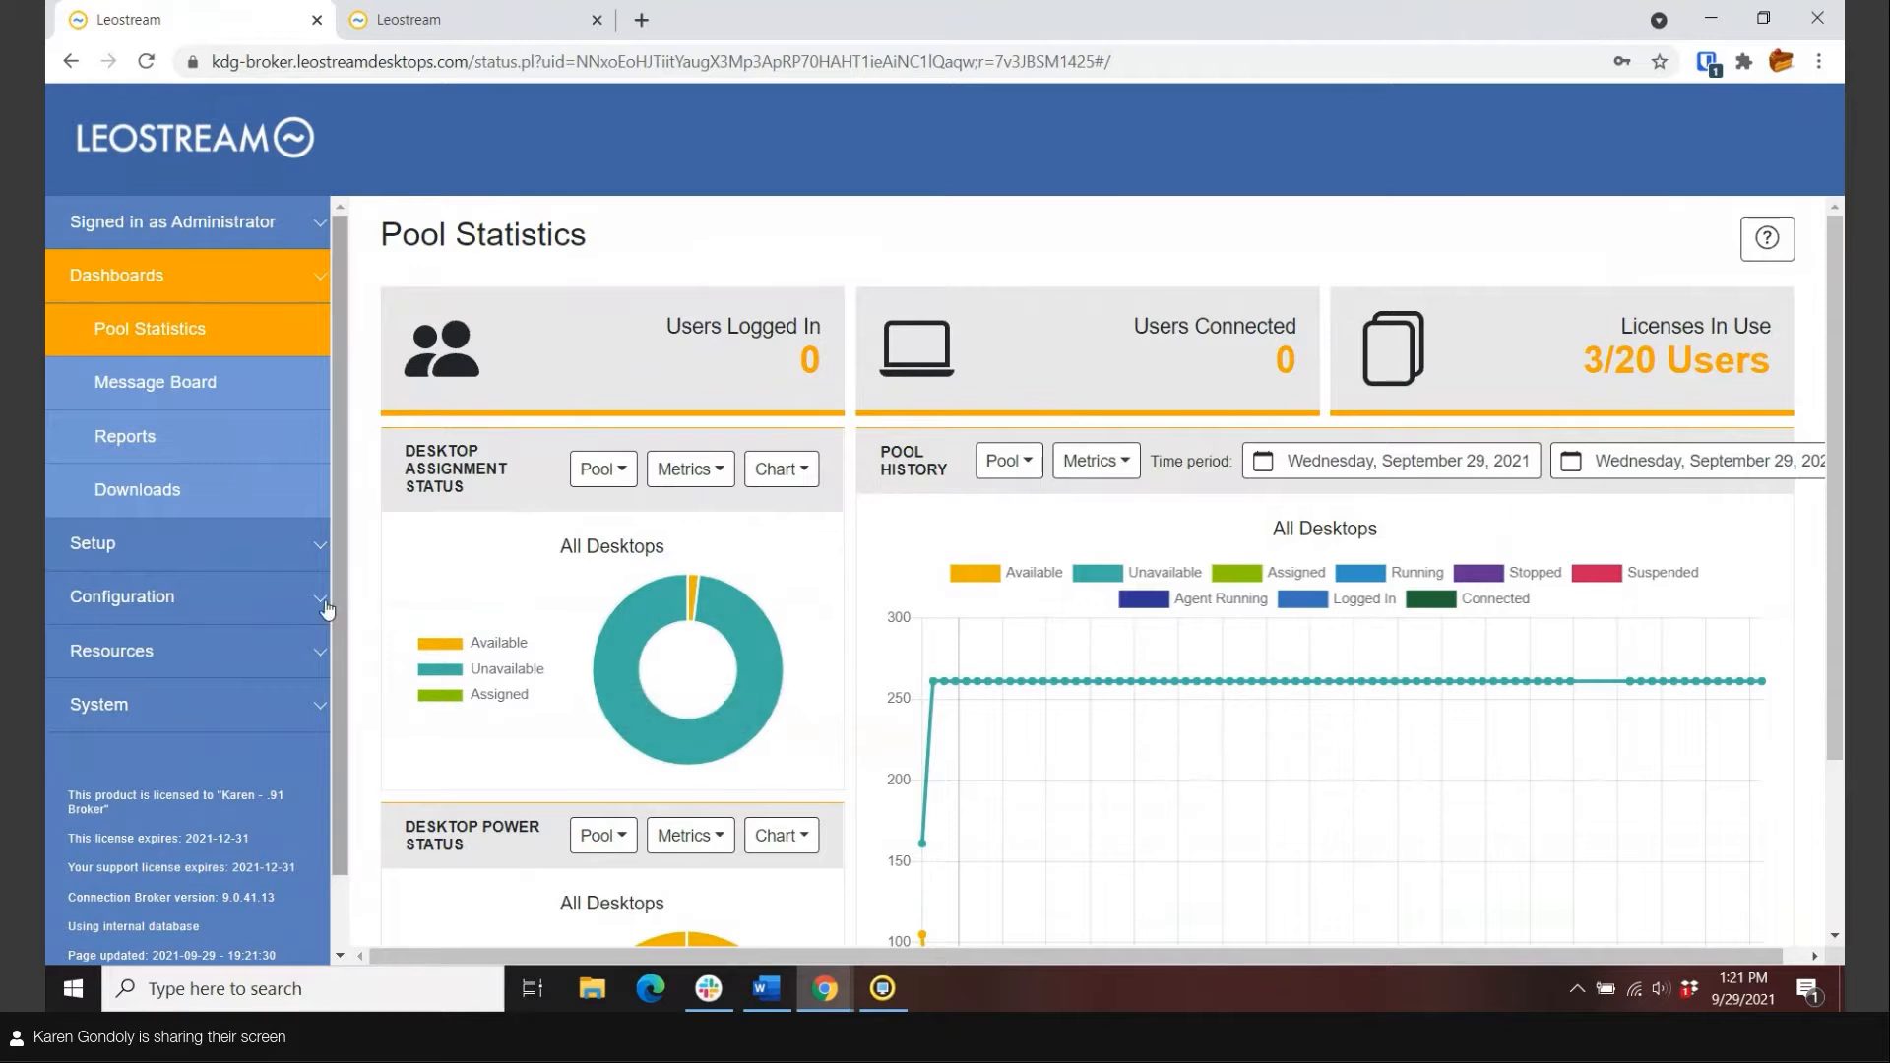
Open the Okta SAML server under Setup > Authentication Servers, review its settings, and go back to the list.
left_click(163, 557)
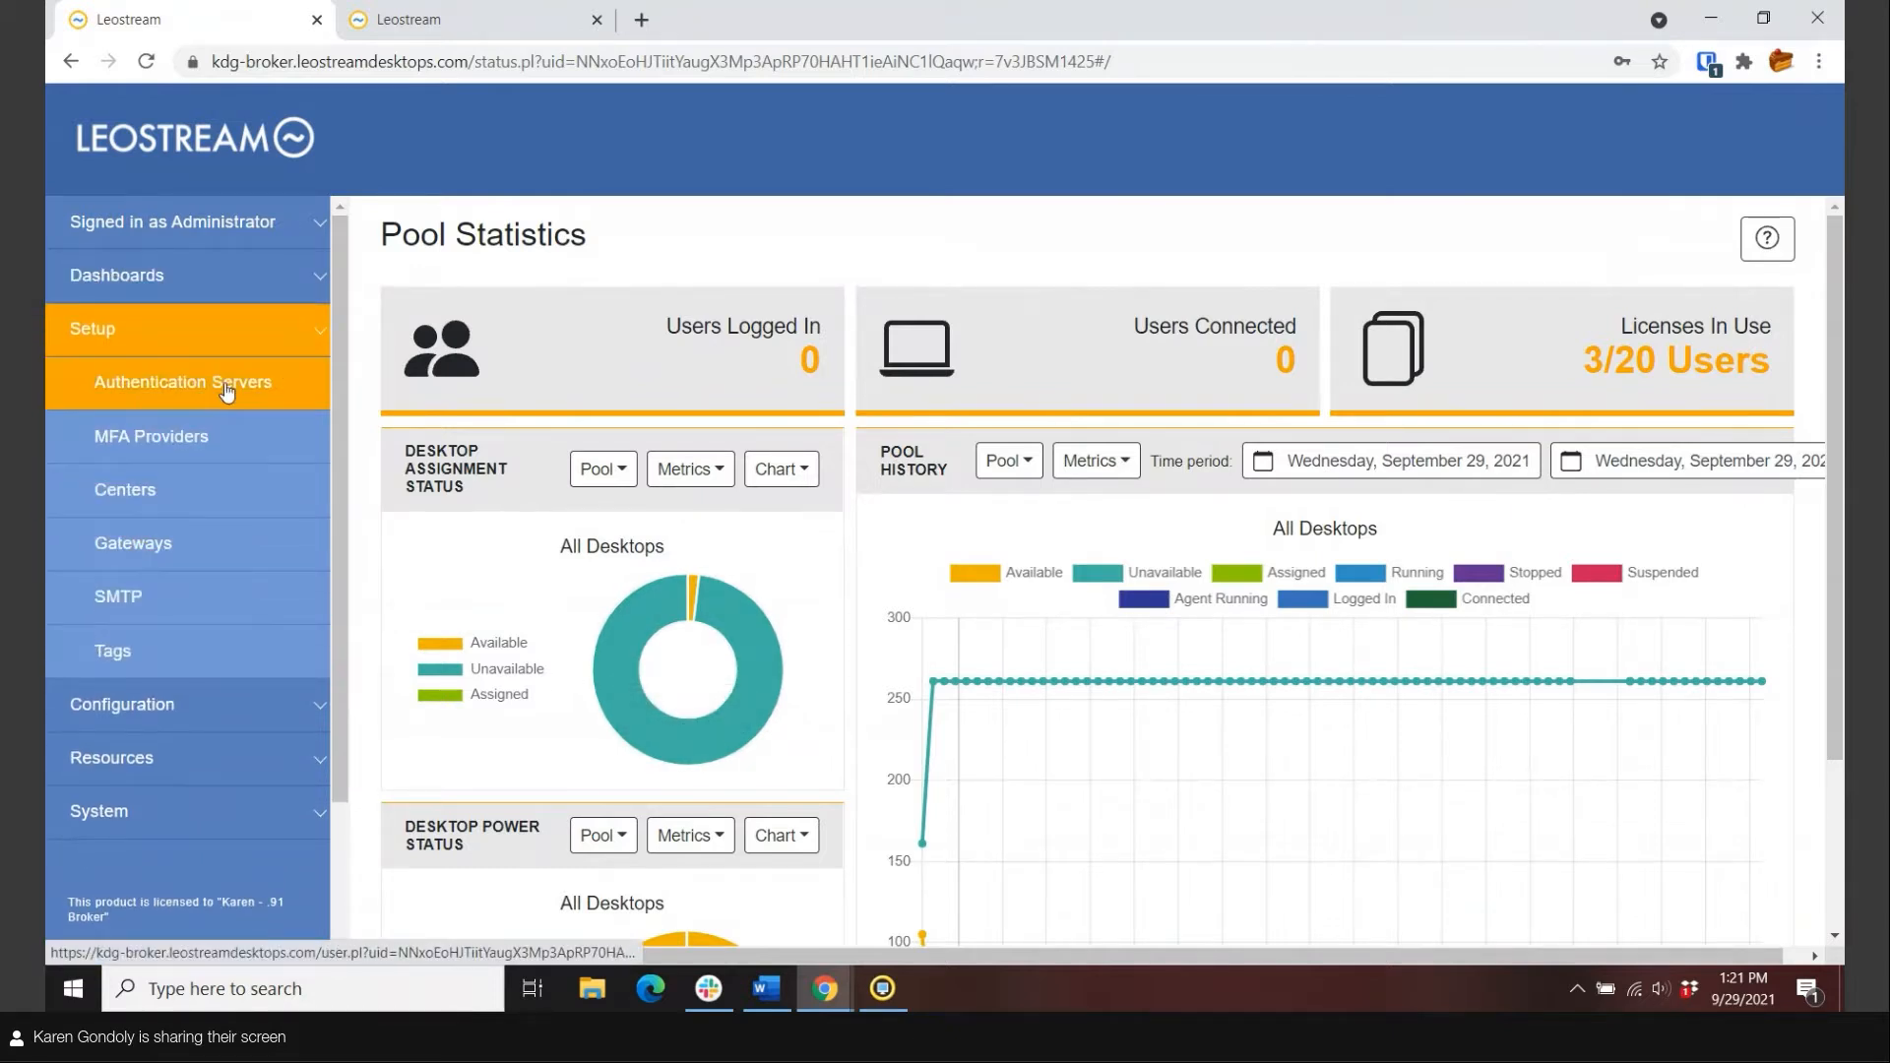
left_click(222, 384)
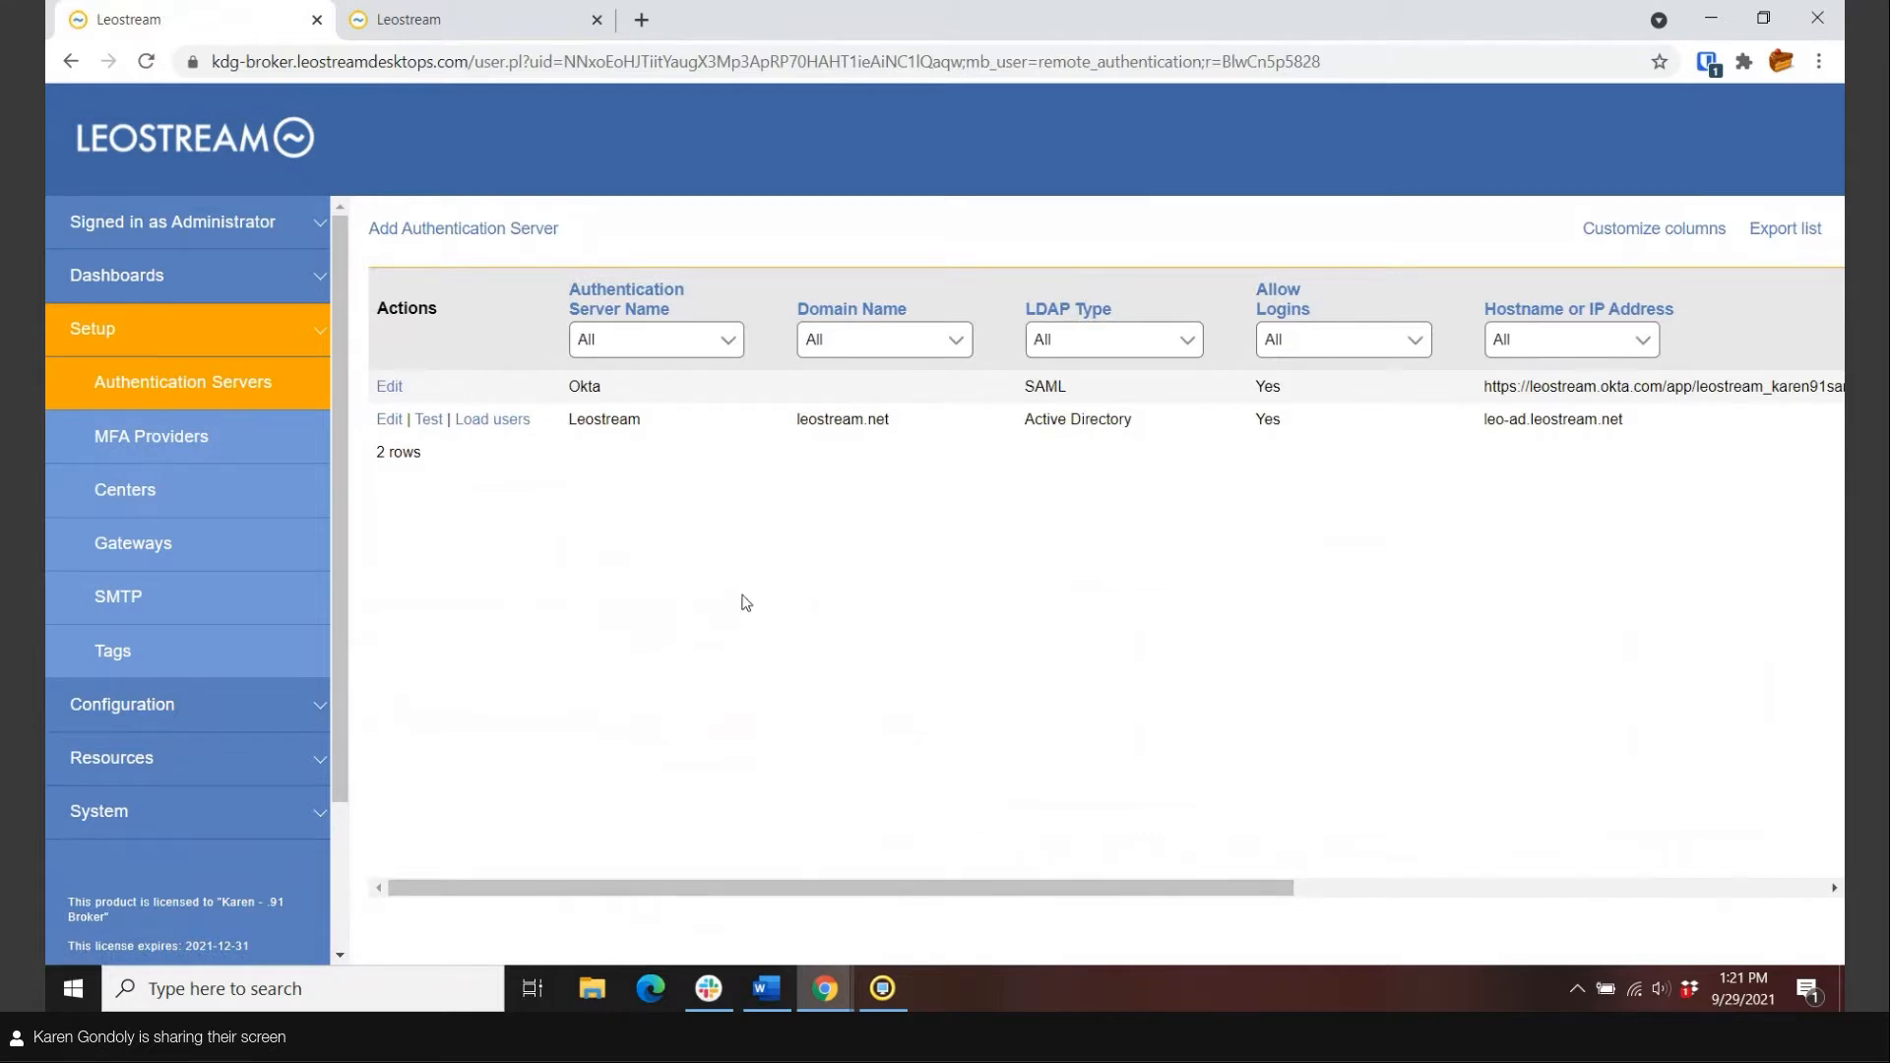
left_click(390, 386)
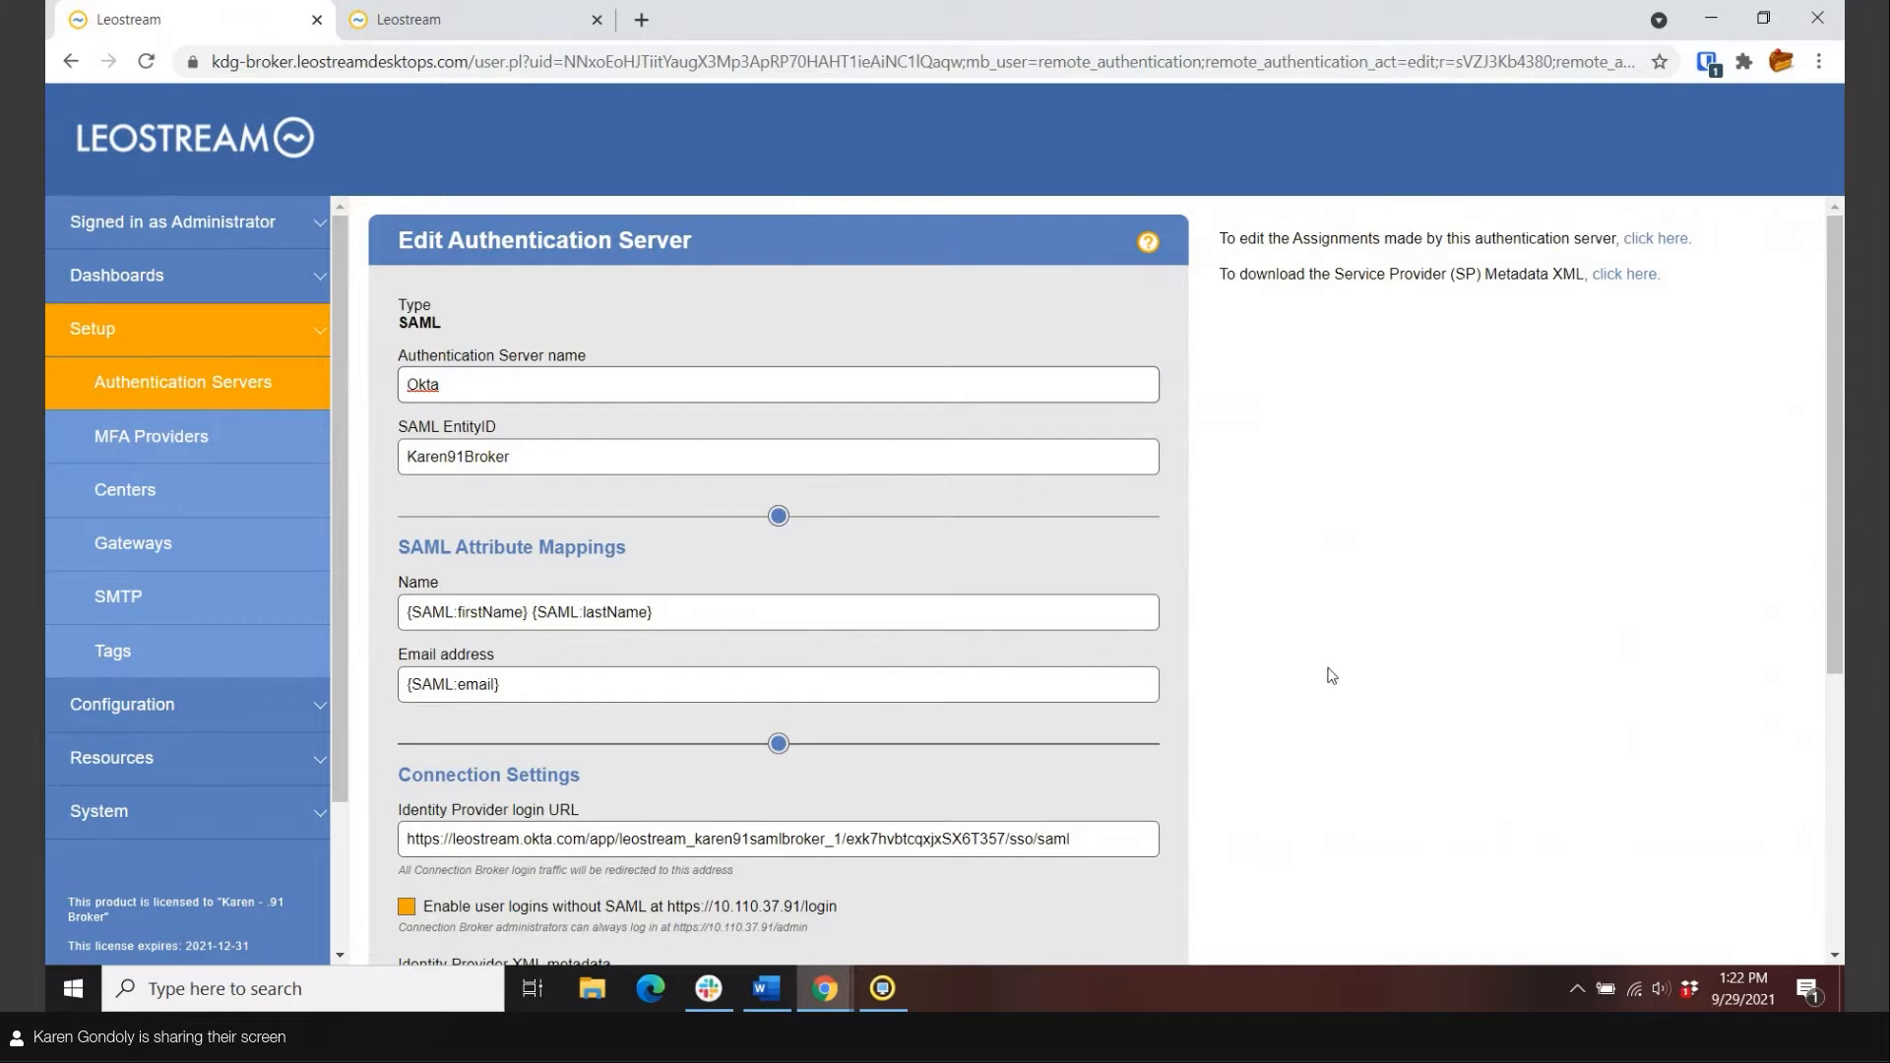
scroll(1330, 676, "down", 1)
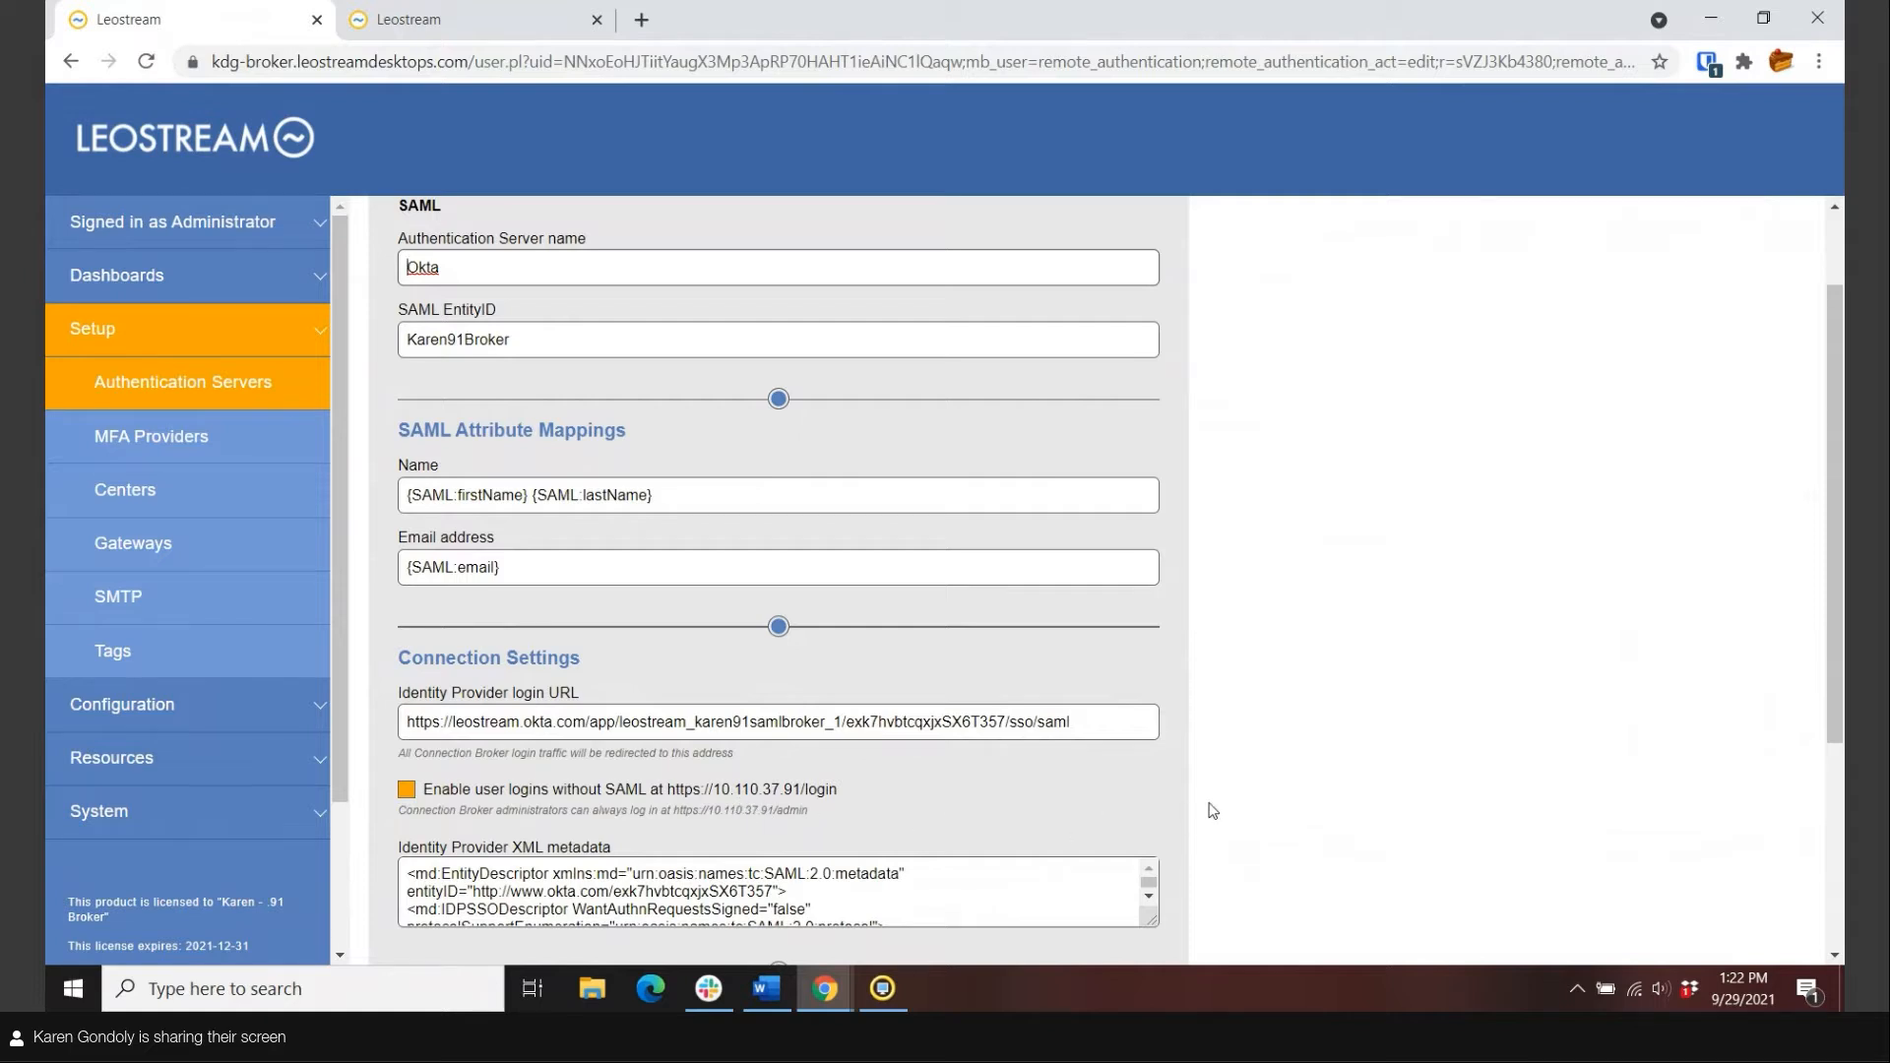
scroll(1213, 810, "up", 1)
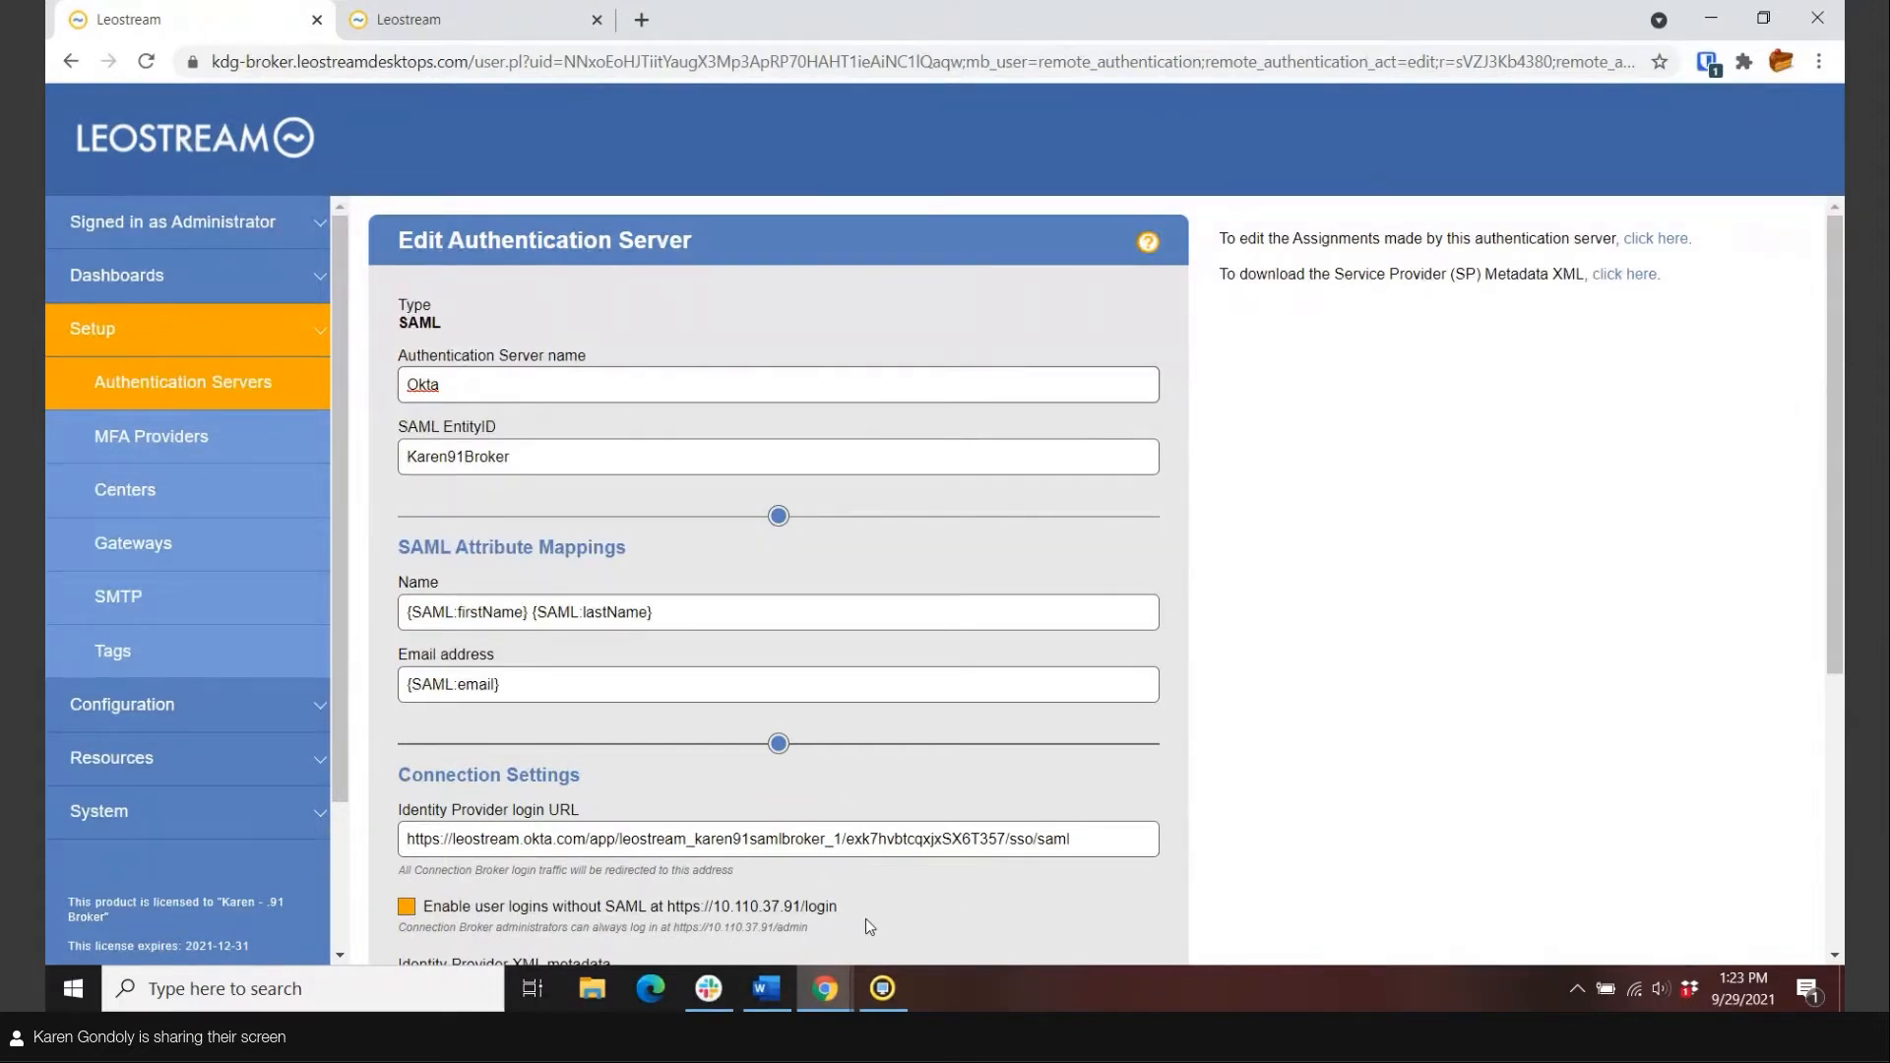
left_click(148, 382)
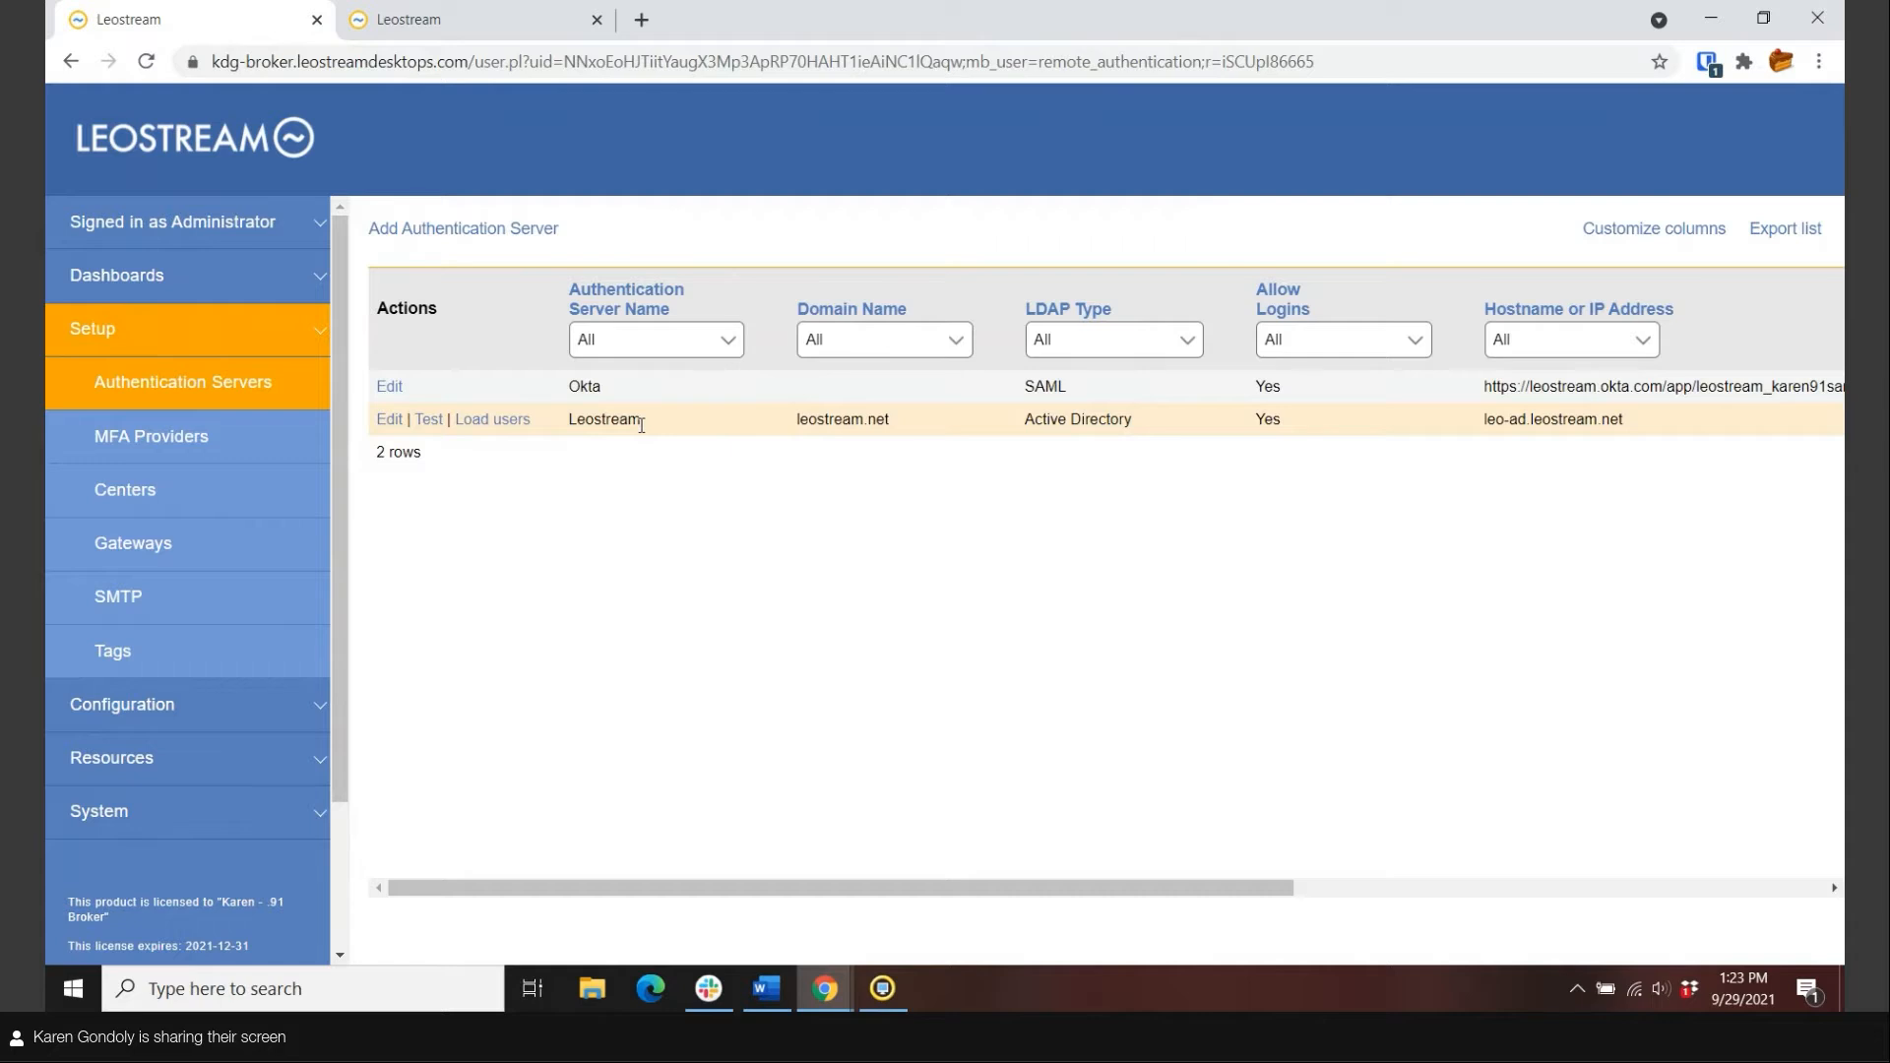
left_click(387, 420)
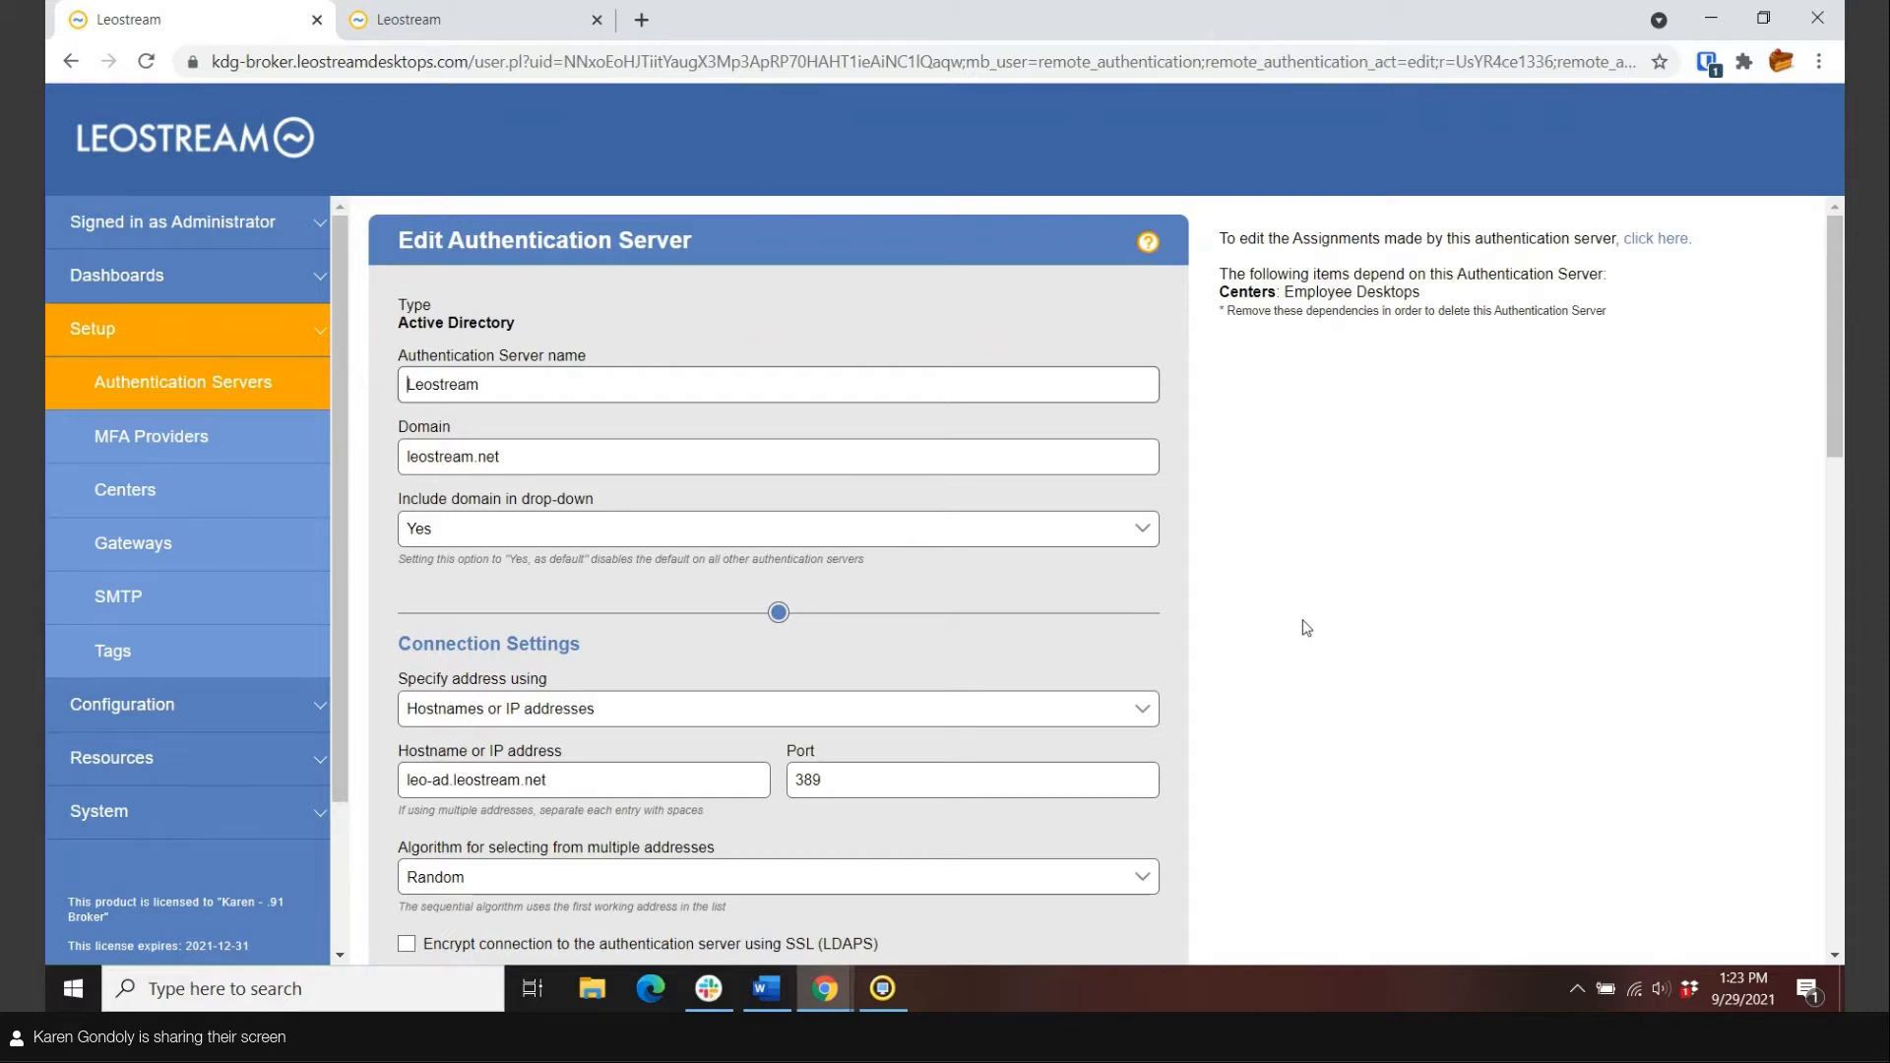
left_click(202, 383)
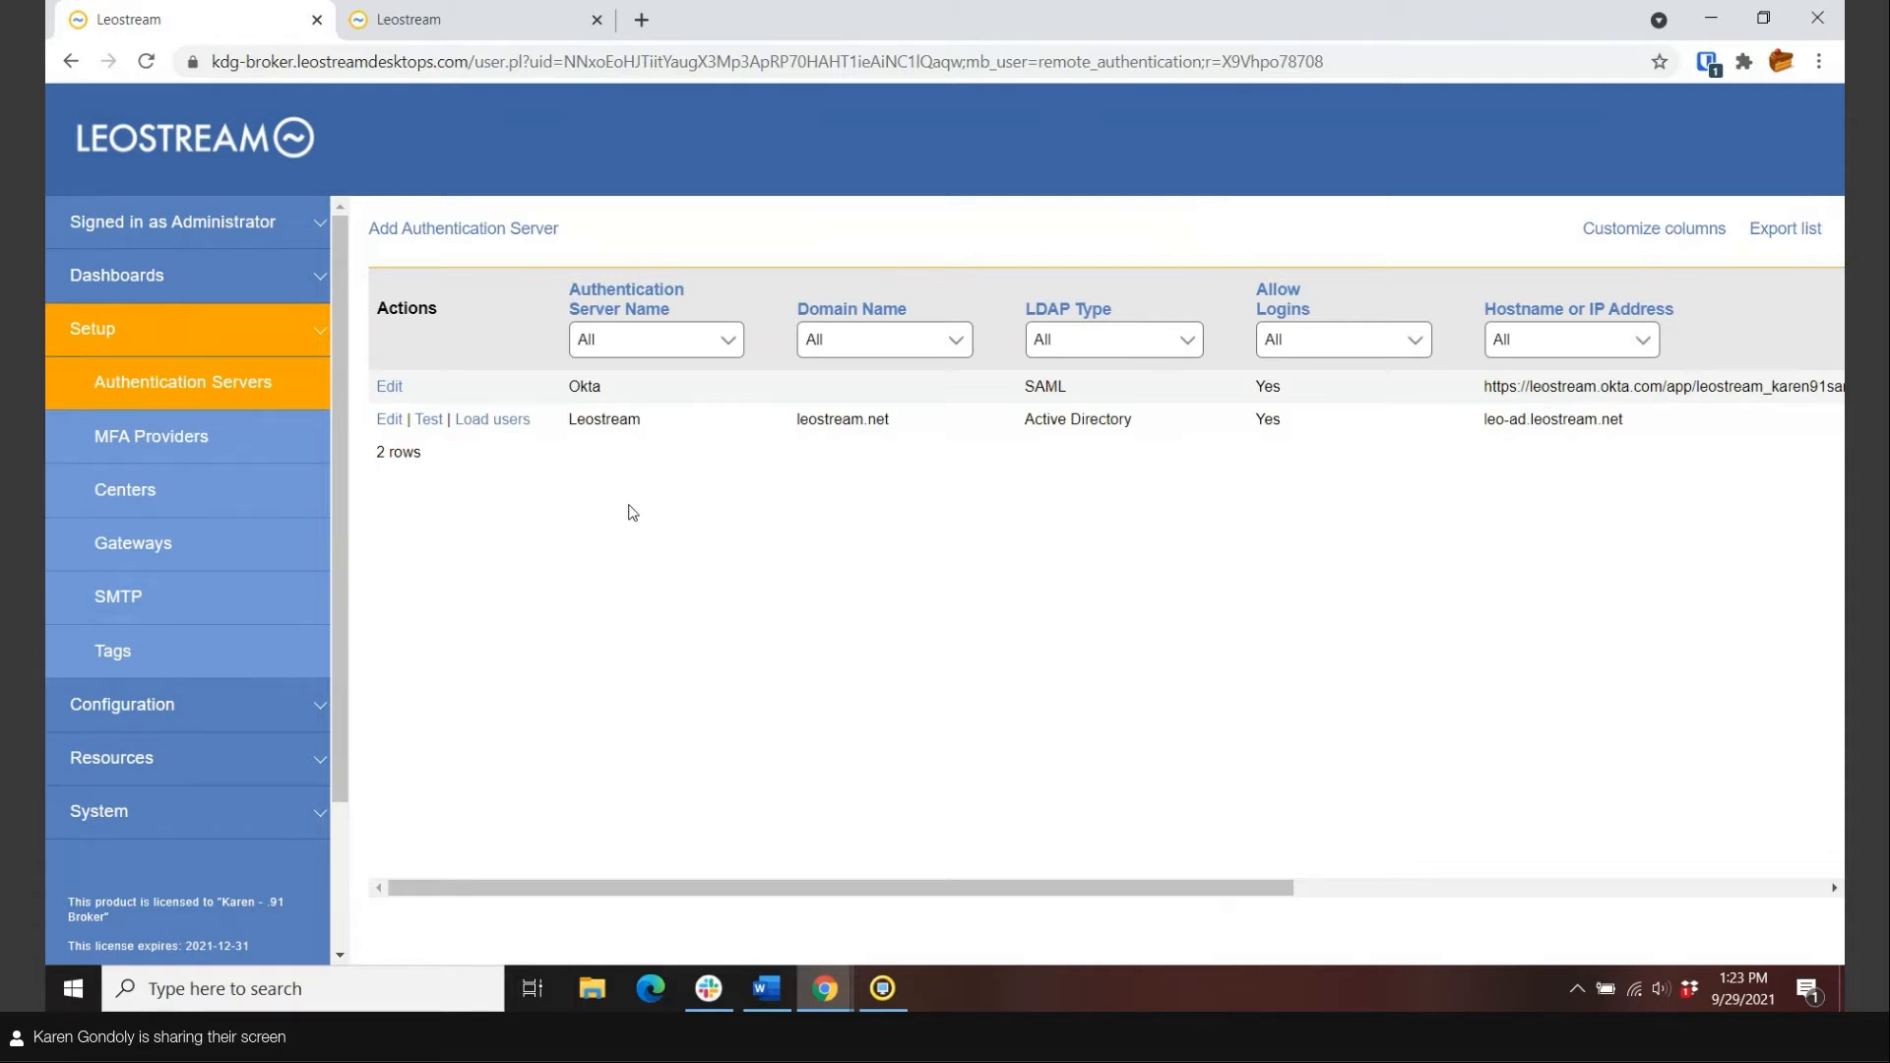
left_click(185, 494)
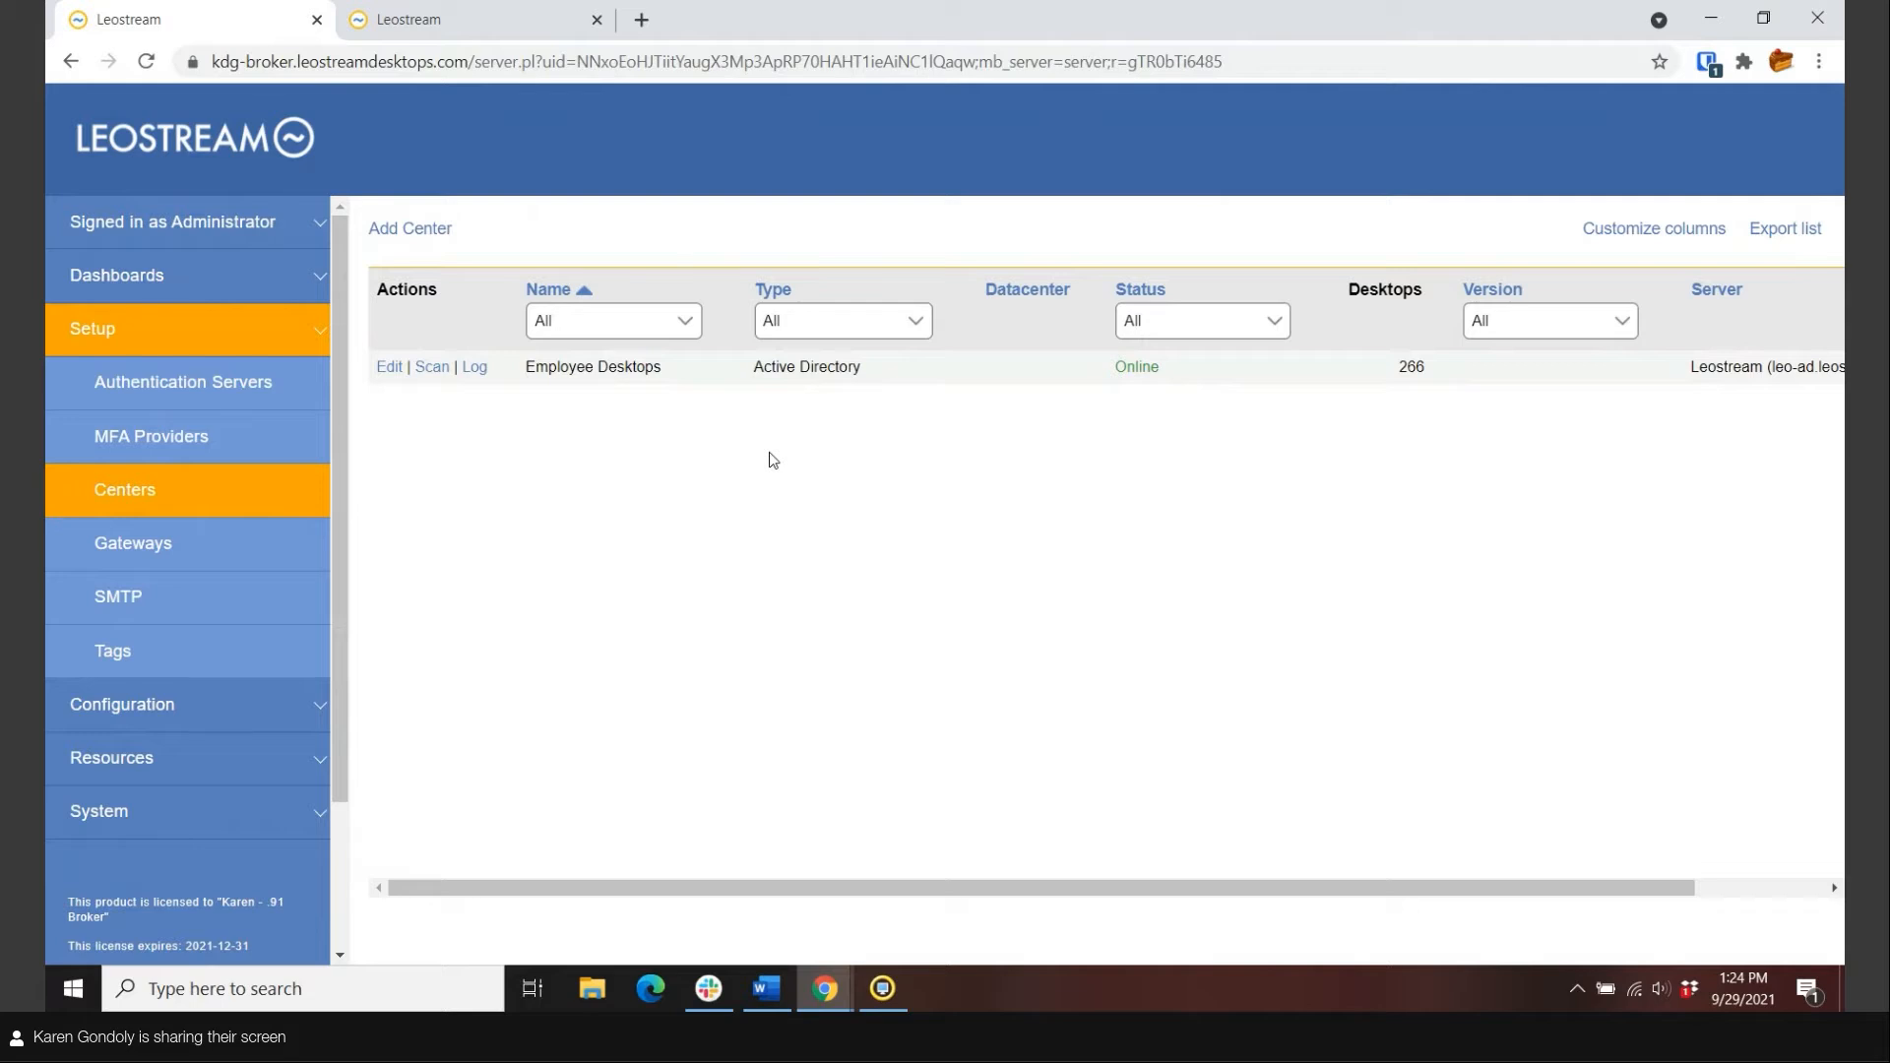
left_click(388, 368)
scroll(1132, 652, "down", 3)
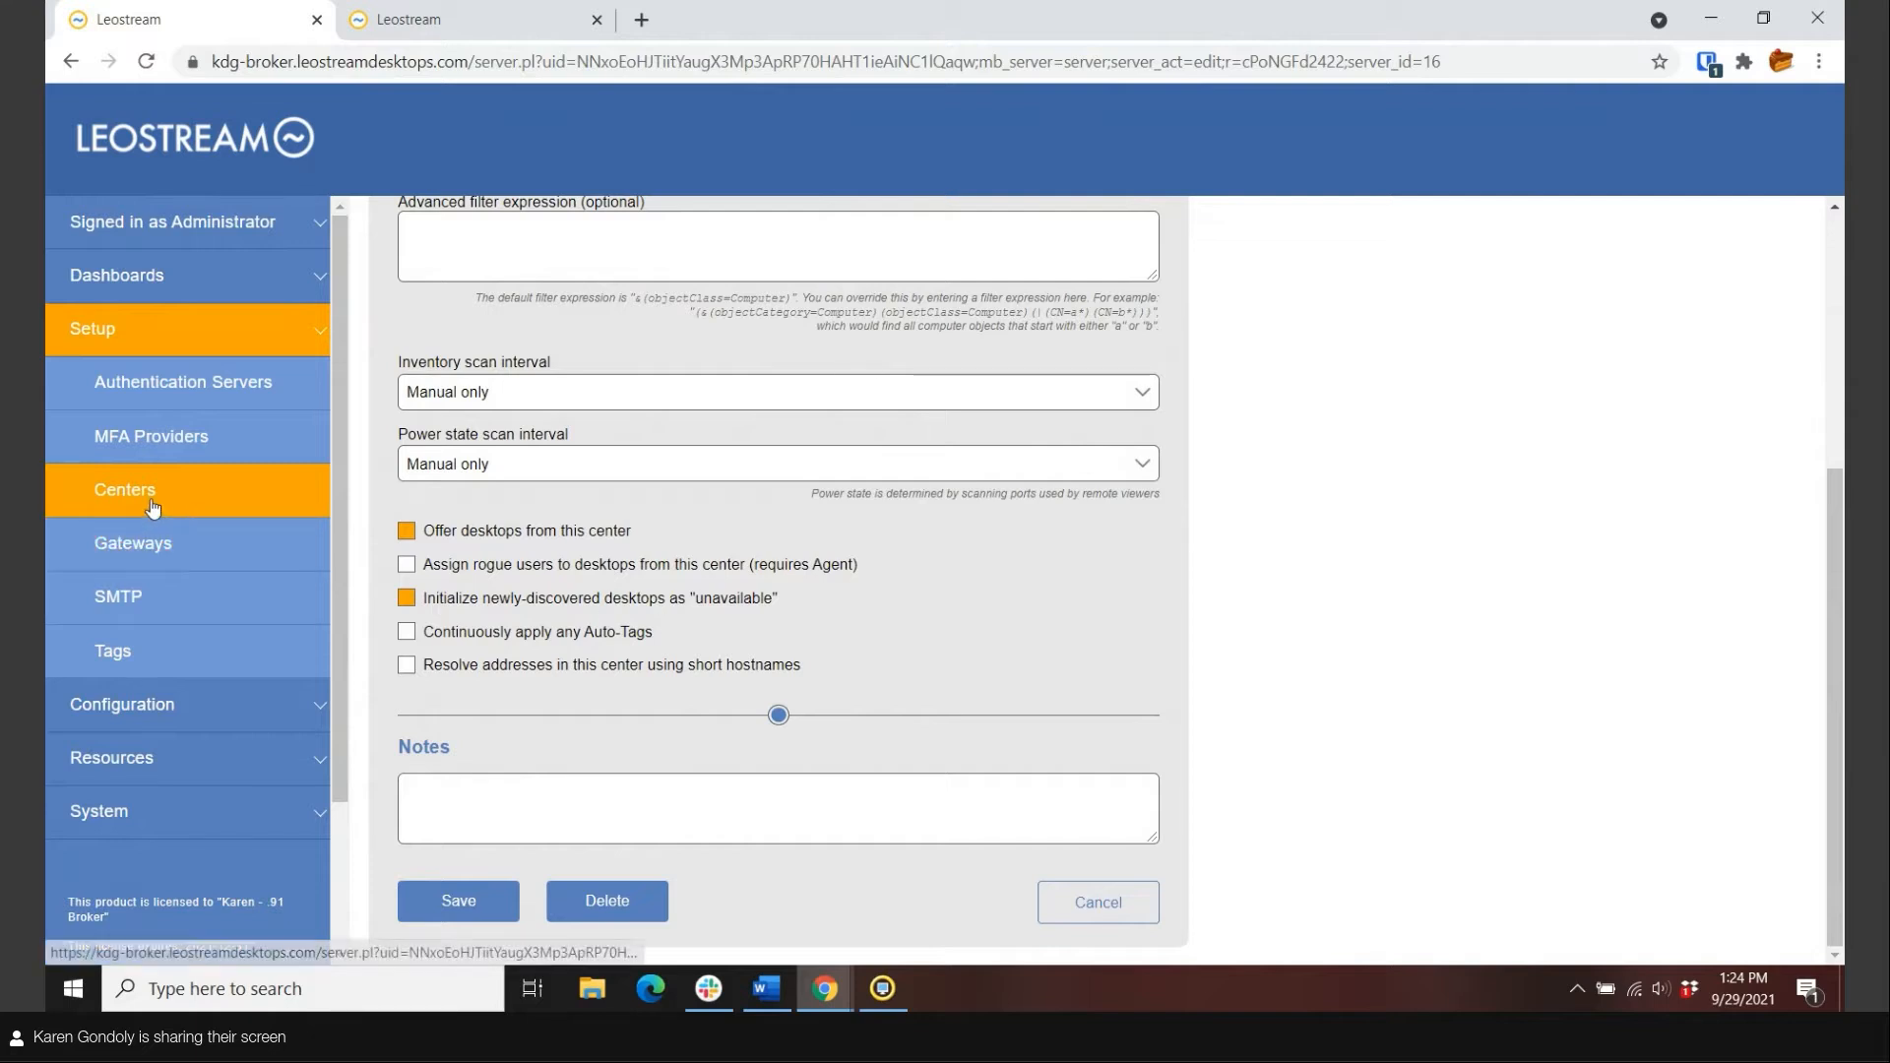
left_click(154, 381)
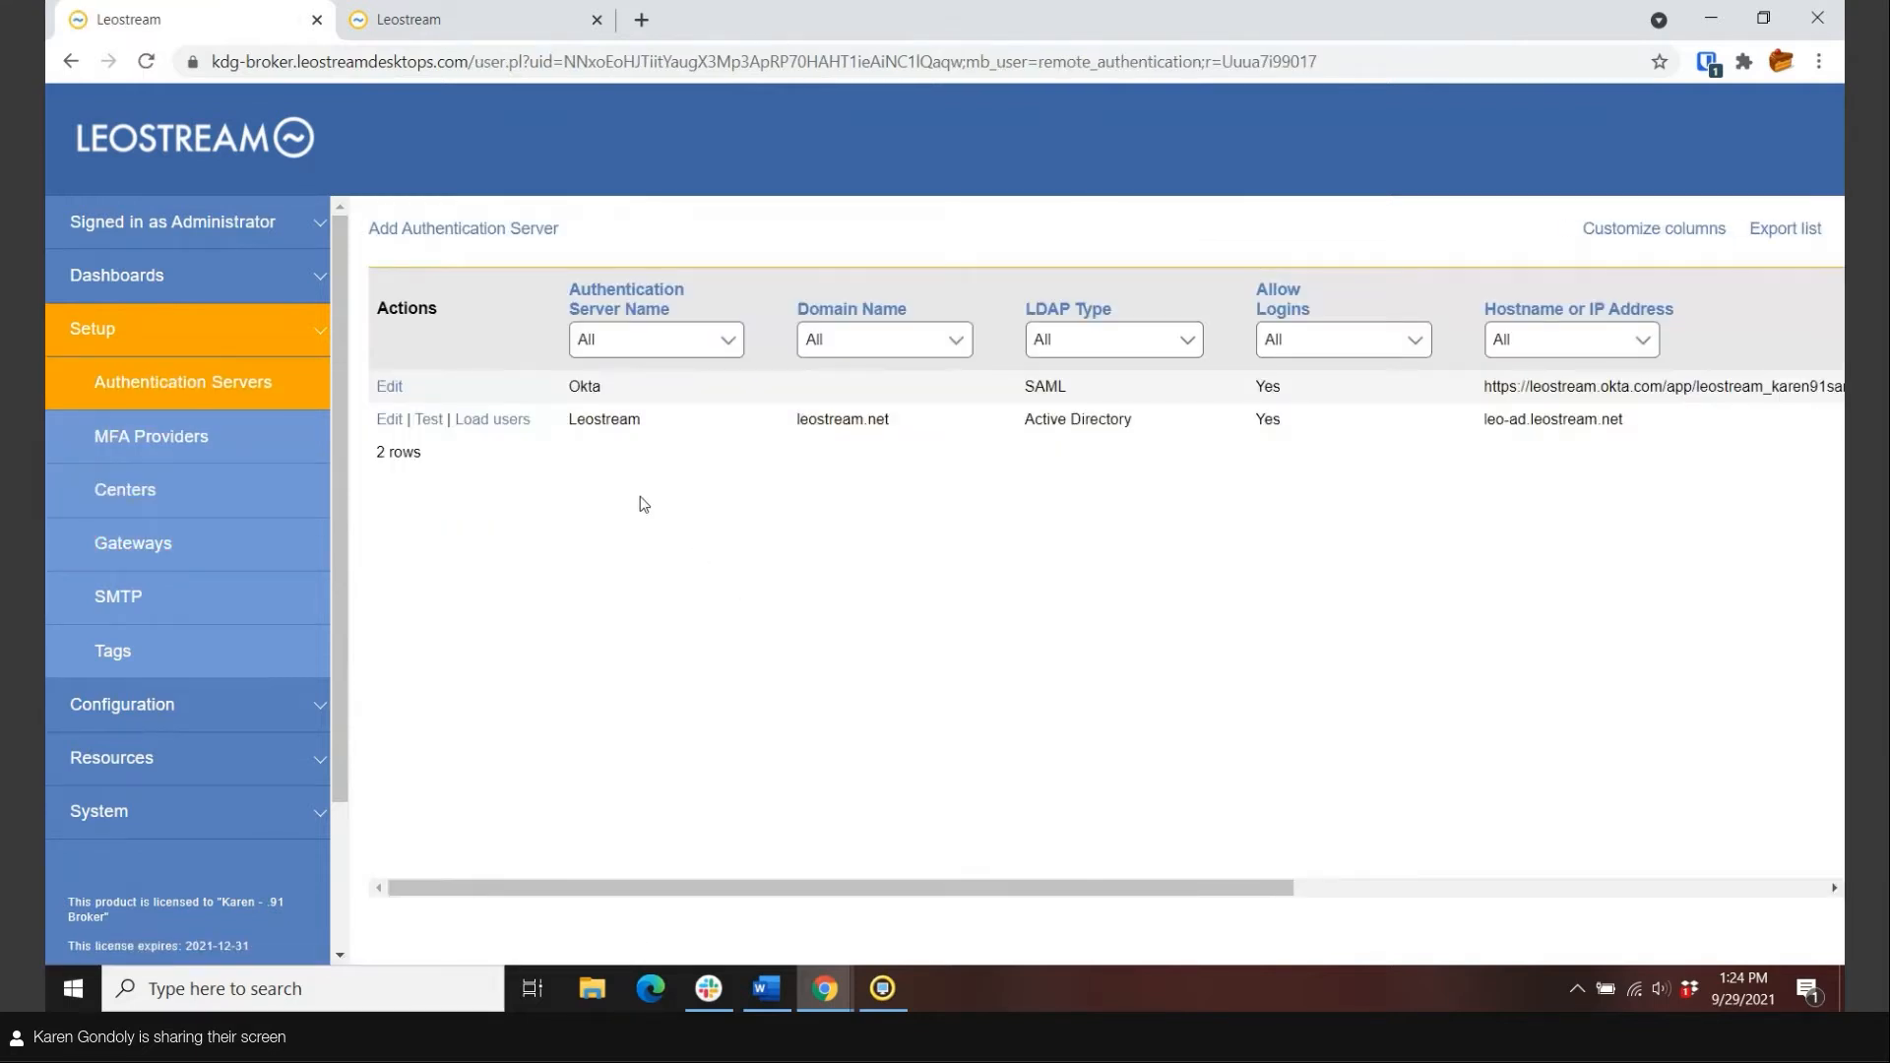
Look over the Duo and Okta MFA providers, then display the Gateways list.
left_click(217, 455)
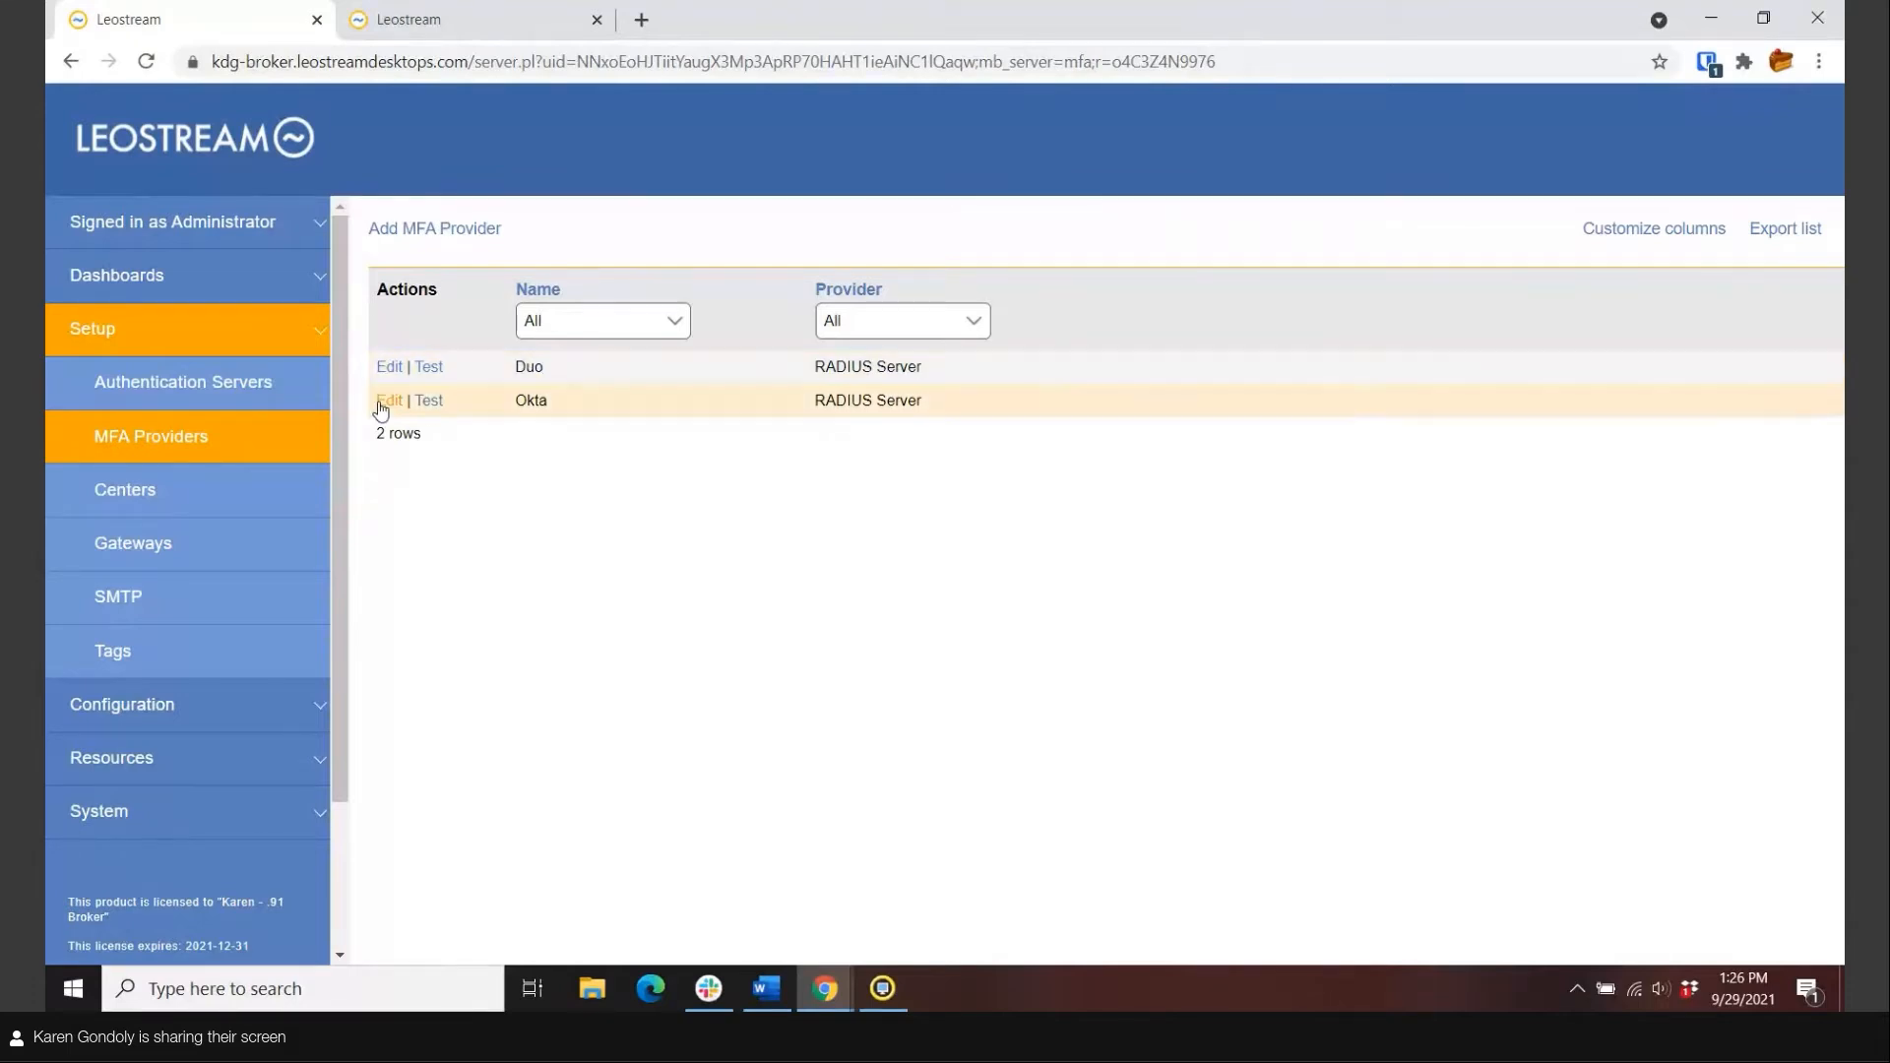
left_click(128, 547)
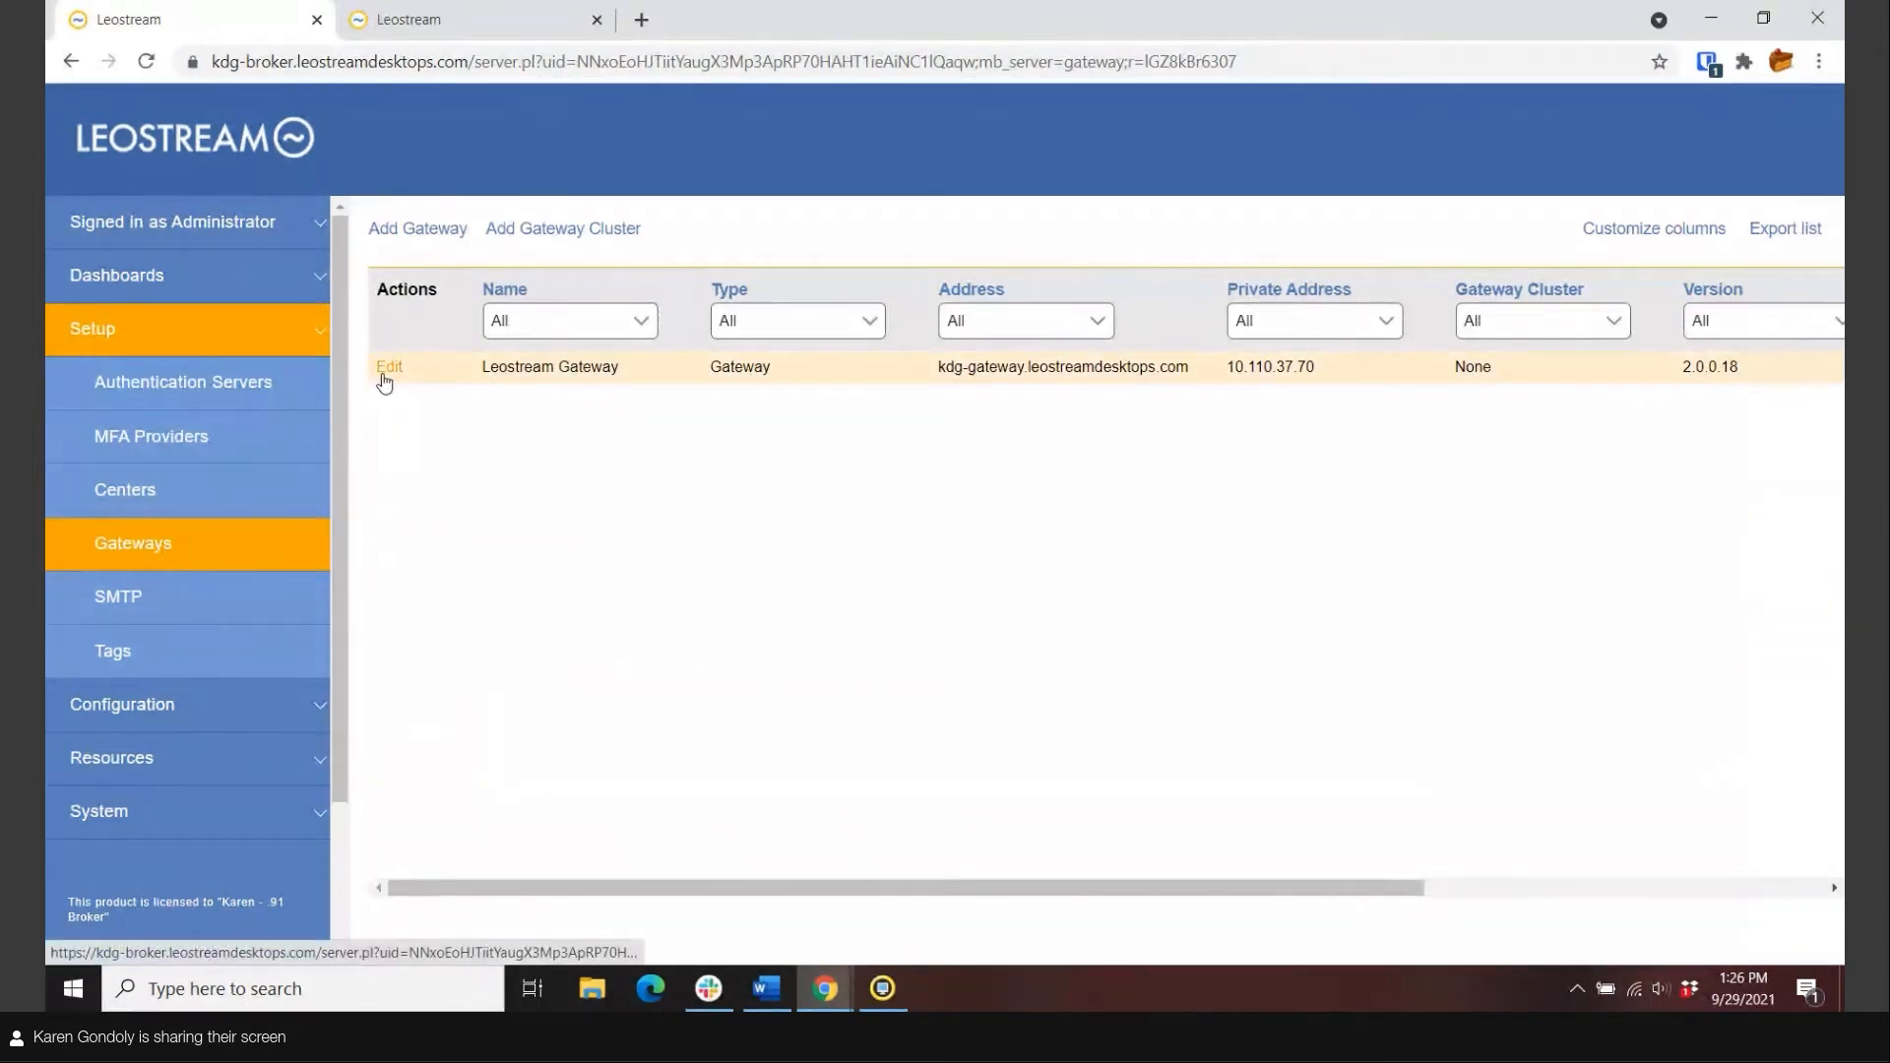
Open Leostream Gateway's settings and keep random-port routing filtered by client source IP address.
left_click(384, 376)
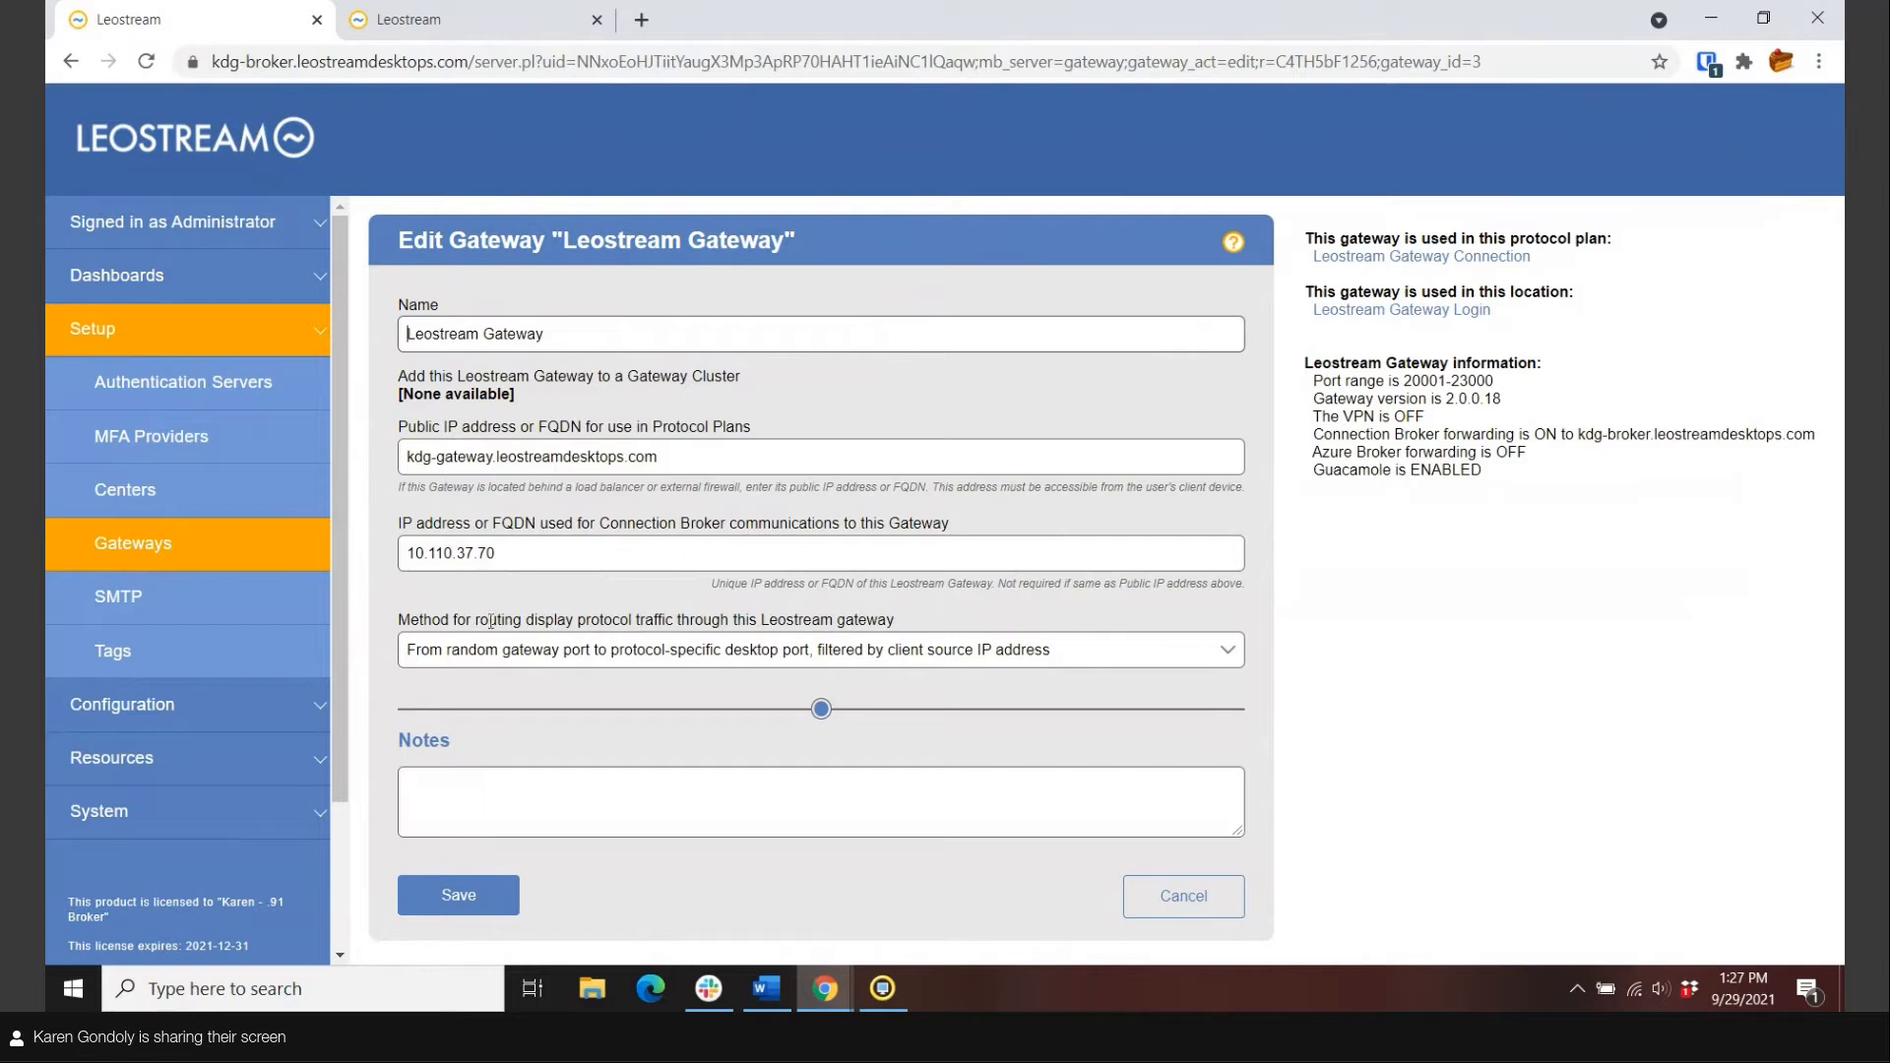
left_click(1096, 655)
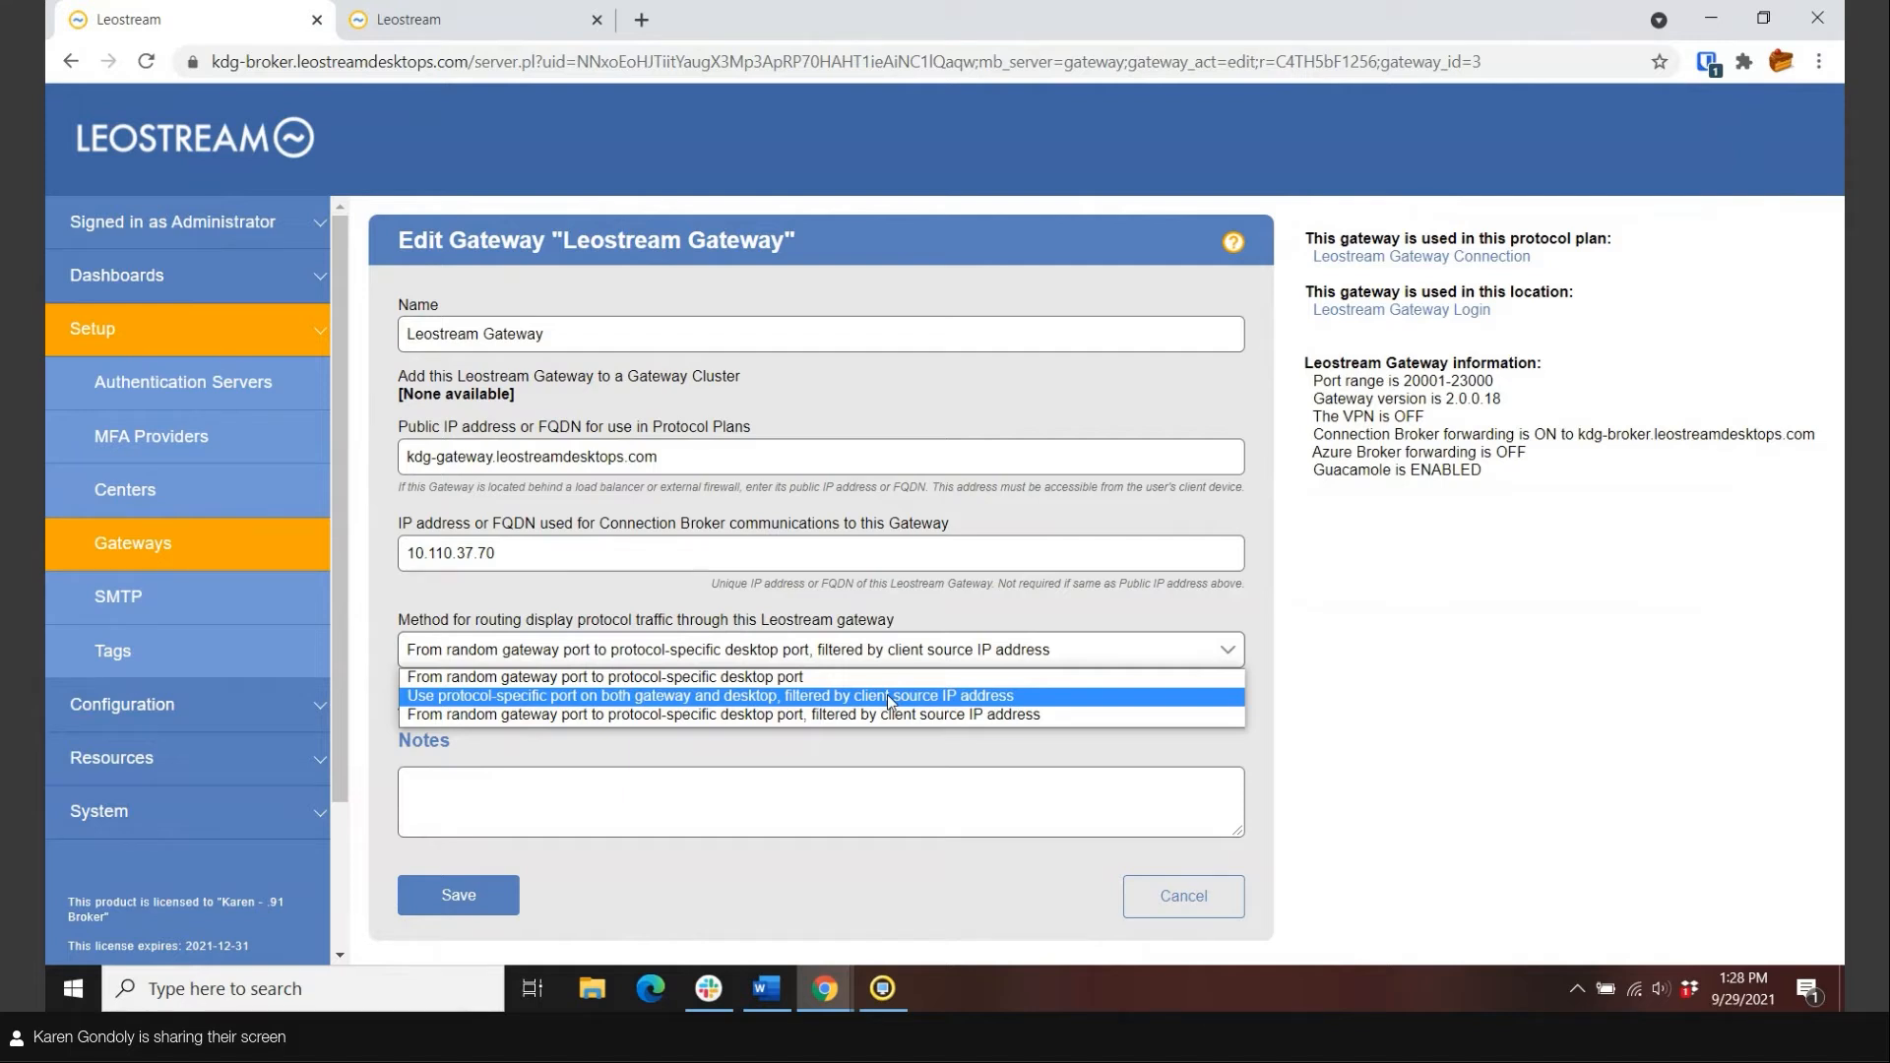
left_click(530, 713)
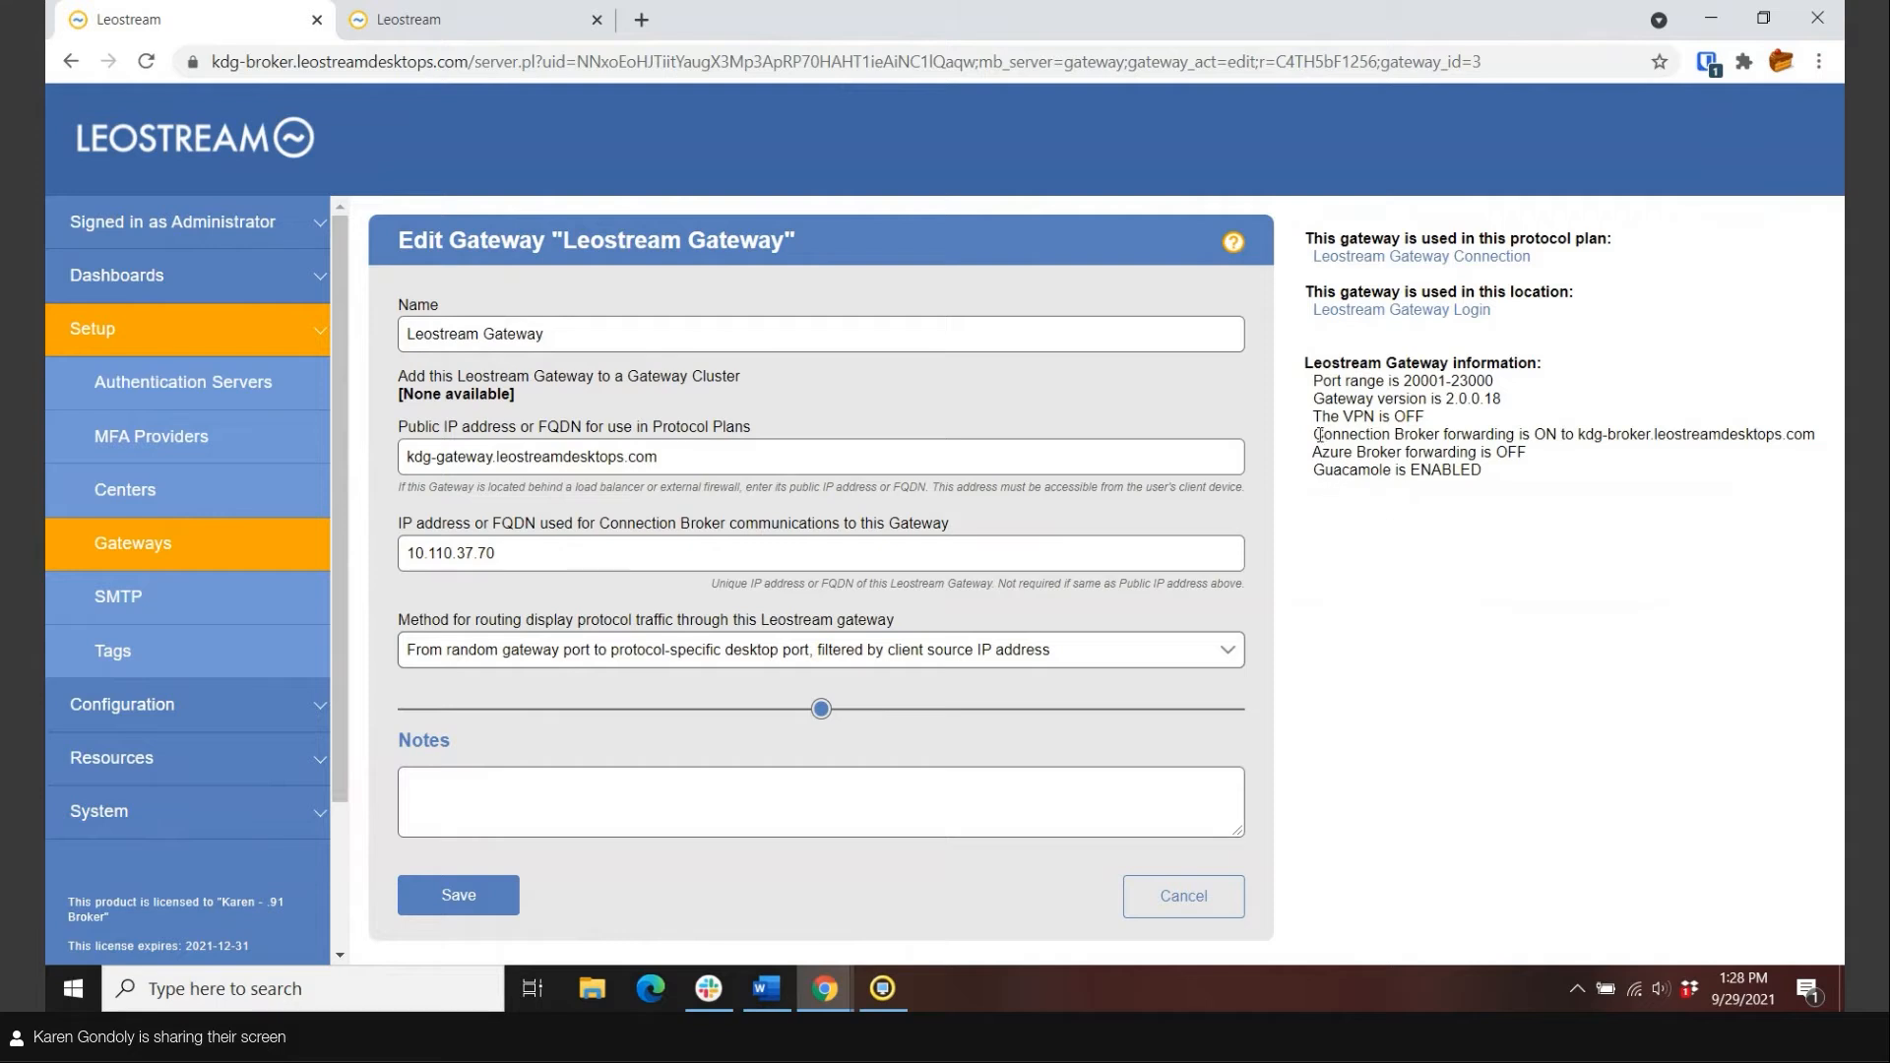
left_click_drag(1319, 434, 1826, 435)
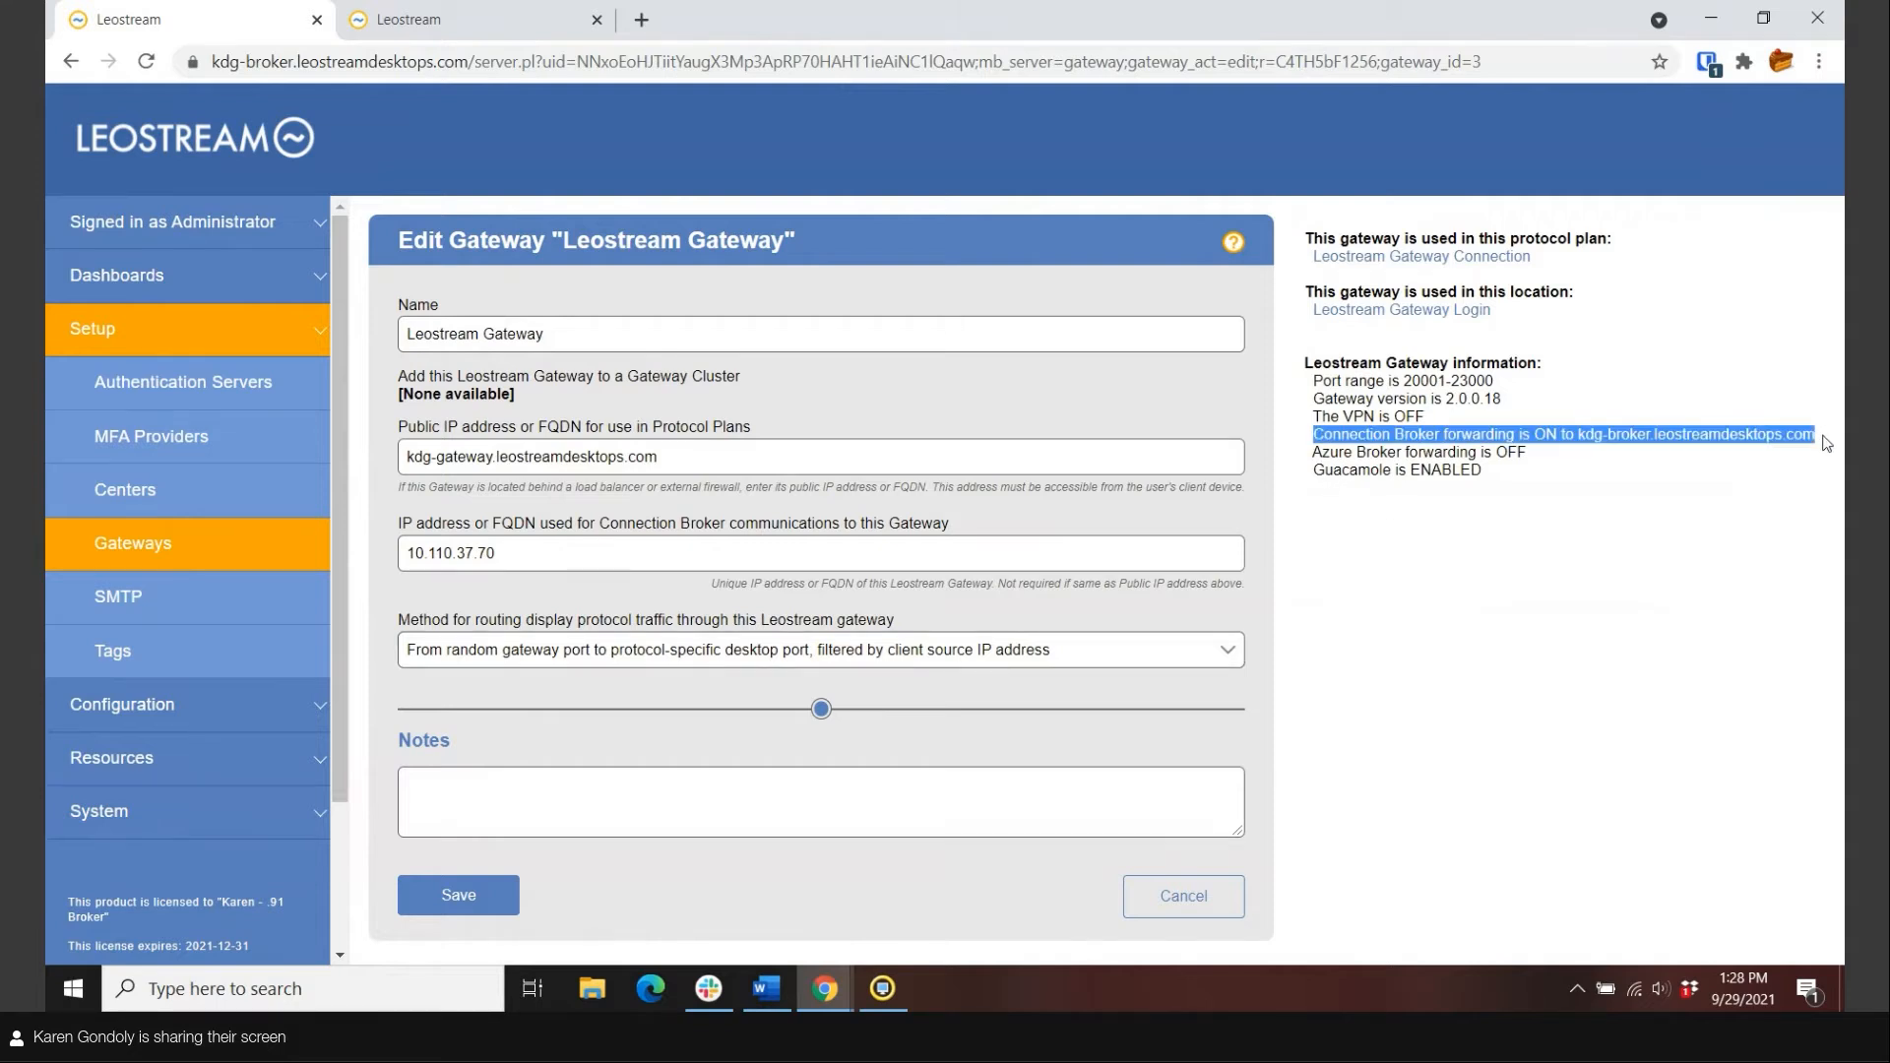
left_click(1826, 443)
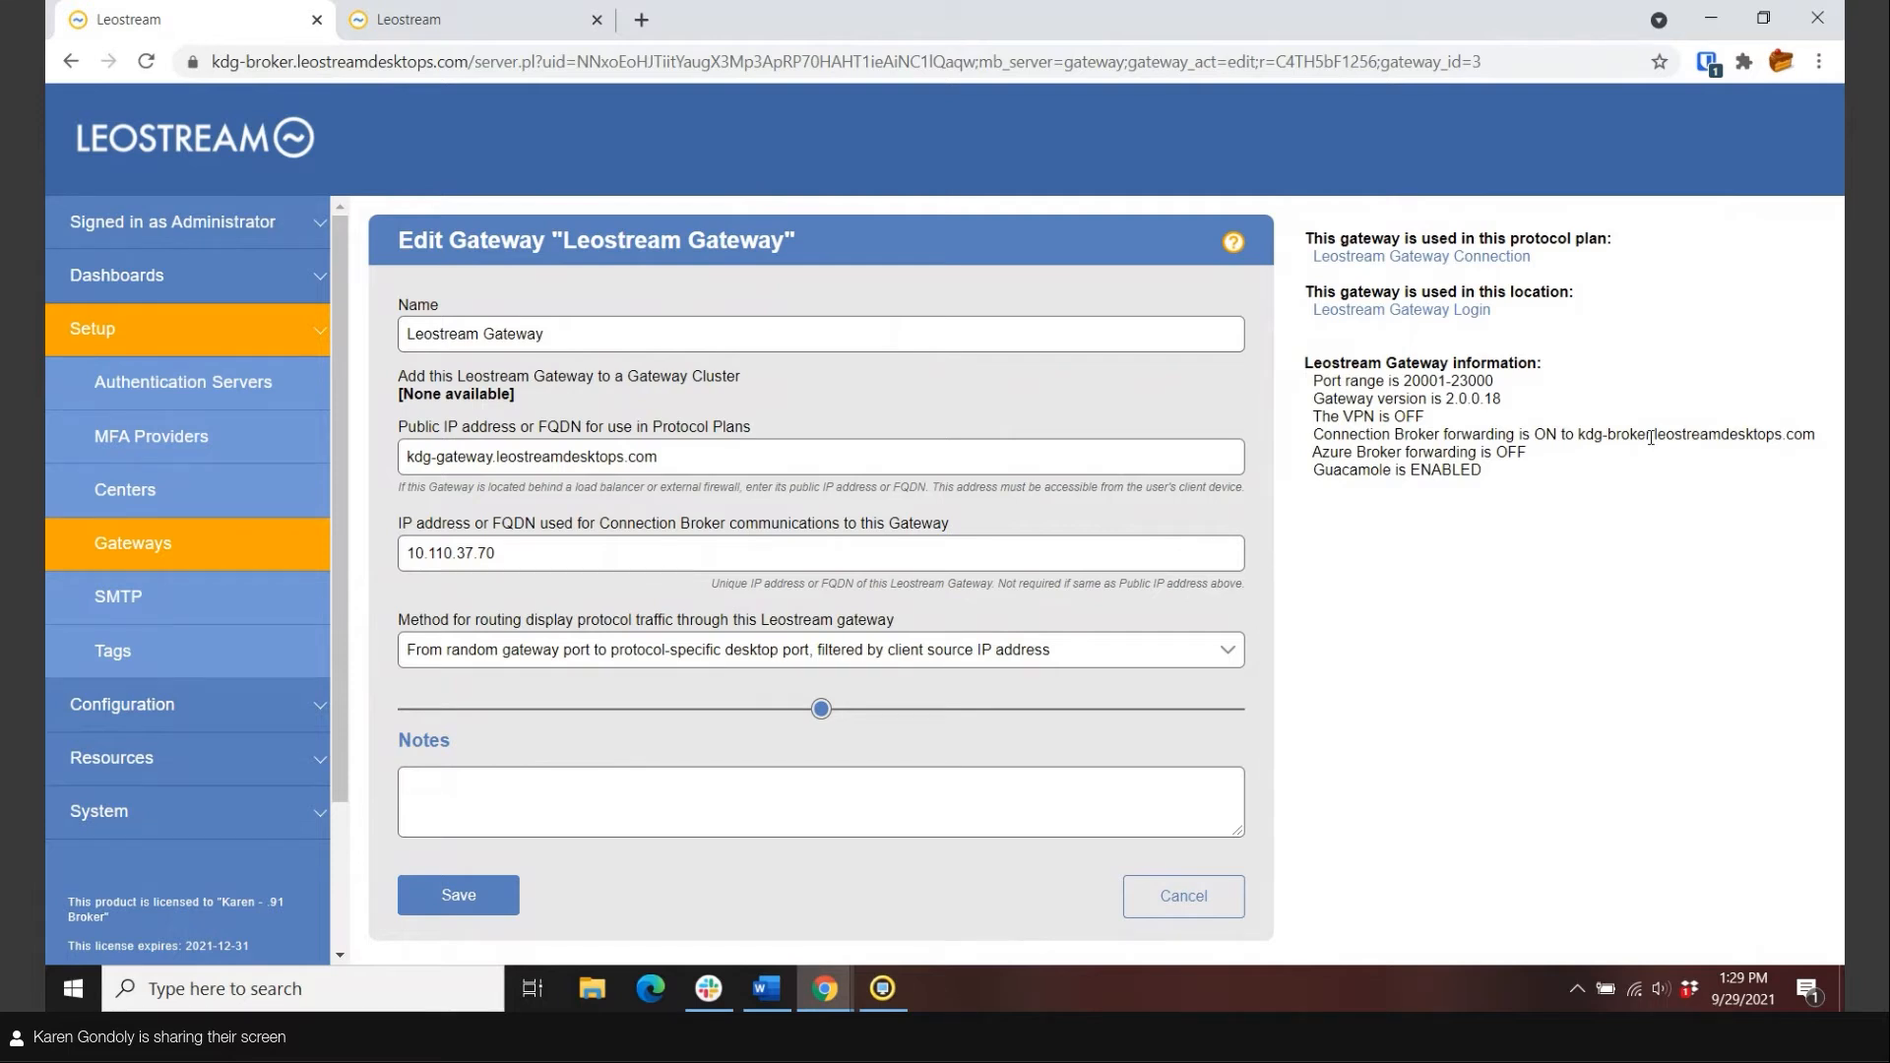
Go to System > Settings and scroll down to the Connection Broker Security Options.
left_click(114, 822)
left_click(128, 543)
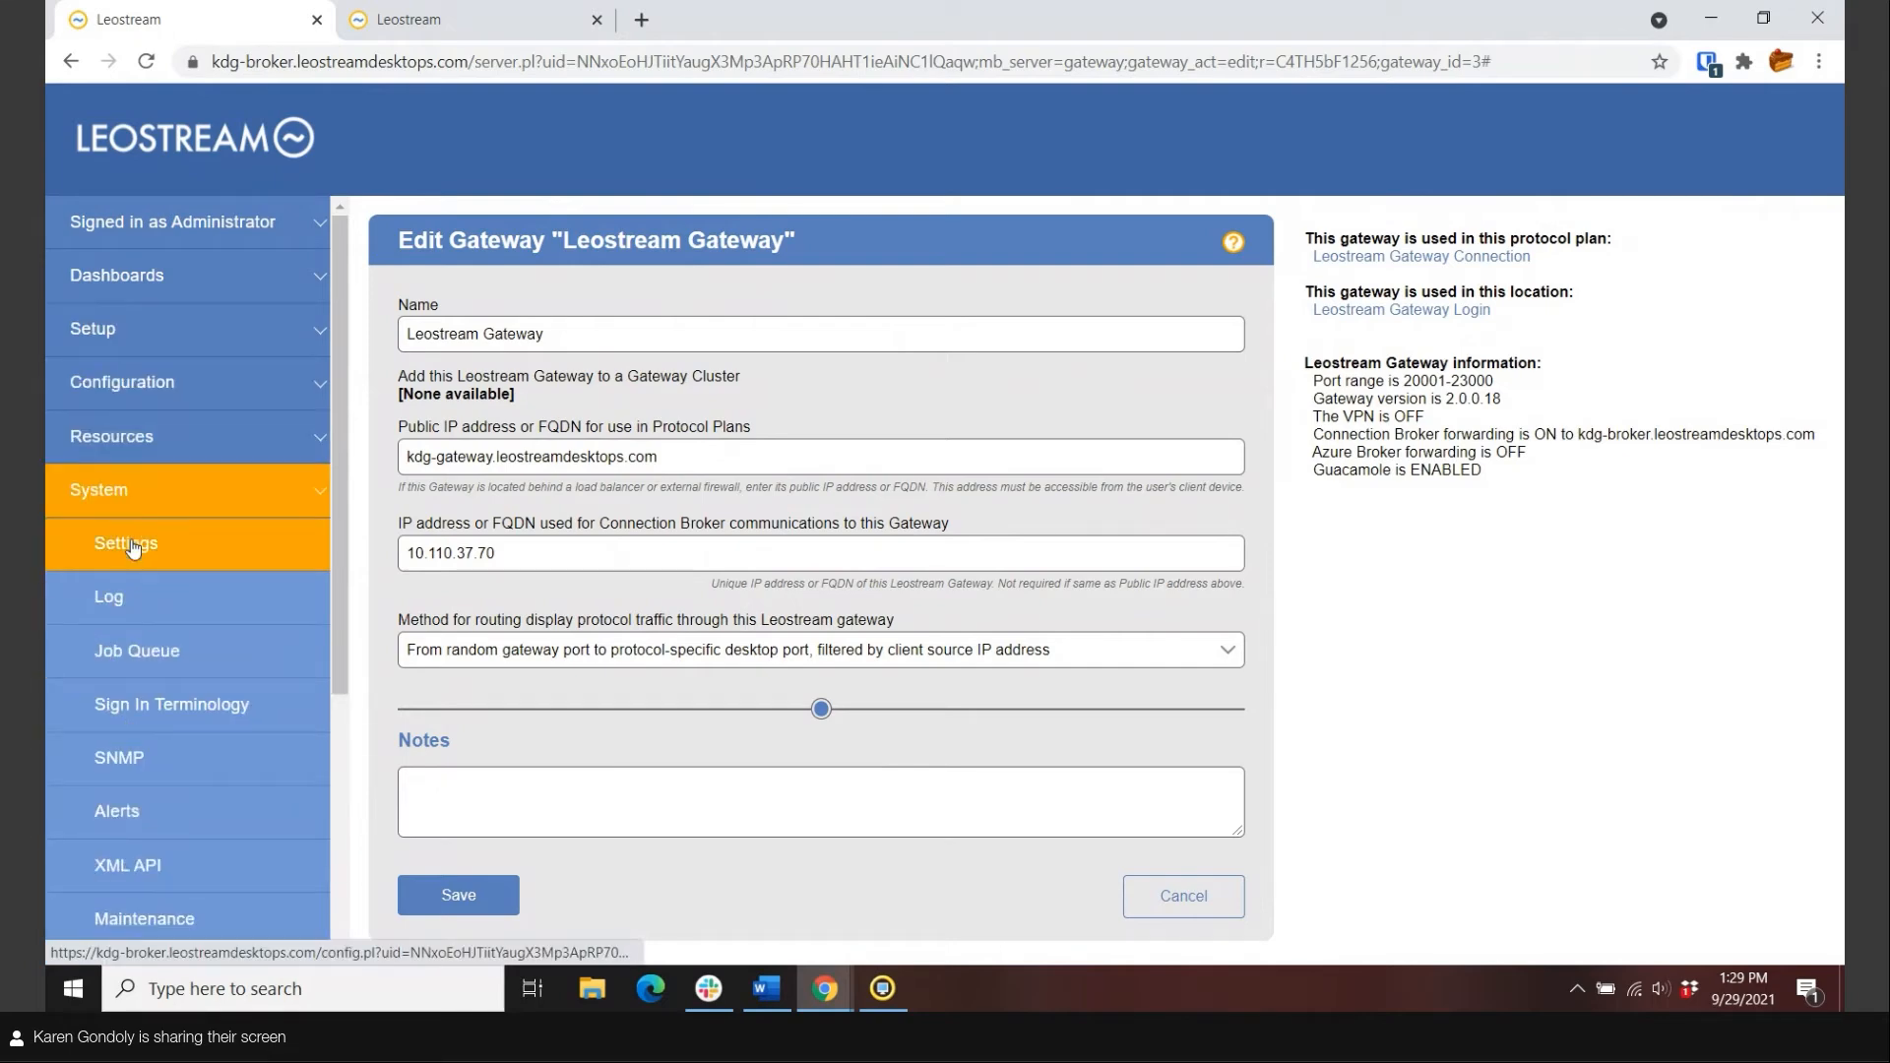
scroll(1622, 631, "down", 15)
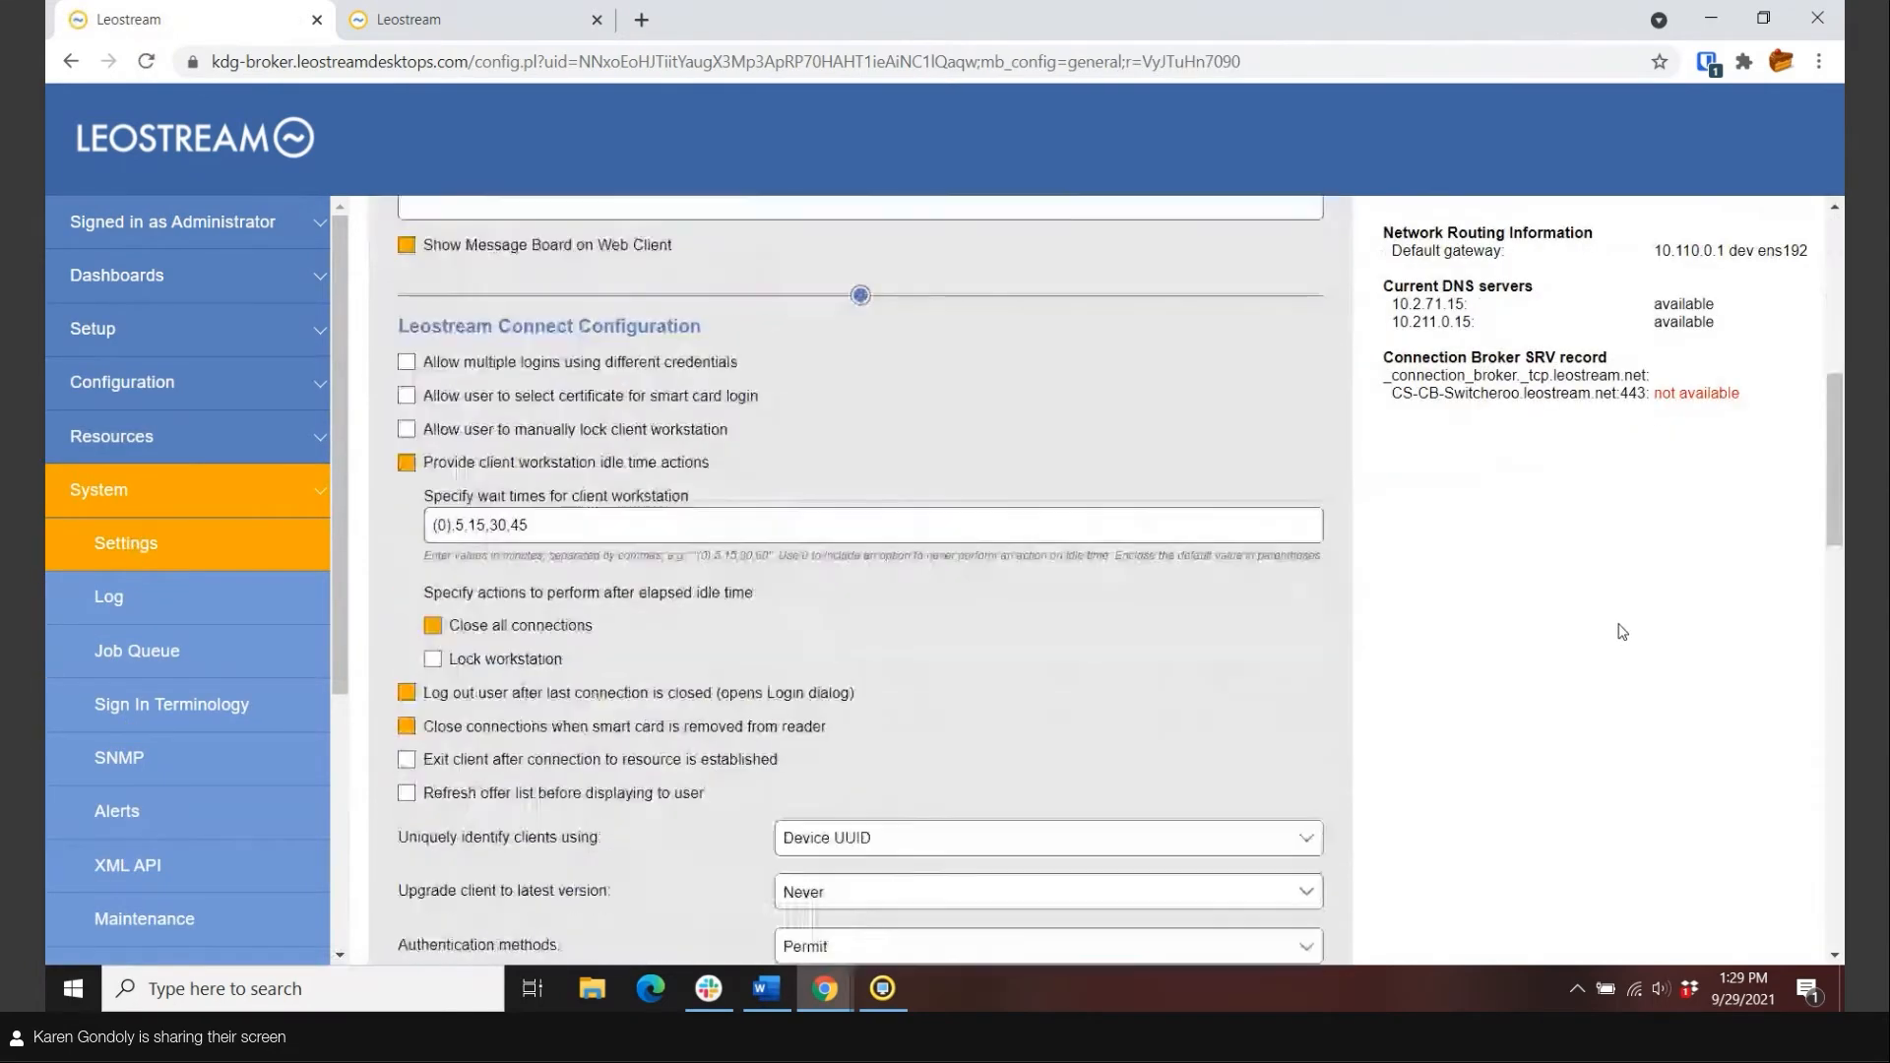
scroll(1623, 631, "down", 9)
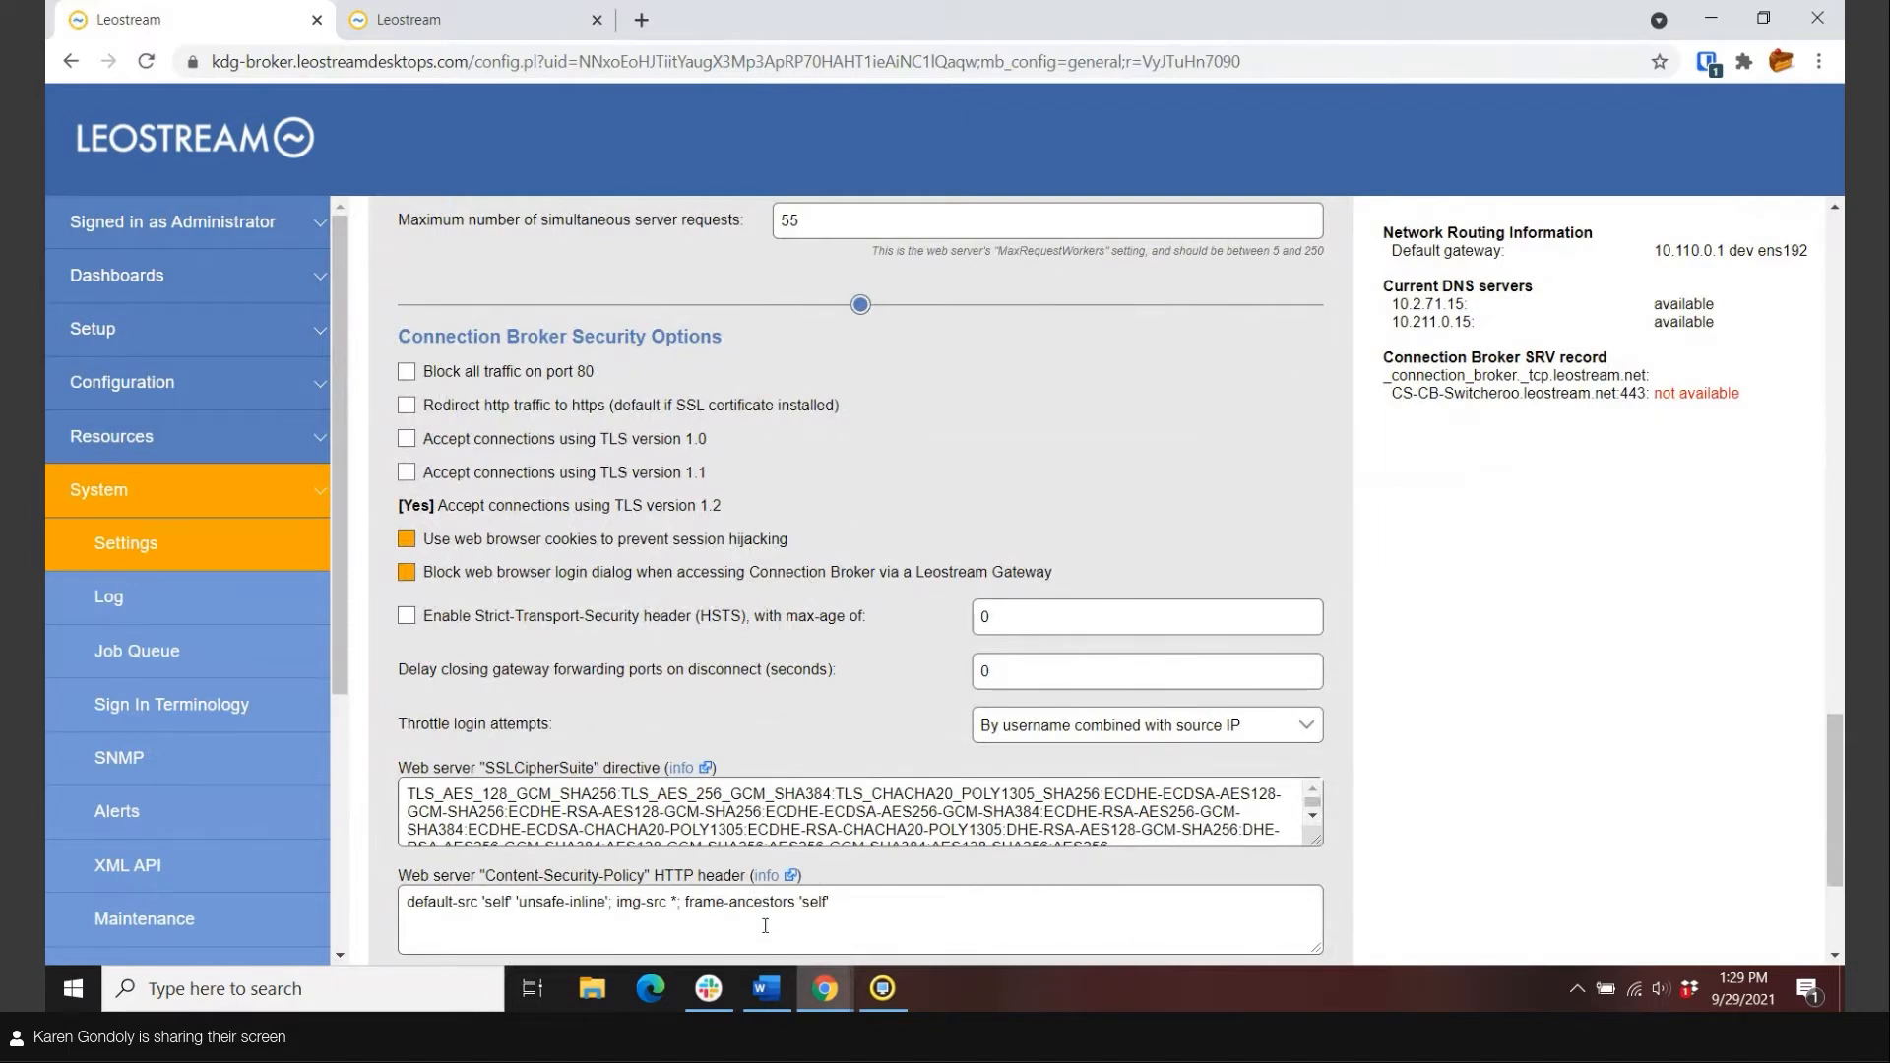
In a new tab, load kdg-gateway.leostreamdesktops.com/login.
left_click(642, 21)
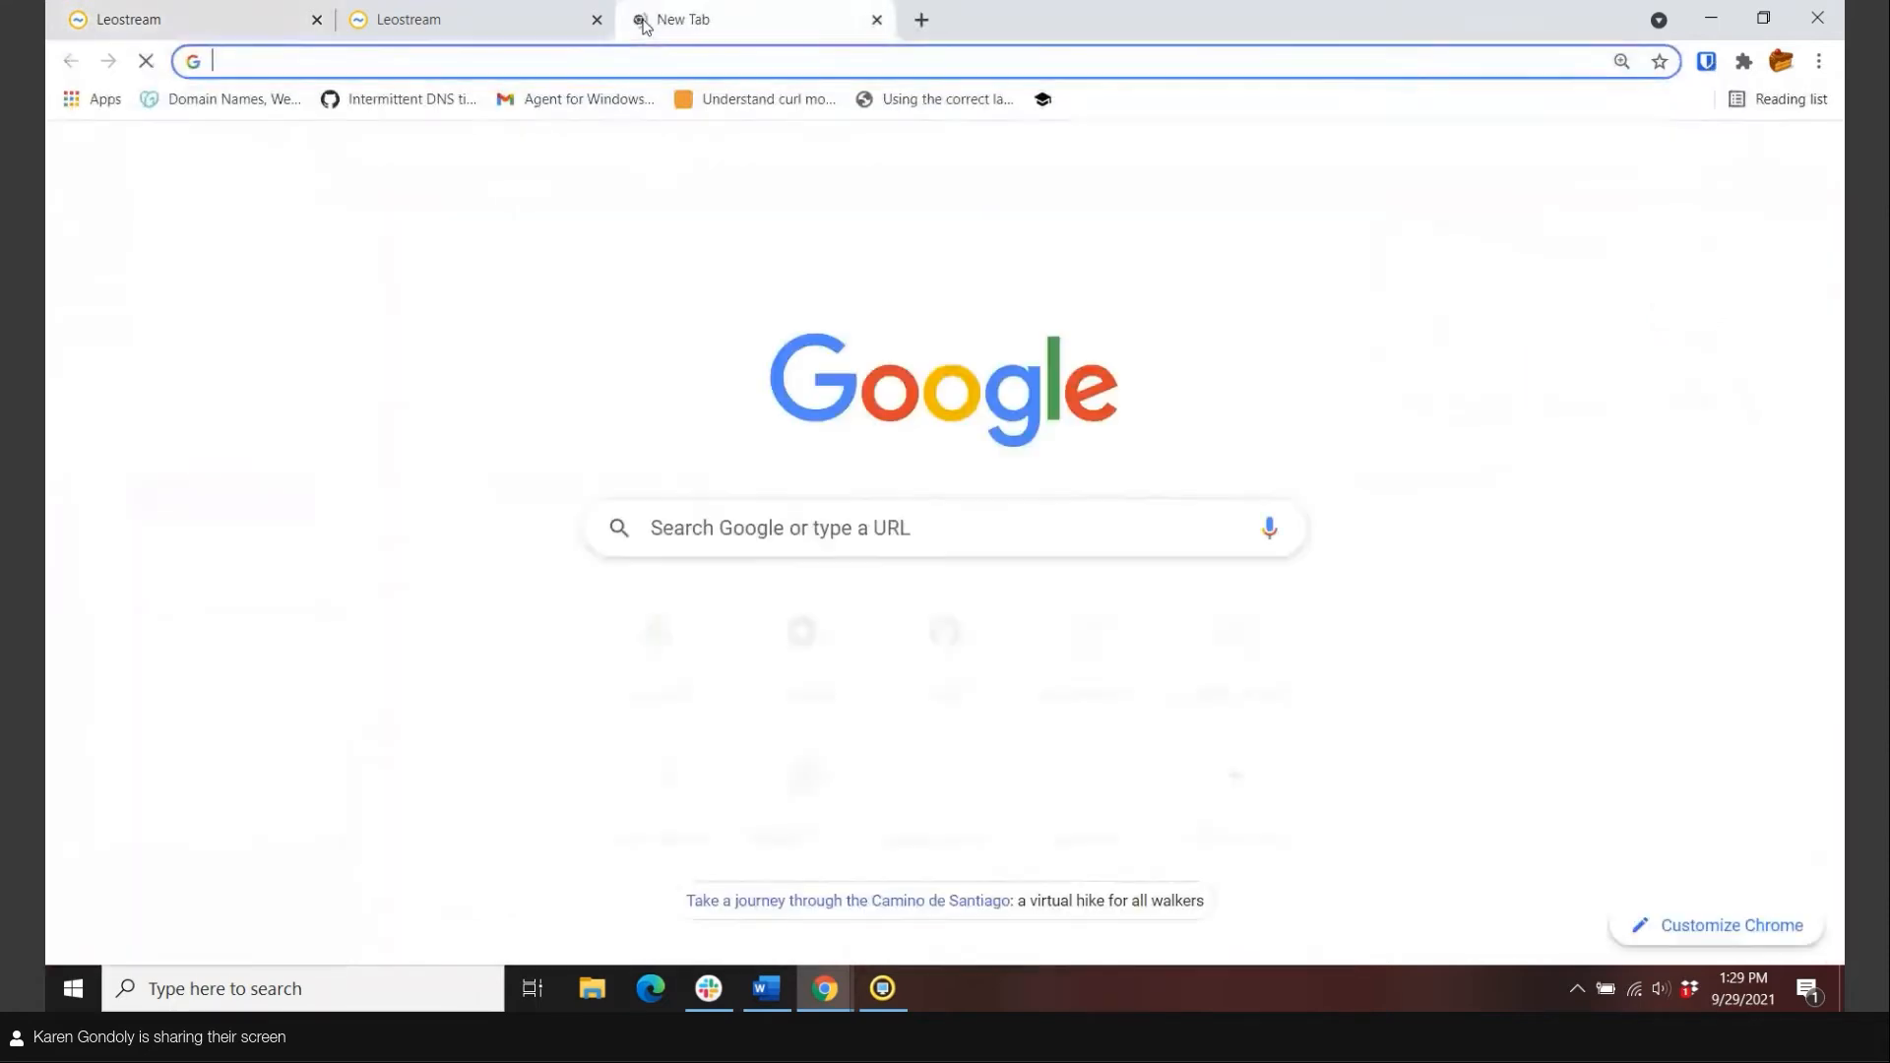
type("kdg-gateway.leostreamdesktops.com")
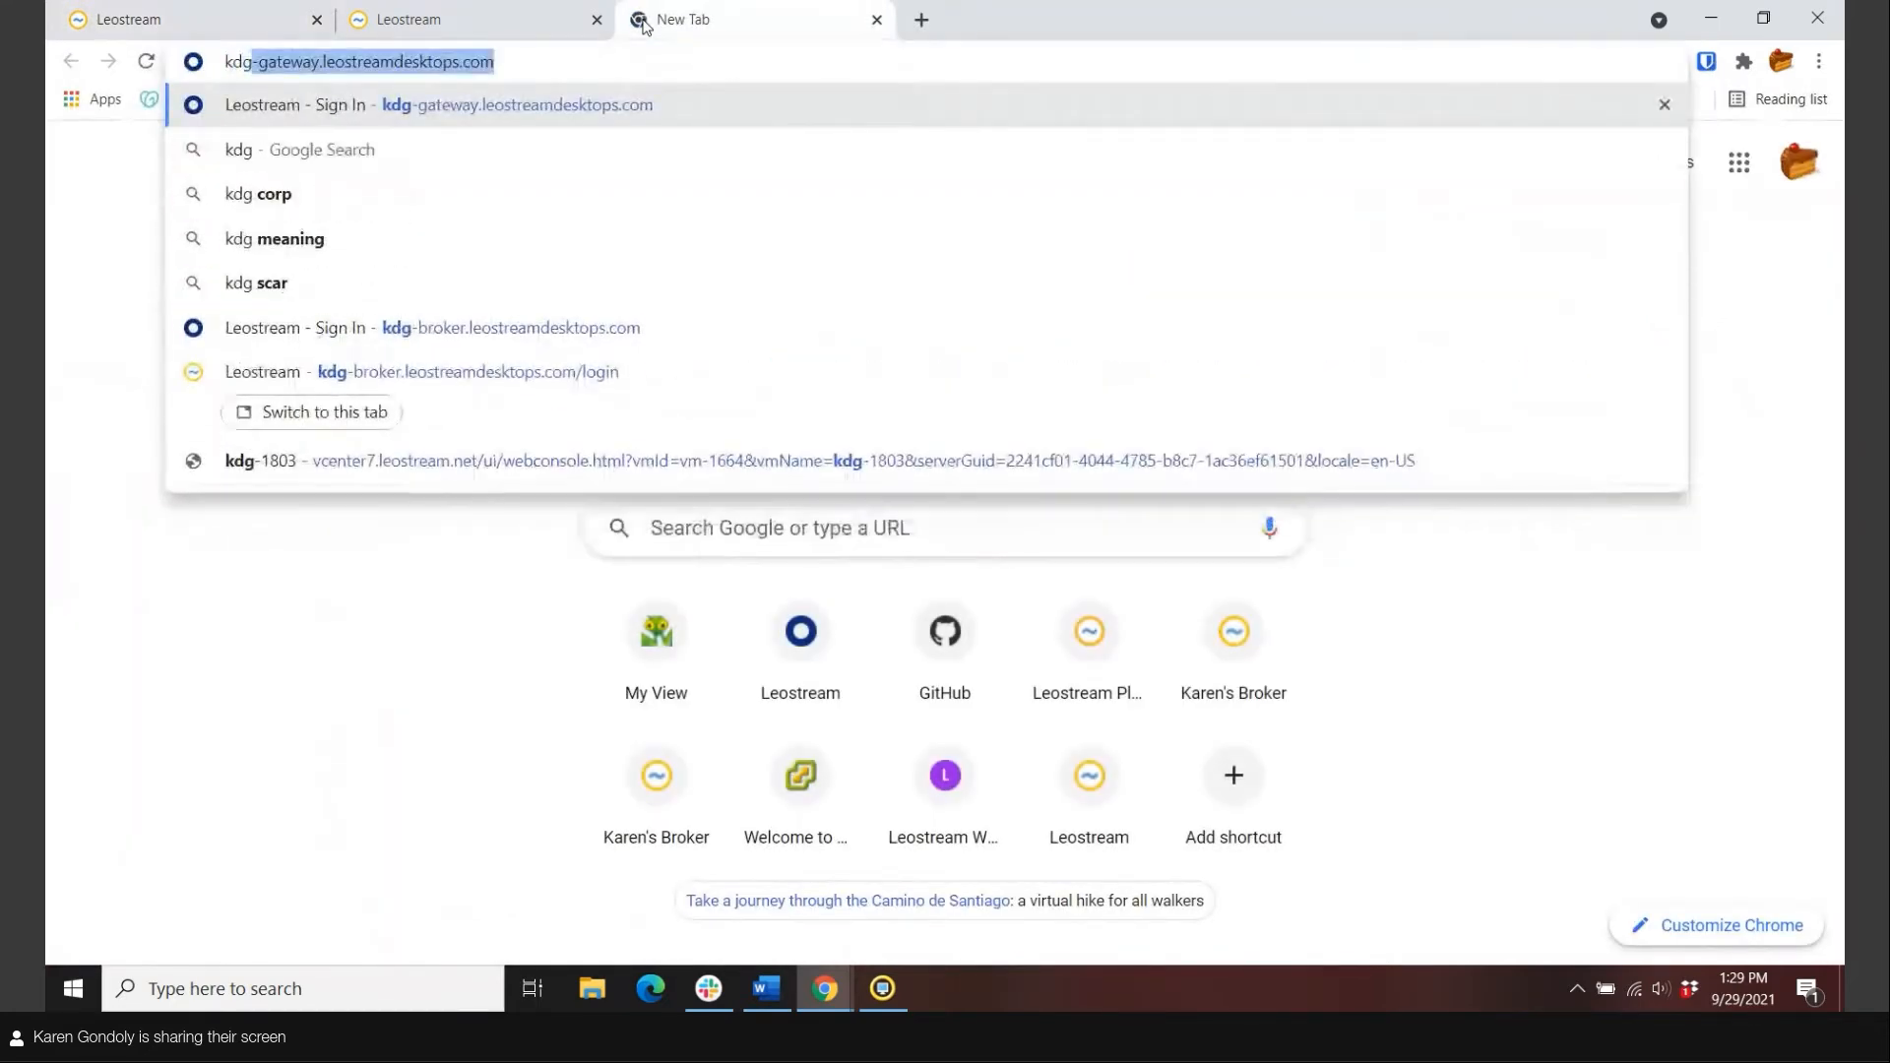
key("Right")
type("/login")
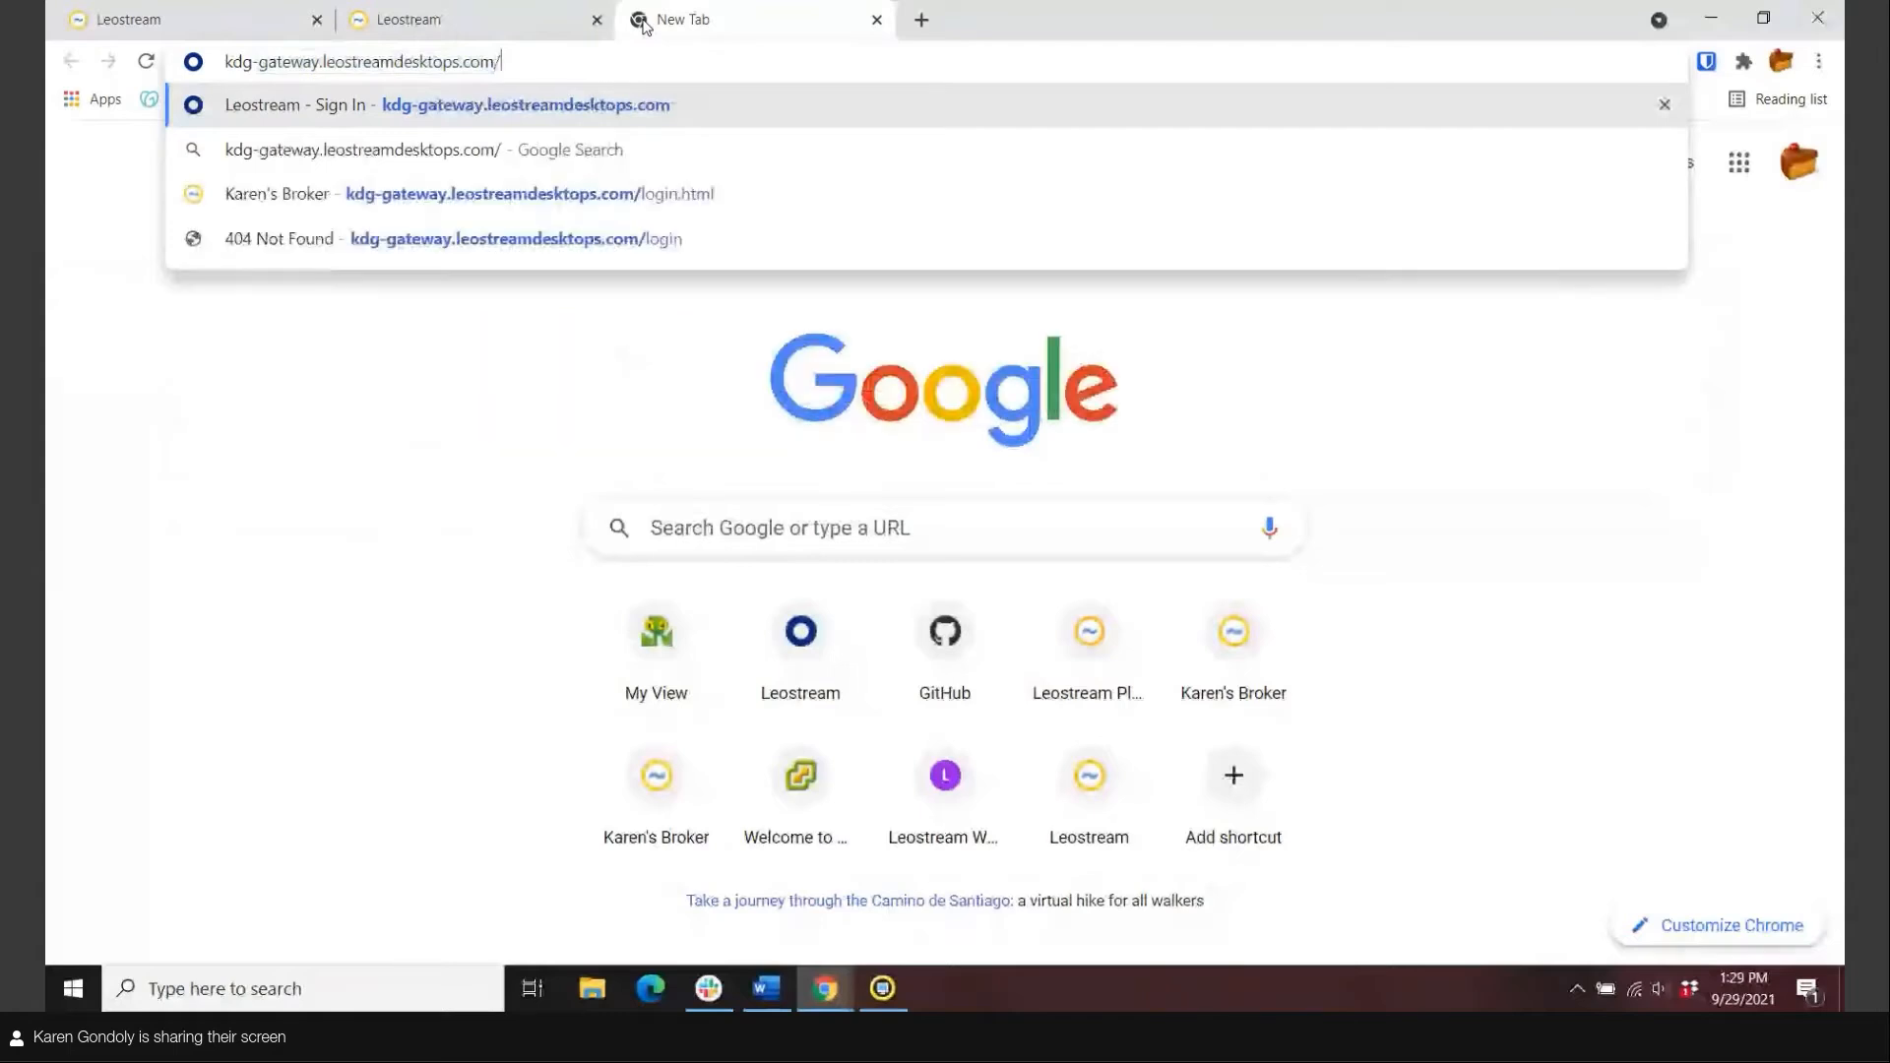
key("Return")
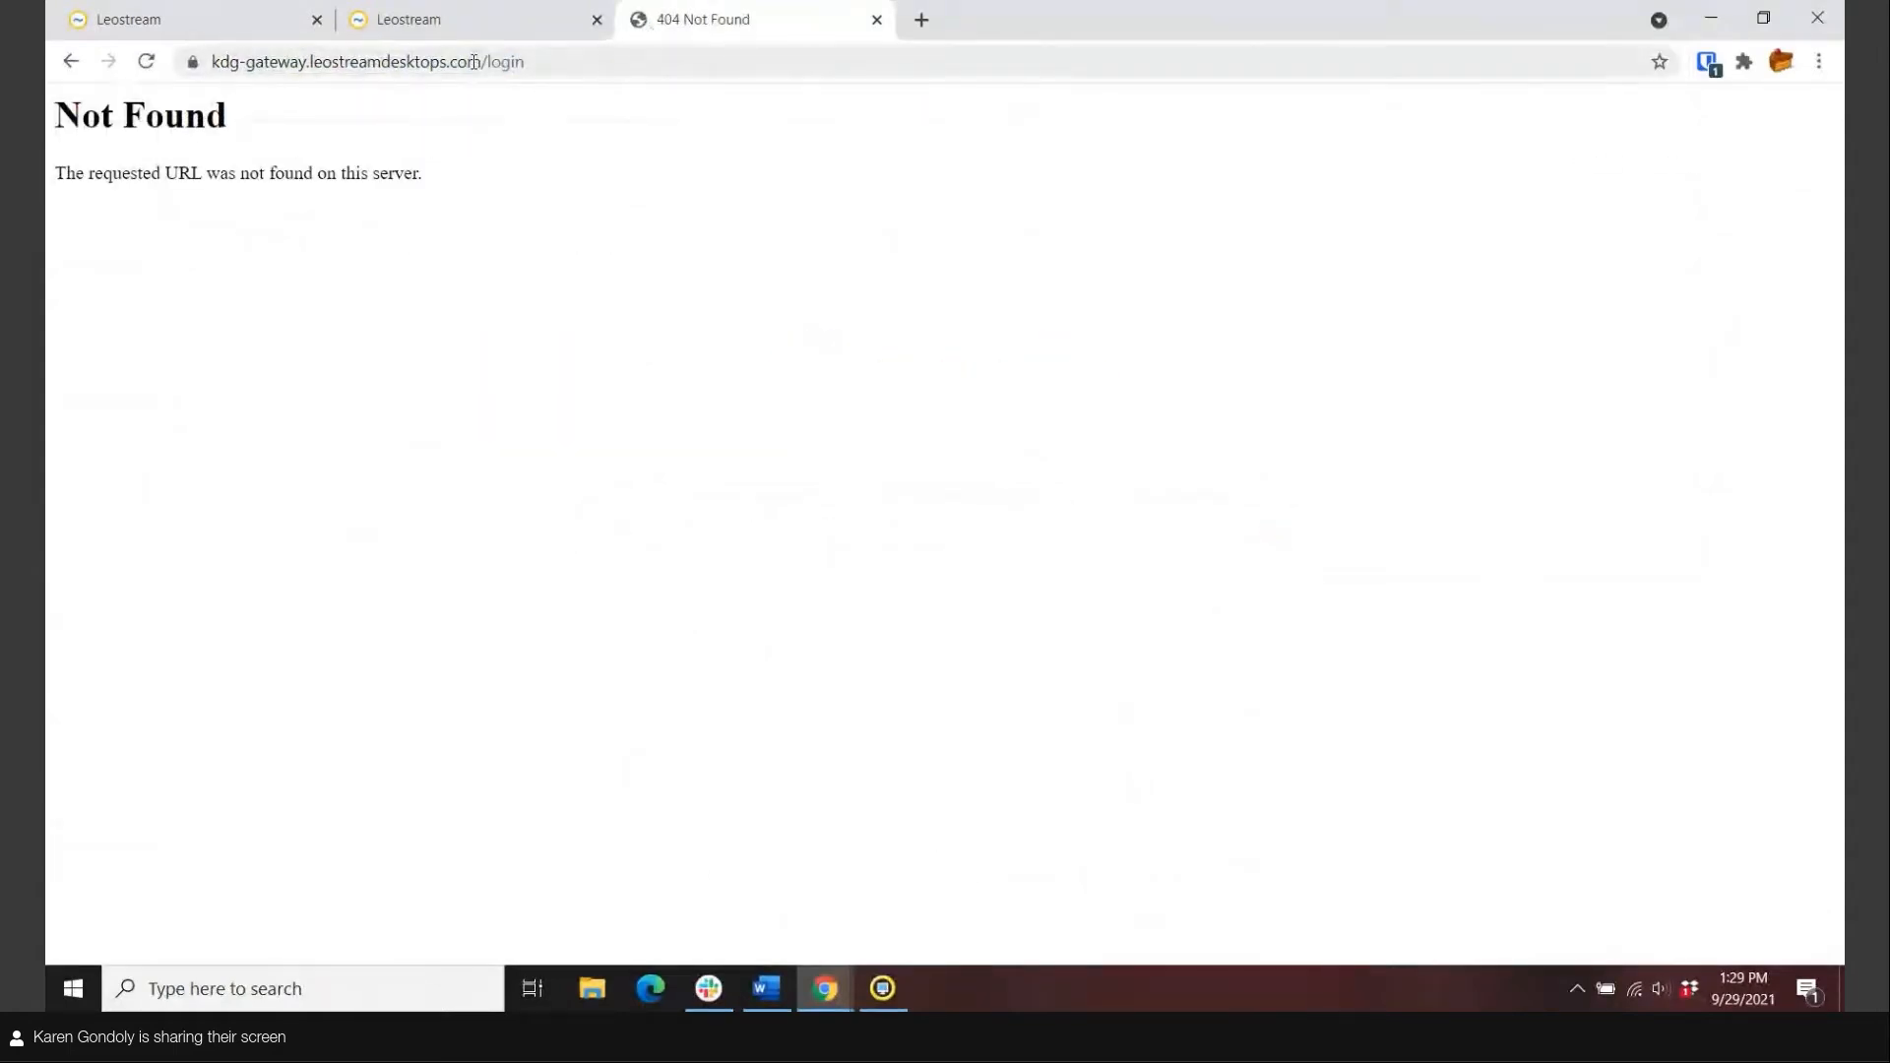
Try the gateway's /admin address instead, then close the 404 Not Found tab.
left_click_drag(488, 62, 655, 61)
type("admin")
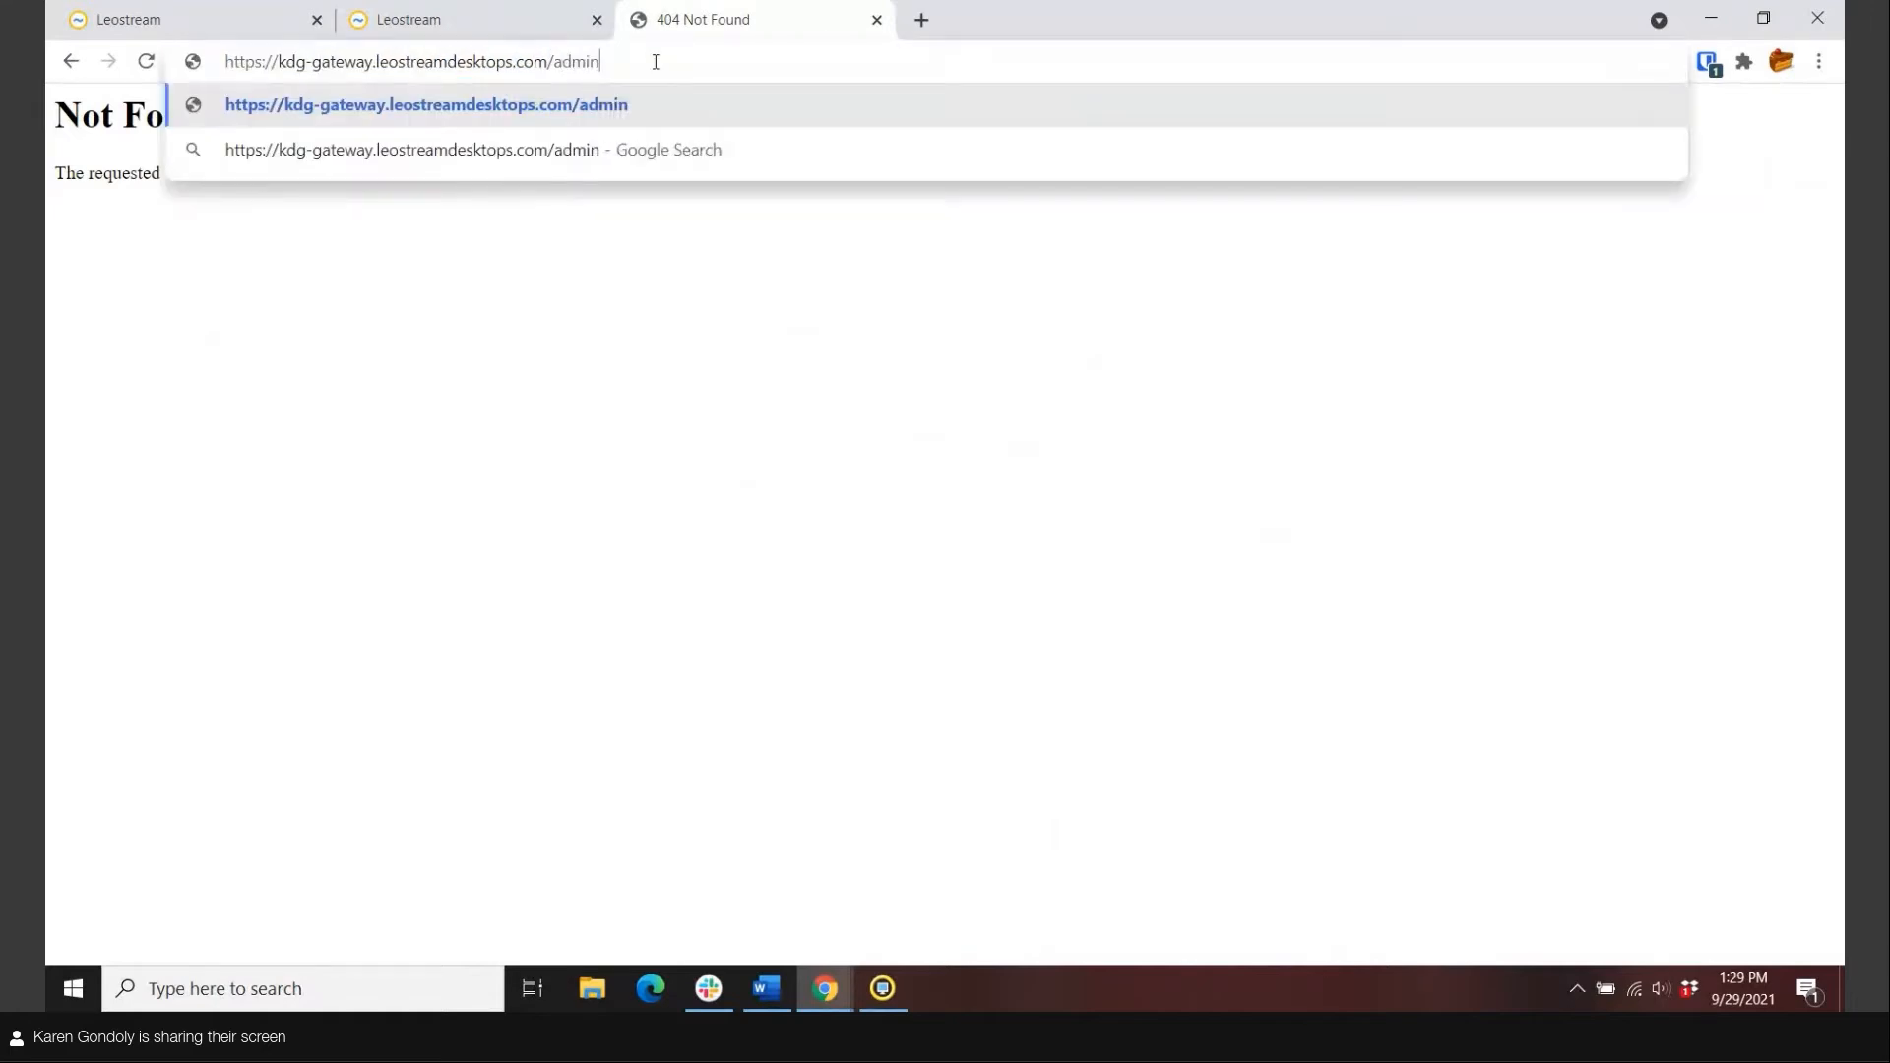
key("Return")
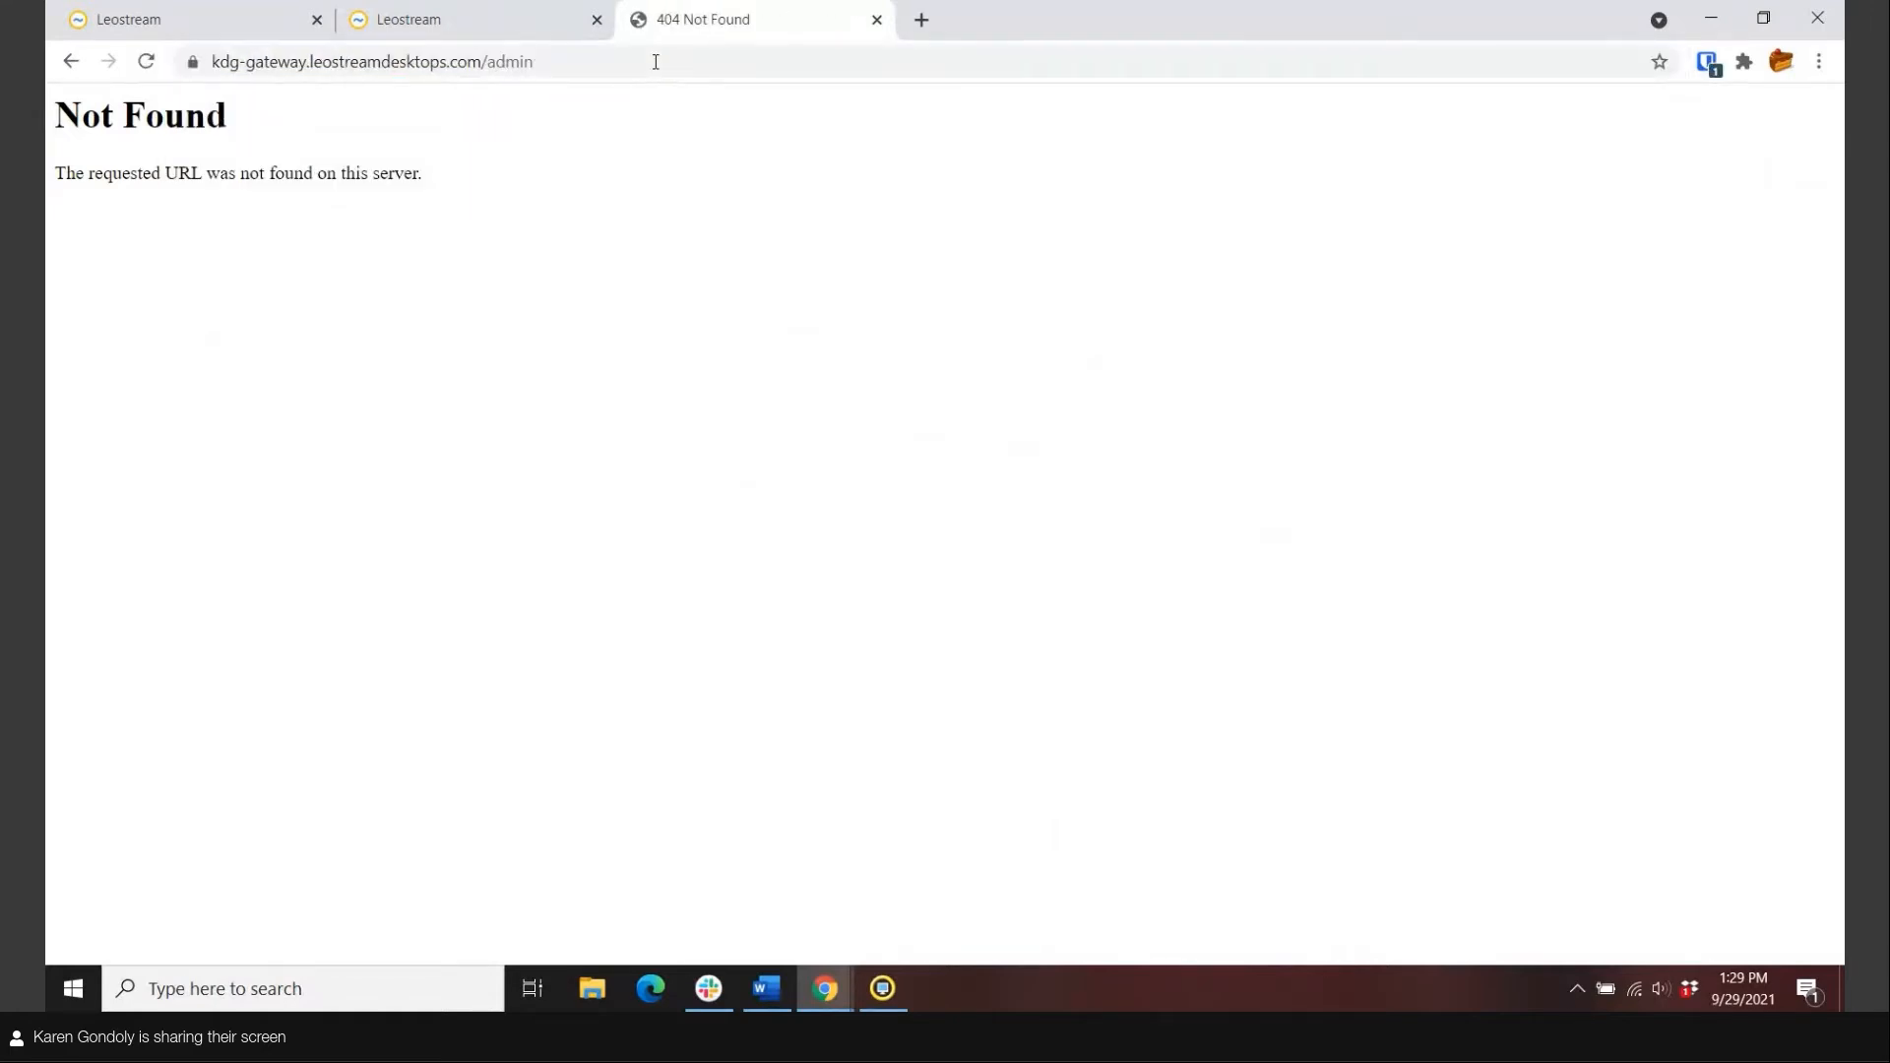
left_click(877, 19)
Return to the broker's System Settings tab and expand Setup and its Configuration section.
left_click(237, 27)
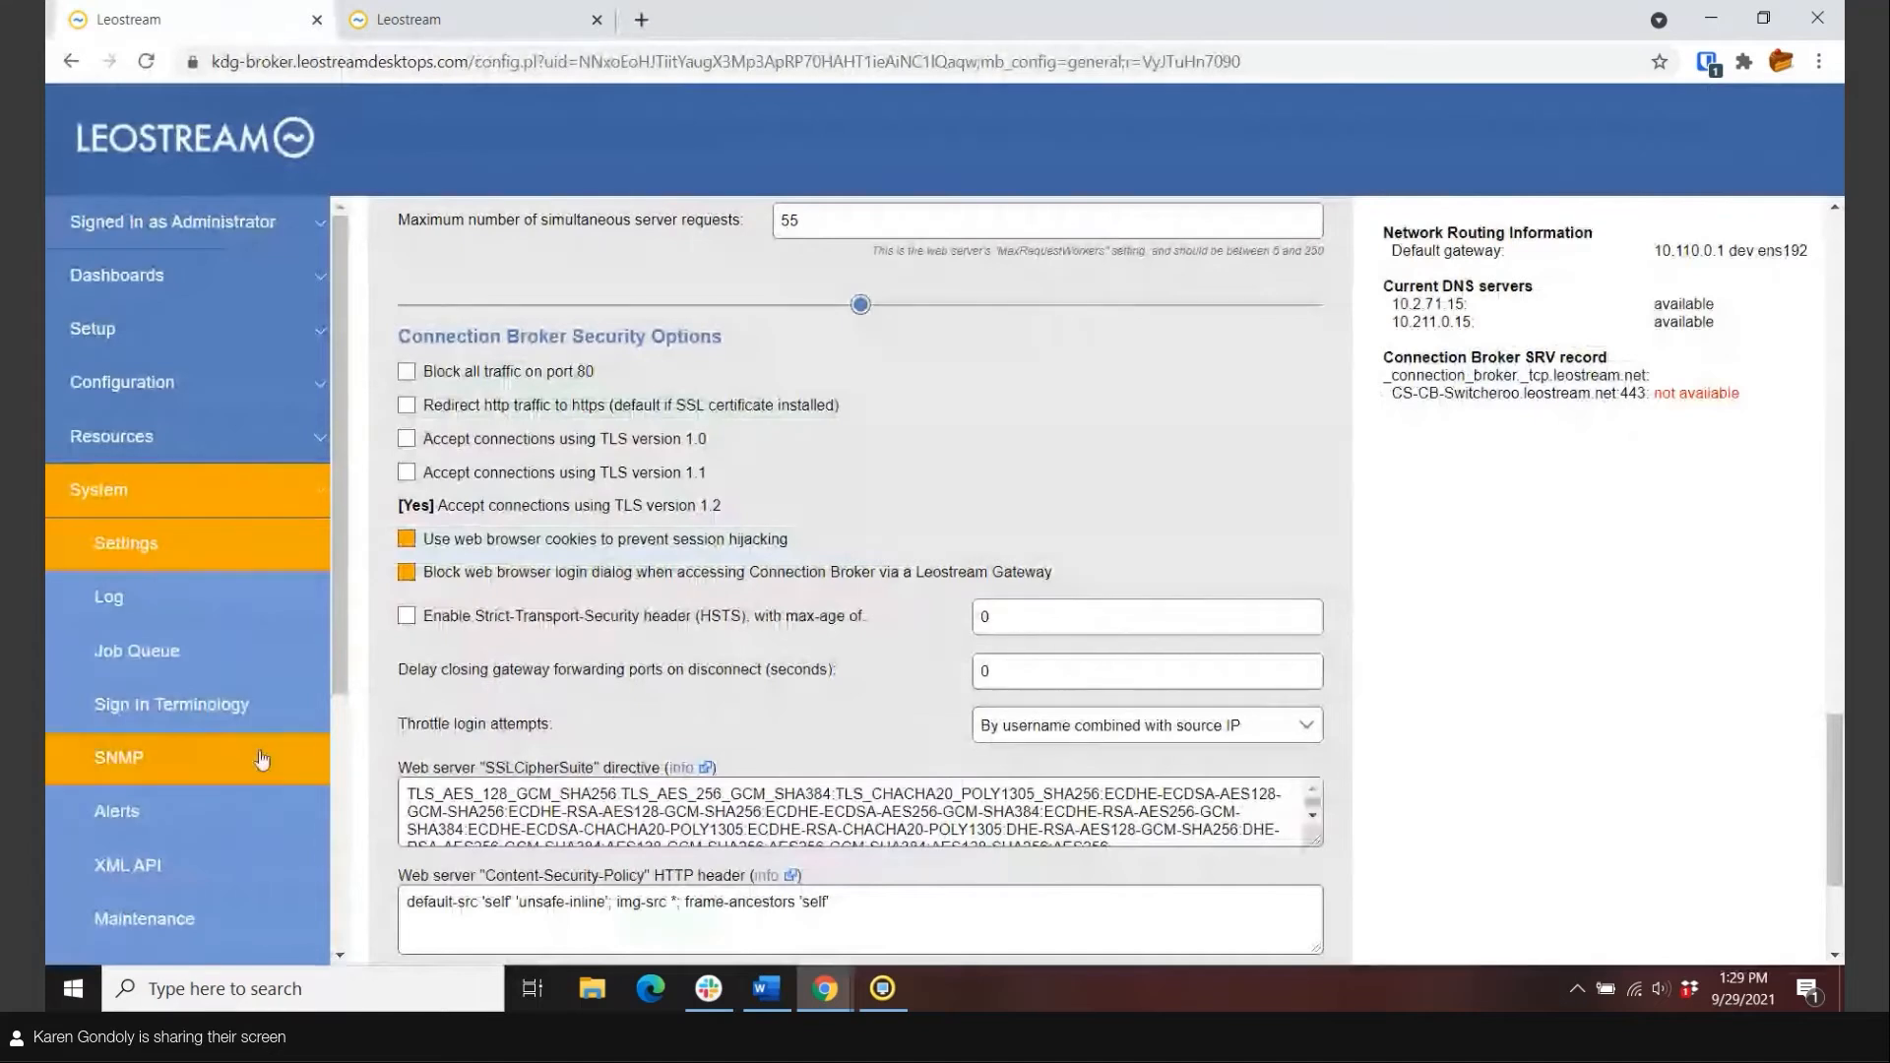
left_click(108, 329)
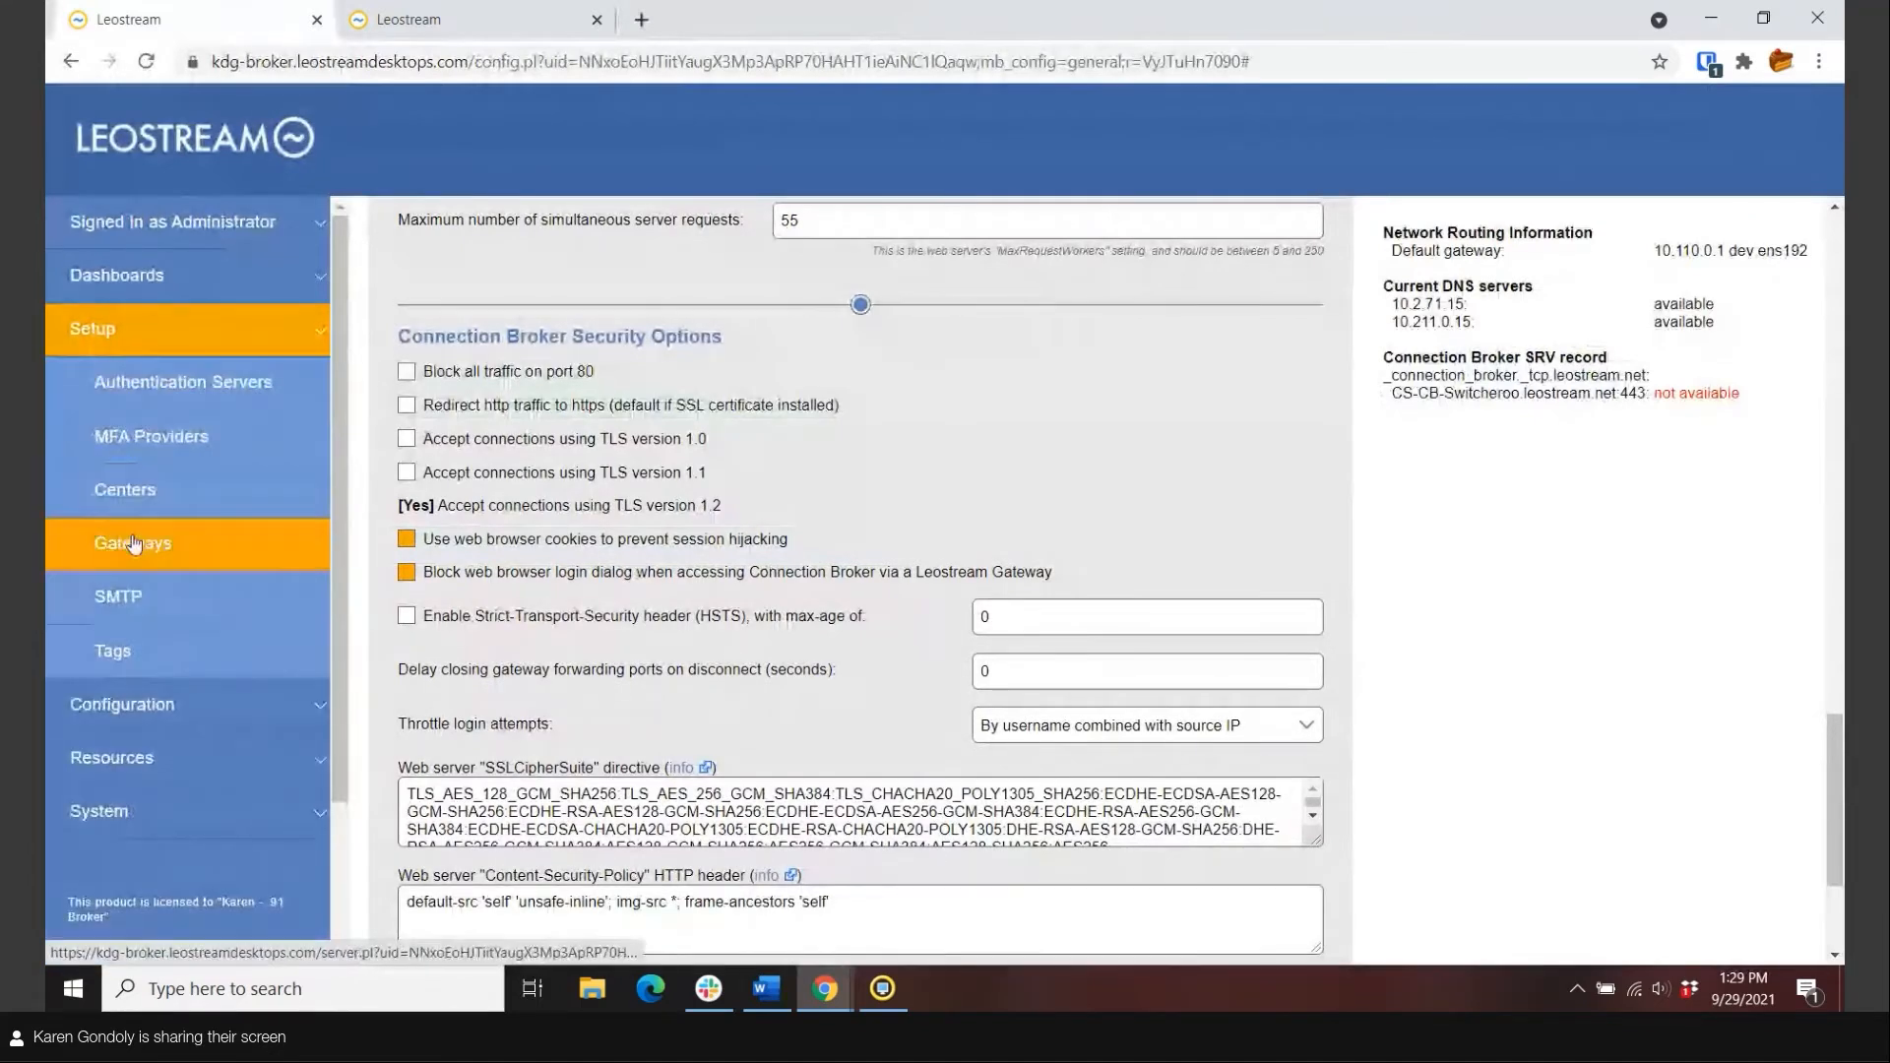
left_click(122, 703)
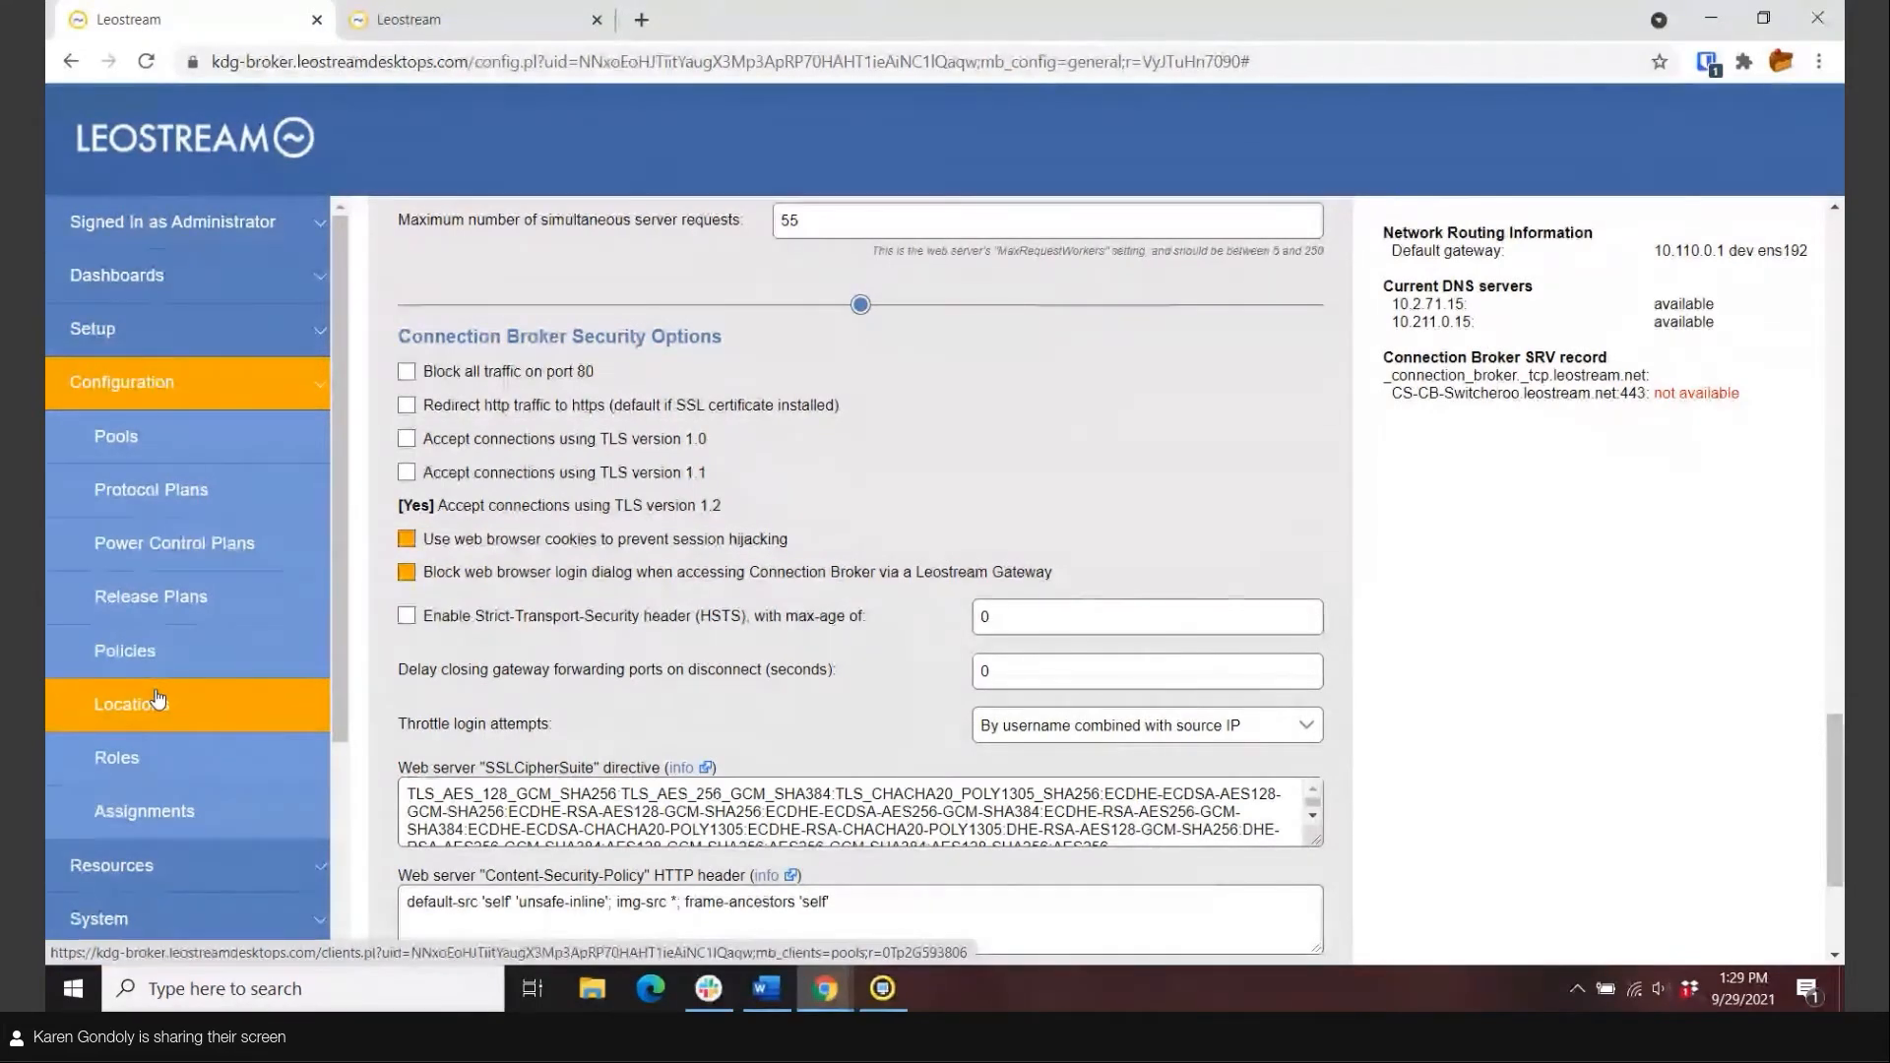
Review the Employee VMs pool definition (Name begins with kdg), then list its desktops.
left_click(104, 449)
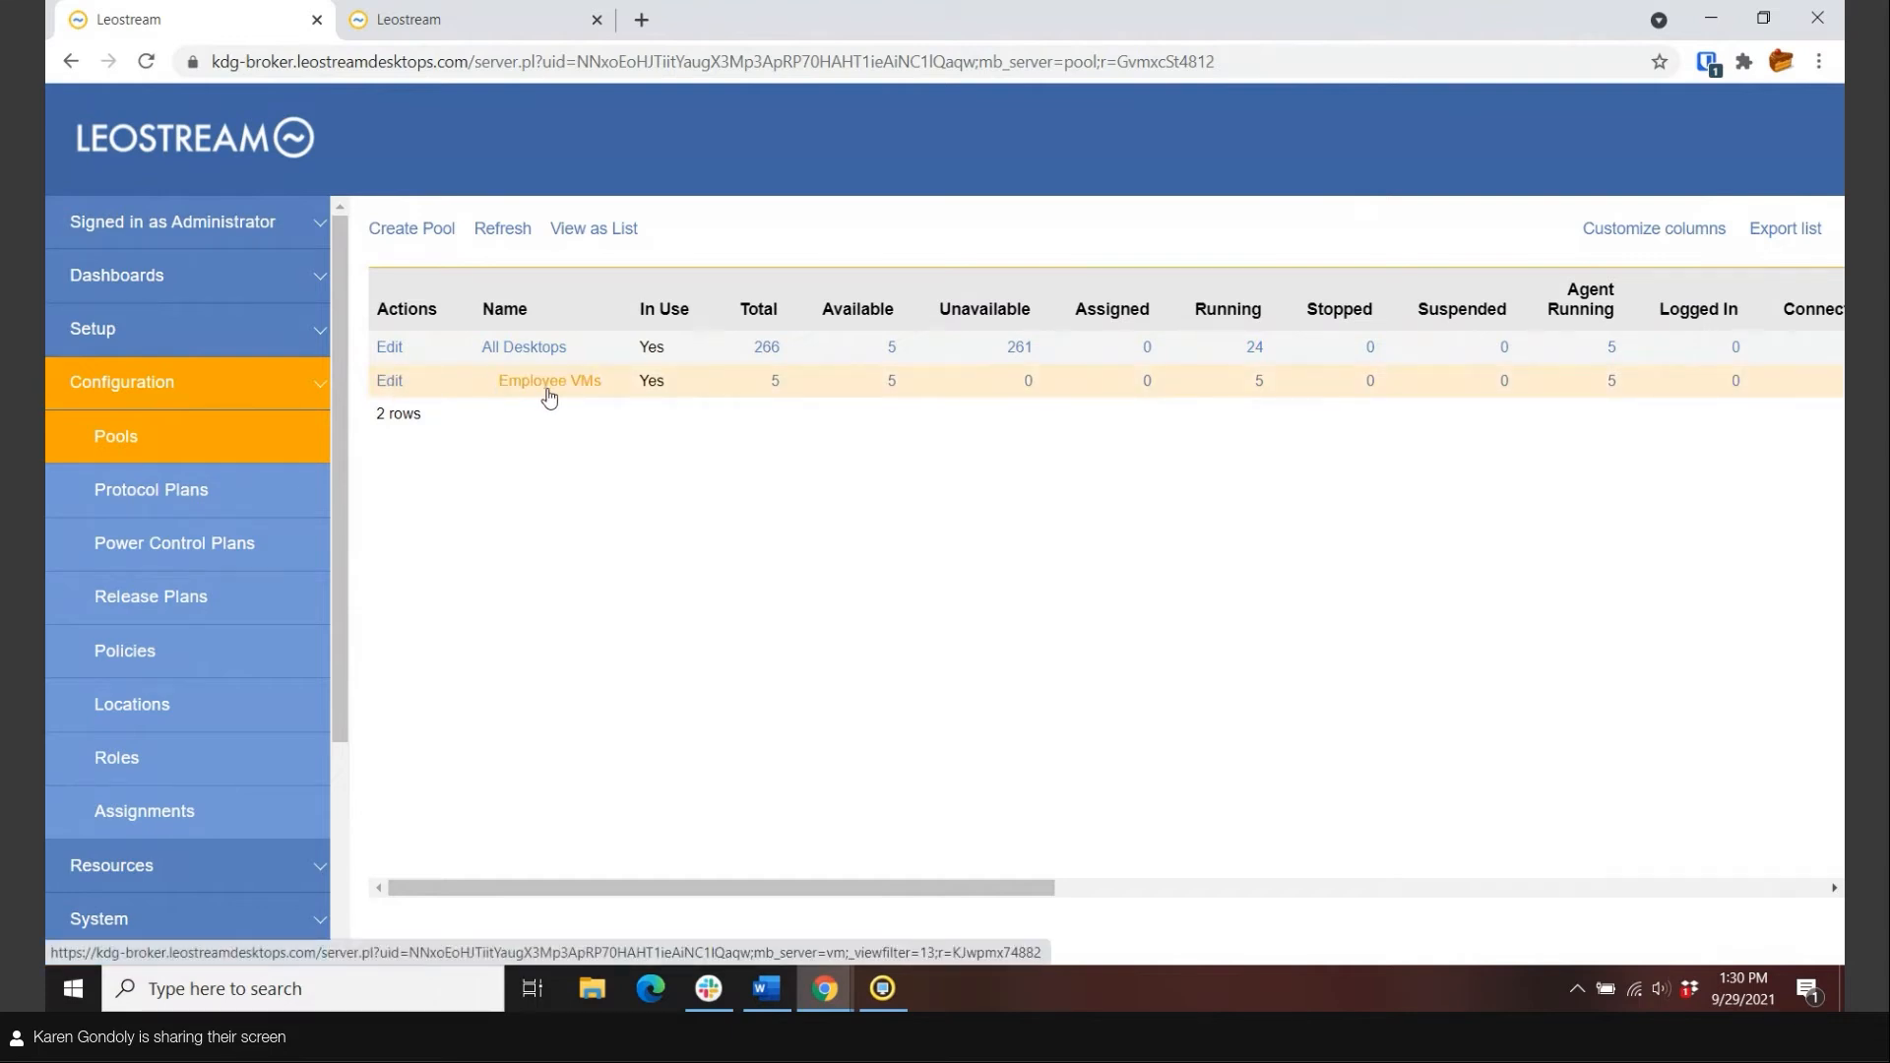
left_click(390, 381)
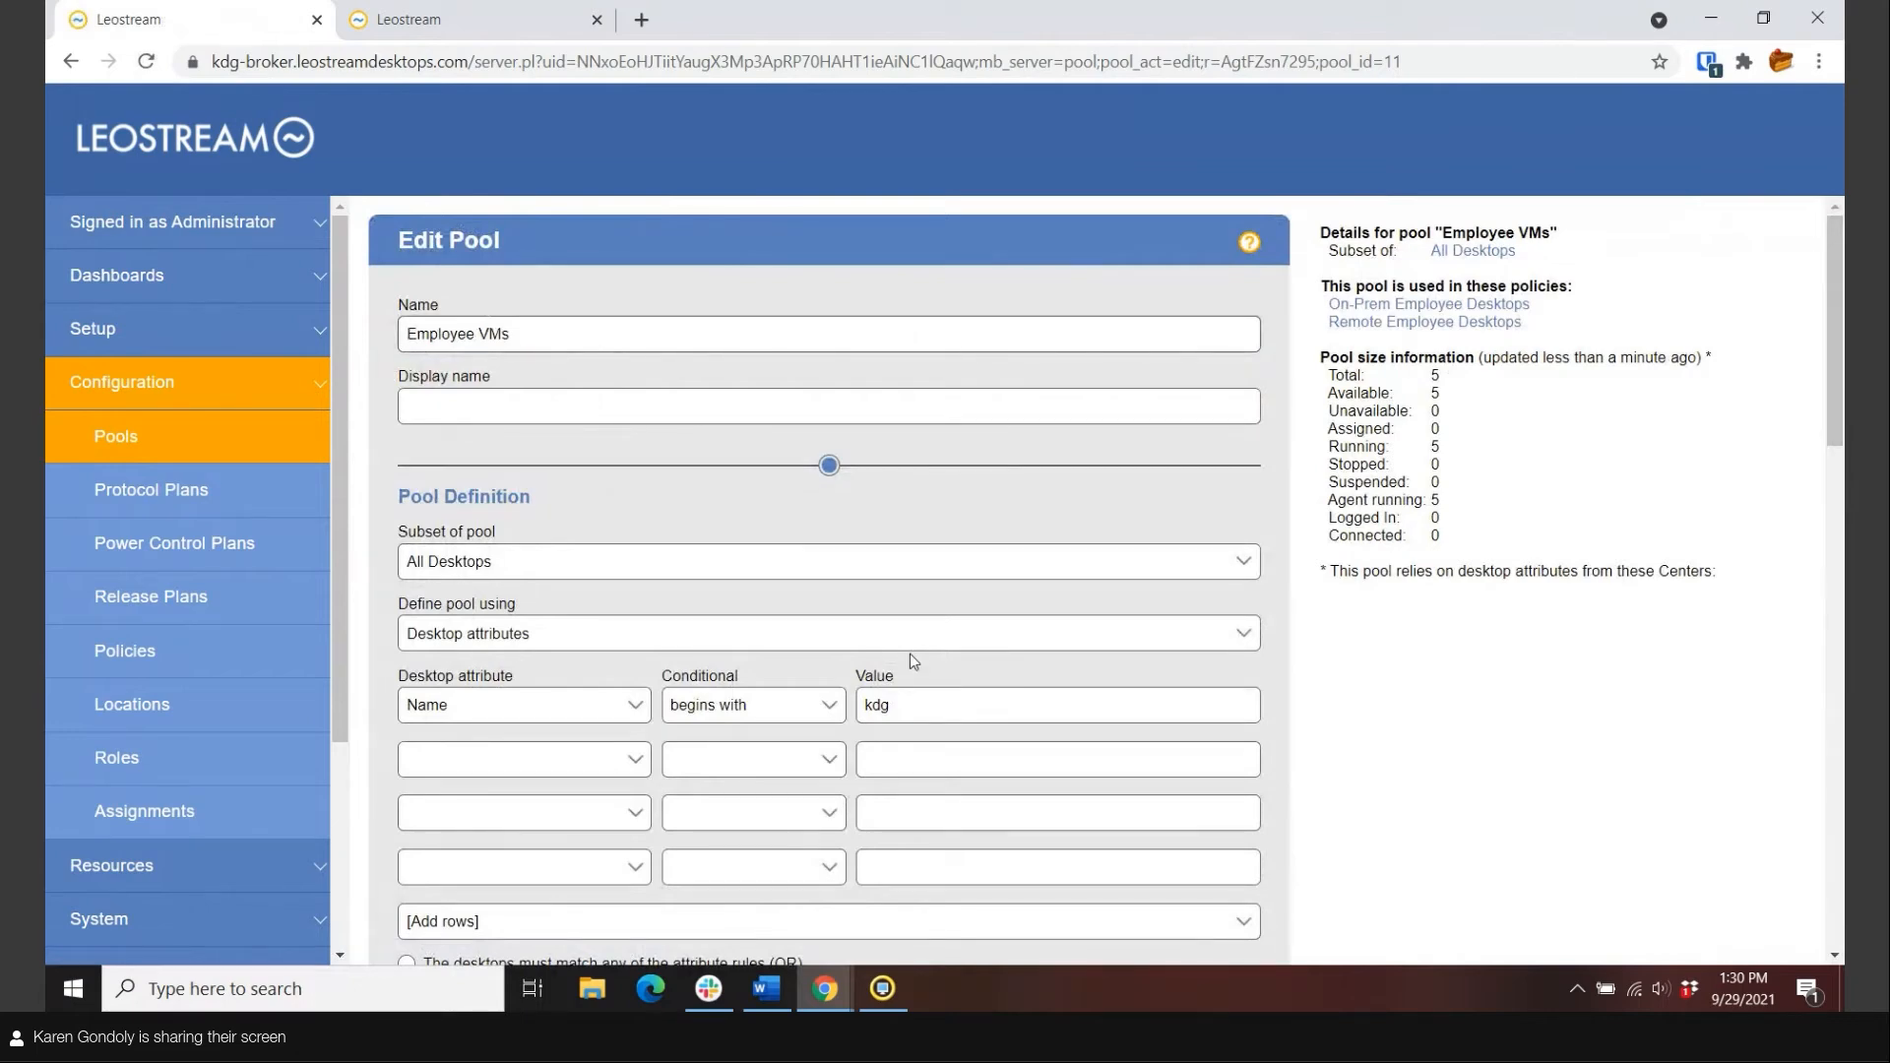
scroll(909, 654, "down", 10)
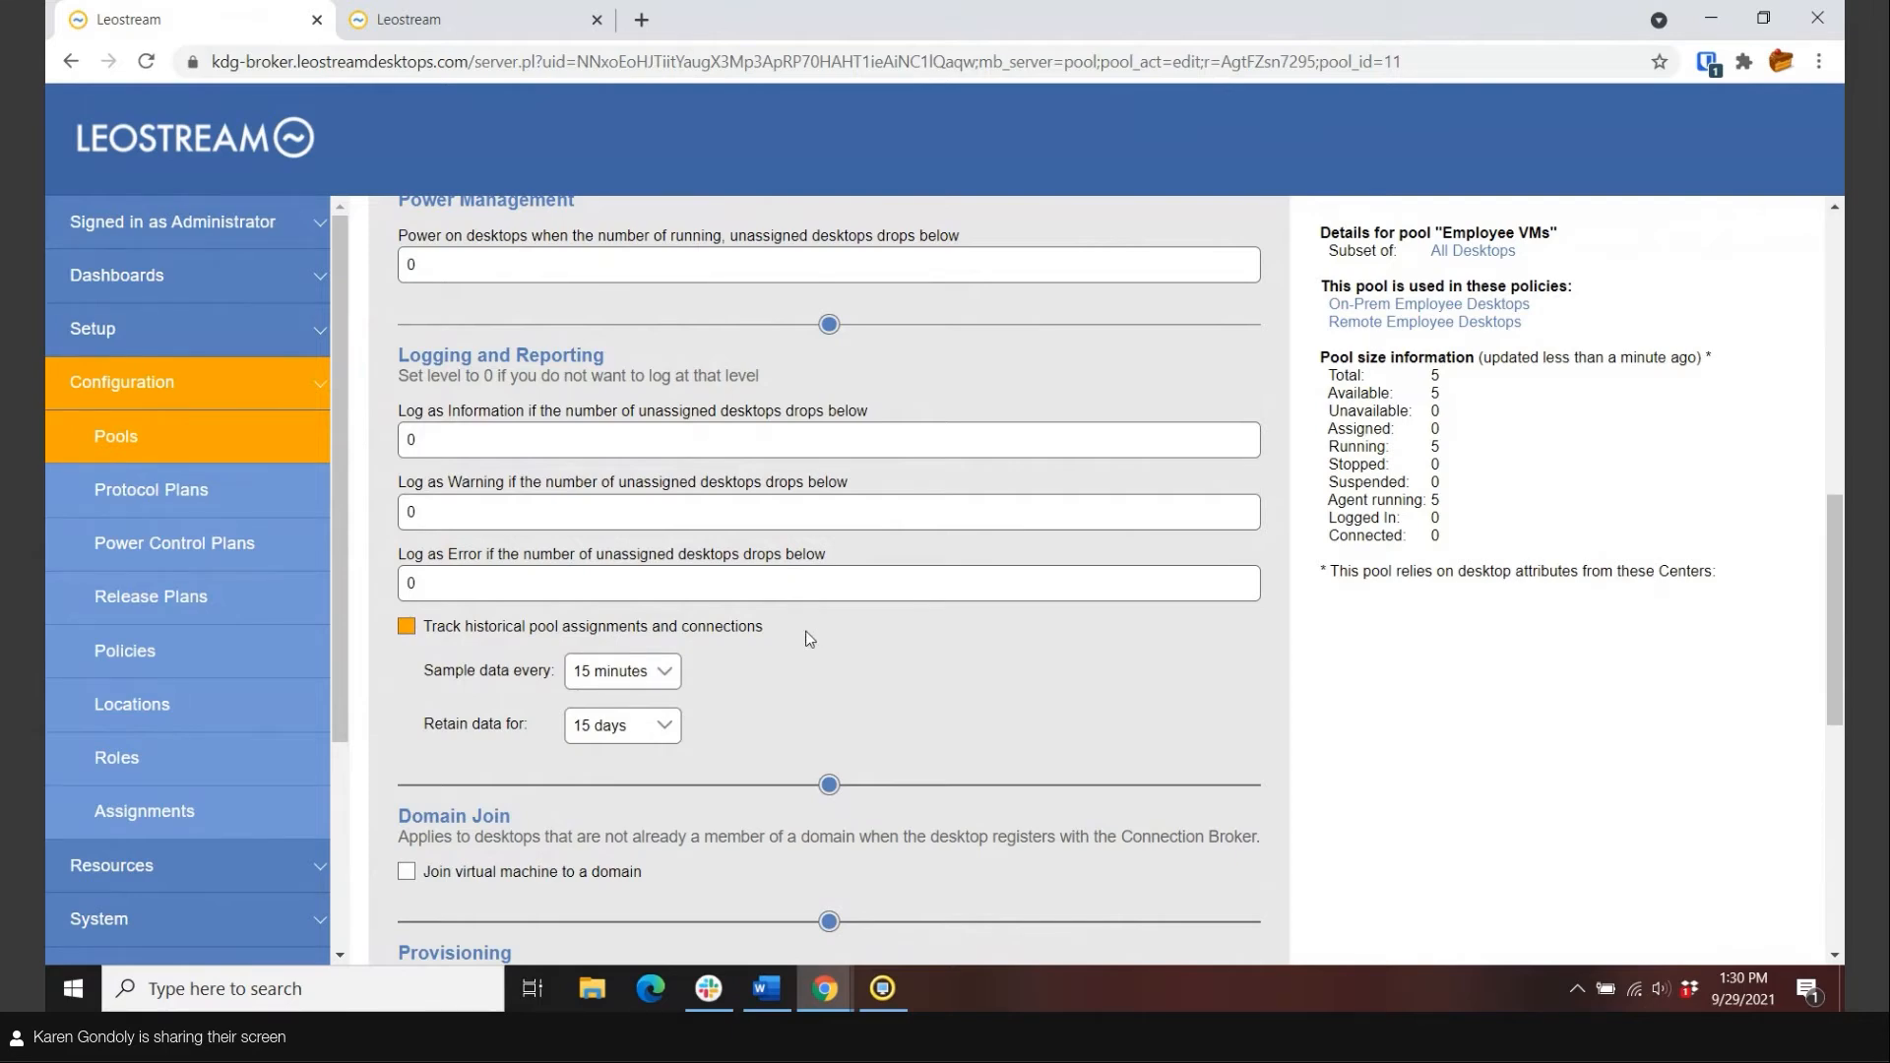
scroll(665, 649, "up", 5)
scroll(666, 648, "up", 4)
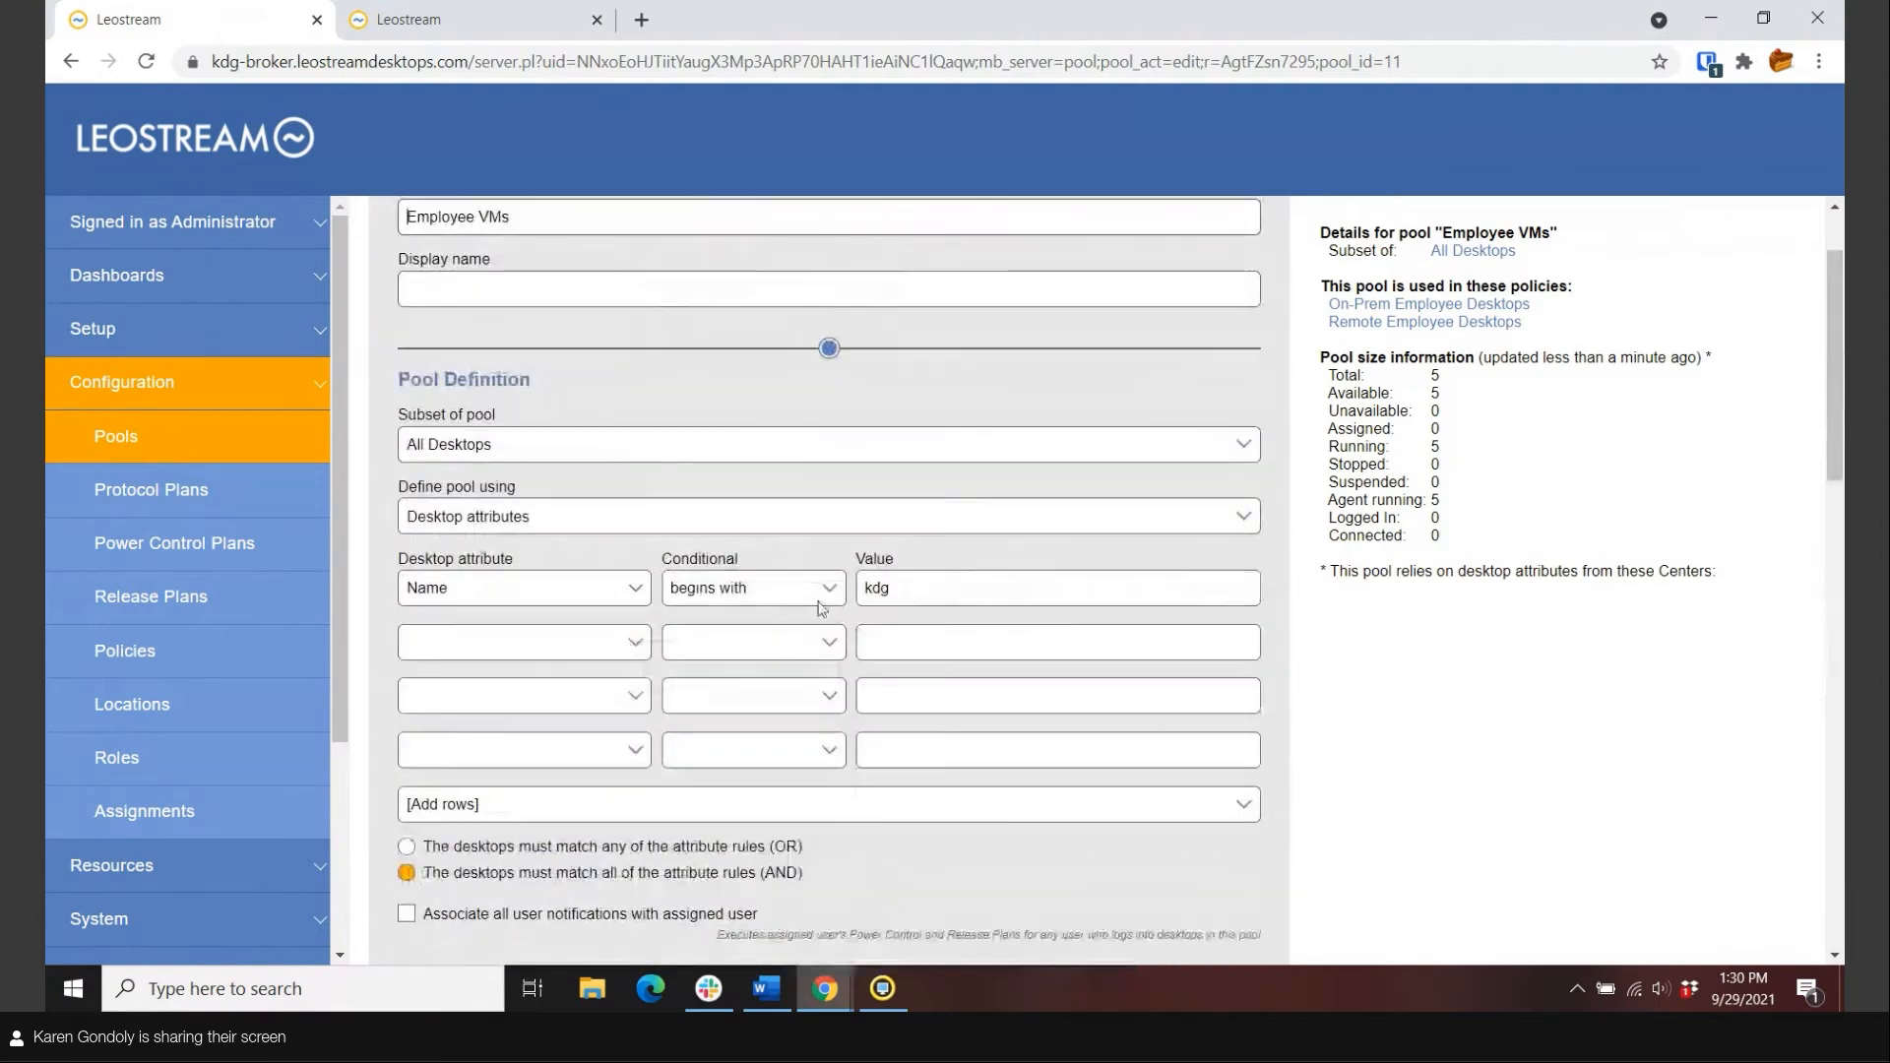
left_click(104, 437)
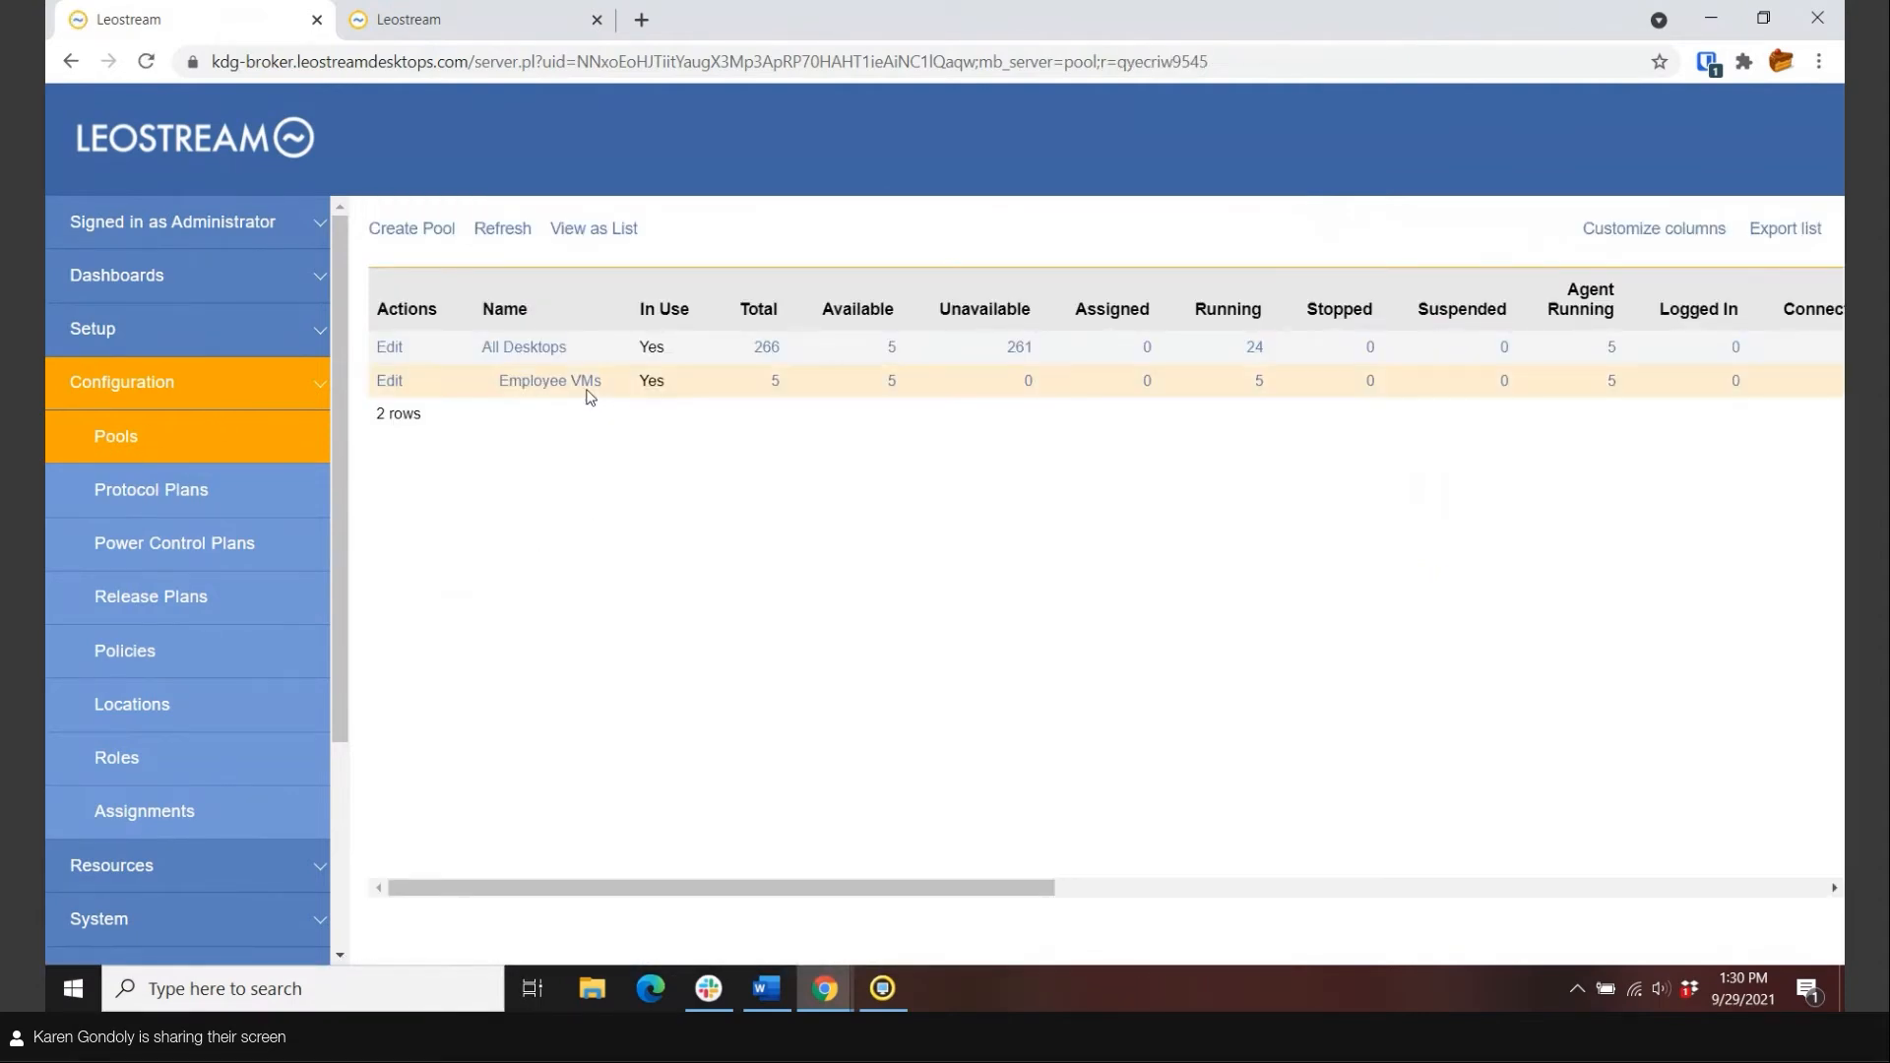
left_click(587, 390)
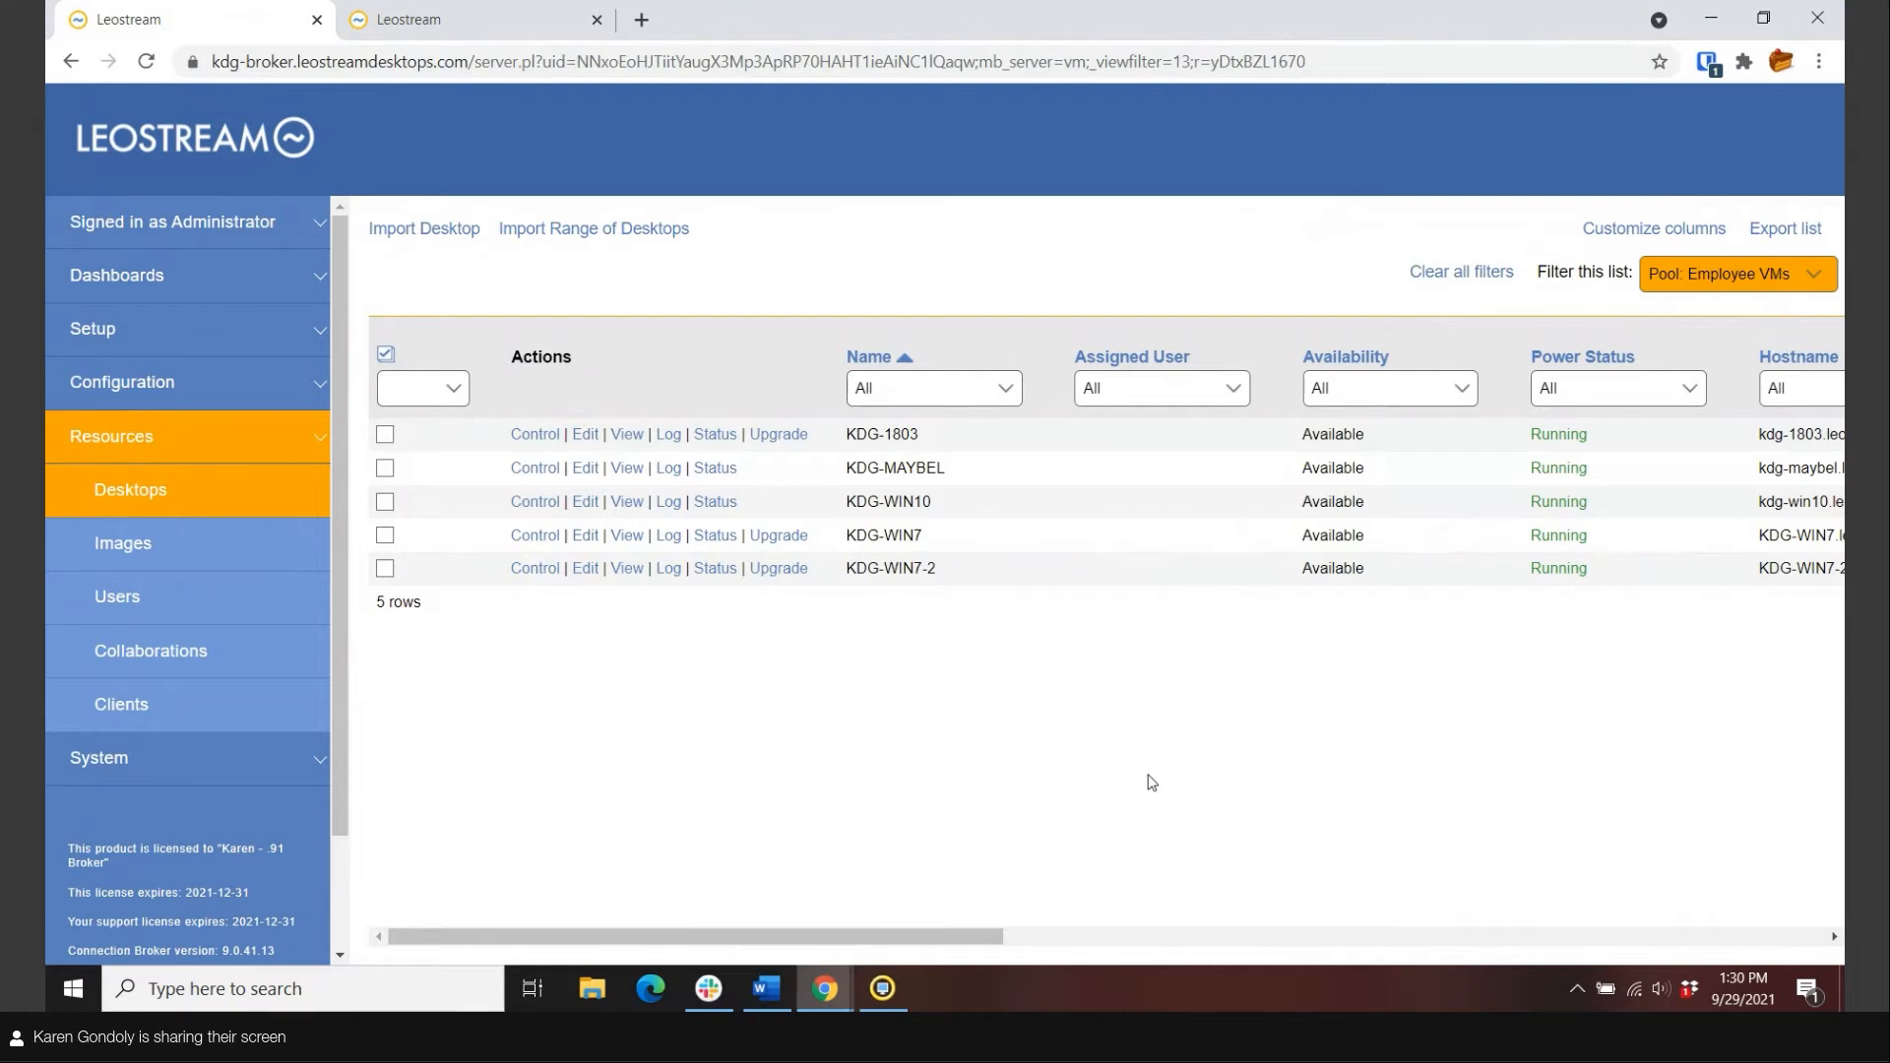
Select all five Employee VMs desktops and inspect the bulk Edit status options, closing with No change.
left_click(387, 355)
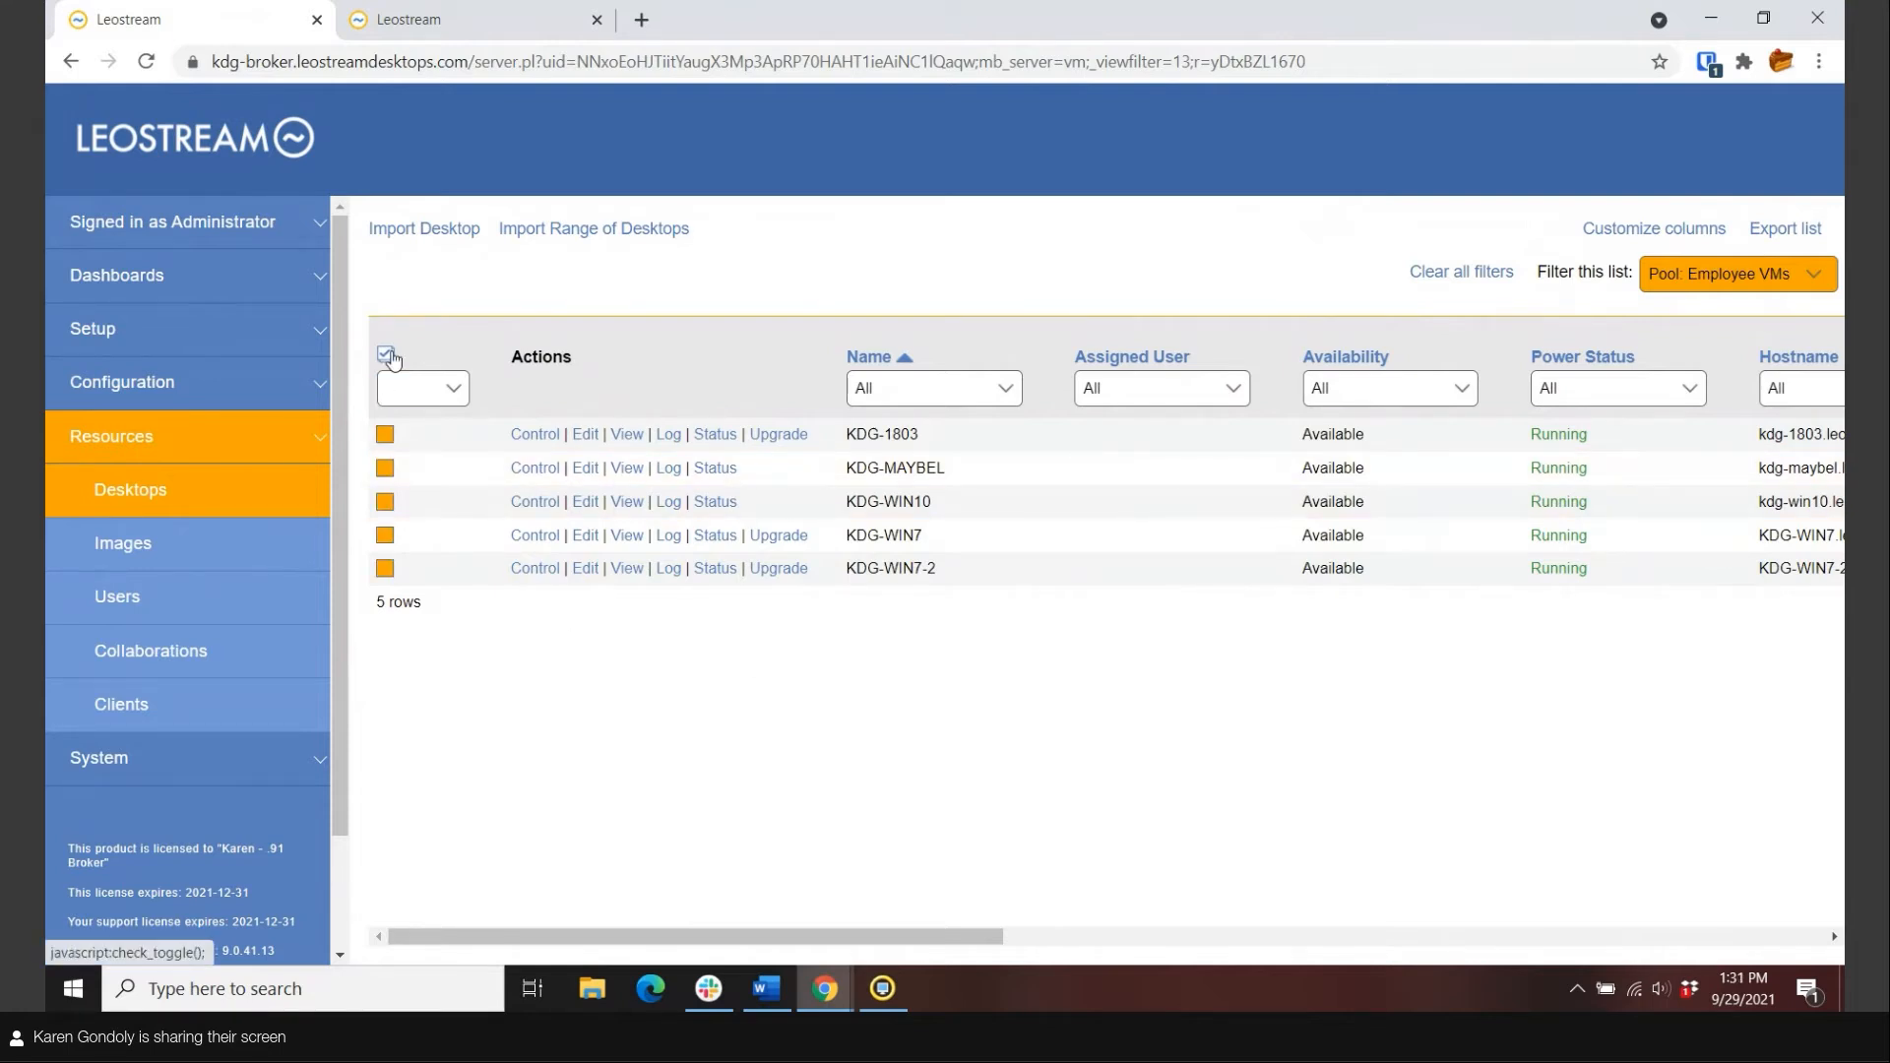
left_click(411, 388)
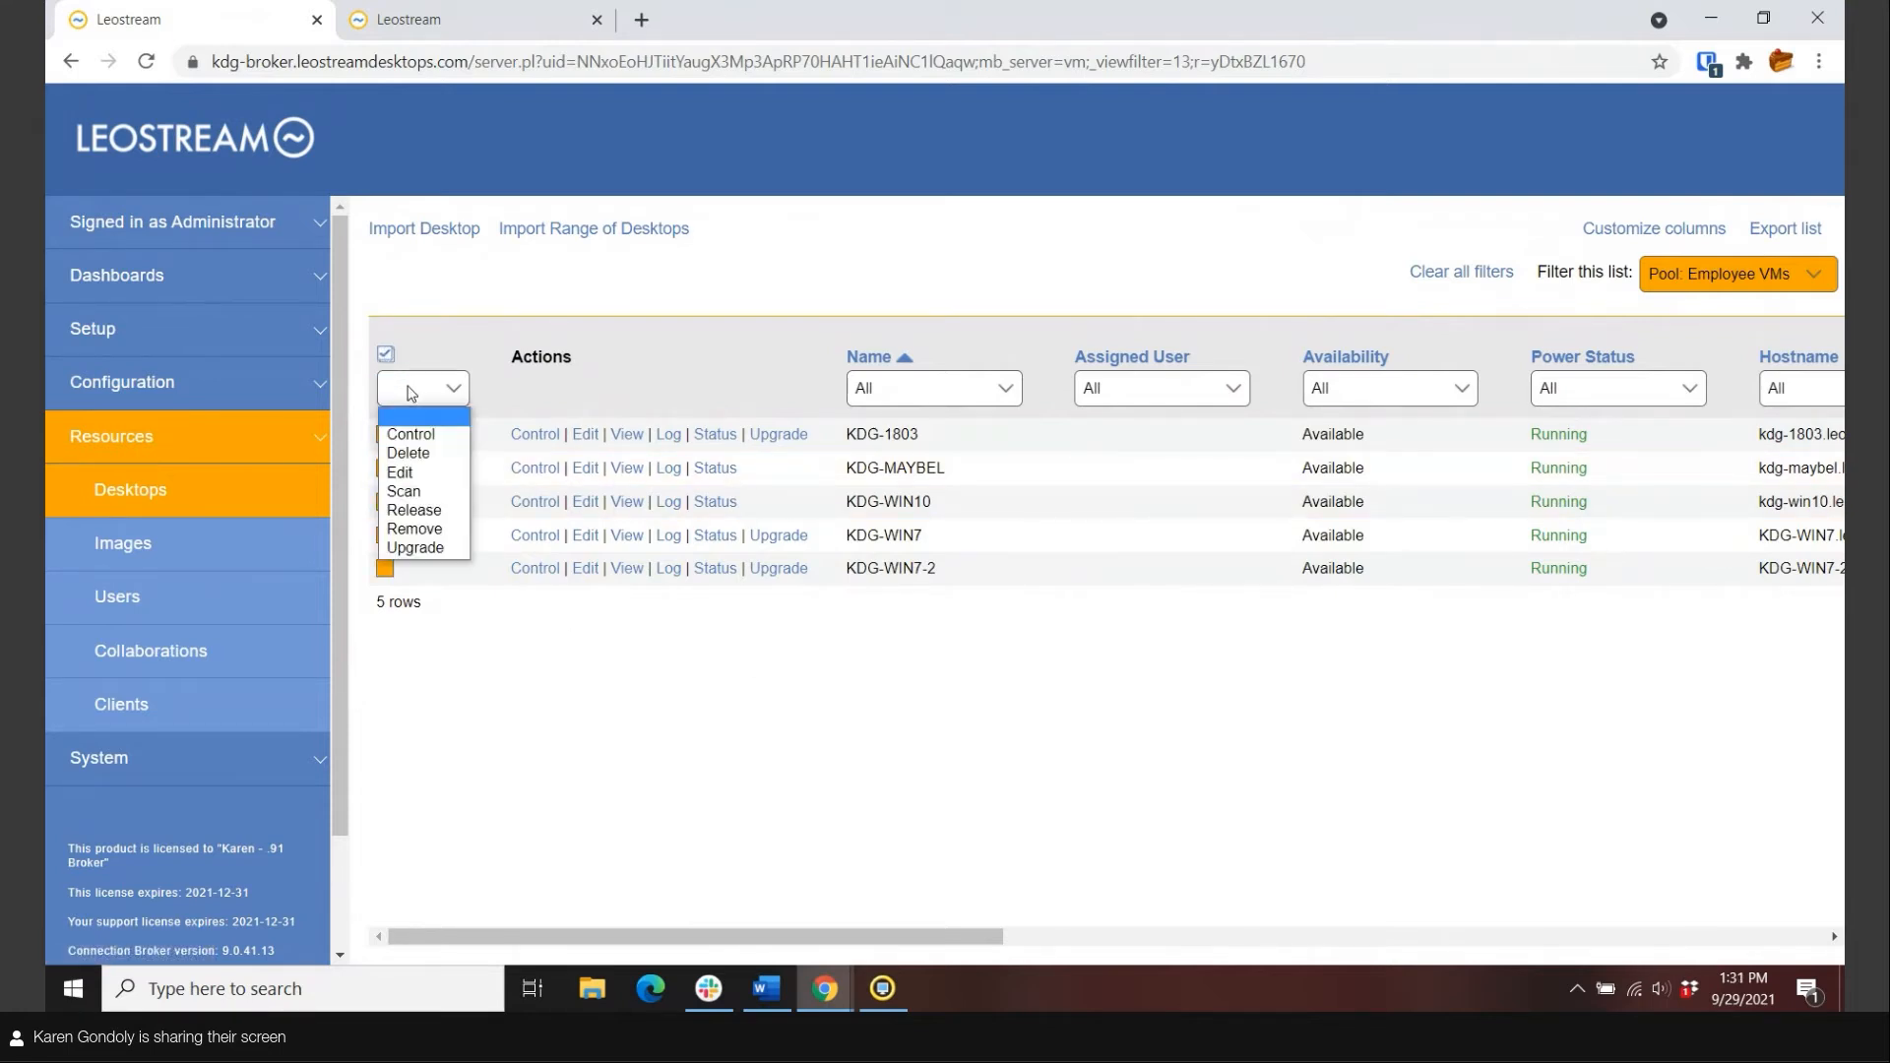
left_click(400, 473)
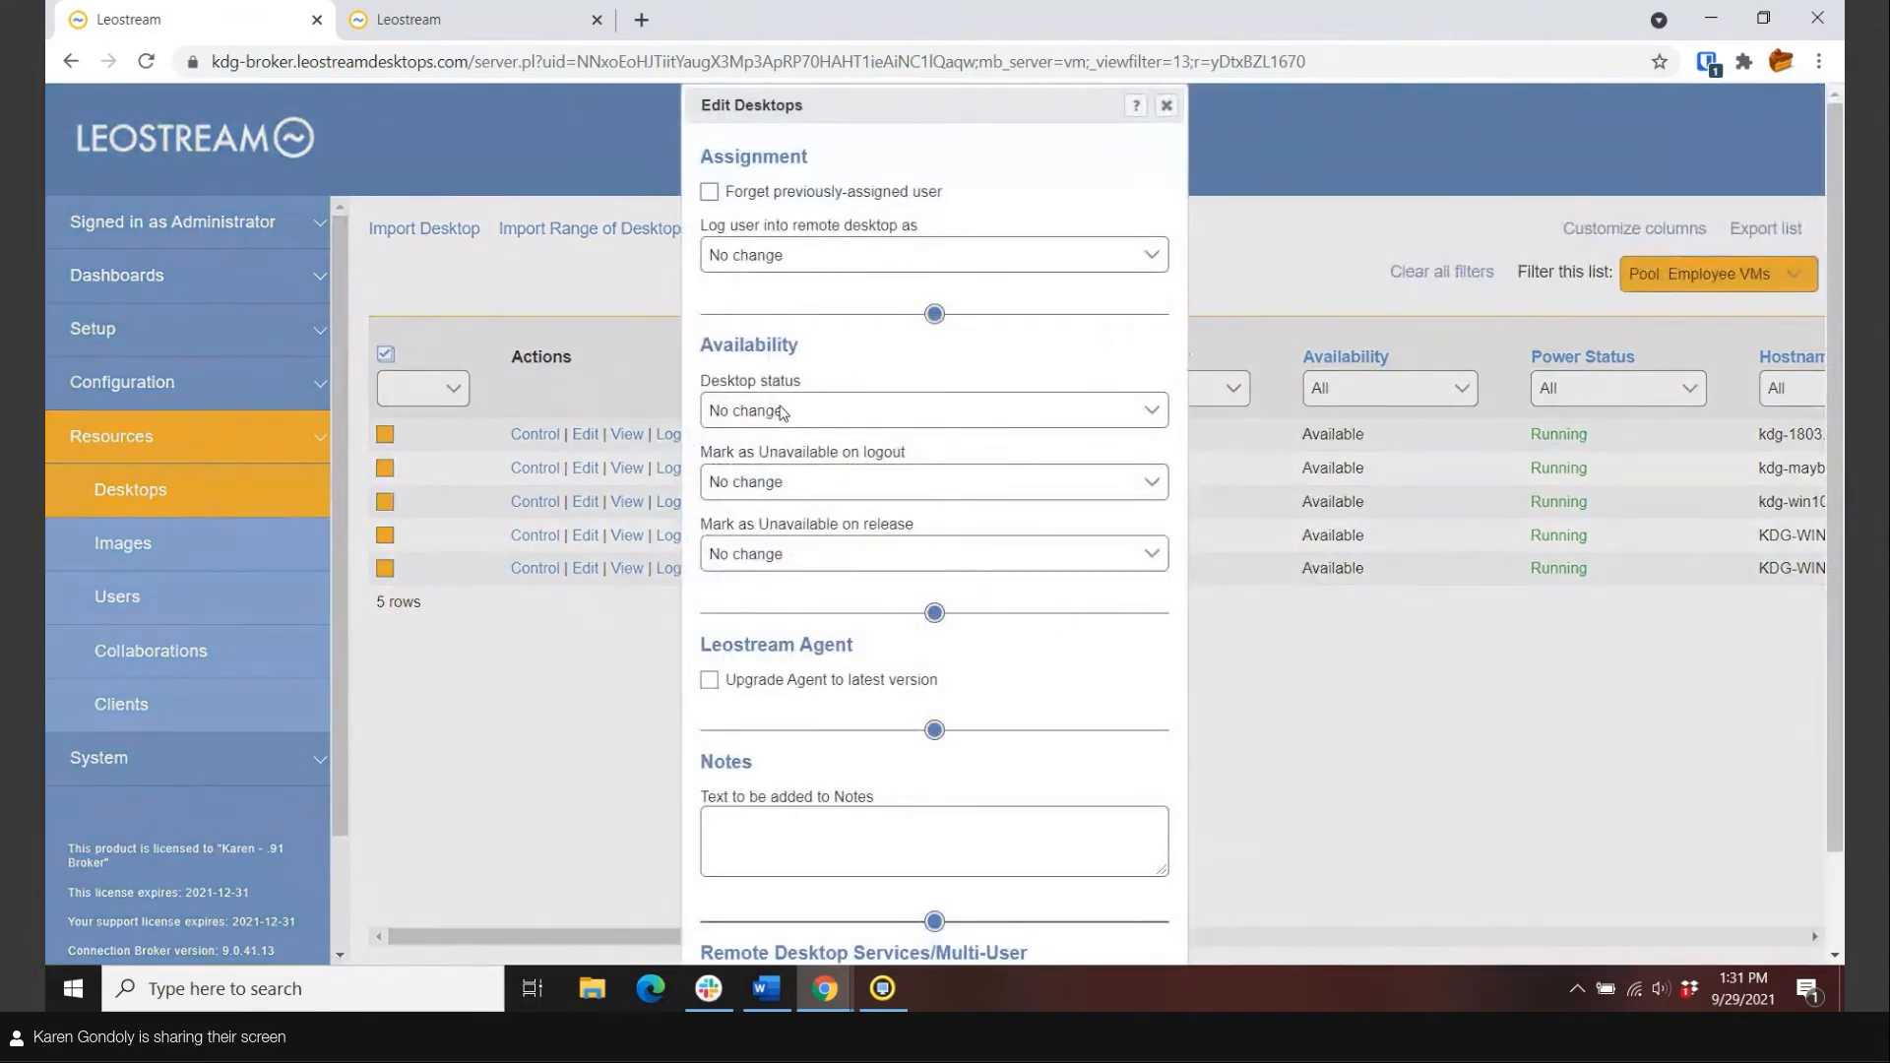
left_click(777, 412)
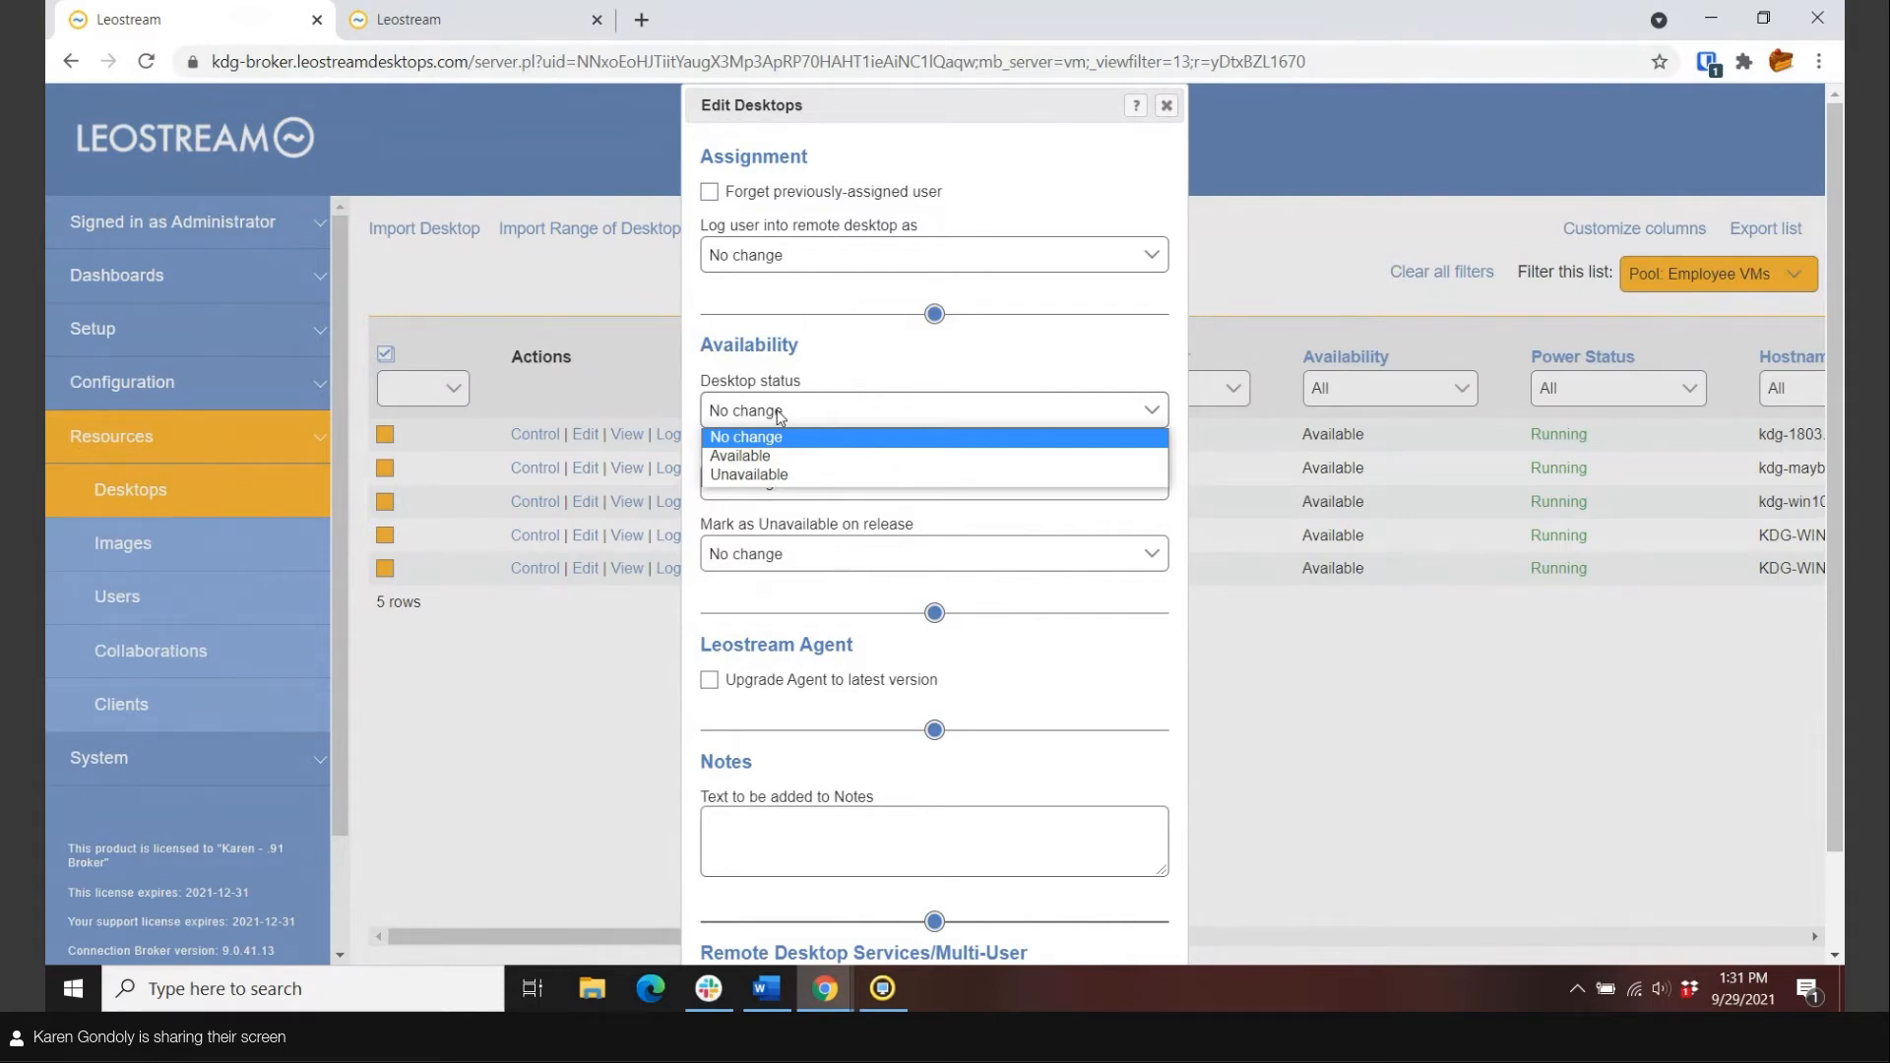
left_click(569, 288)
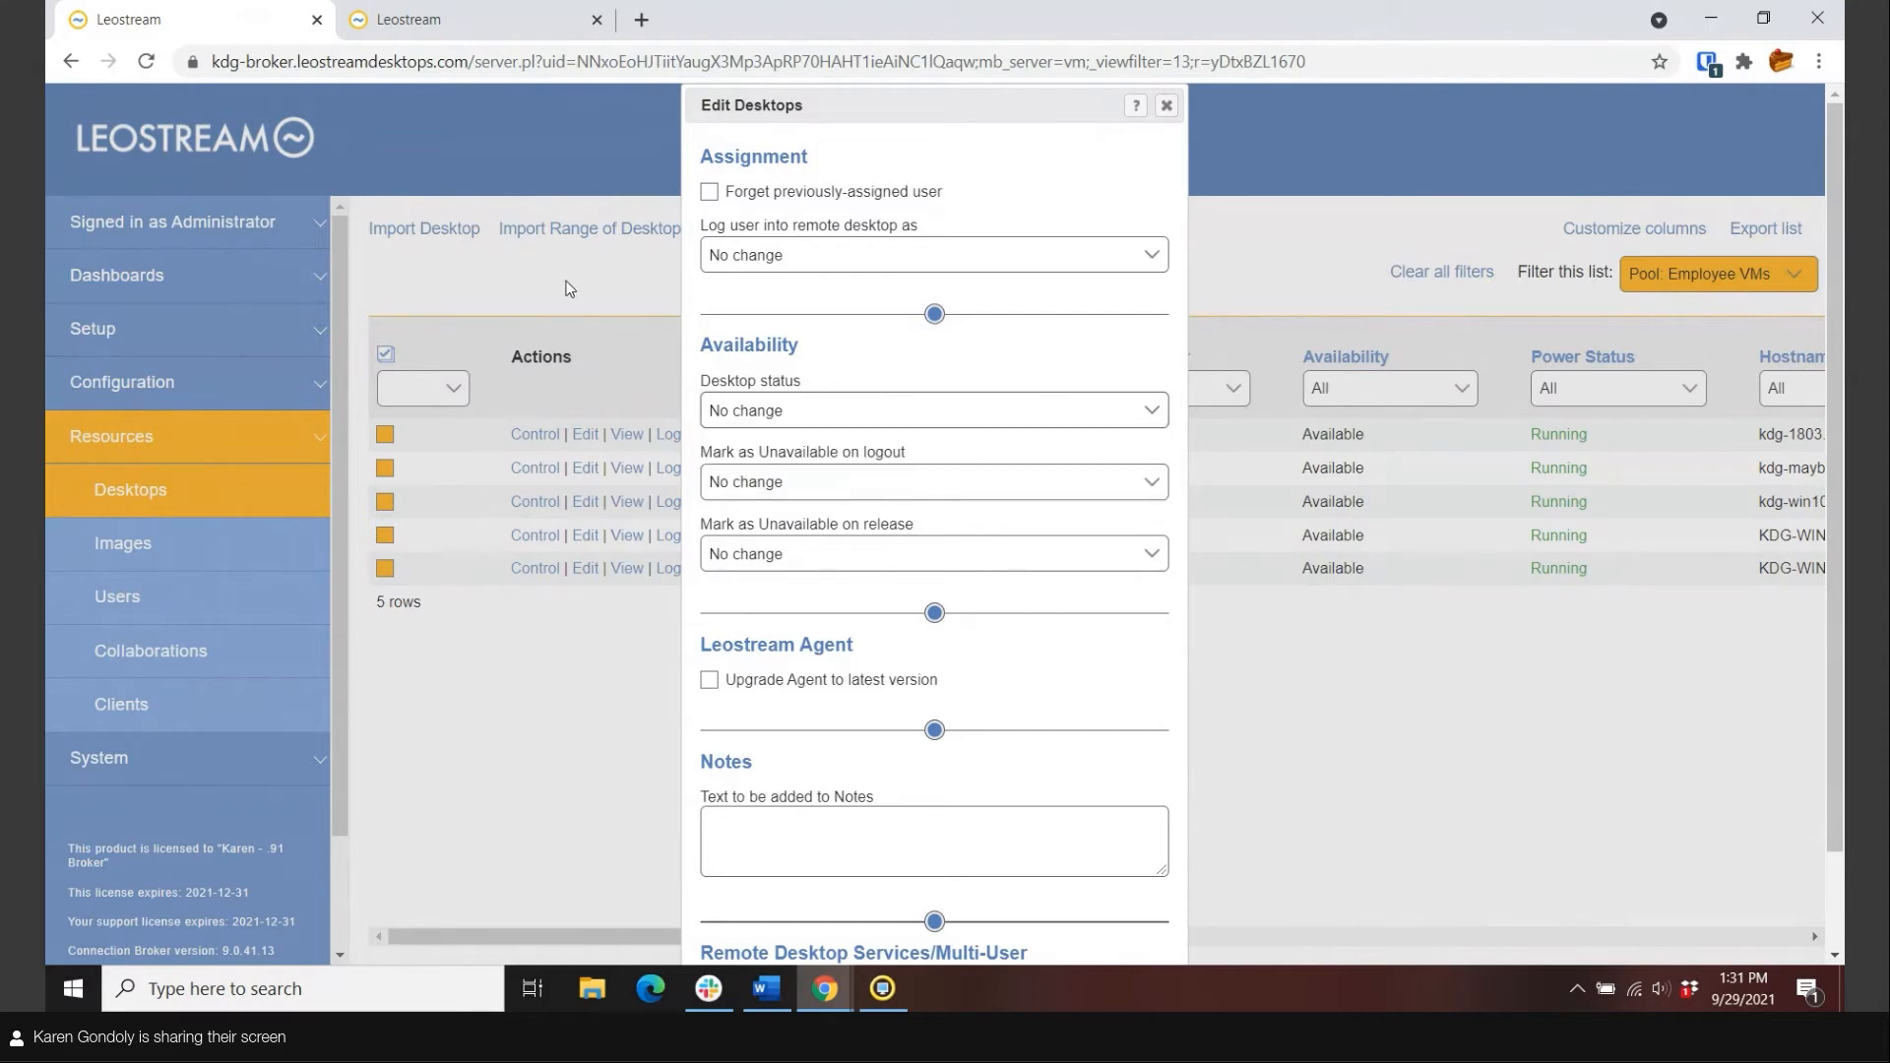
left_click(1167, 105)
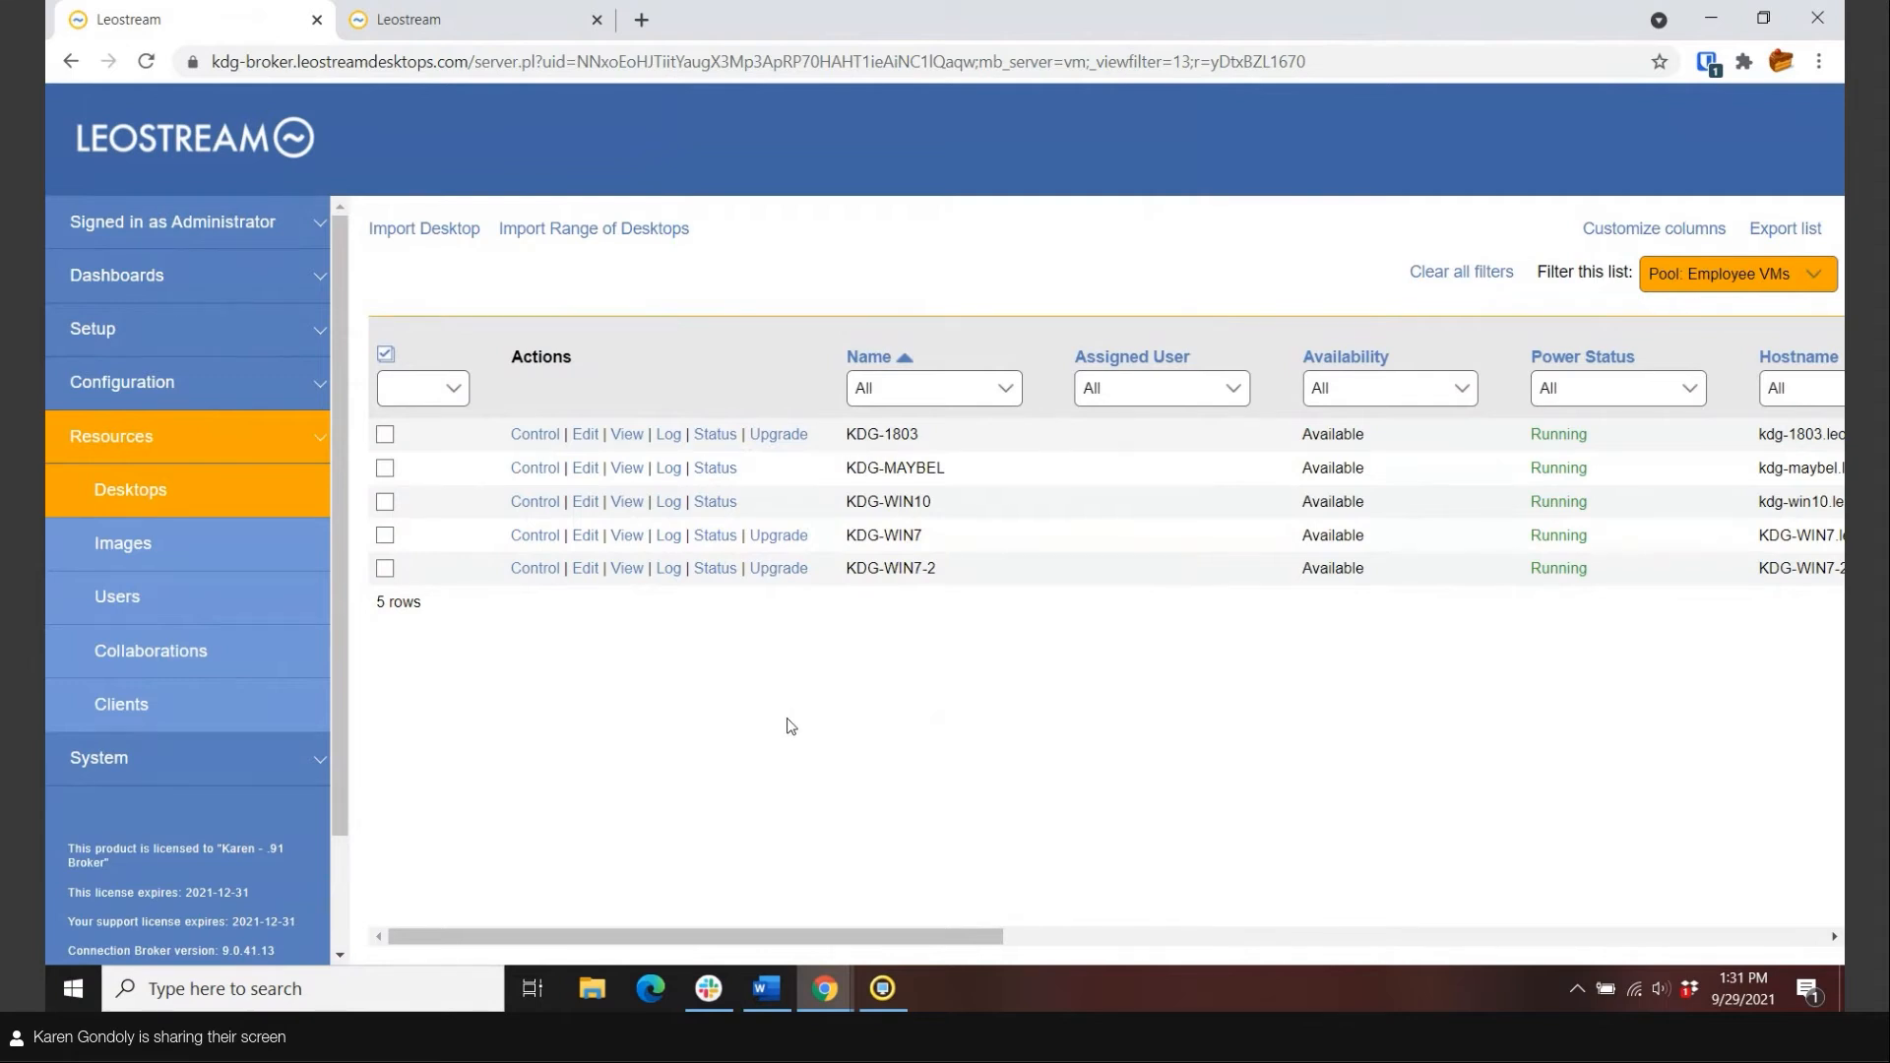
left_click(128, 389)
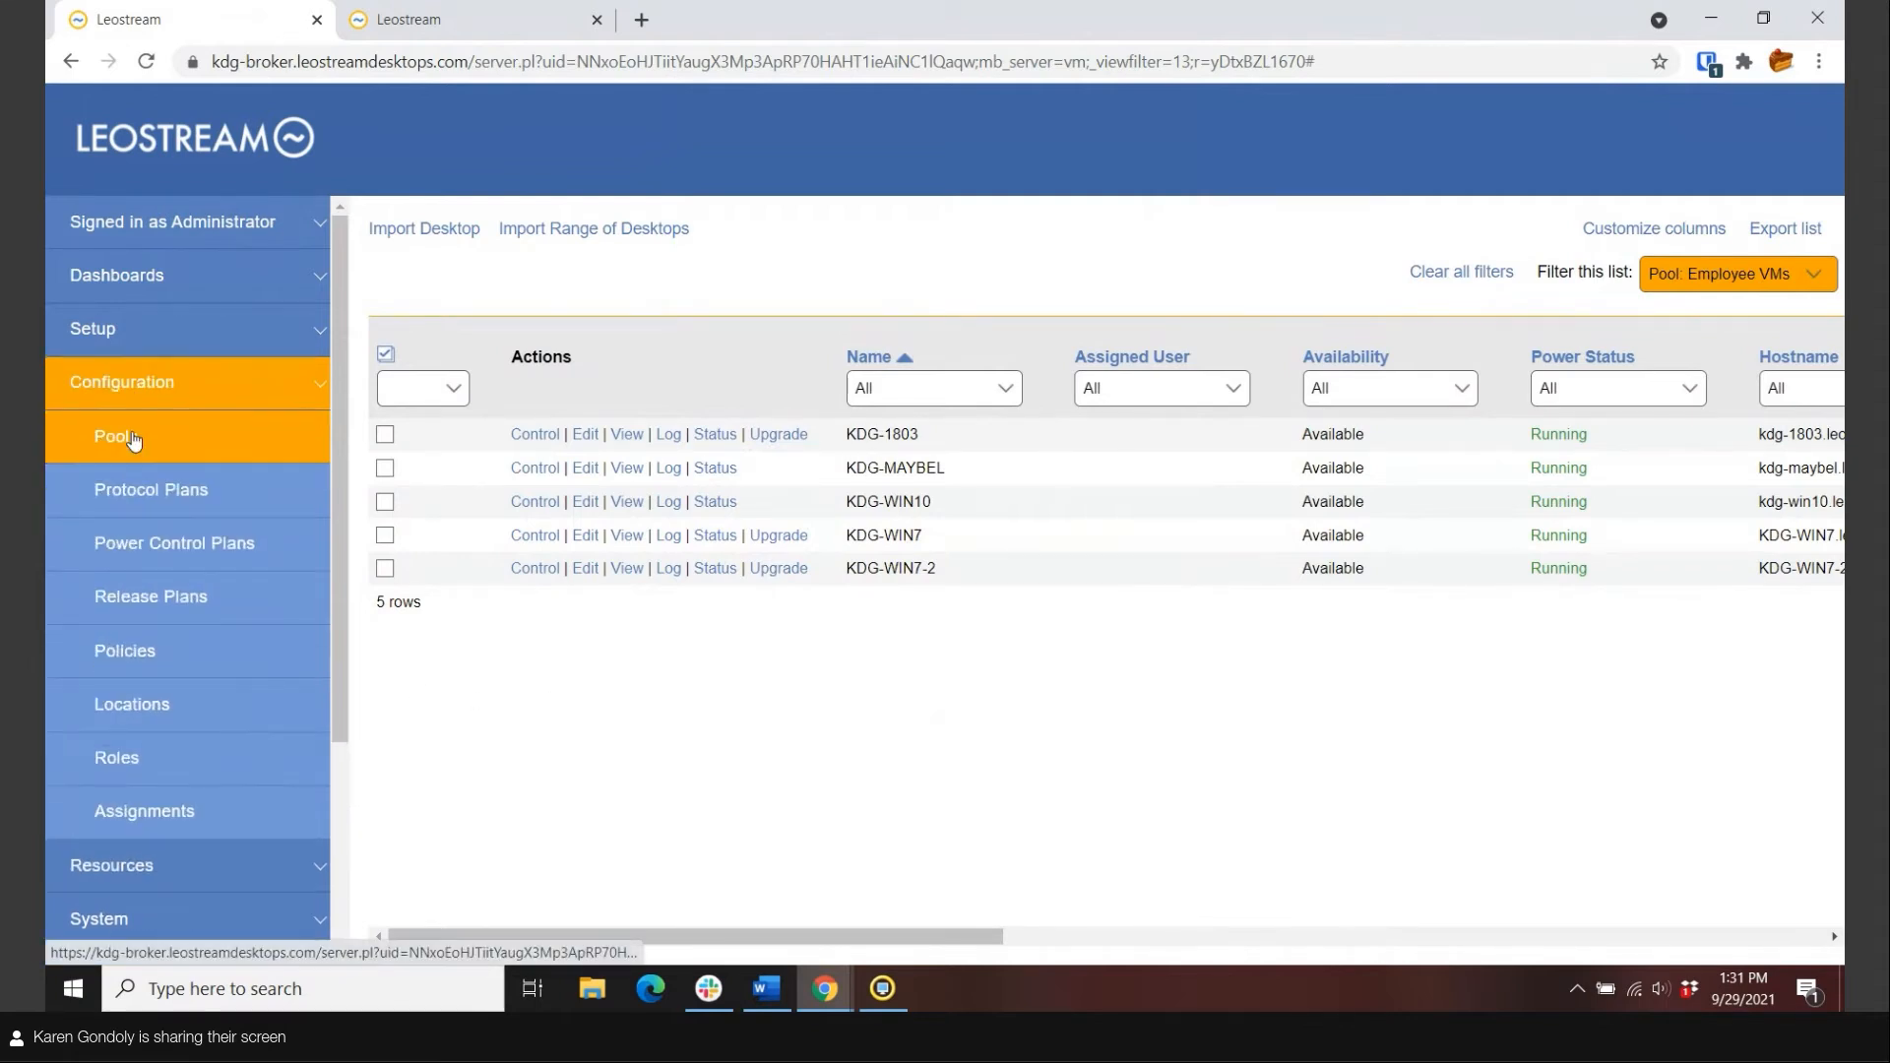
Review the Default (RDP) protocol plan's settings and go back to the Protocol Plans list.
left_click(135, 440)
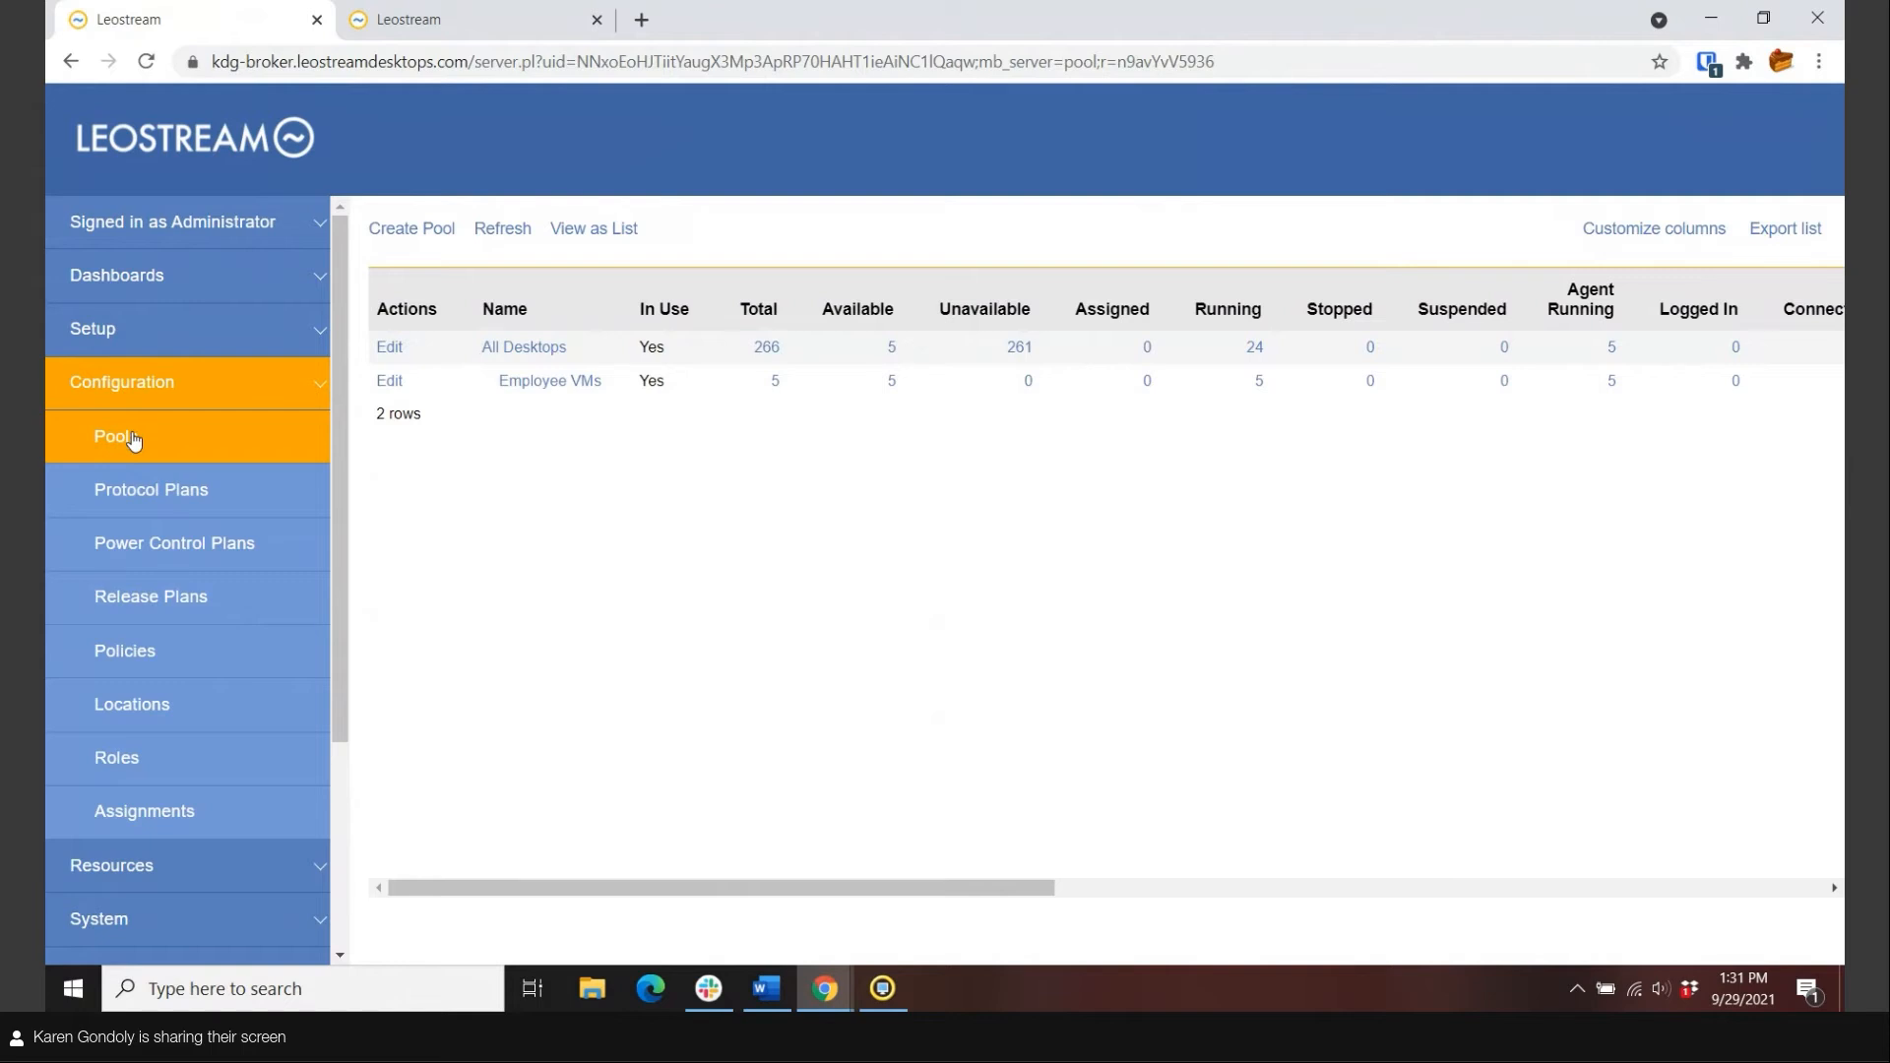
left_click(146, 489)
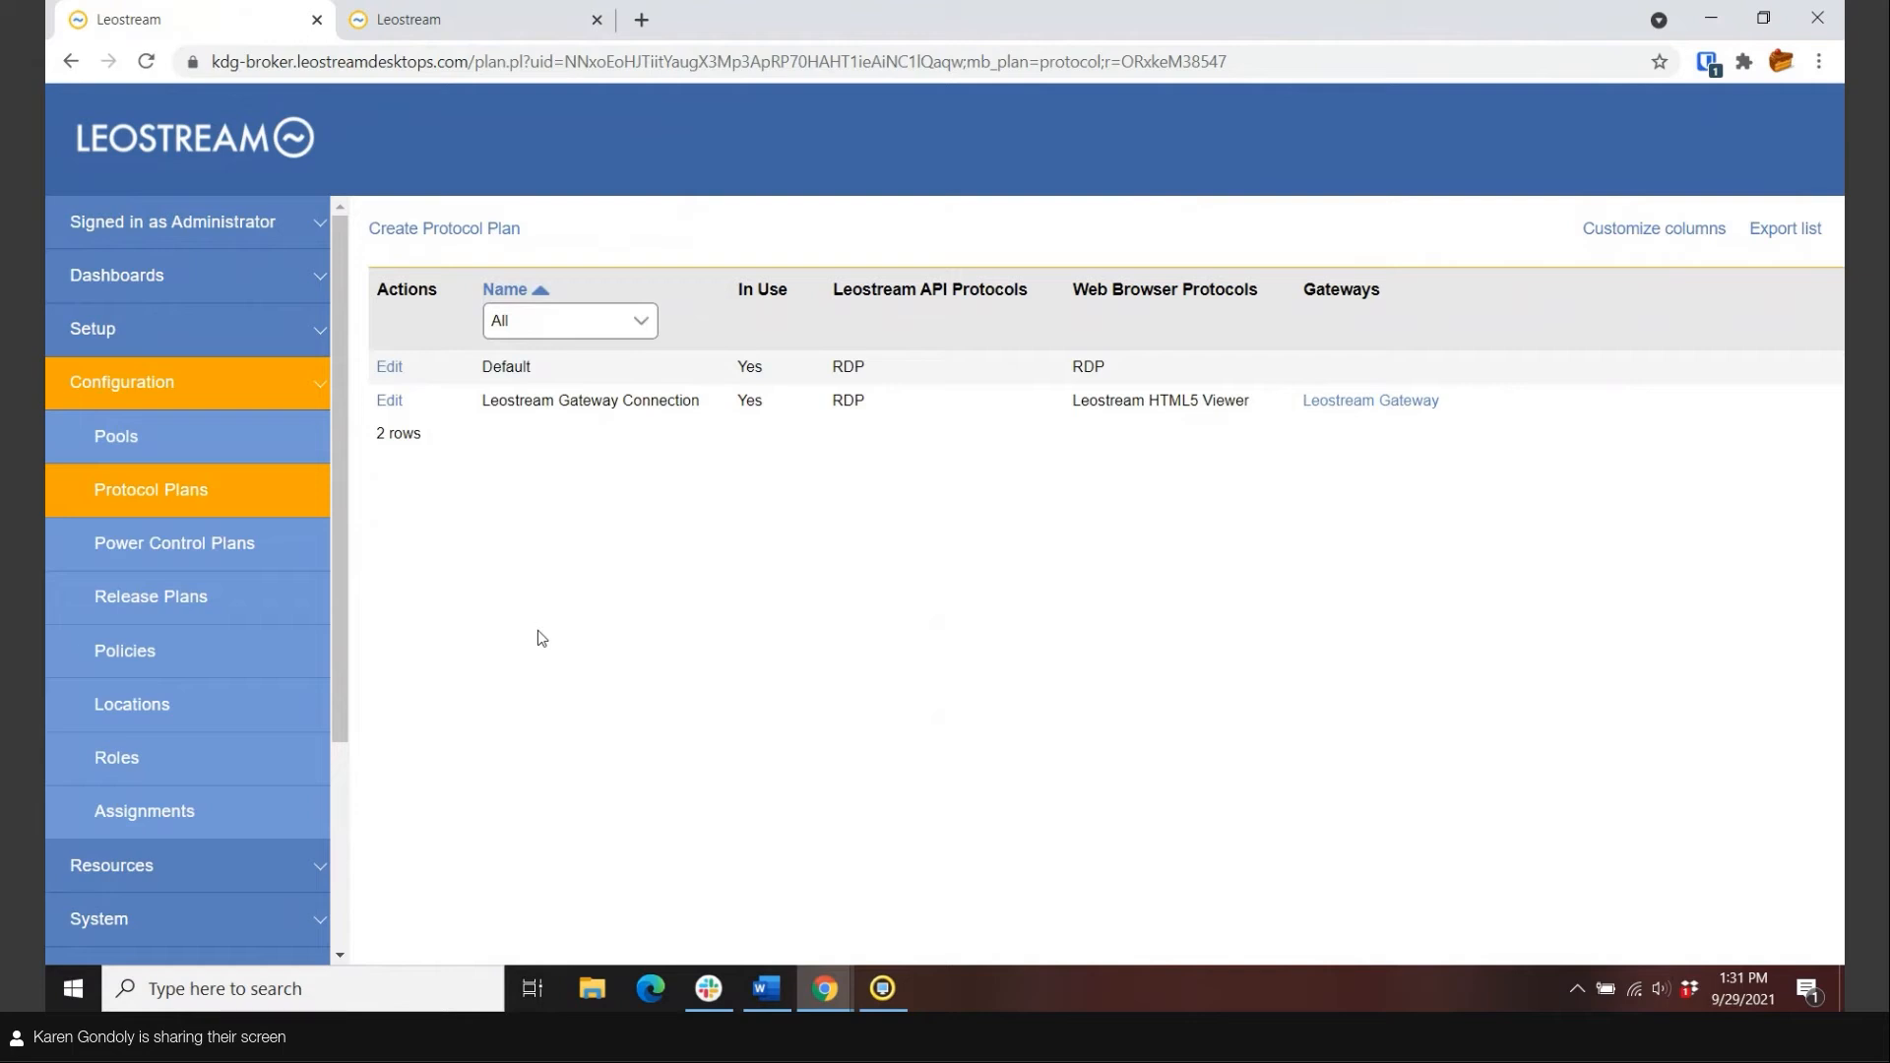
left_click(388, 367)
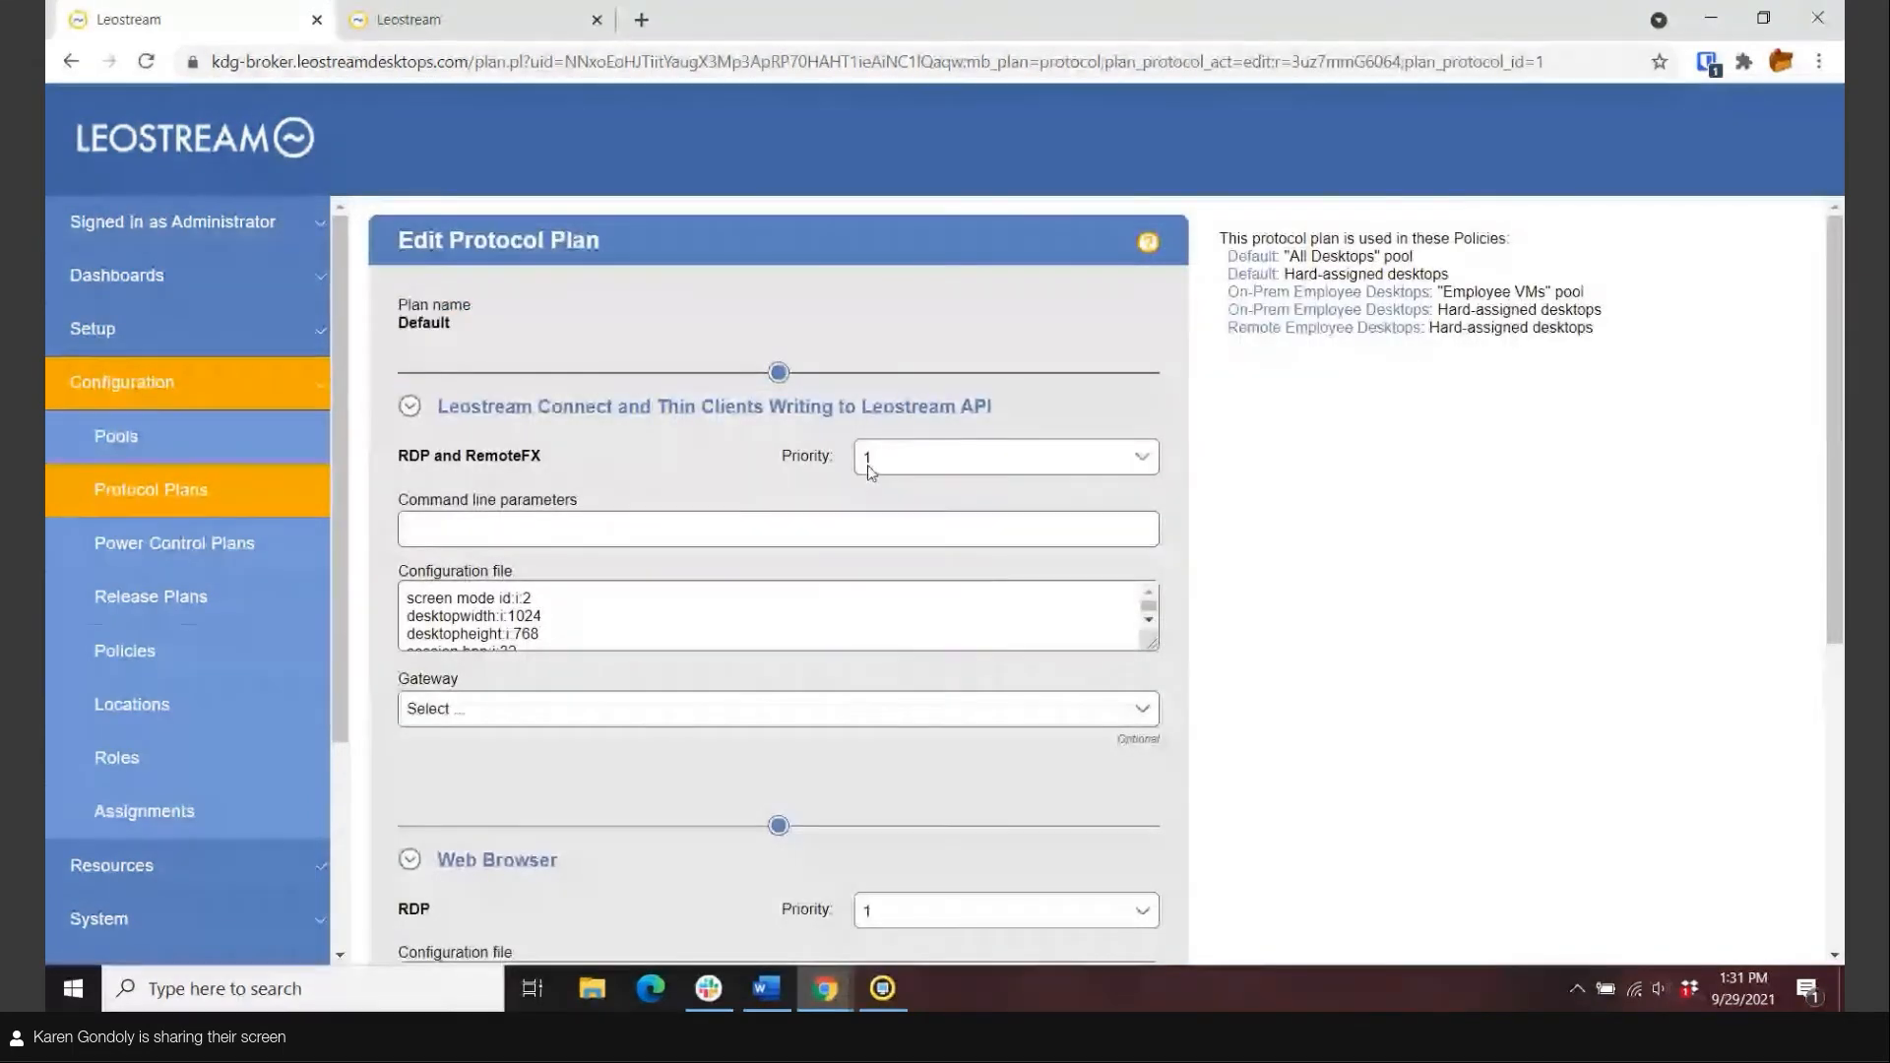
scroll(621, 722, "down", 4)
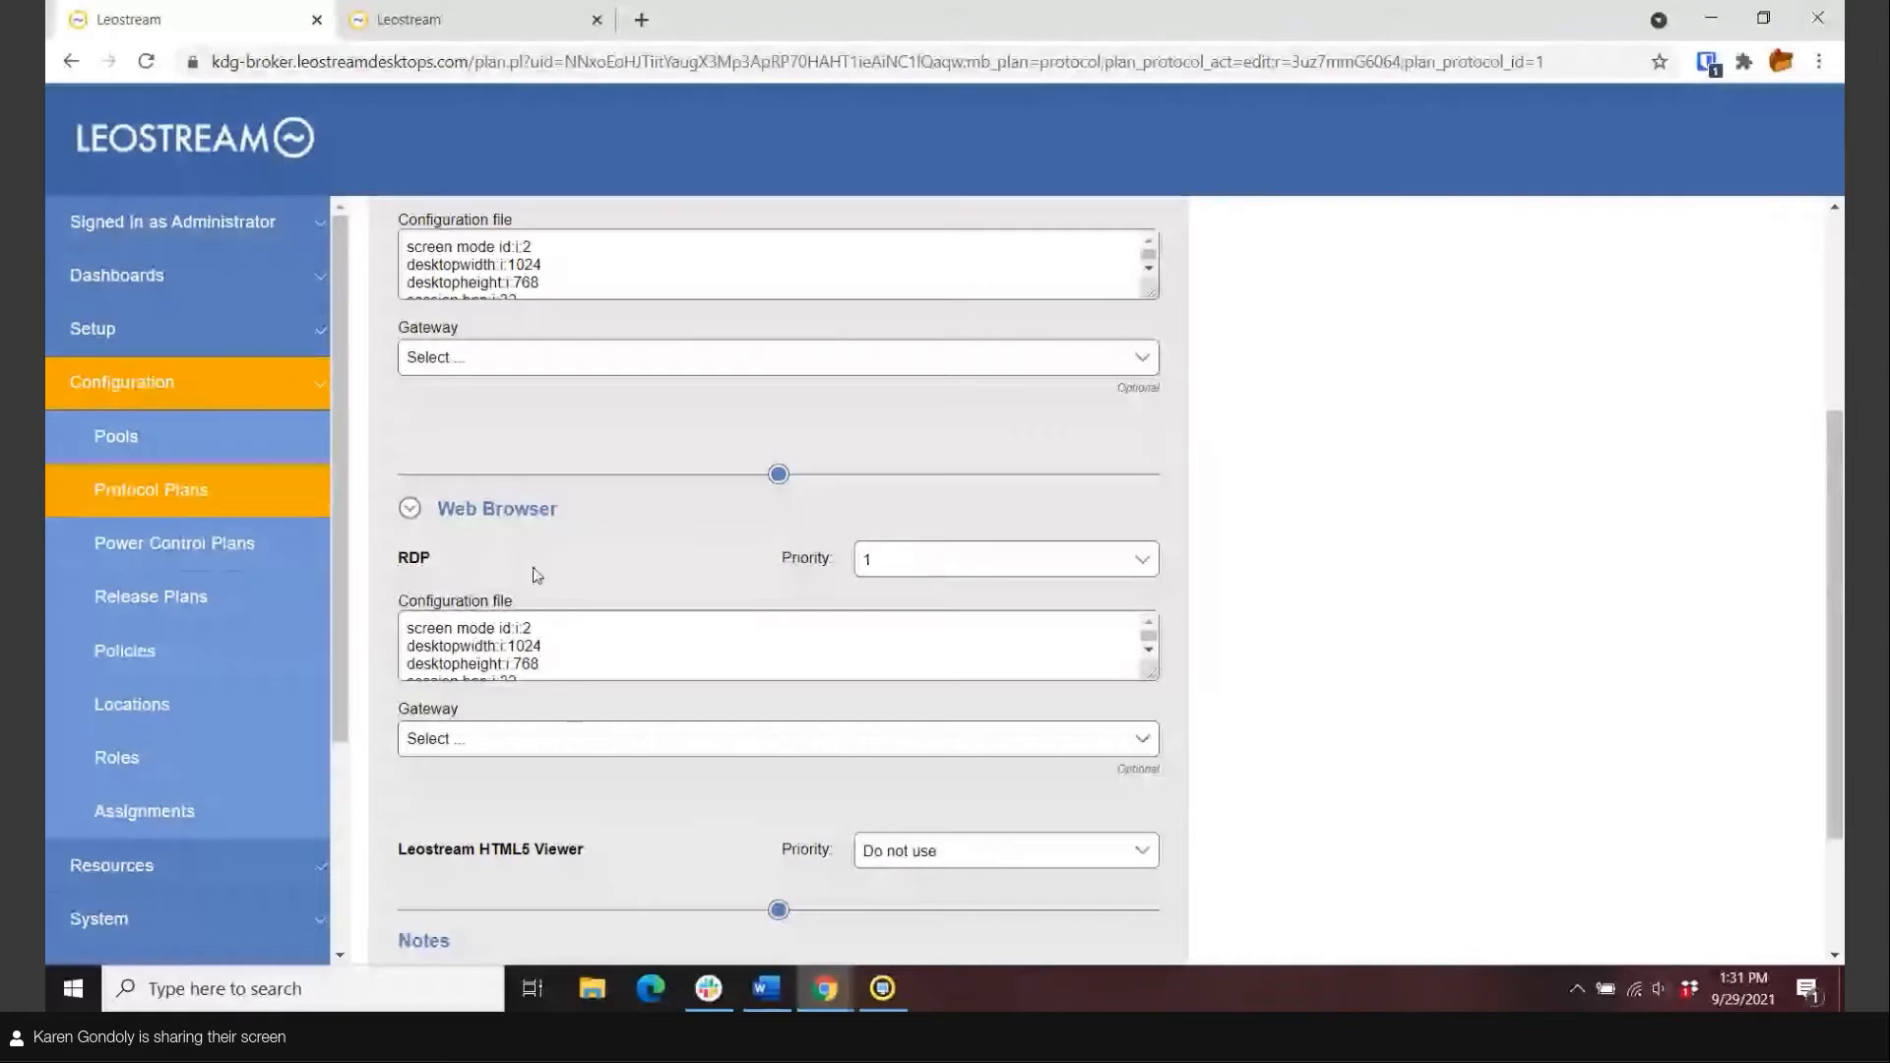
left_click(274, 494)
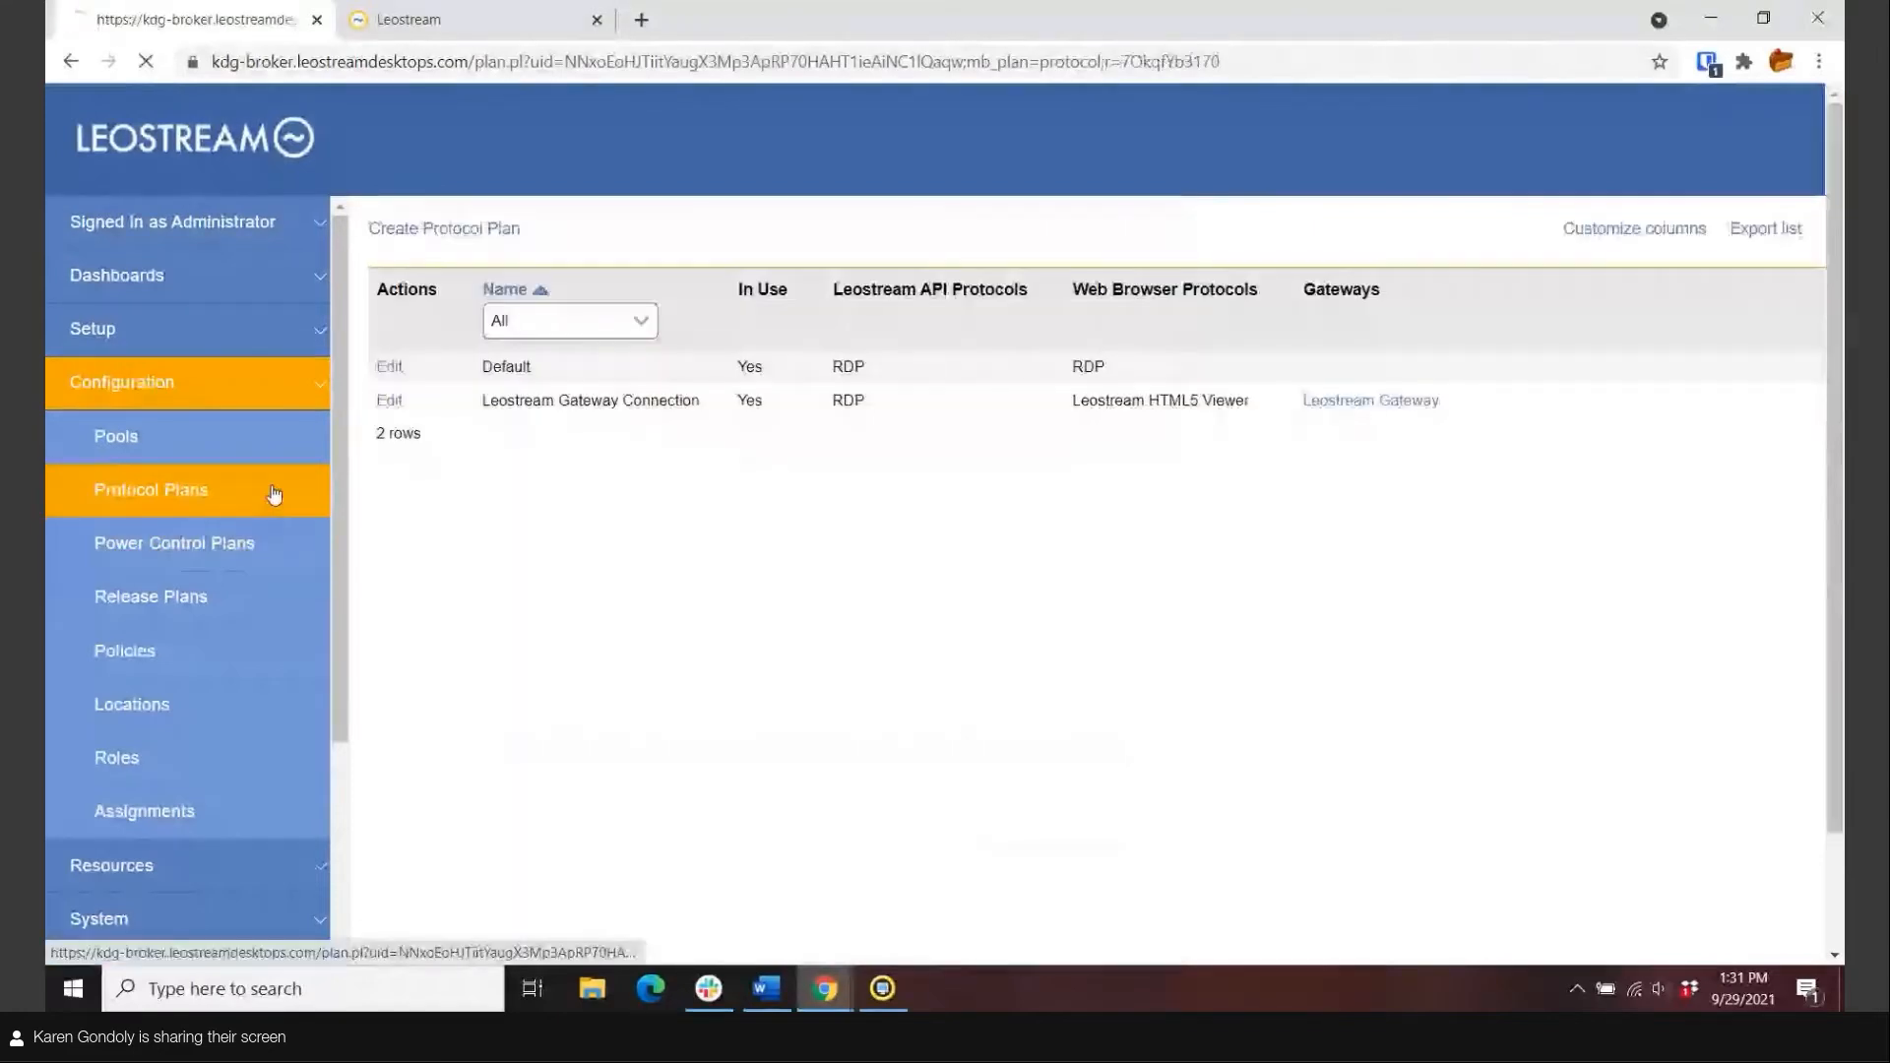
Uncheck file transfer and local printing in the Leostream Gateway Connection plan's Web Browser viewer, then save.
left_click(389, 400)
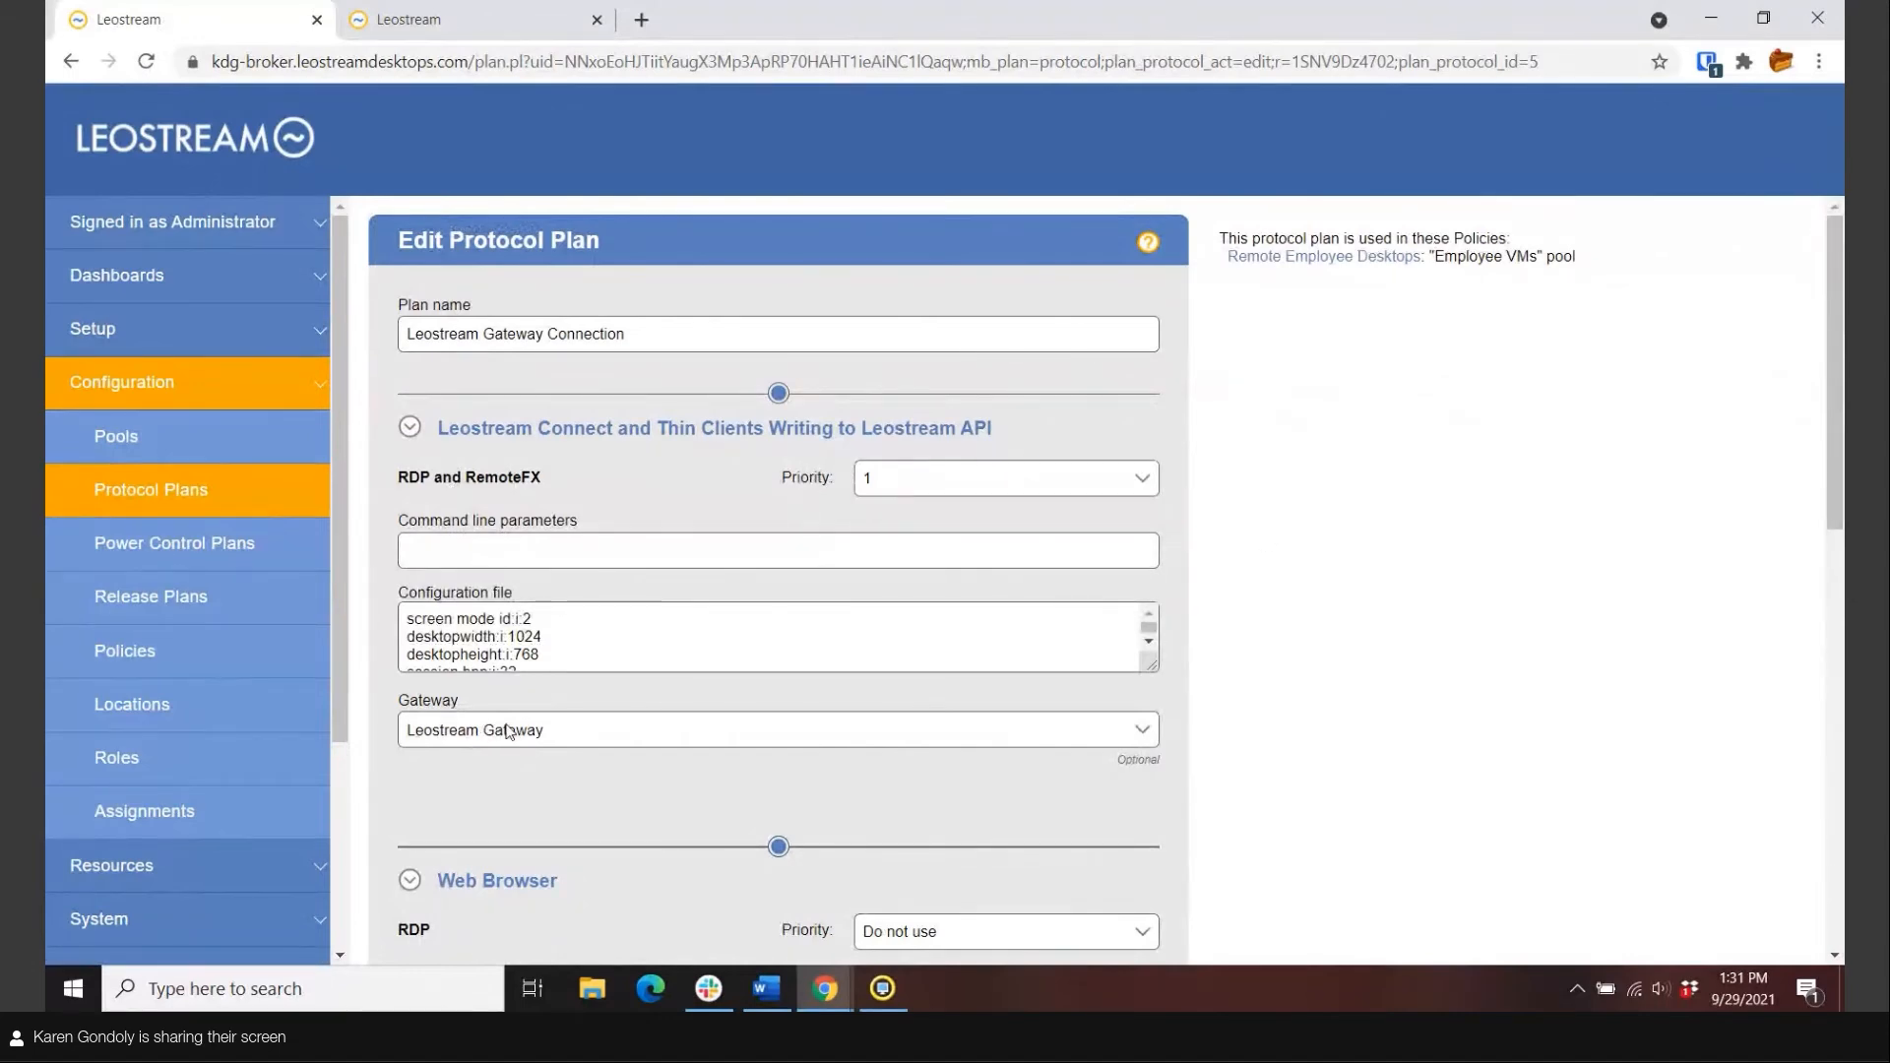
scroll(1203, 723, "down", 5)
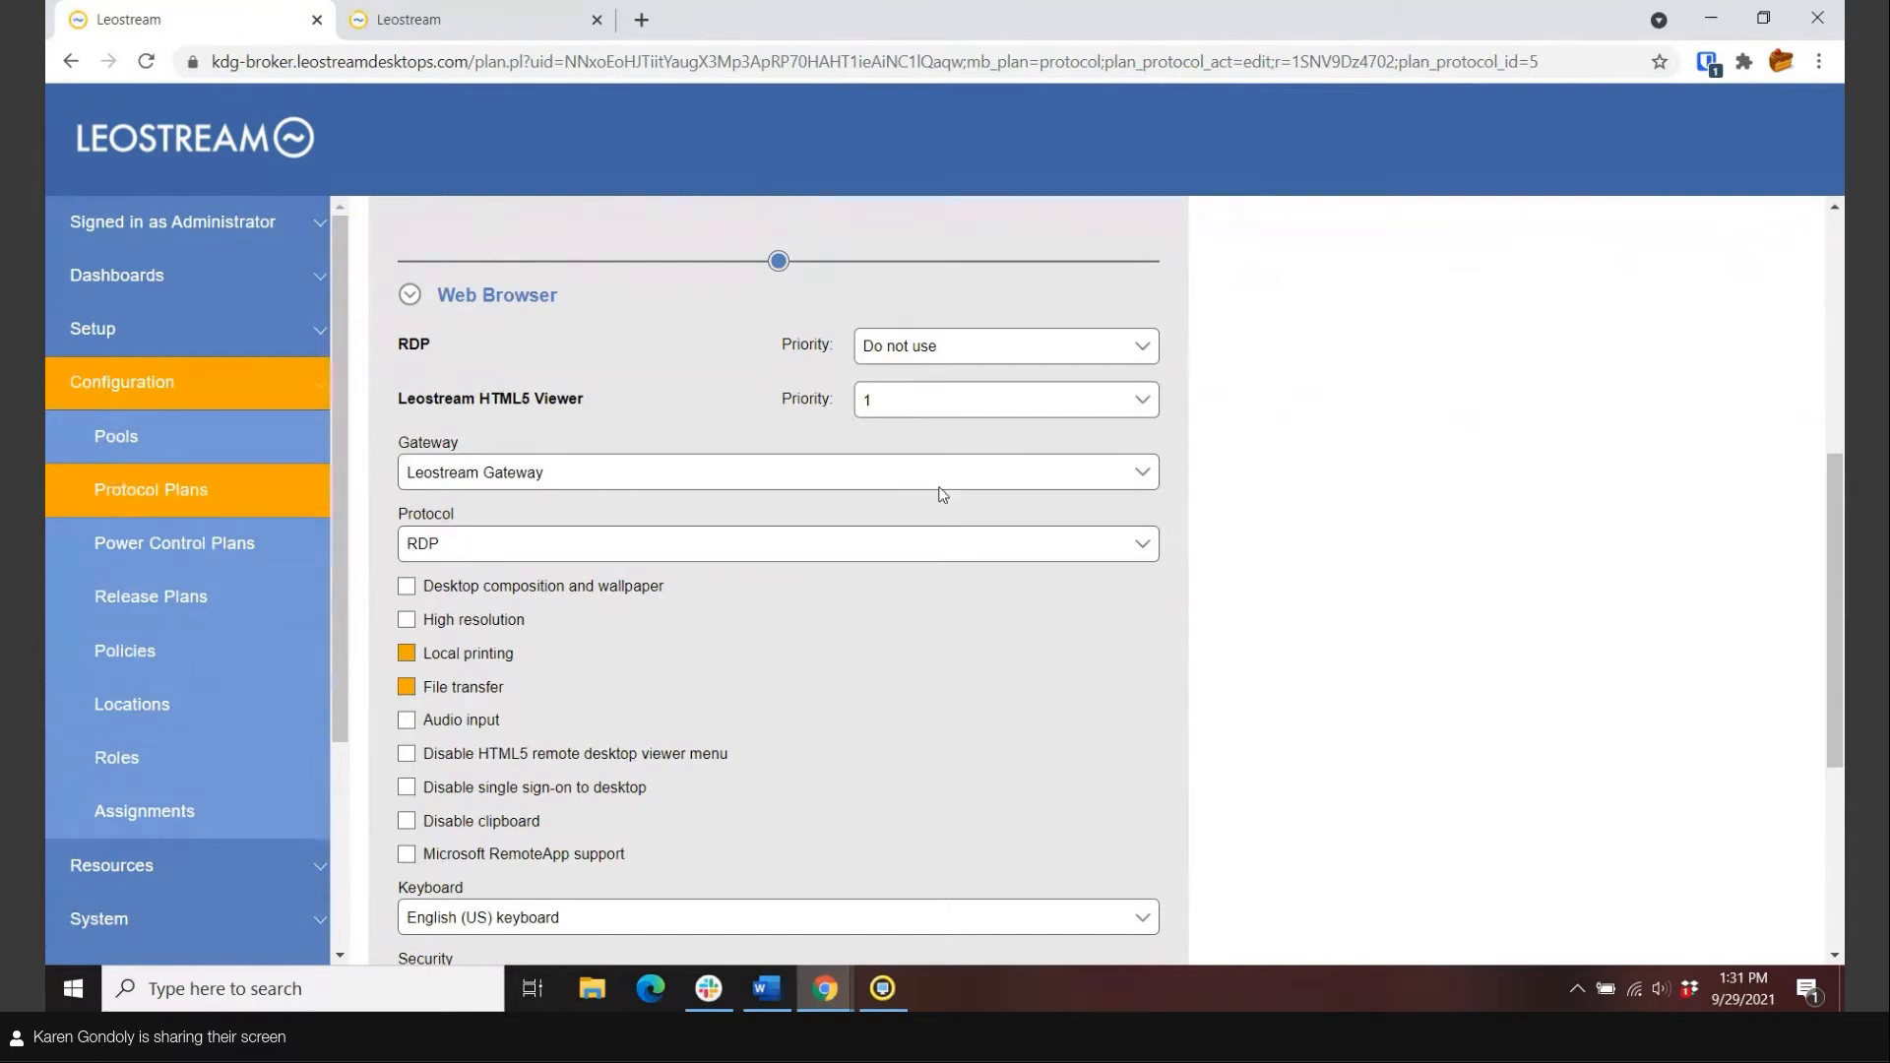
scroll(943, 494, "down", 1)
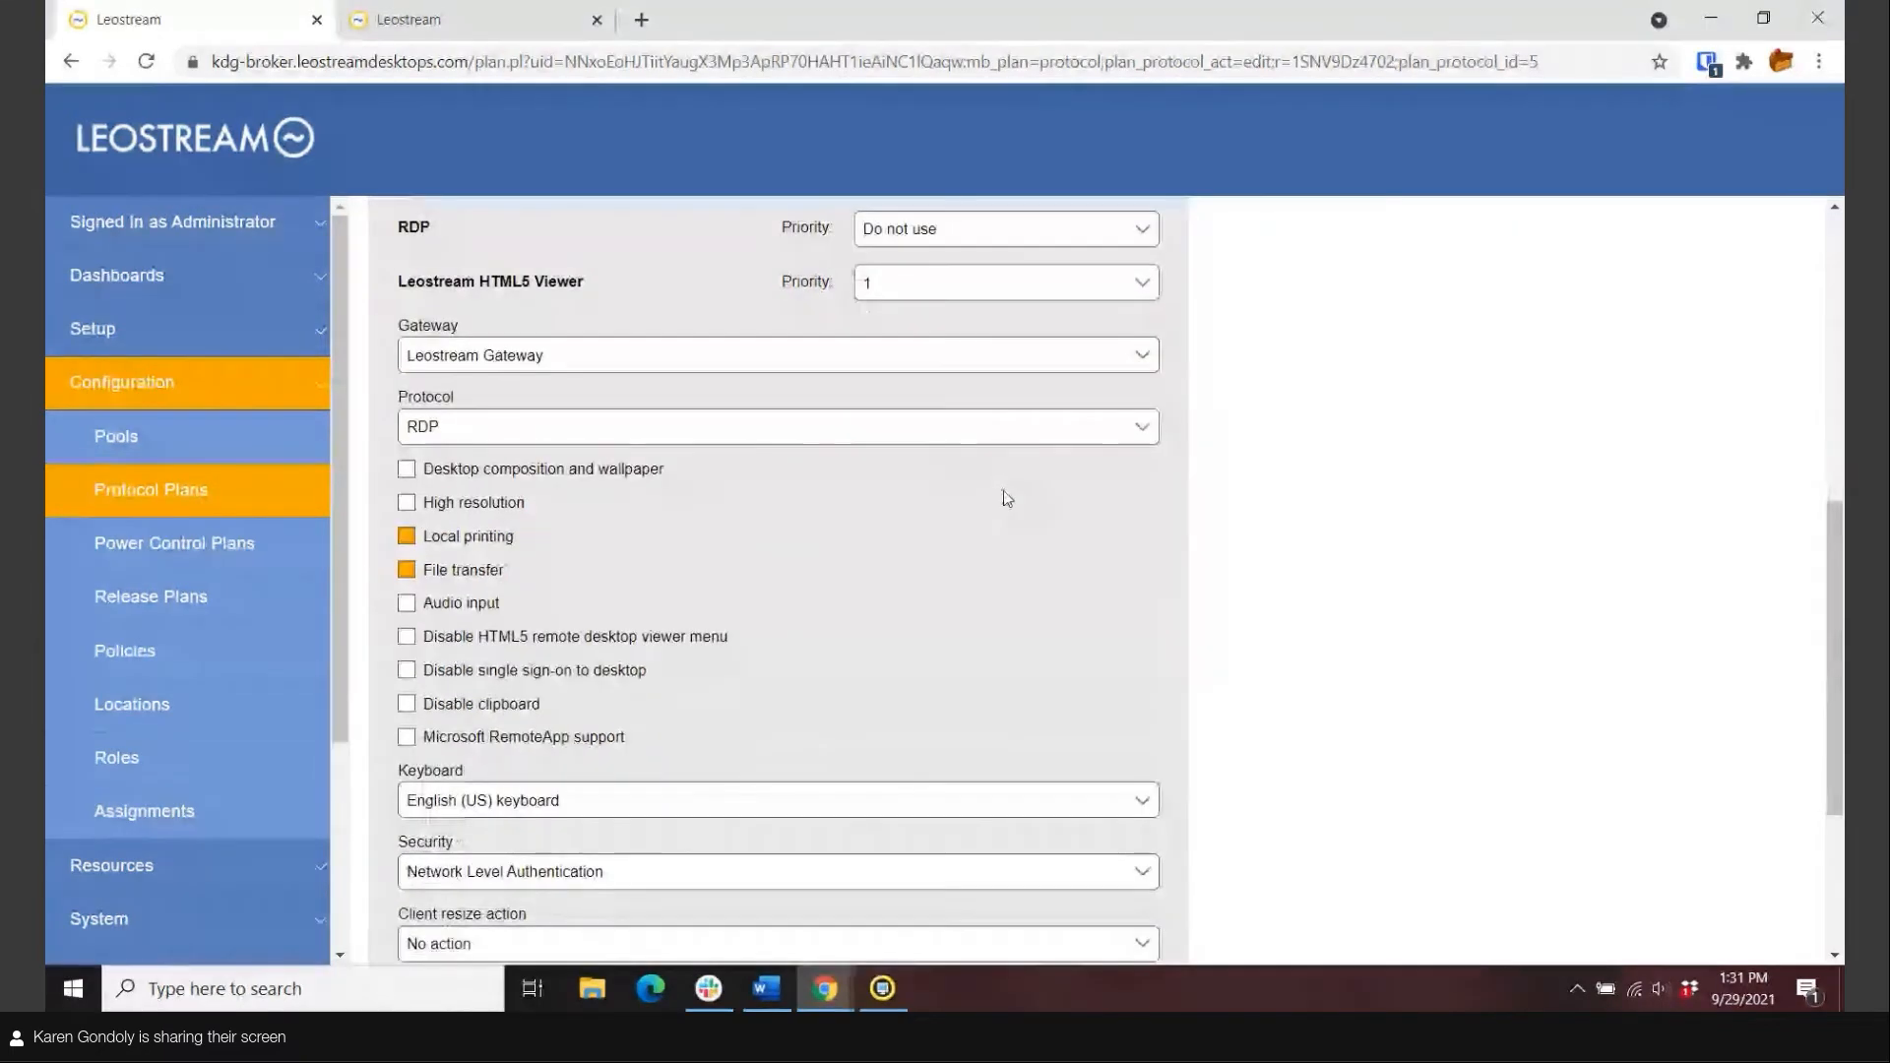
left_click(408, 571)
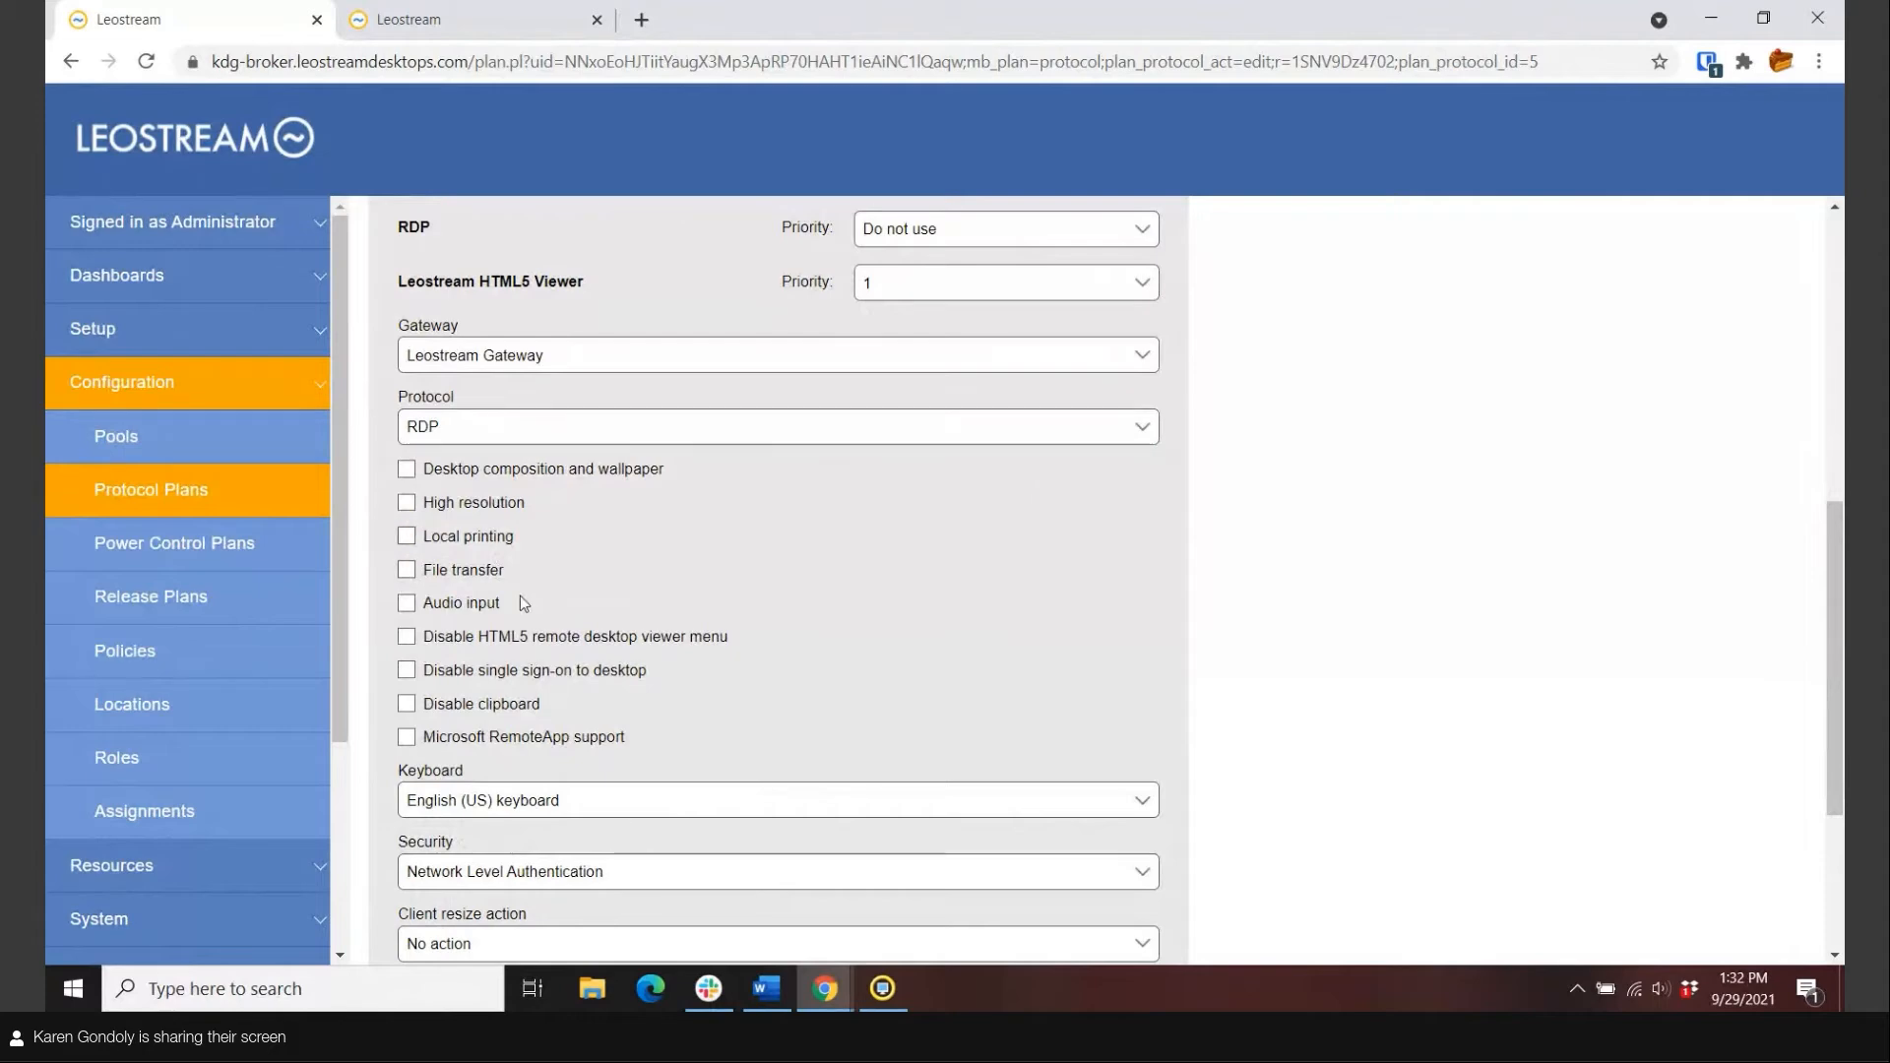
scroll(755, 553, "down", 3)
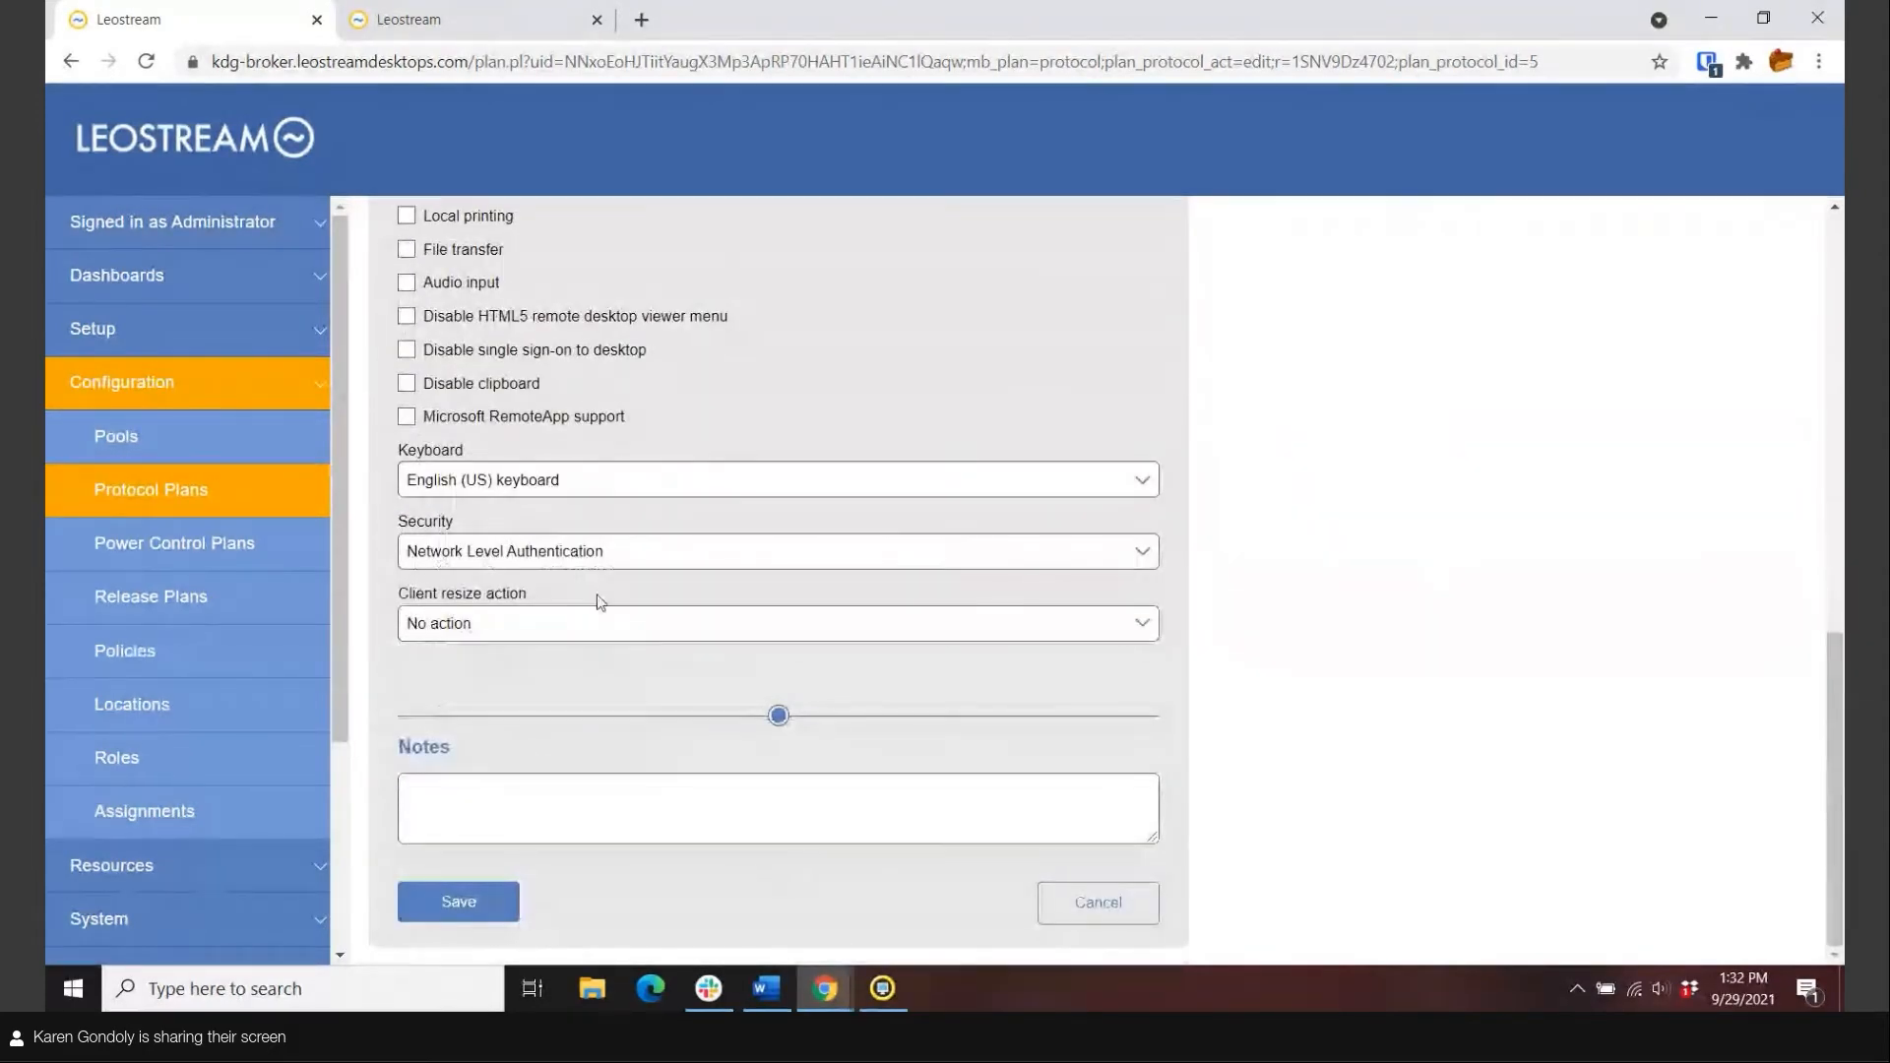
left_click(473, 907)
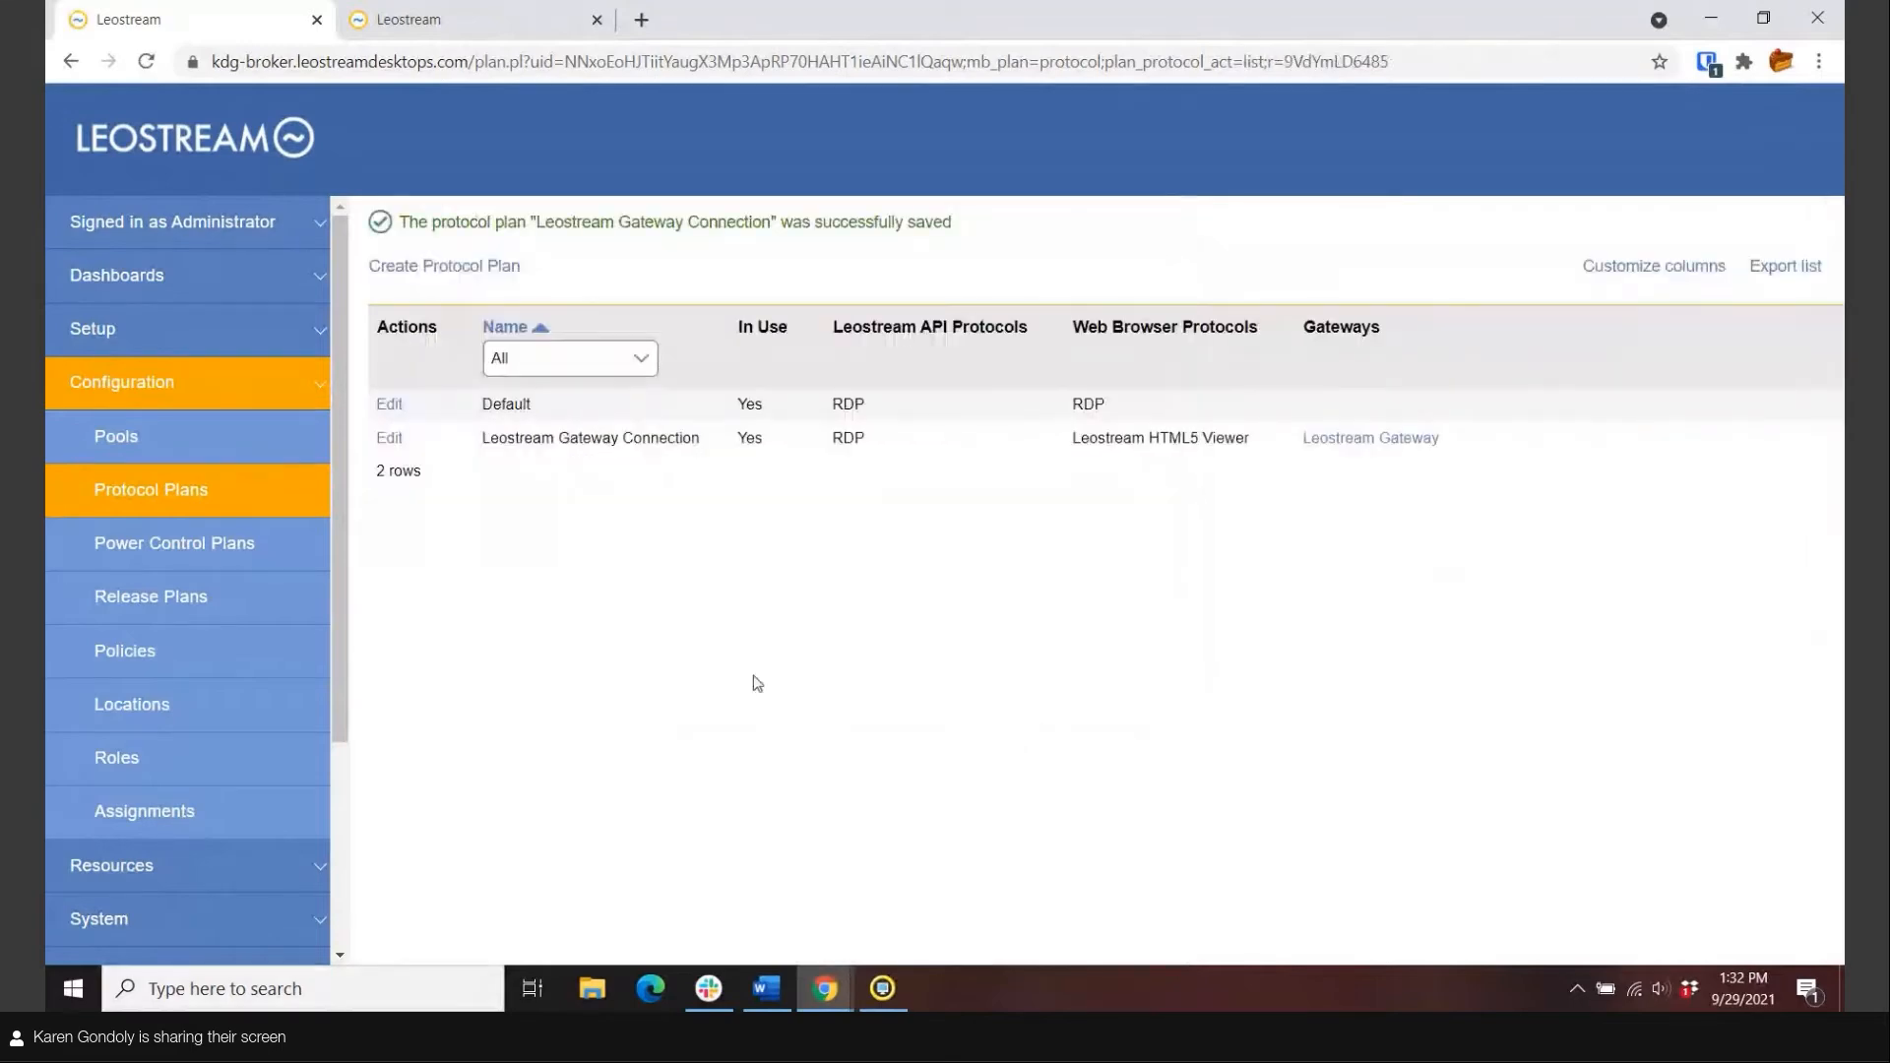
left_click(166, 588)
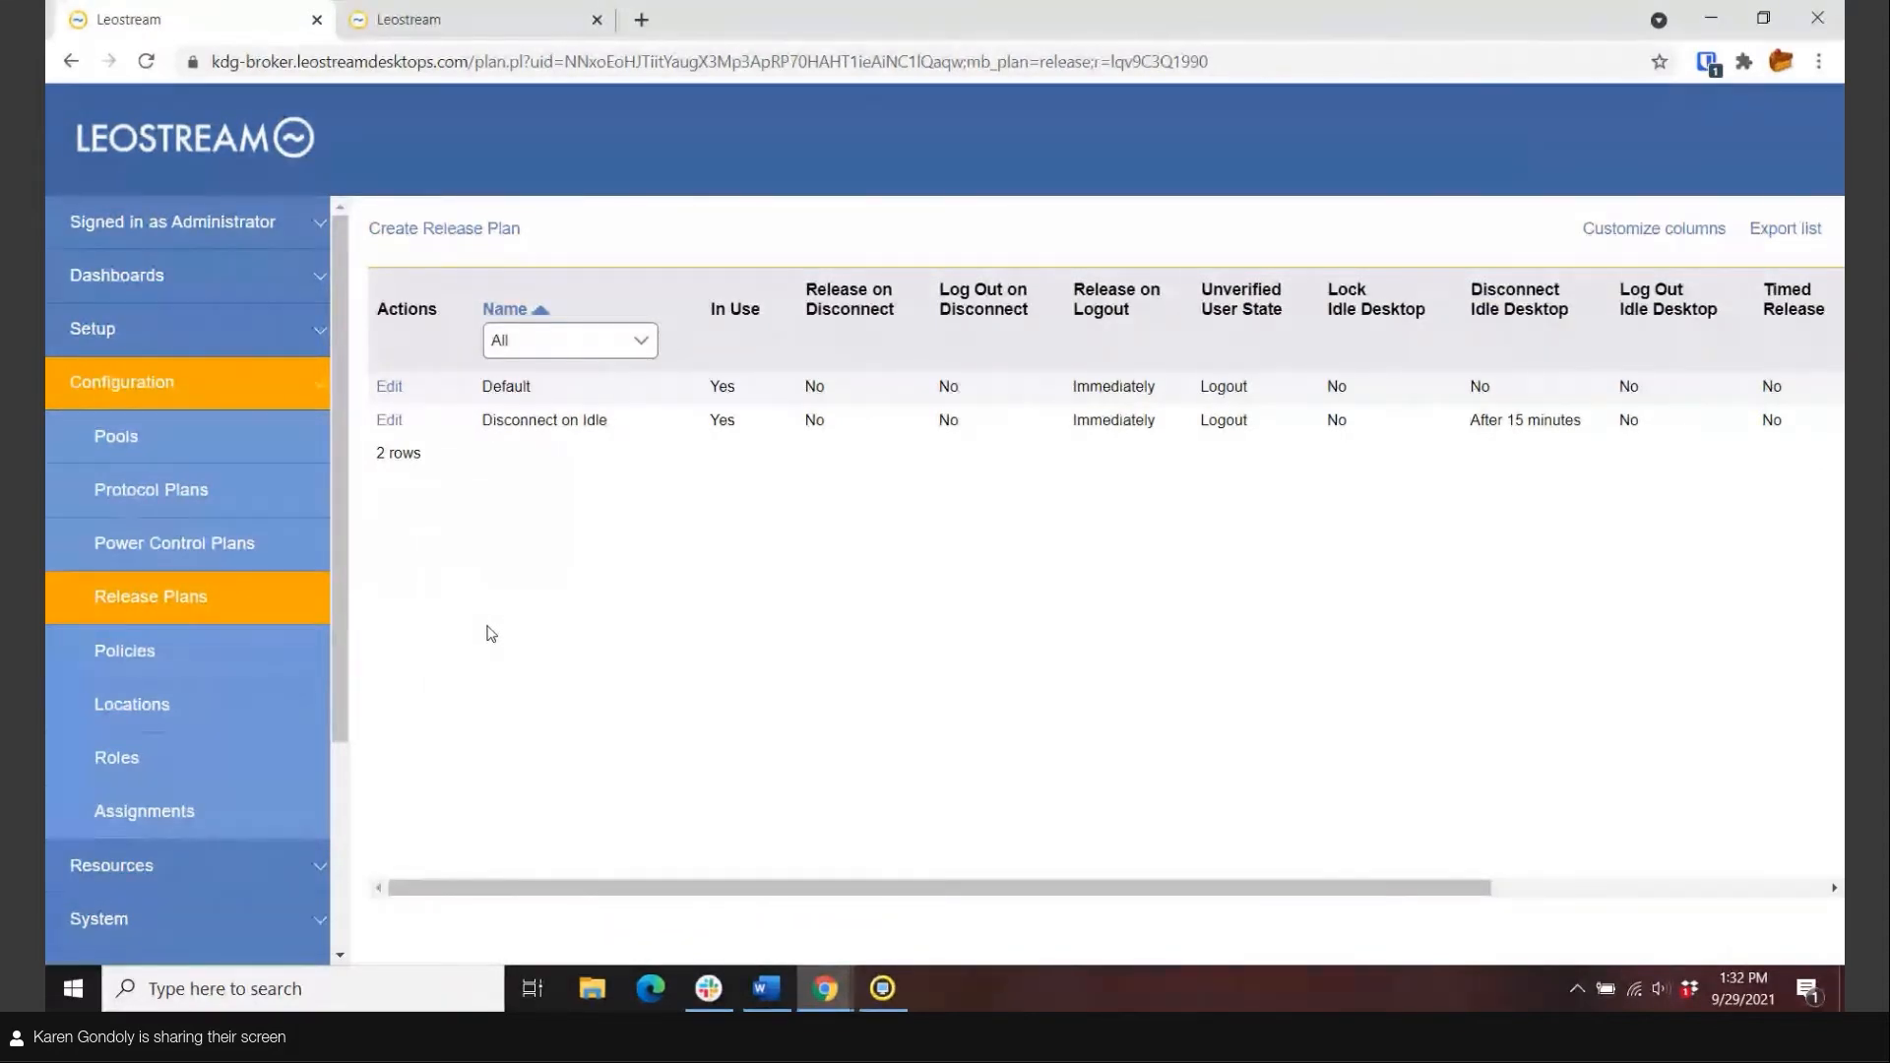
Review the Disconnect on Idle release plan form without edits, then bring up the three-policy Policies list.
left_click(390, 420)
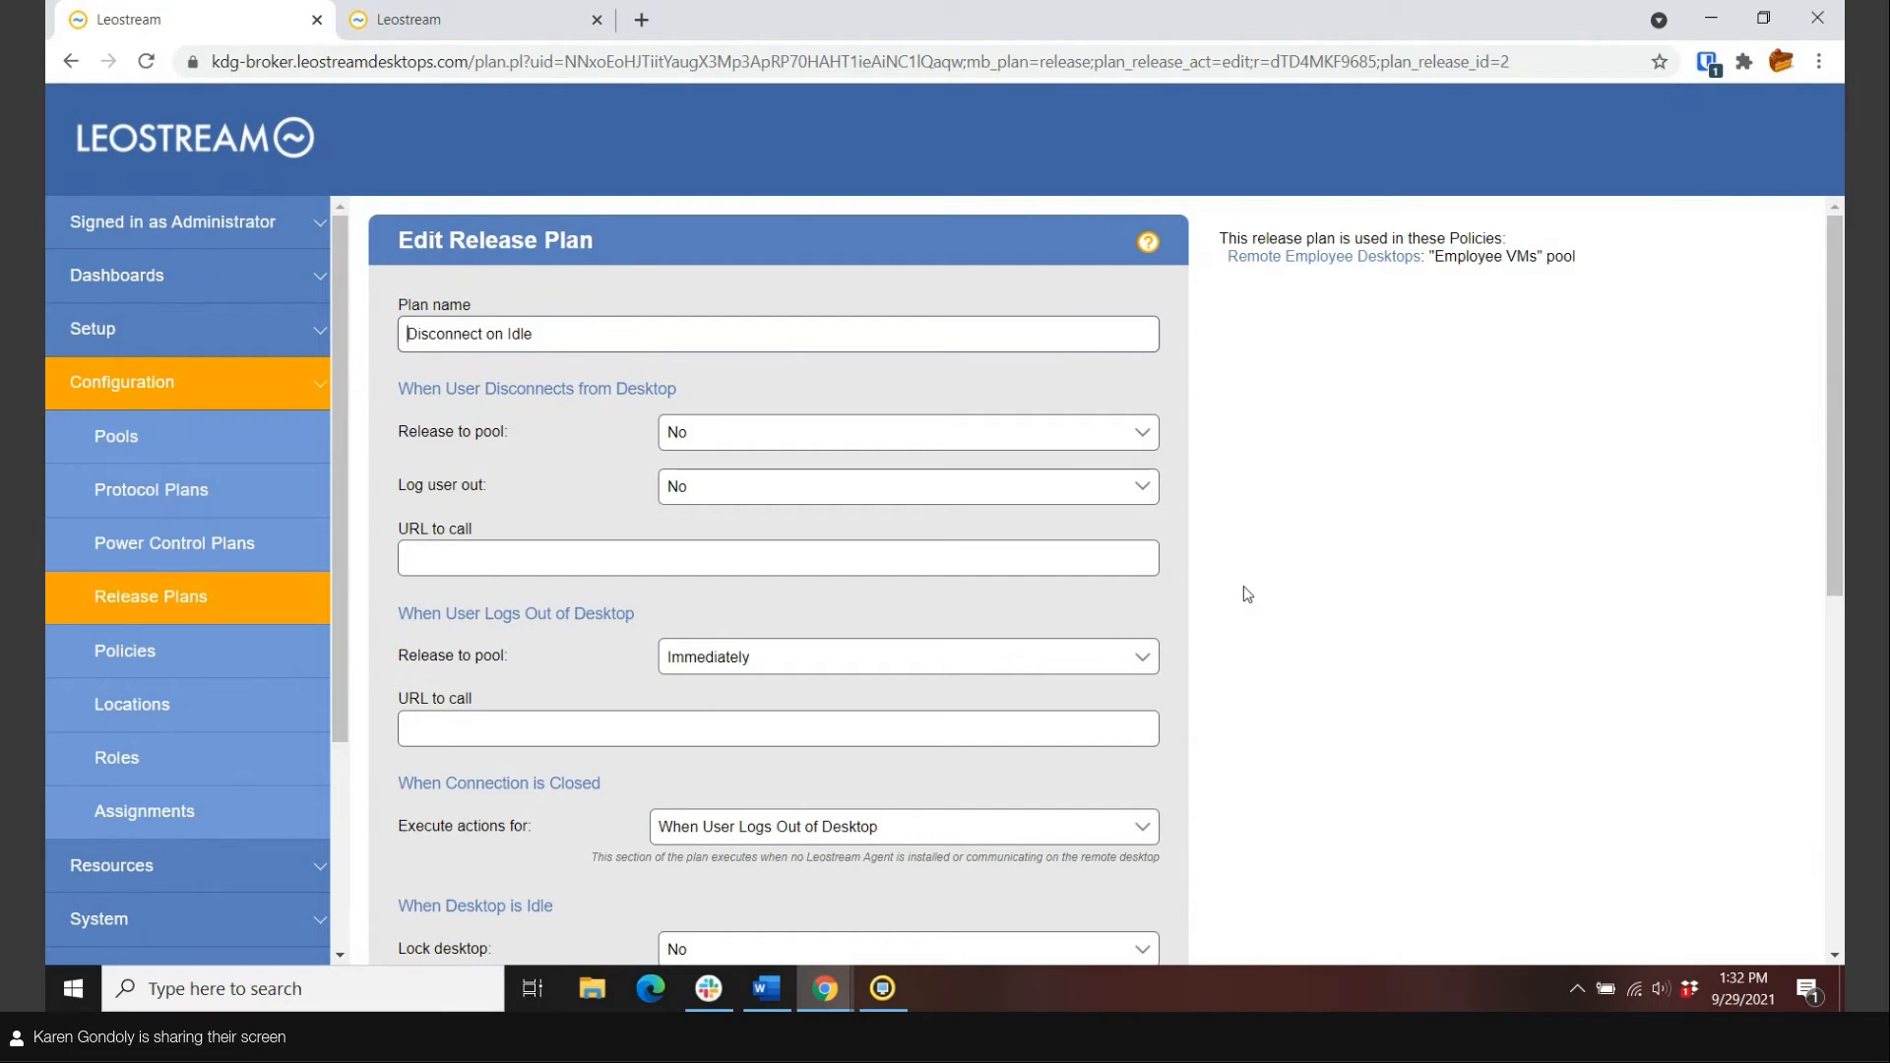
scroll(1243, 586, "down", 6)
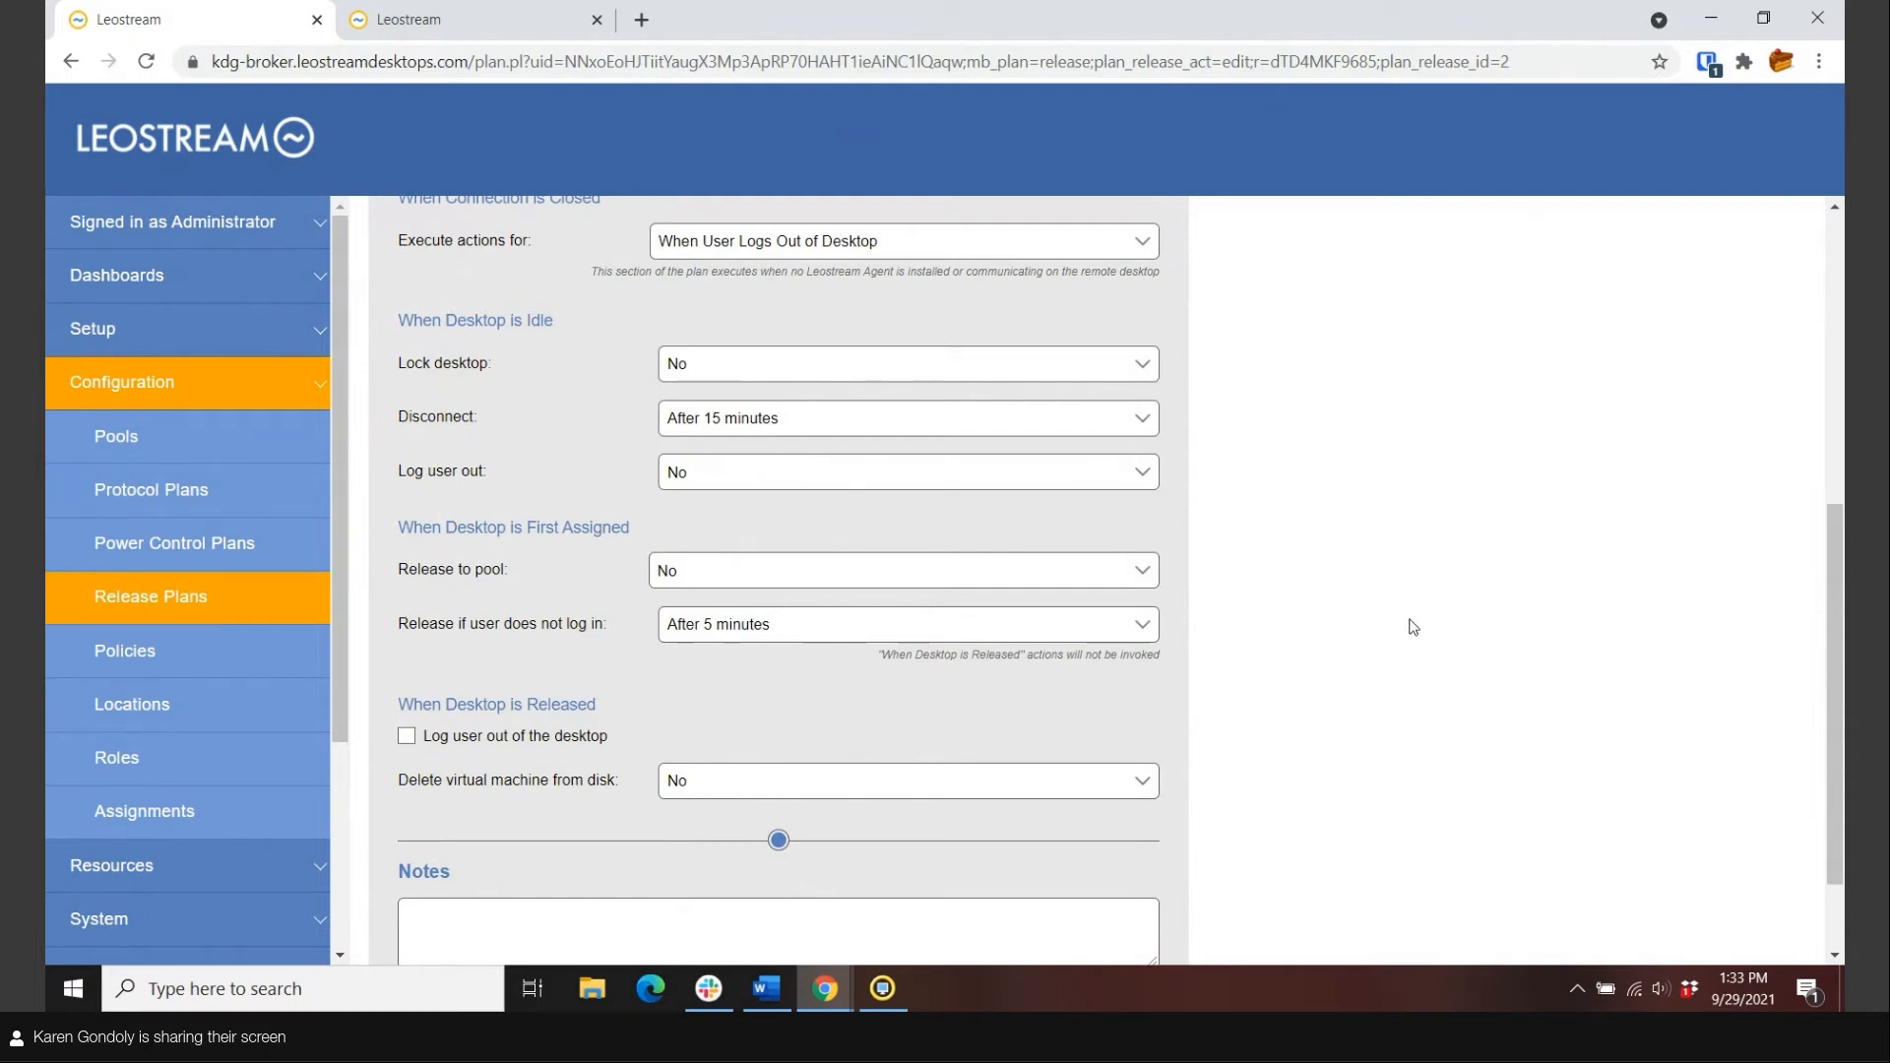
left_click(211, 597)
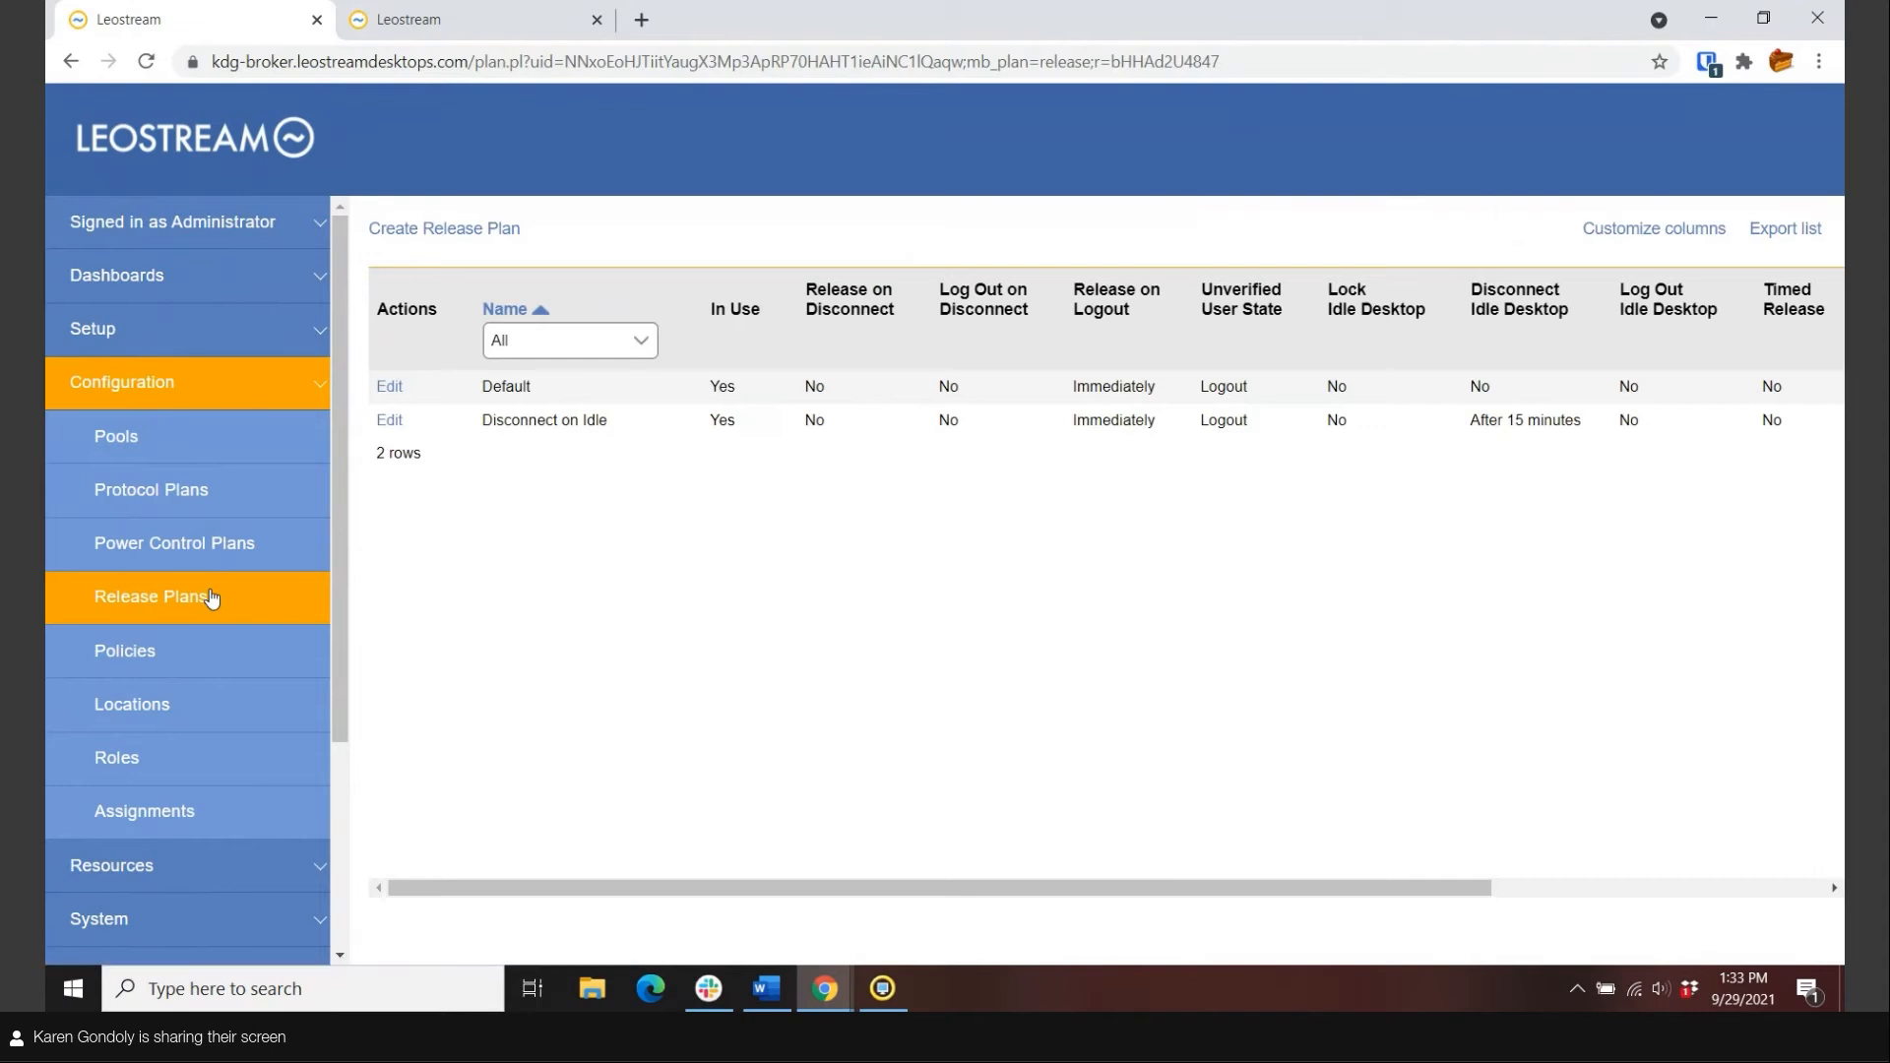
left_click(159, 656)
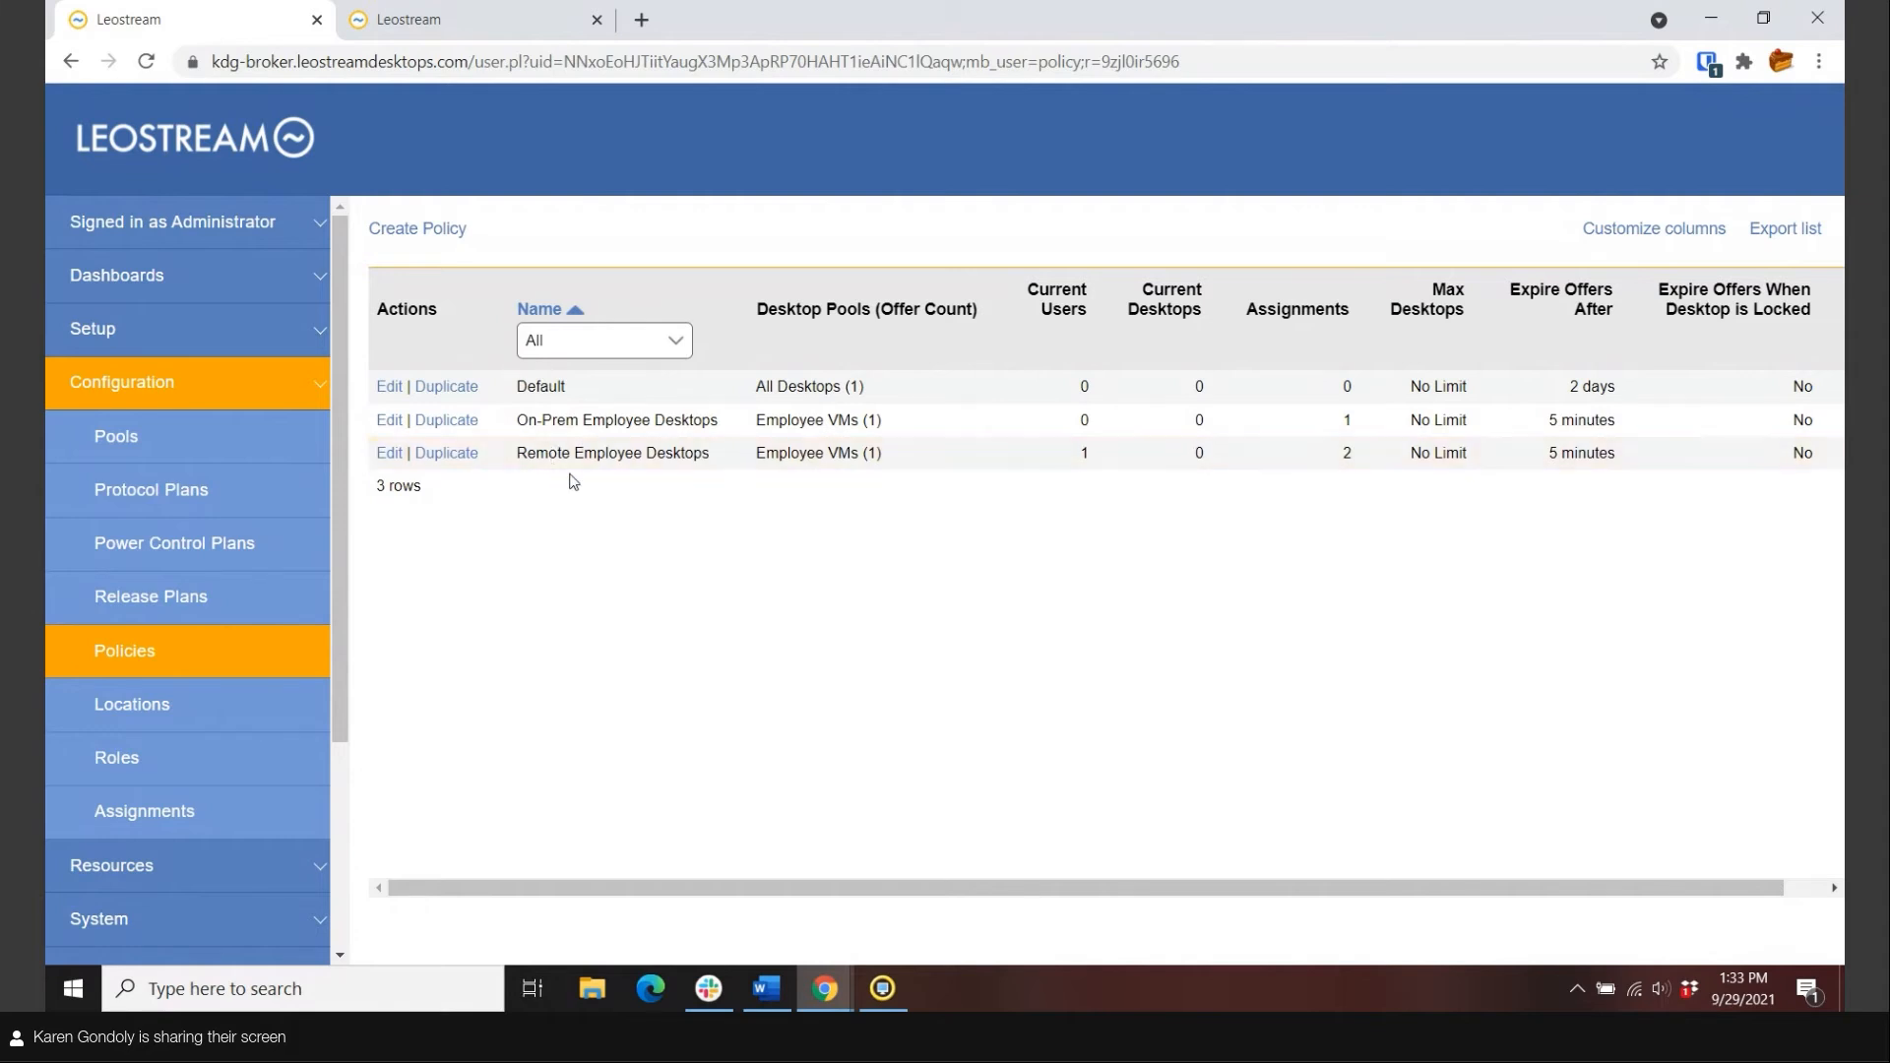
Inspect On-Prem Employee Desktops' Employee VMs pool assignment, then view its Name and AD managedBy filters.
left_click(390, 420)
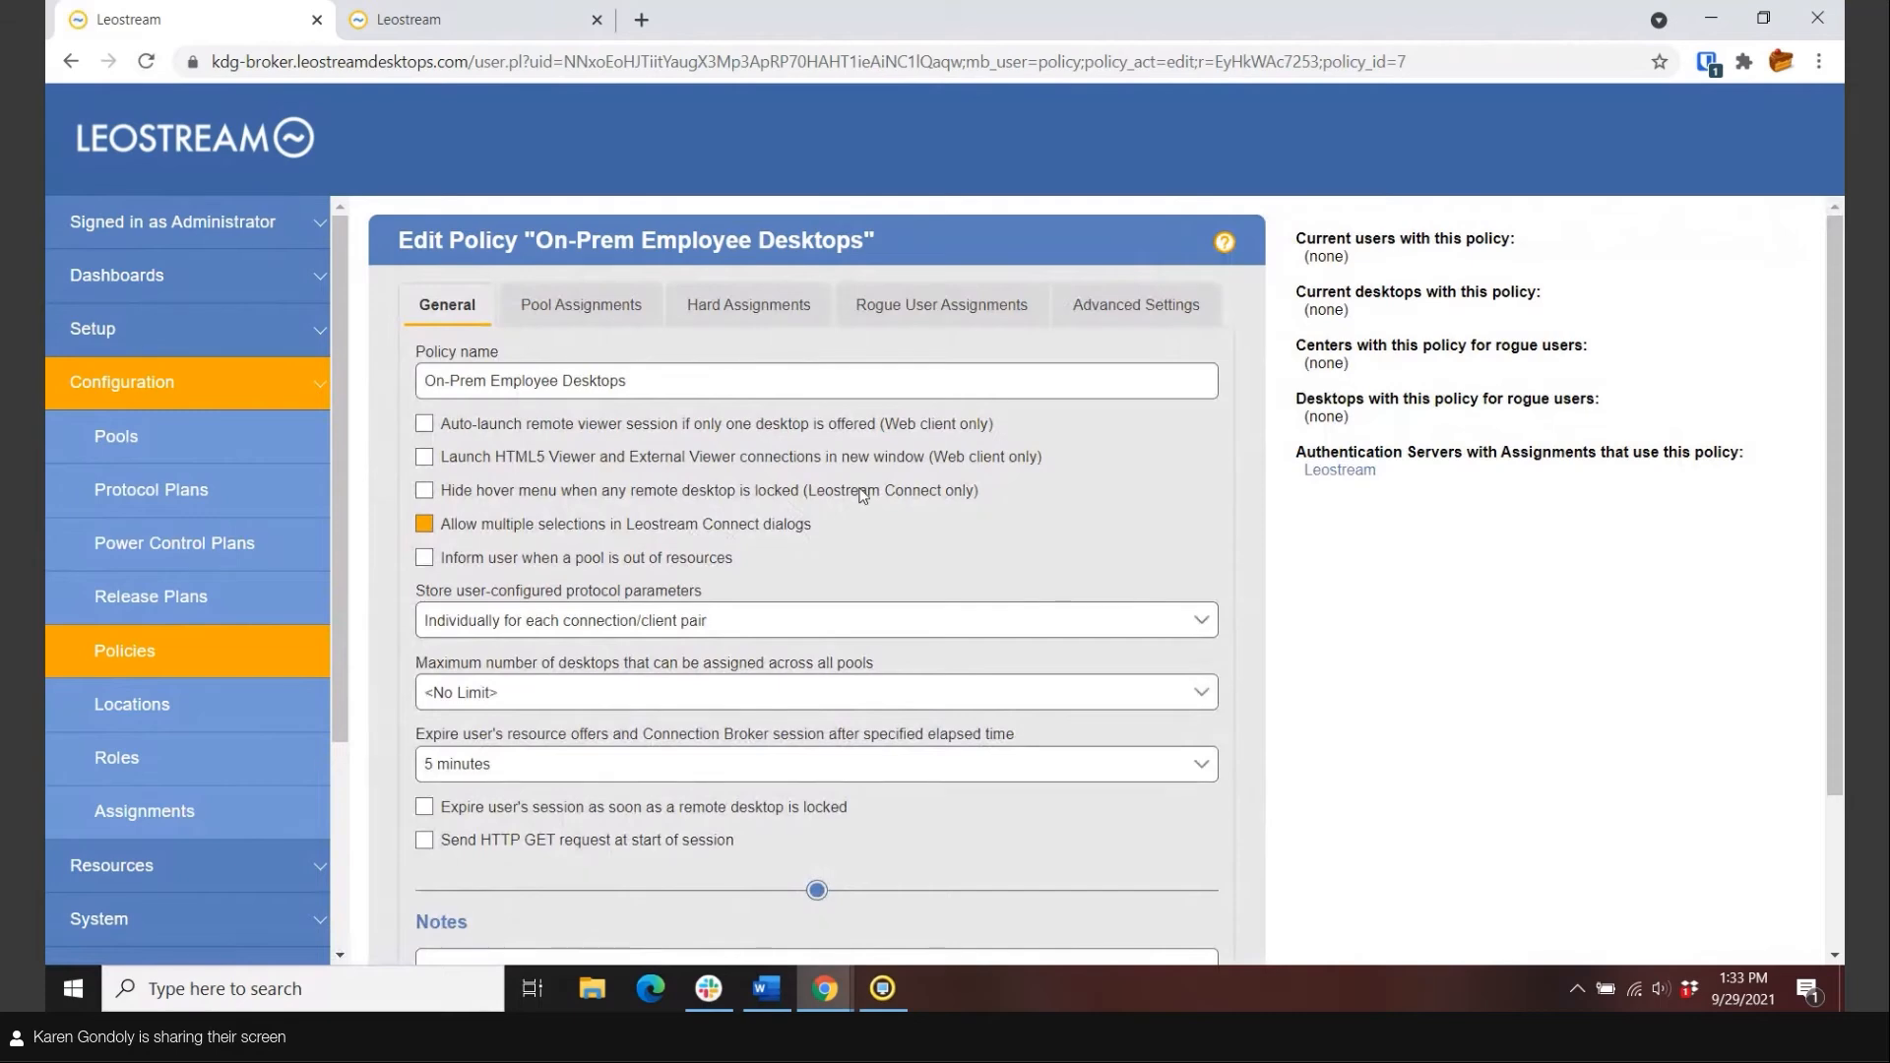
left_click(577, 313)
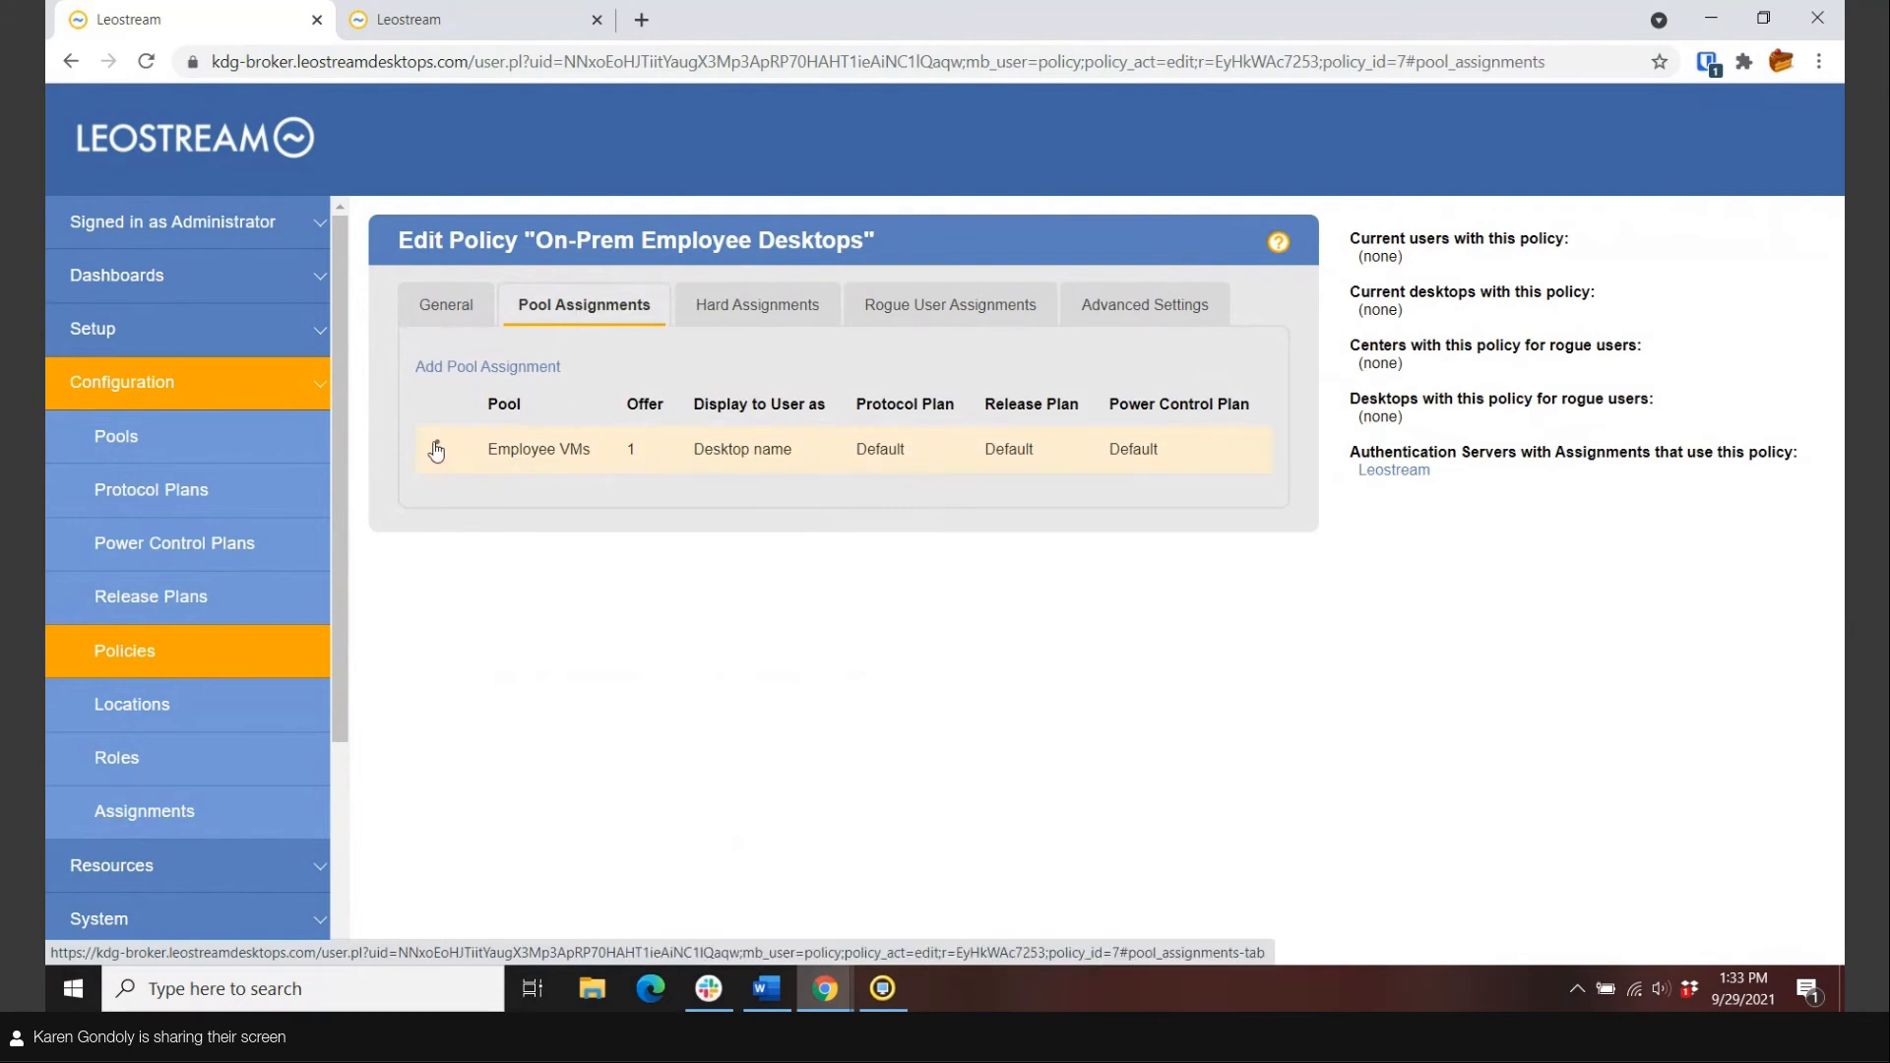
mouse_move(437, 448)
left_click(510, 457)
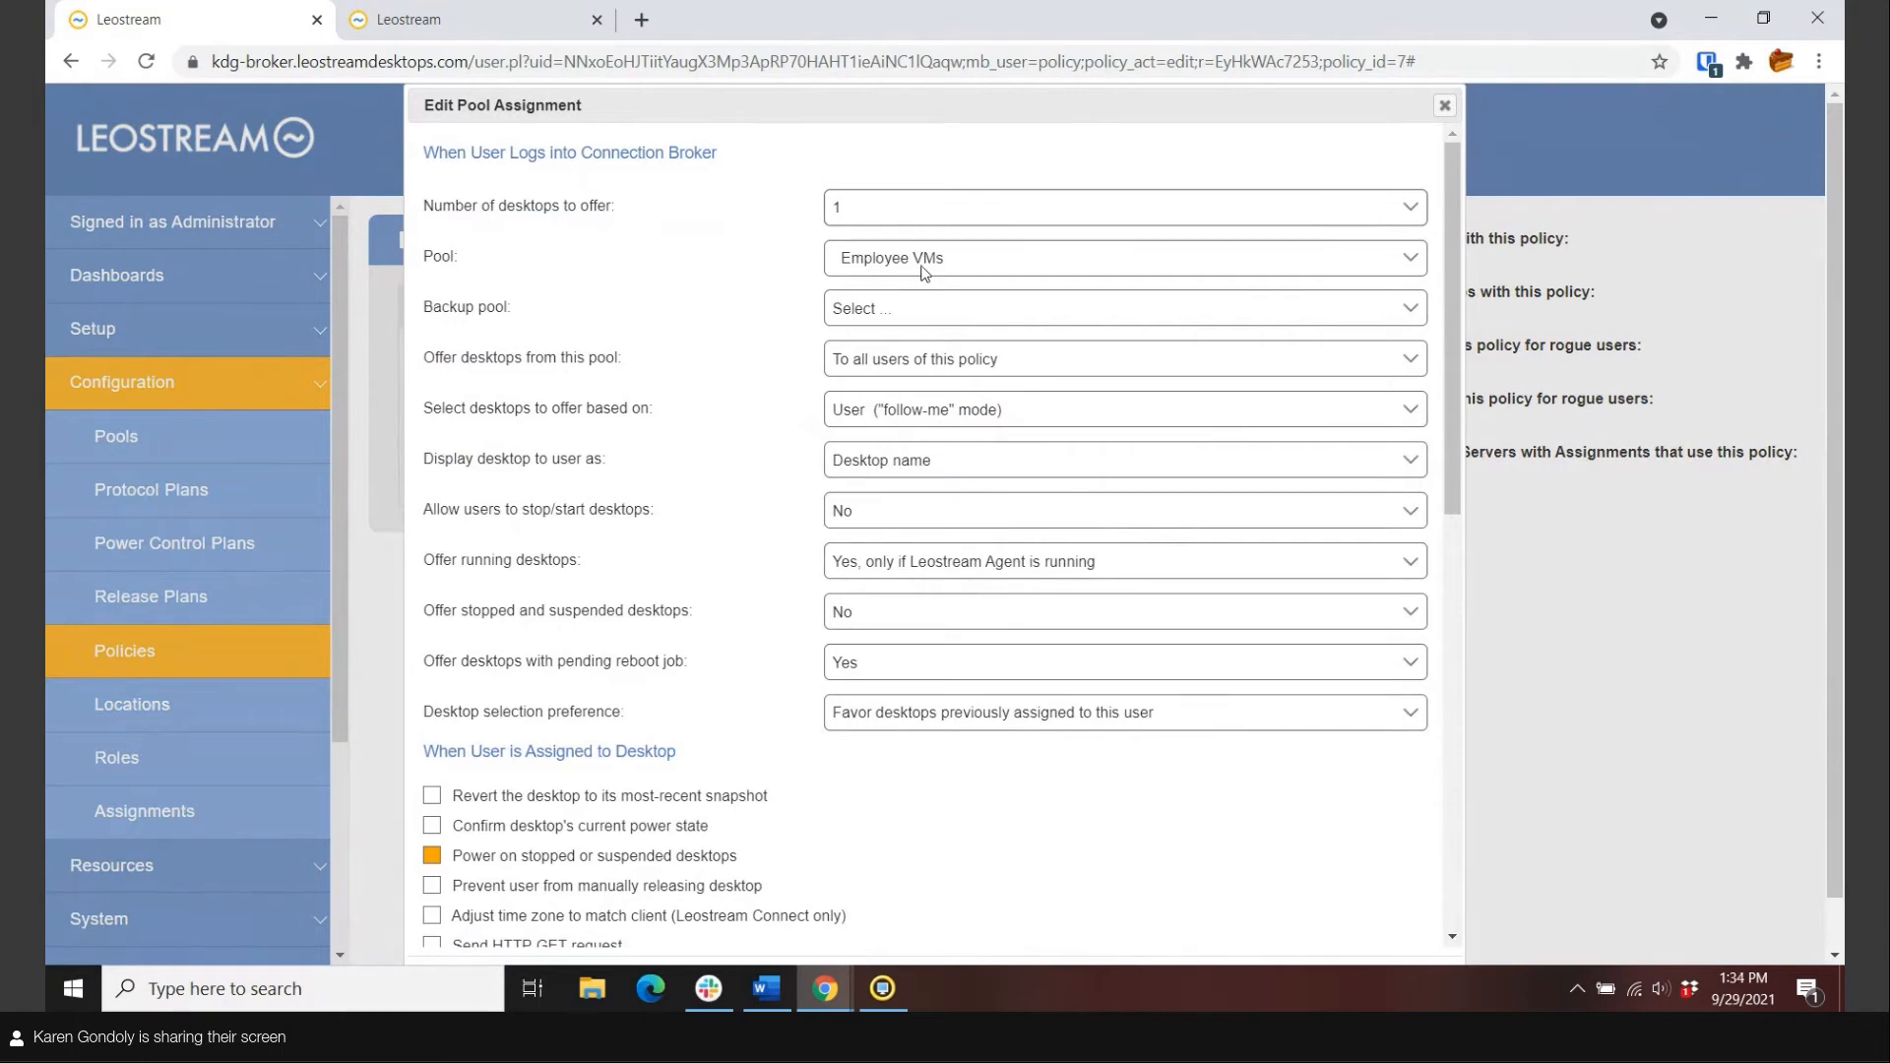
scroll(1148, 509, "down", 1)
scroll(1148, 509, "down", 5)
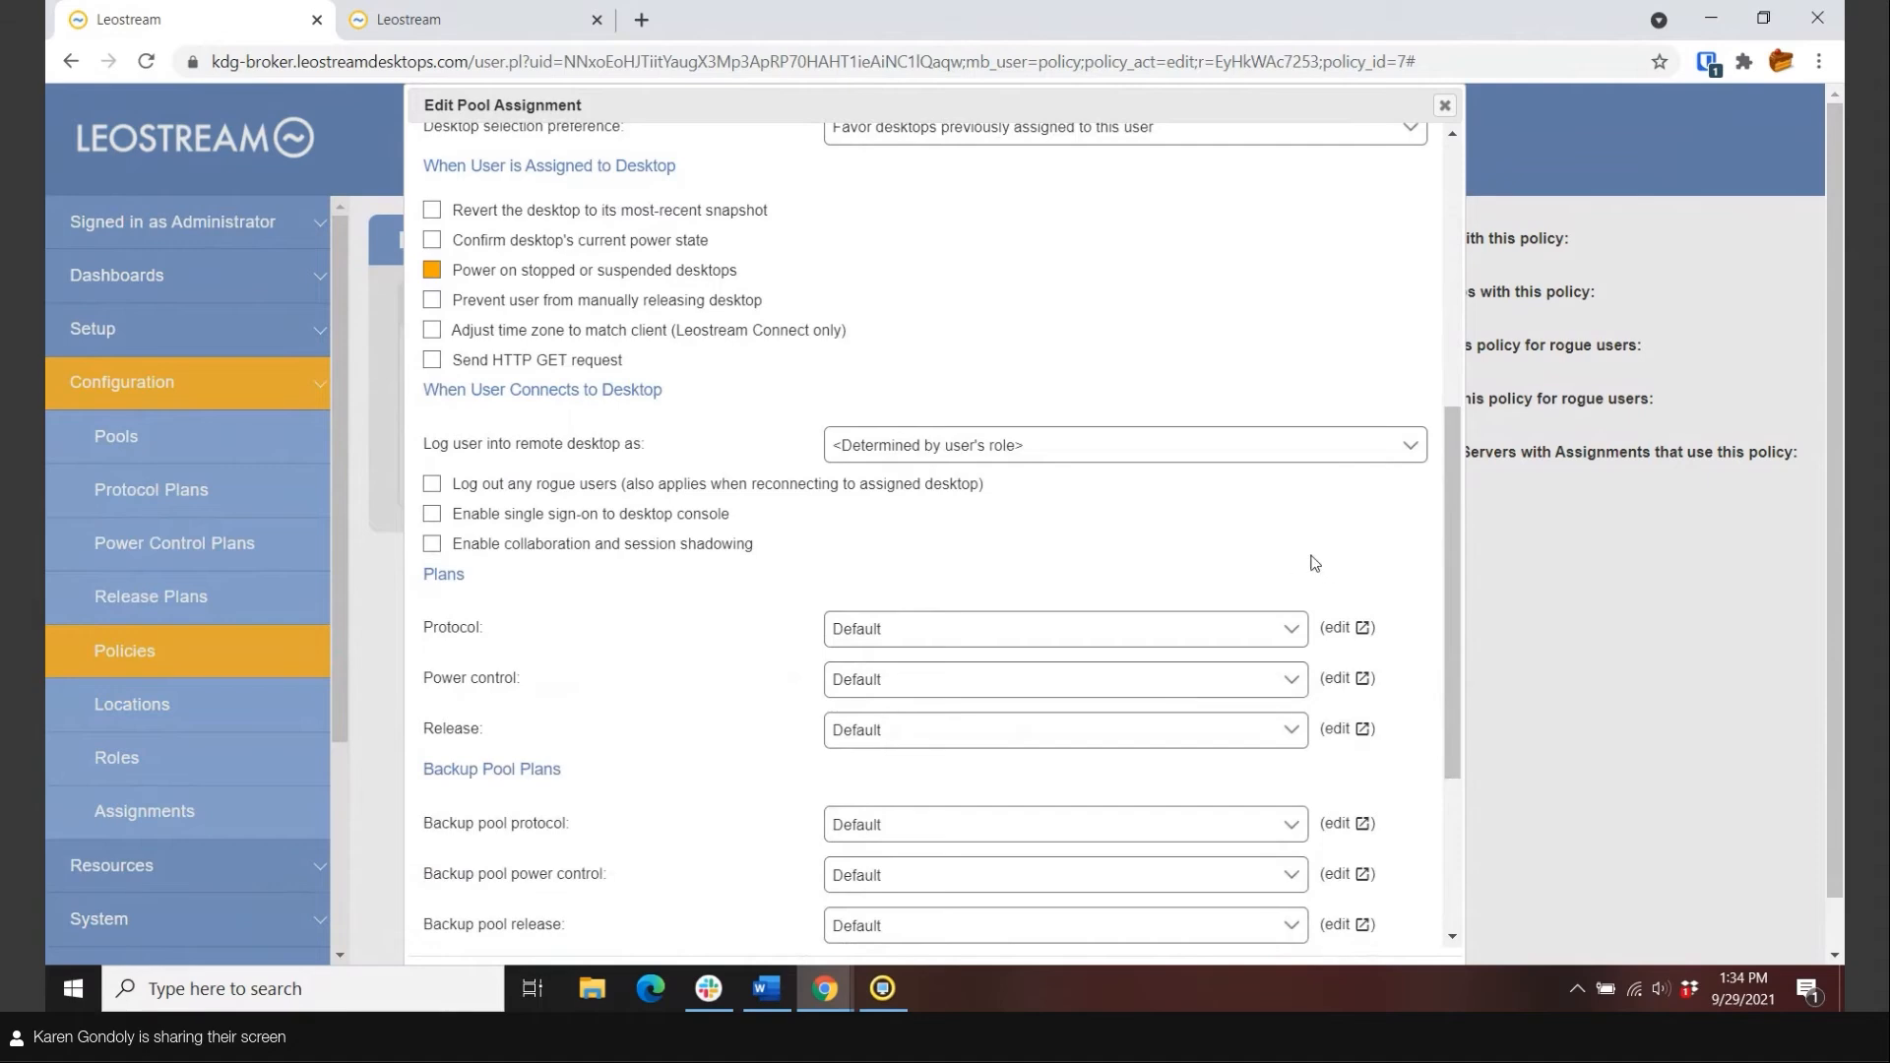
scroll(1325, 575, "up", 5)
scroll(1325, 579, "up", 2)
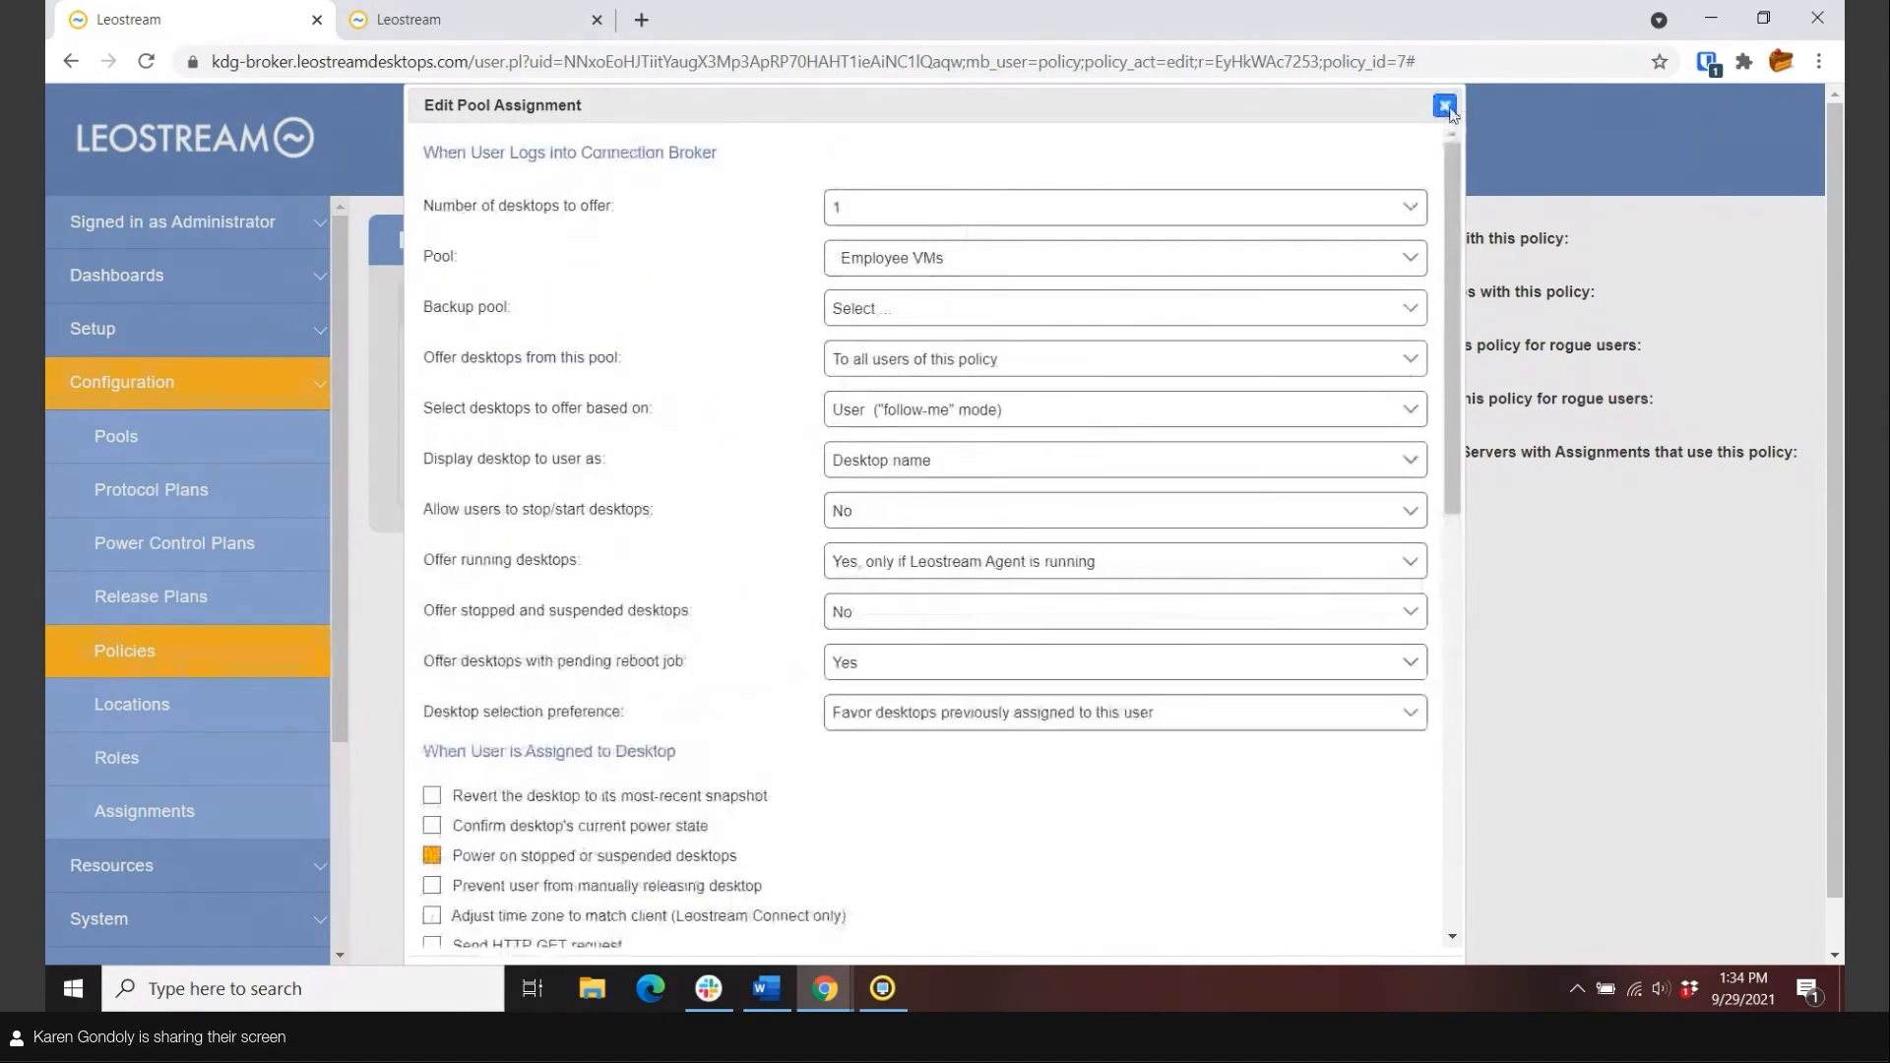
left_click(1444, 104)
left_click(1137, 307)
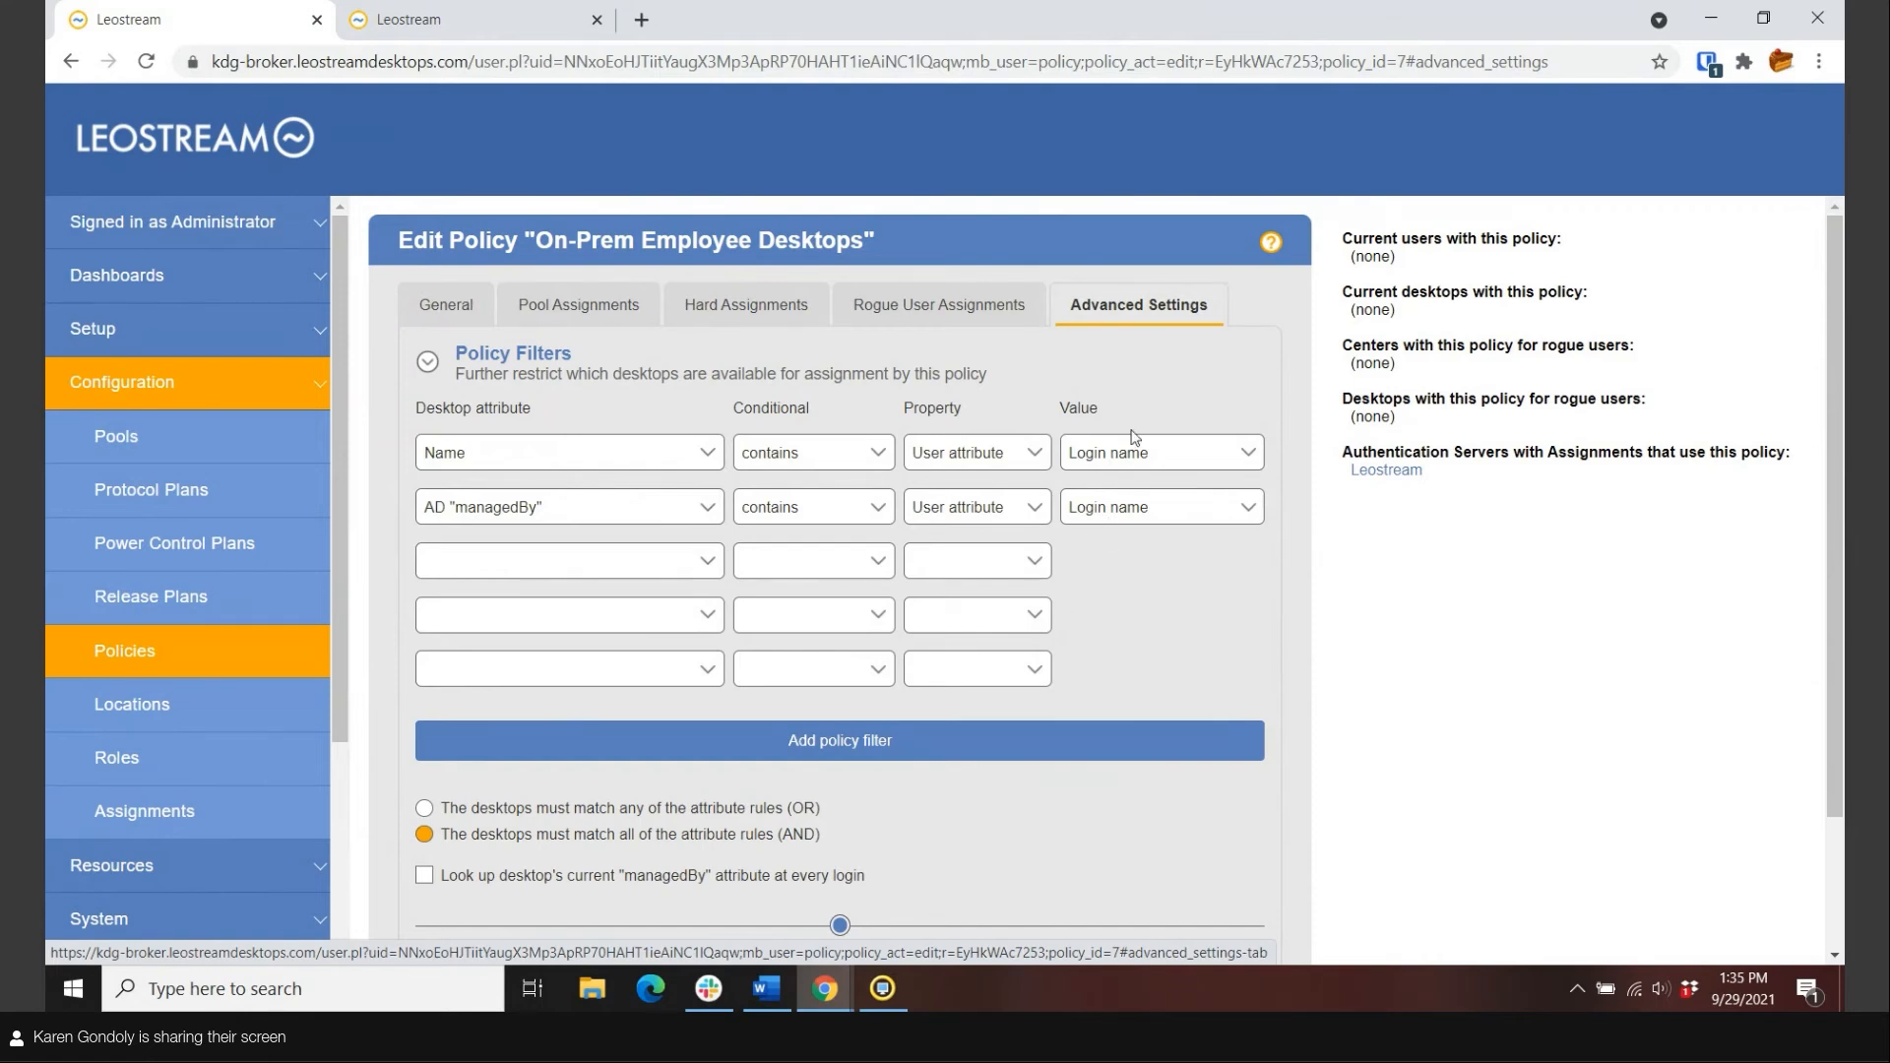
Switch On-Prem Employee Desktops filter matching to OR, save the policy, and return to Policies.
left_click(475, 813)
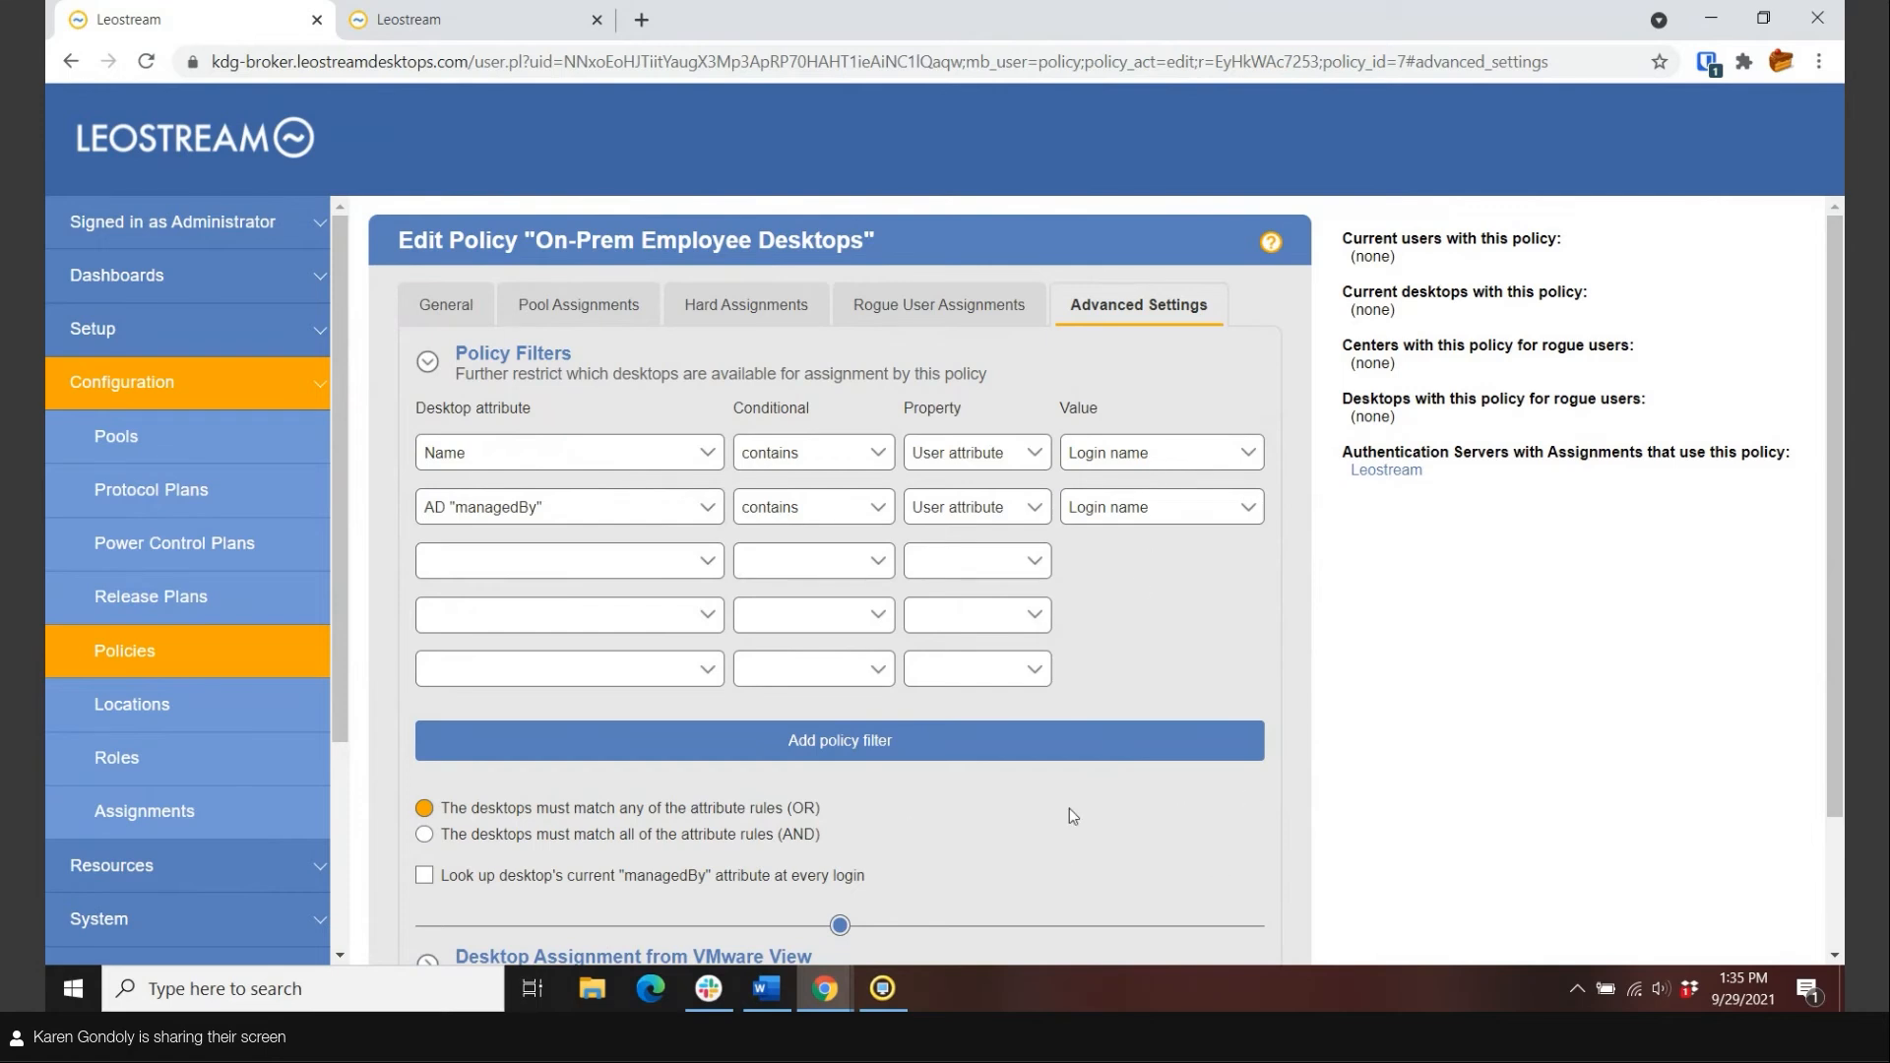
scroll(1058, 829, "down", 2)
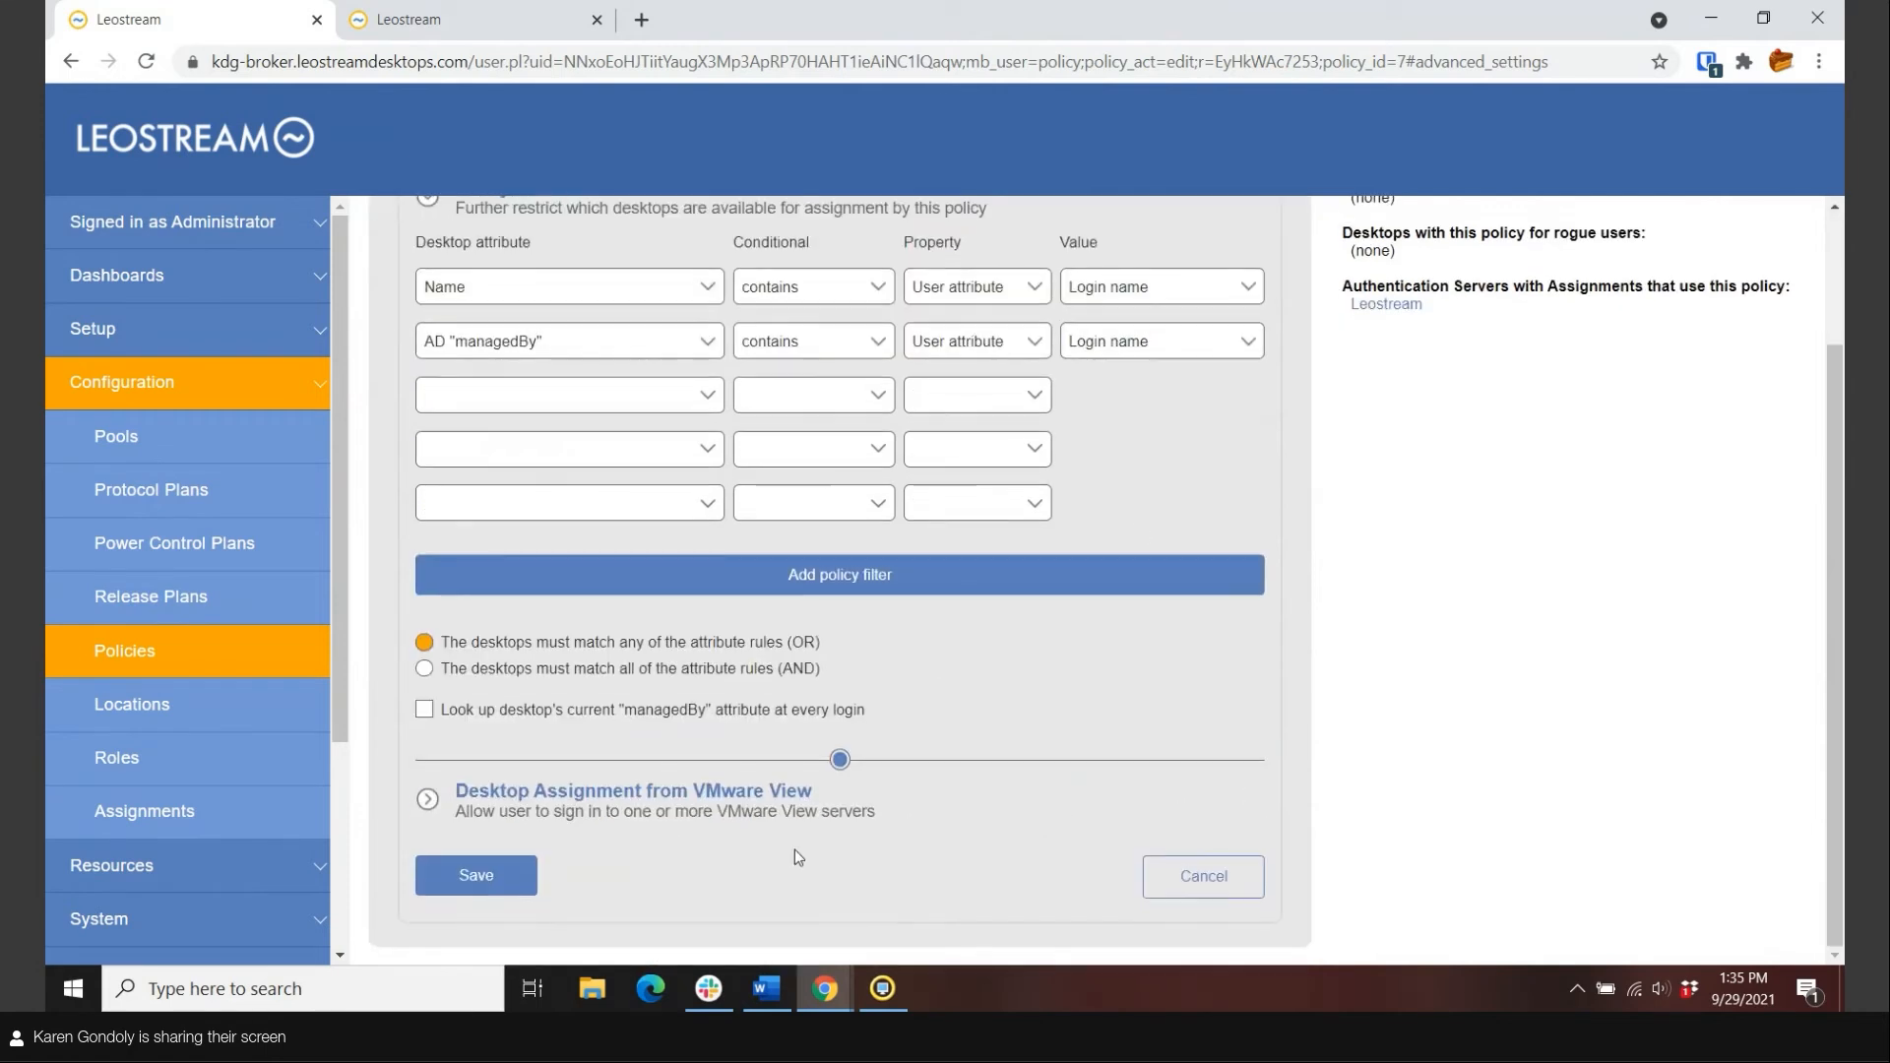
left_click(475, 875)
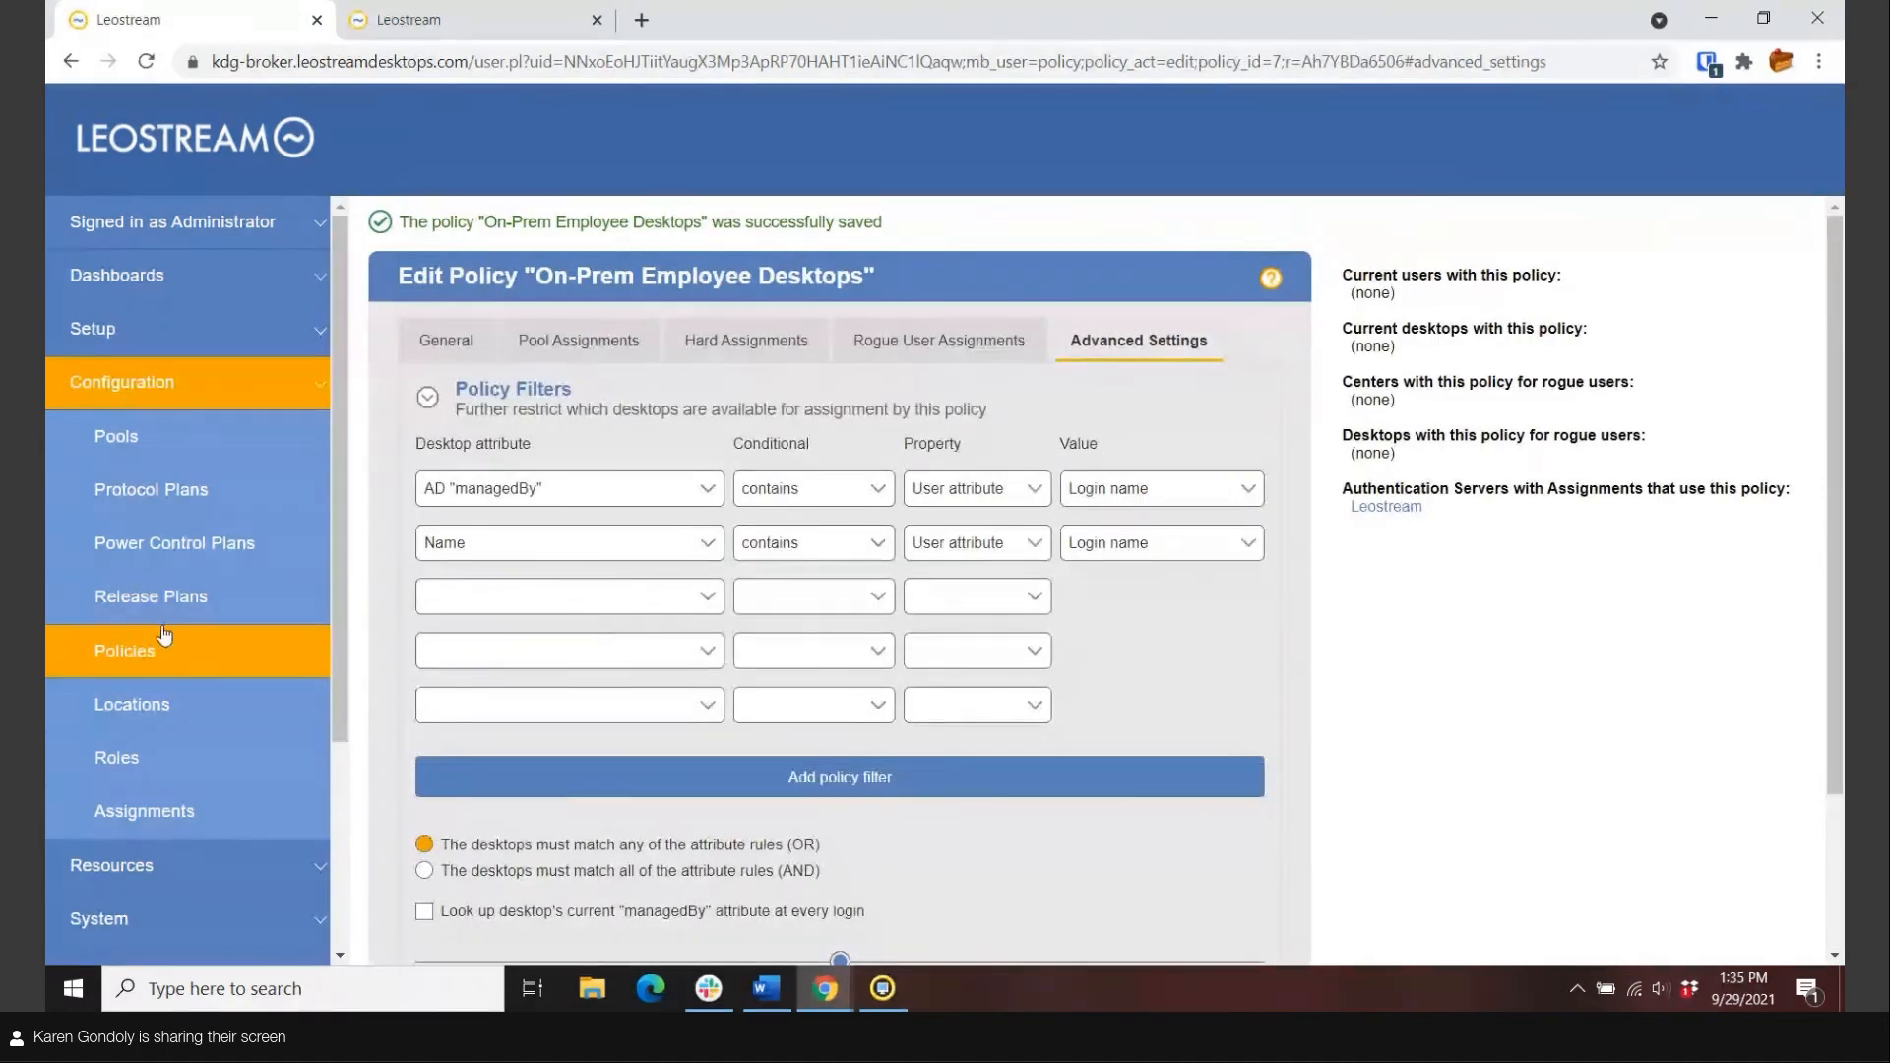
left_click(108, 655)
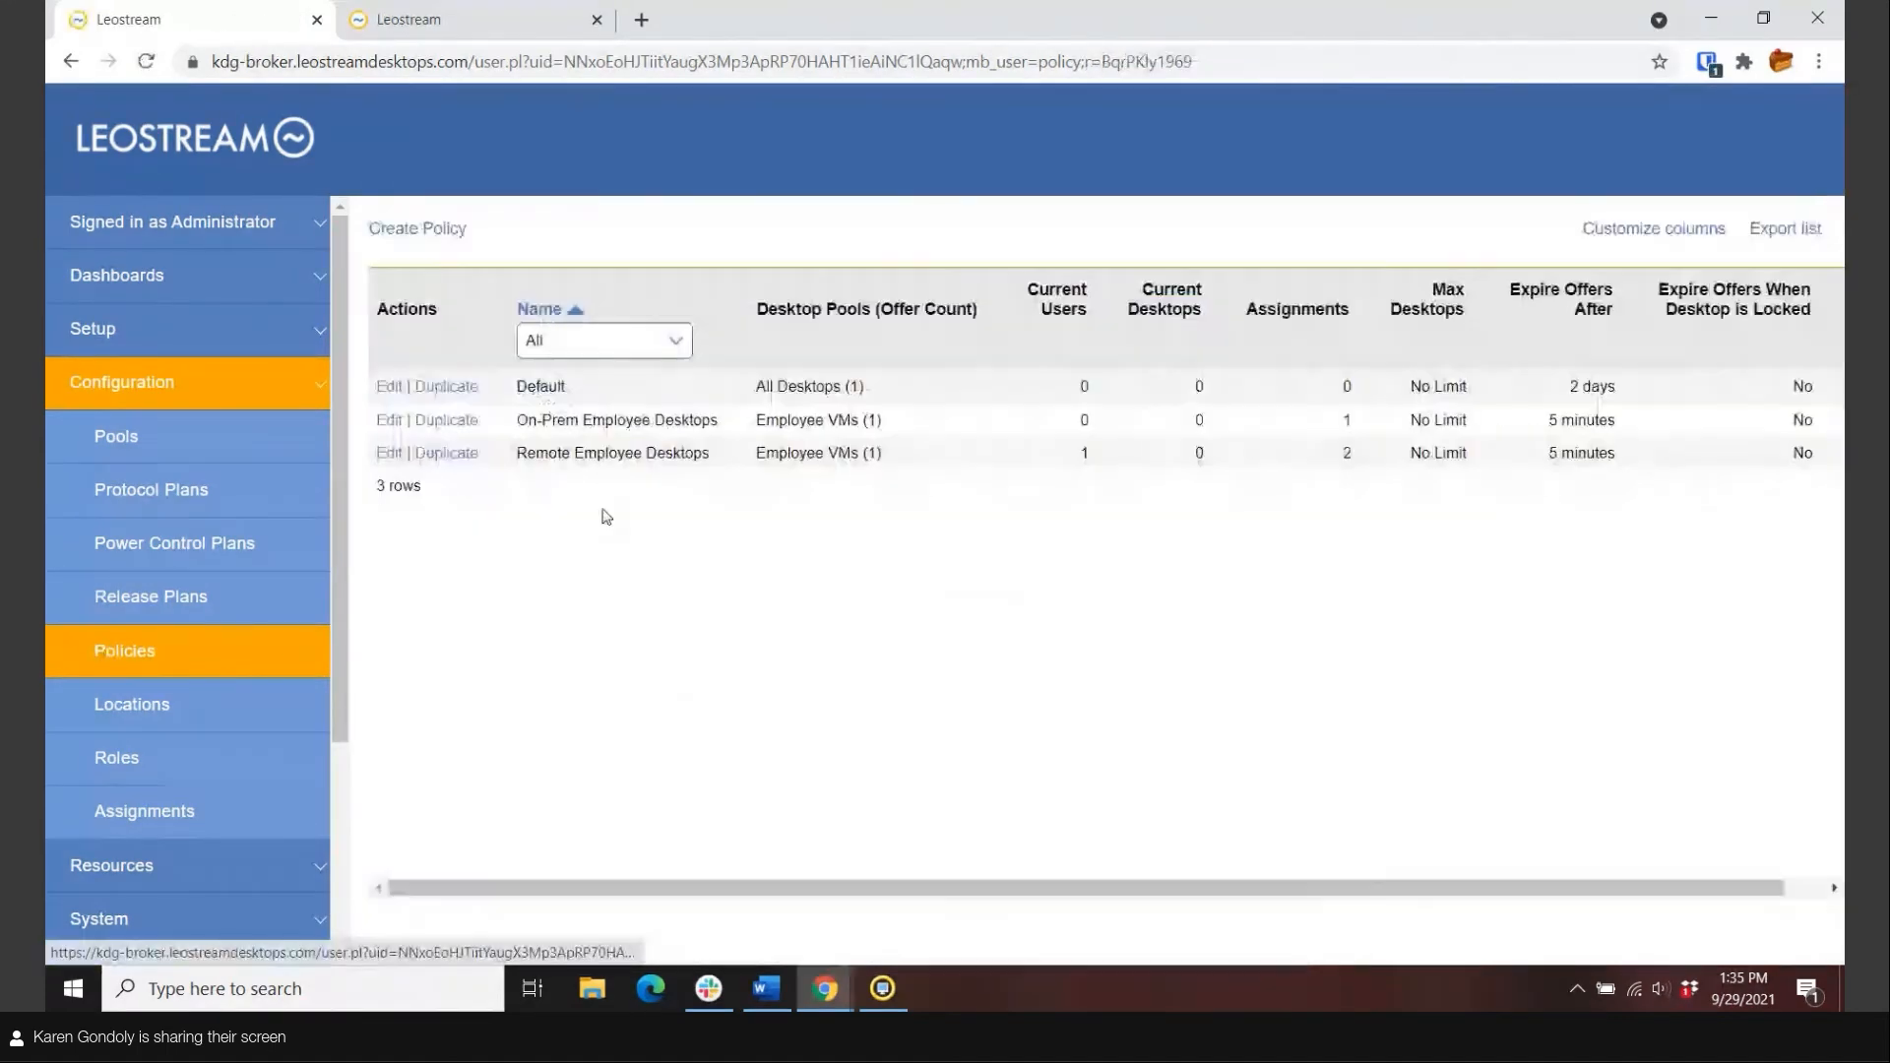
left_click(389, 454)
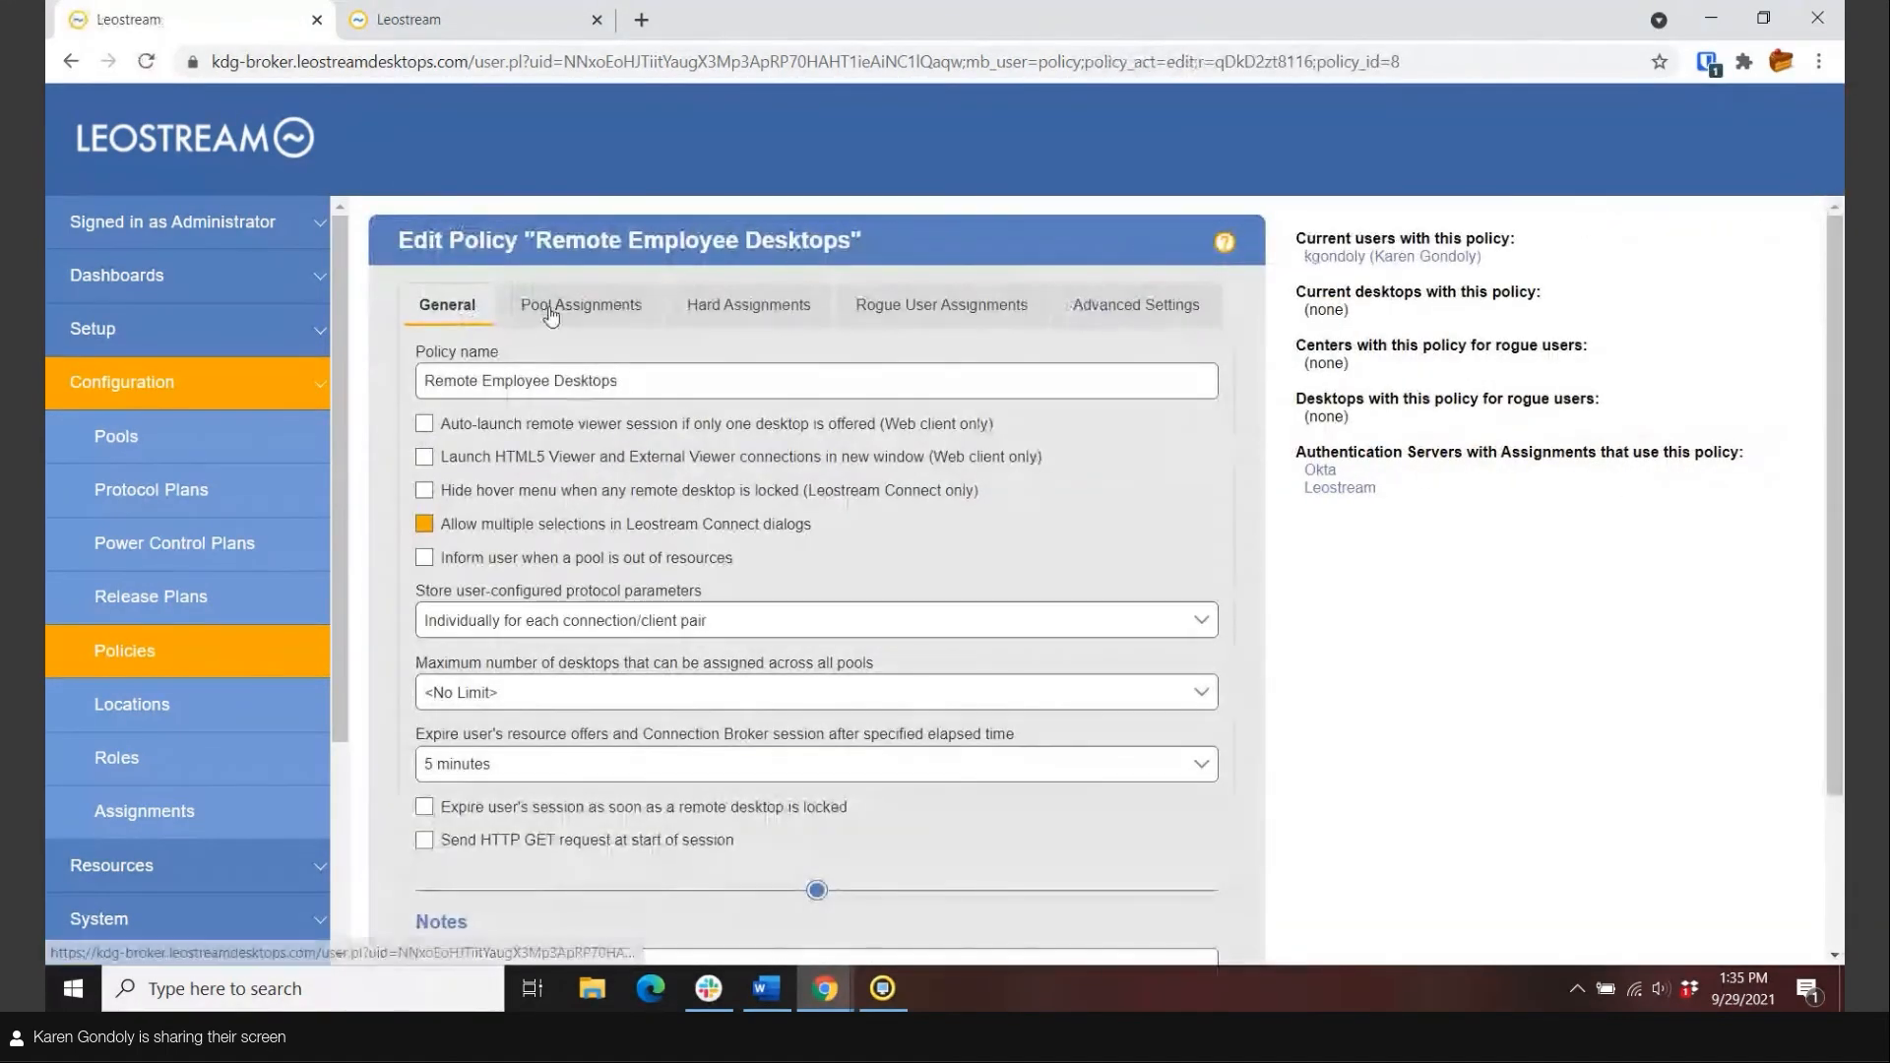
left_click(571, 305)
left_click(435, 455)
left_click(510, 459)
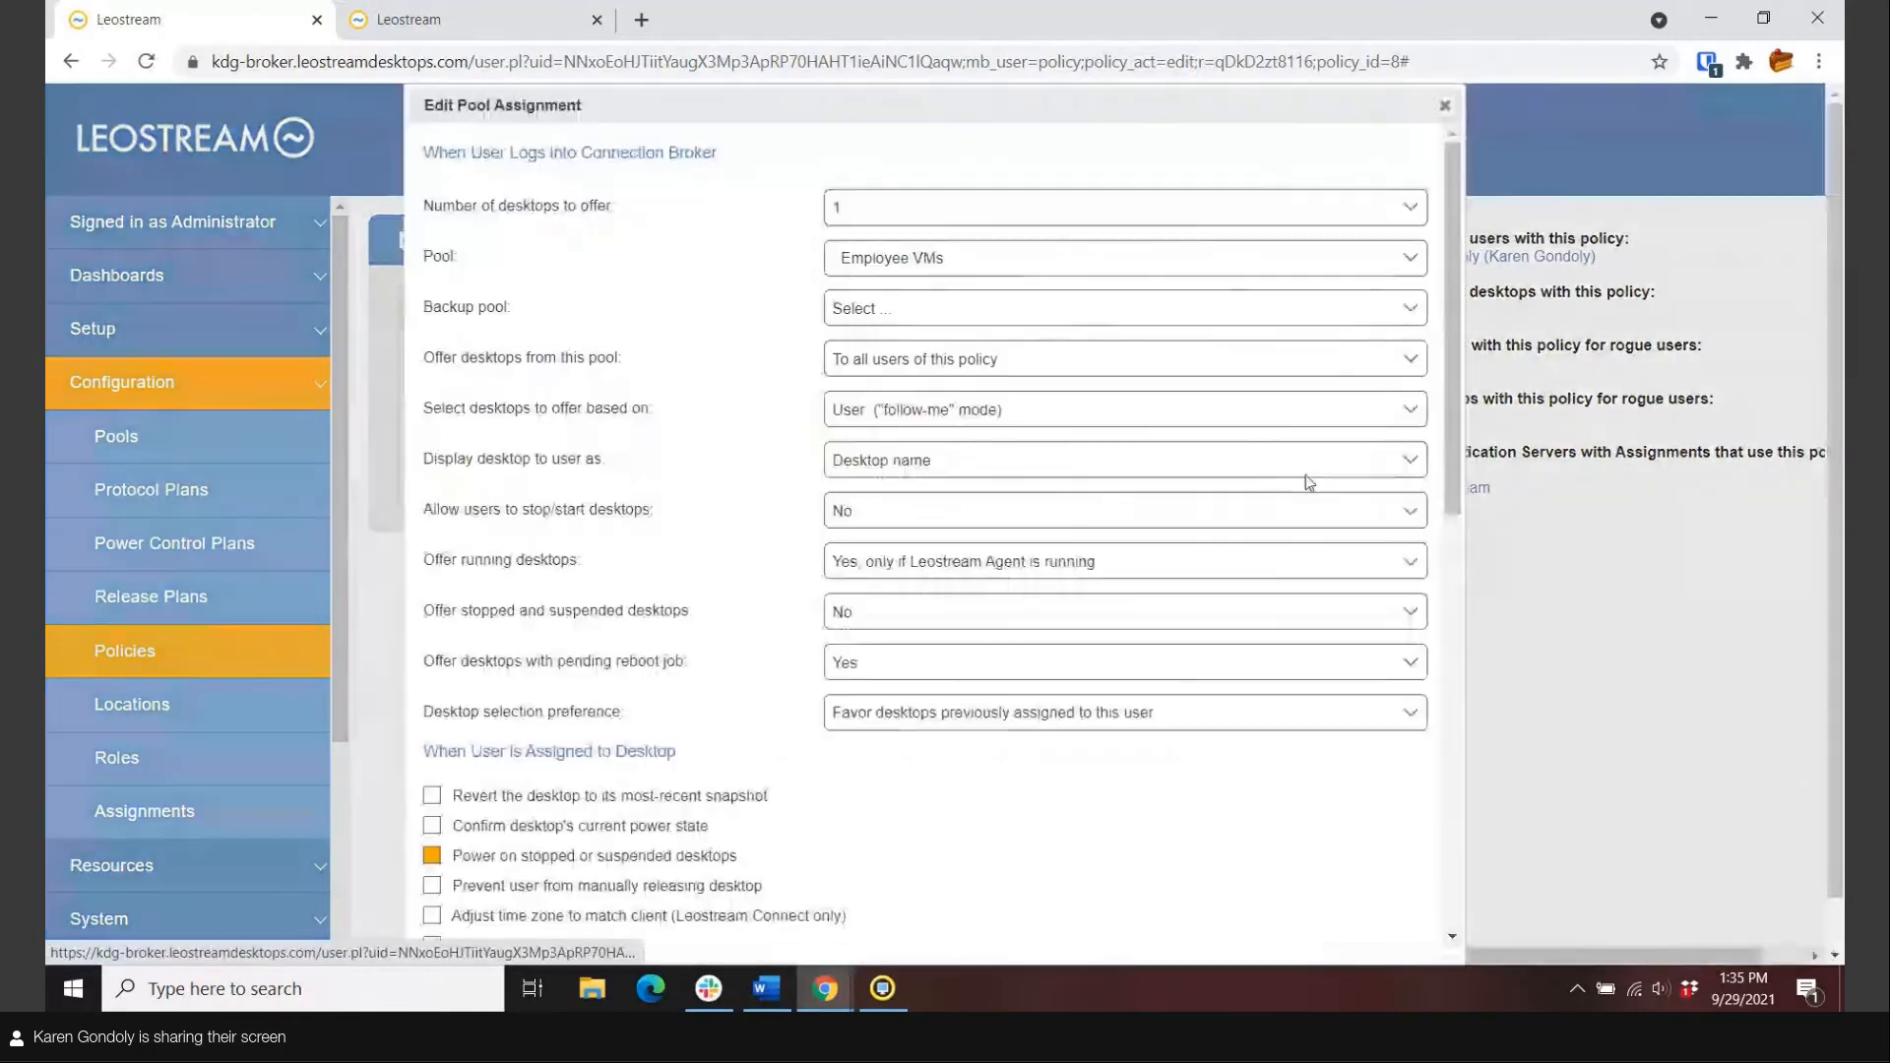
scroll(1305, 475, "down", 5)
scroll(1308, 482, "down", 3)
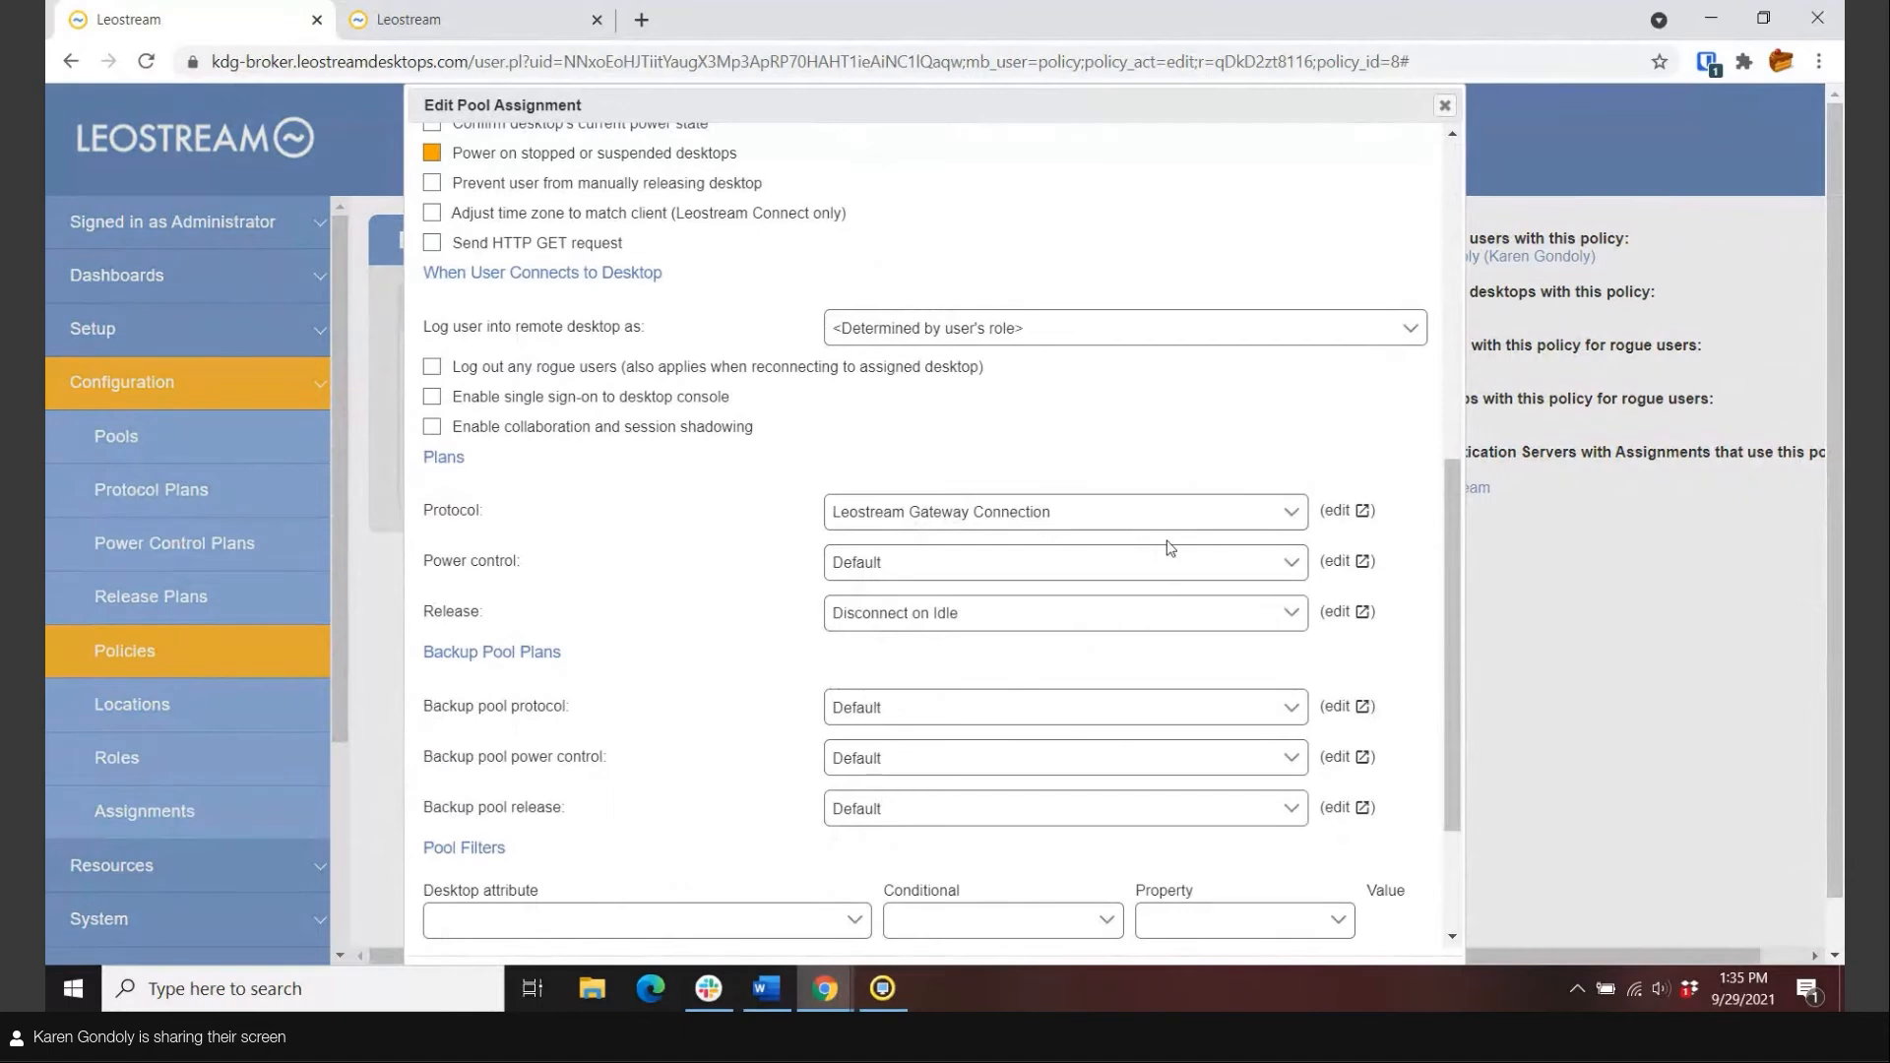
scroll(1206, 552, "up", 6)
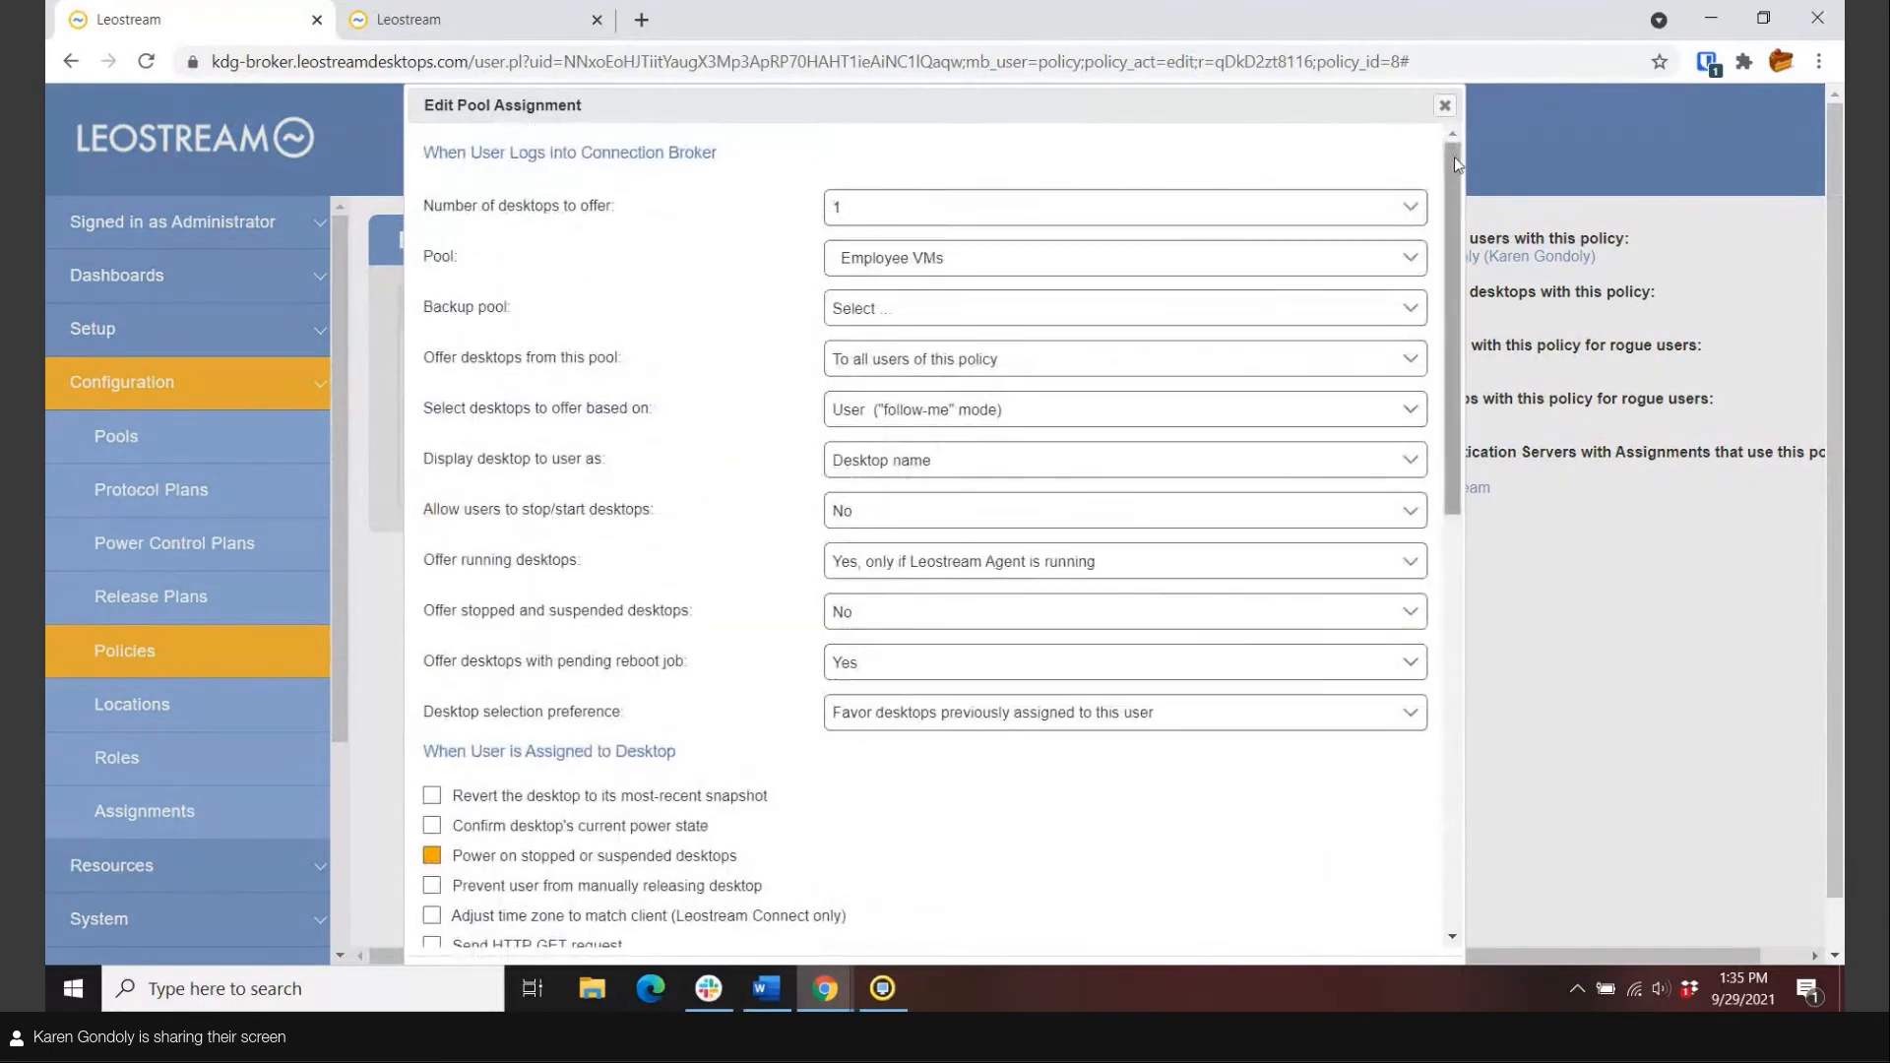
left_click(1444, 106)
left_click(1100, 311)
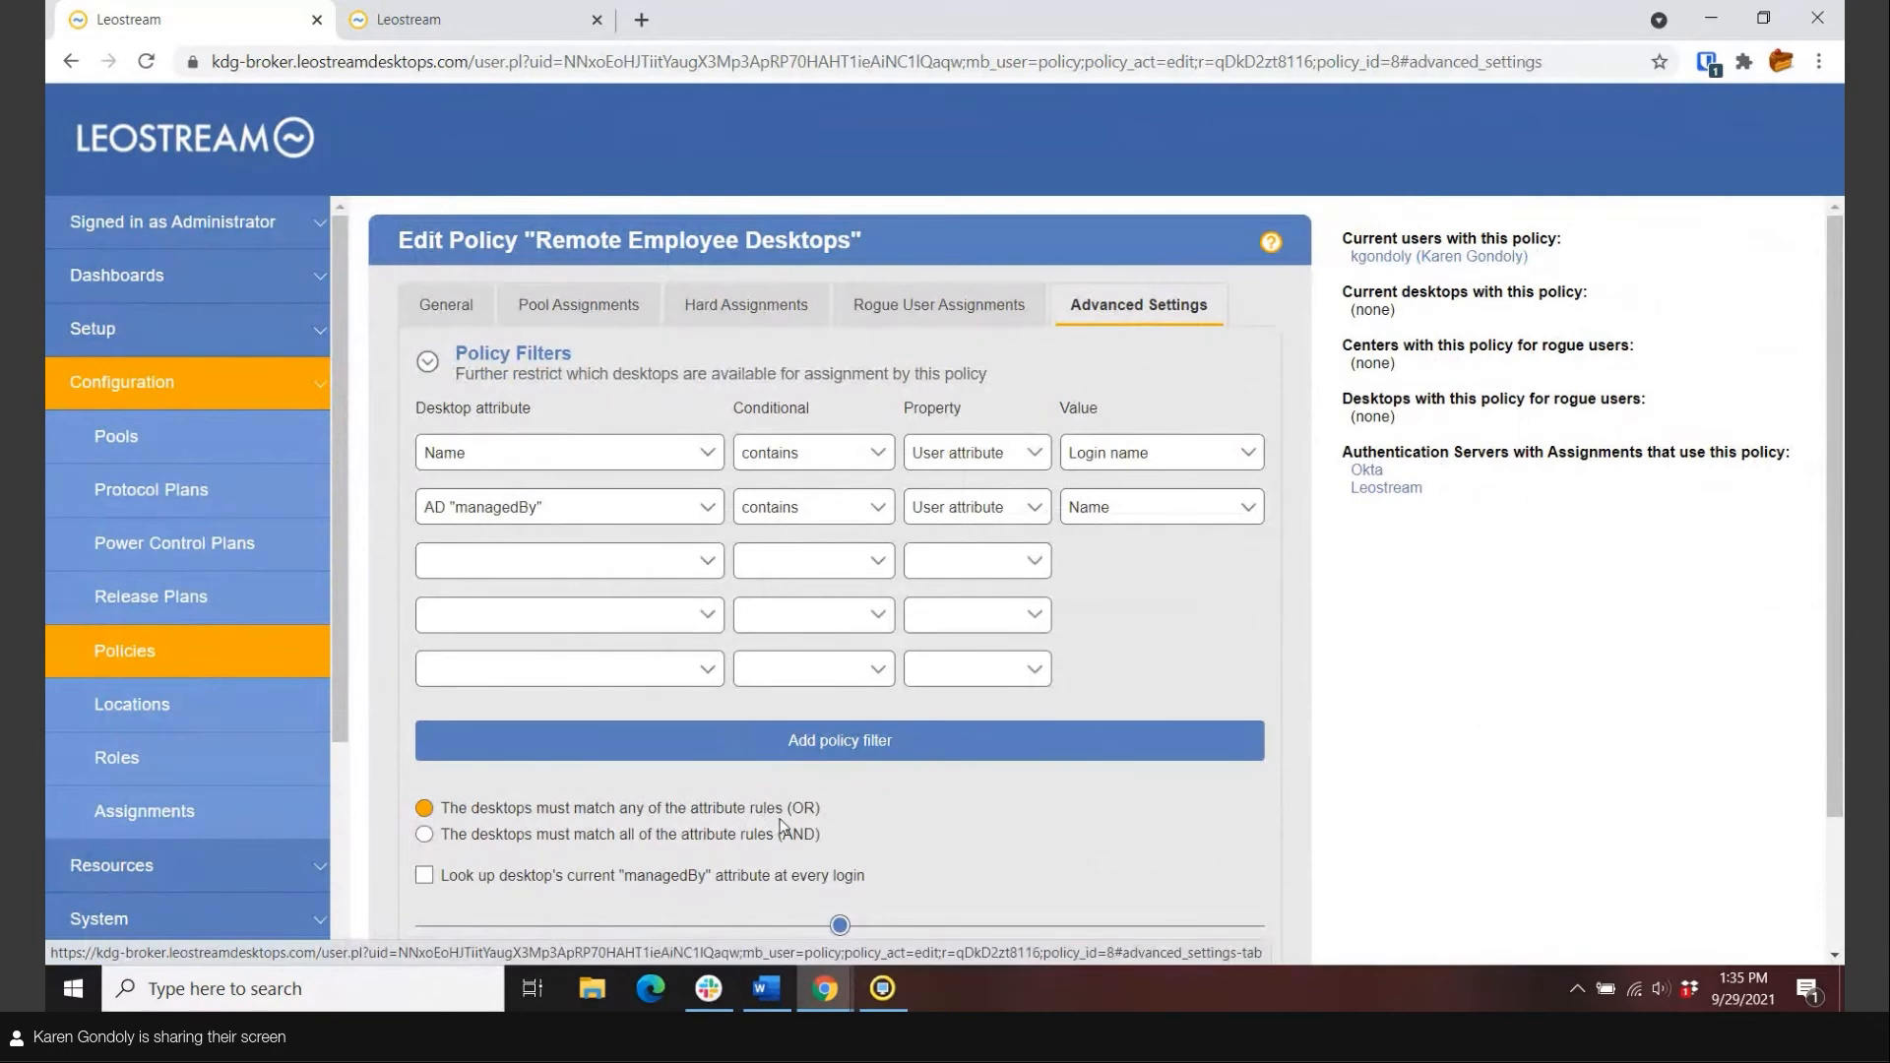
left_click(144, 657)
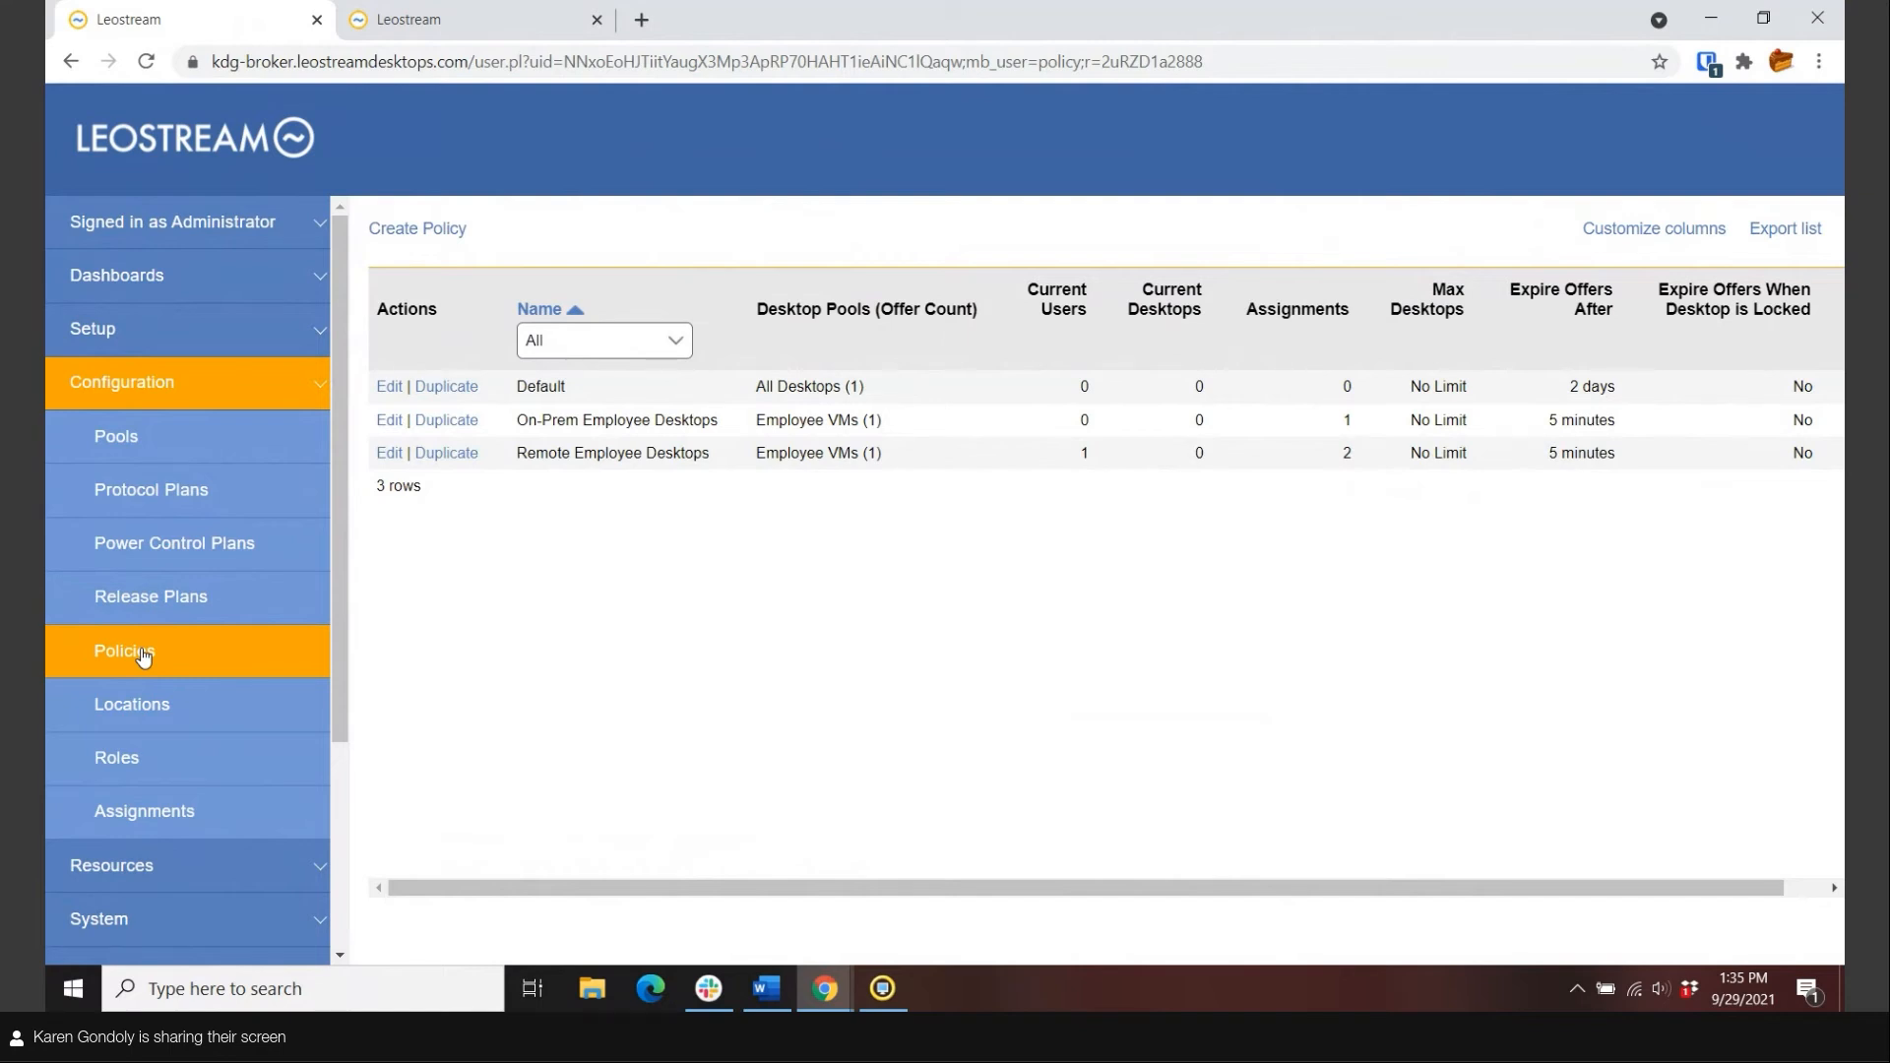
Look over the Leostream Gateway Login location, then list the Okta and Leostream server assignments.
left_click(128, 709)
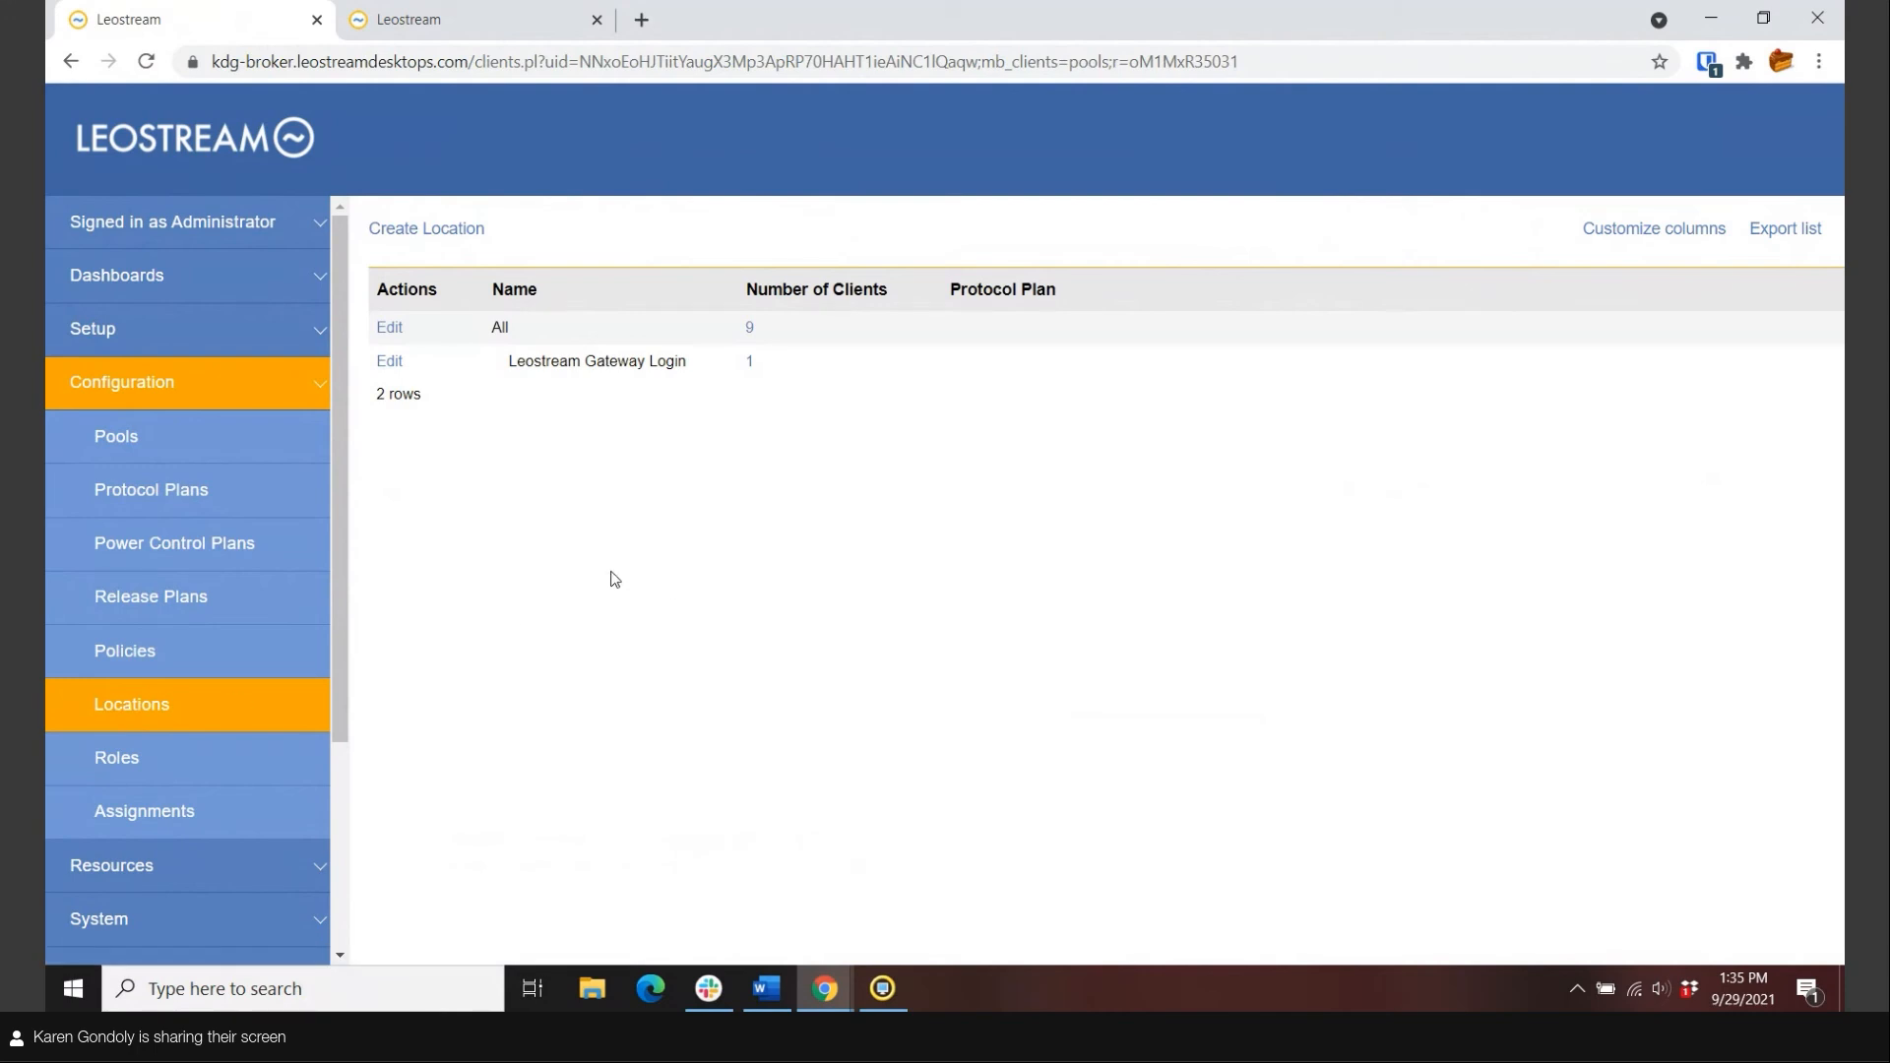
left_click(390, 361)
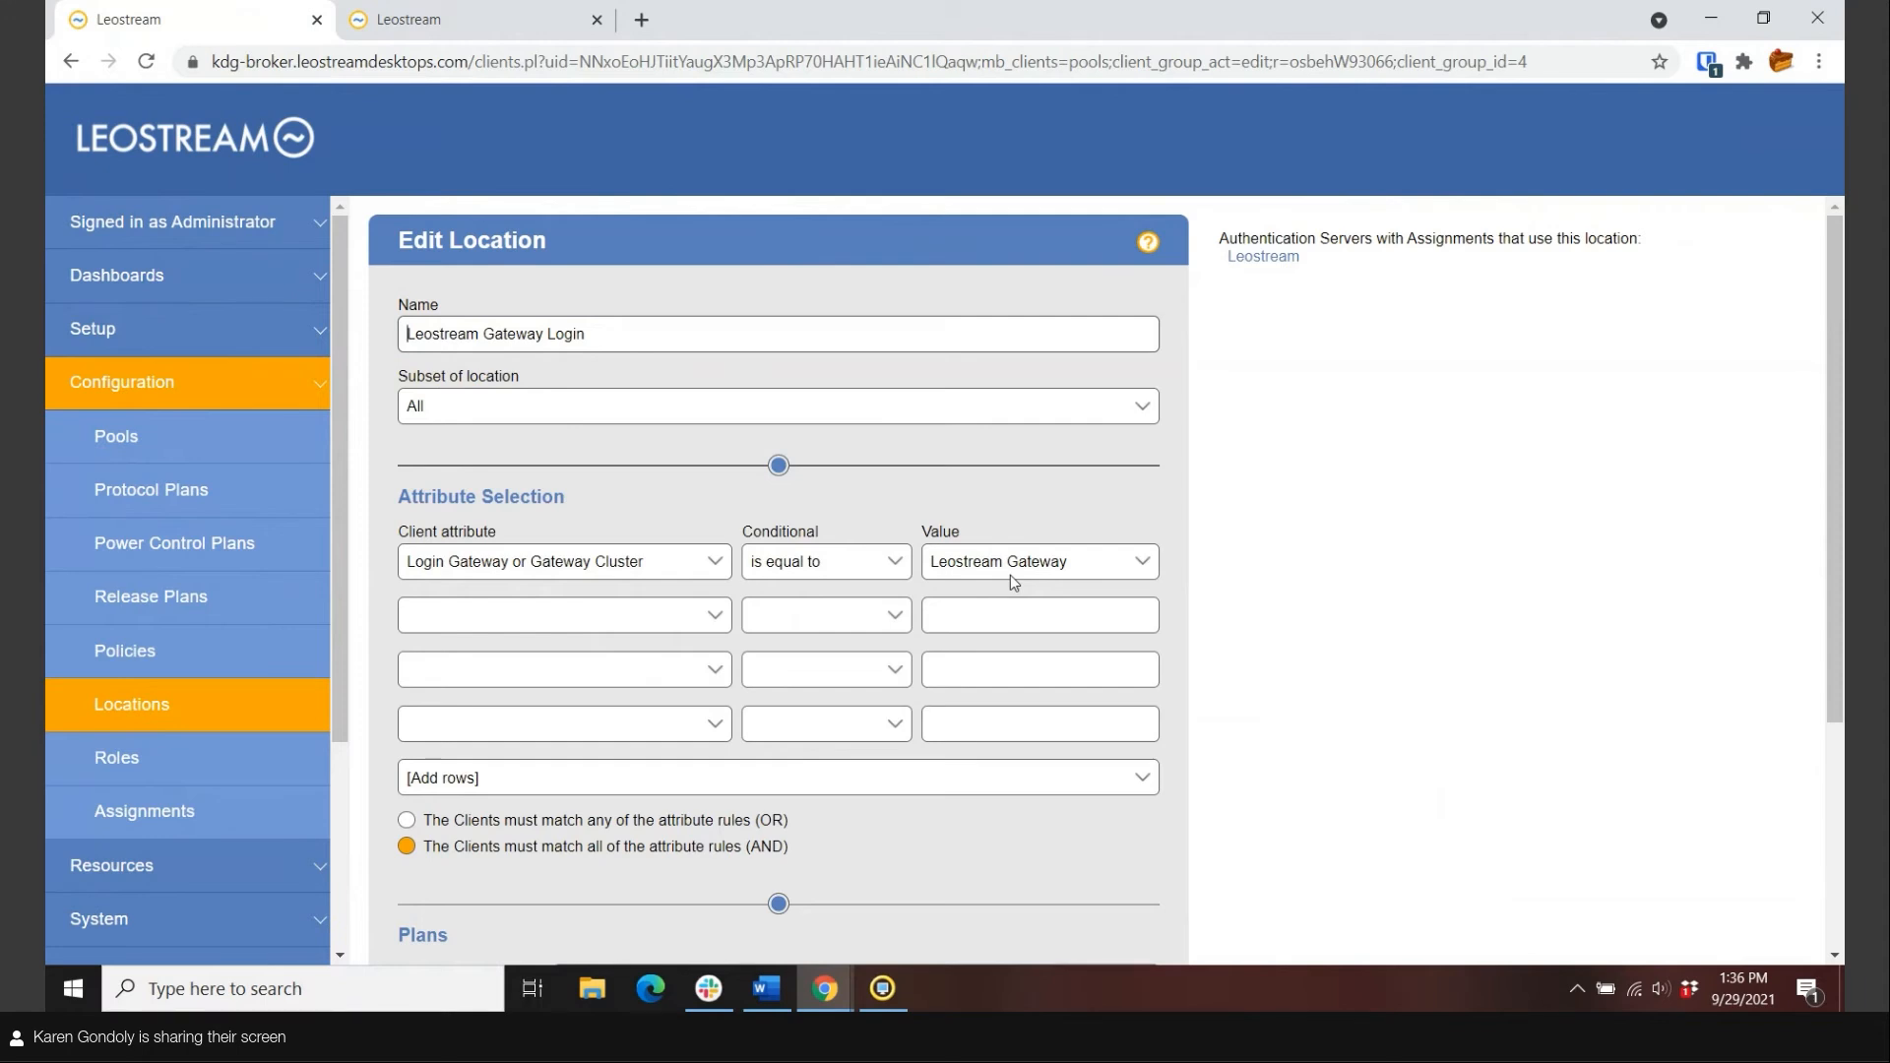
left_click(163, 800)
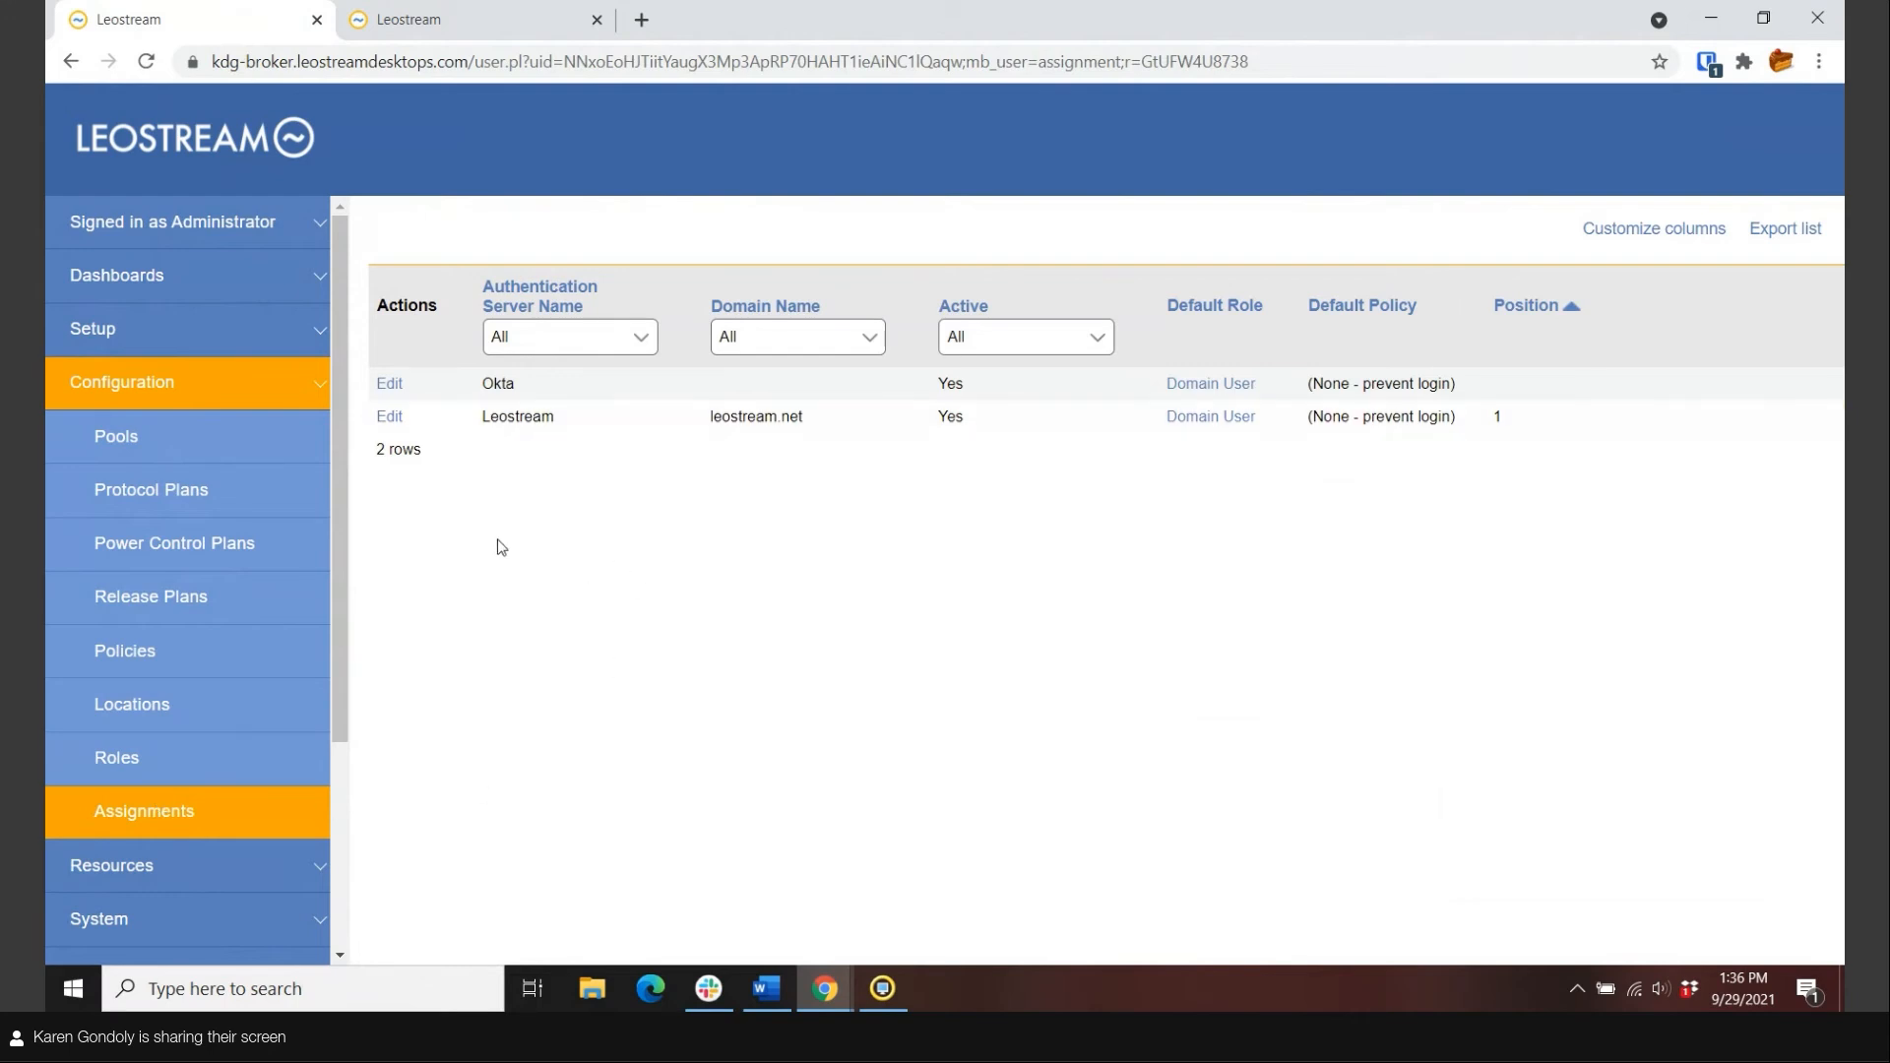
Check Okta's assignment rules, then open Leostream's rules requiring Duo and mapping Students to On-Prem Employee Desktops.
left_click(391, 384)
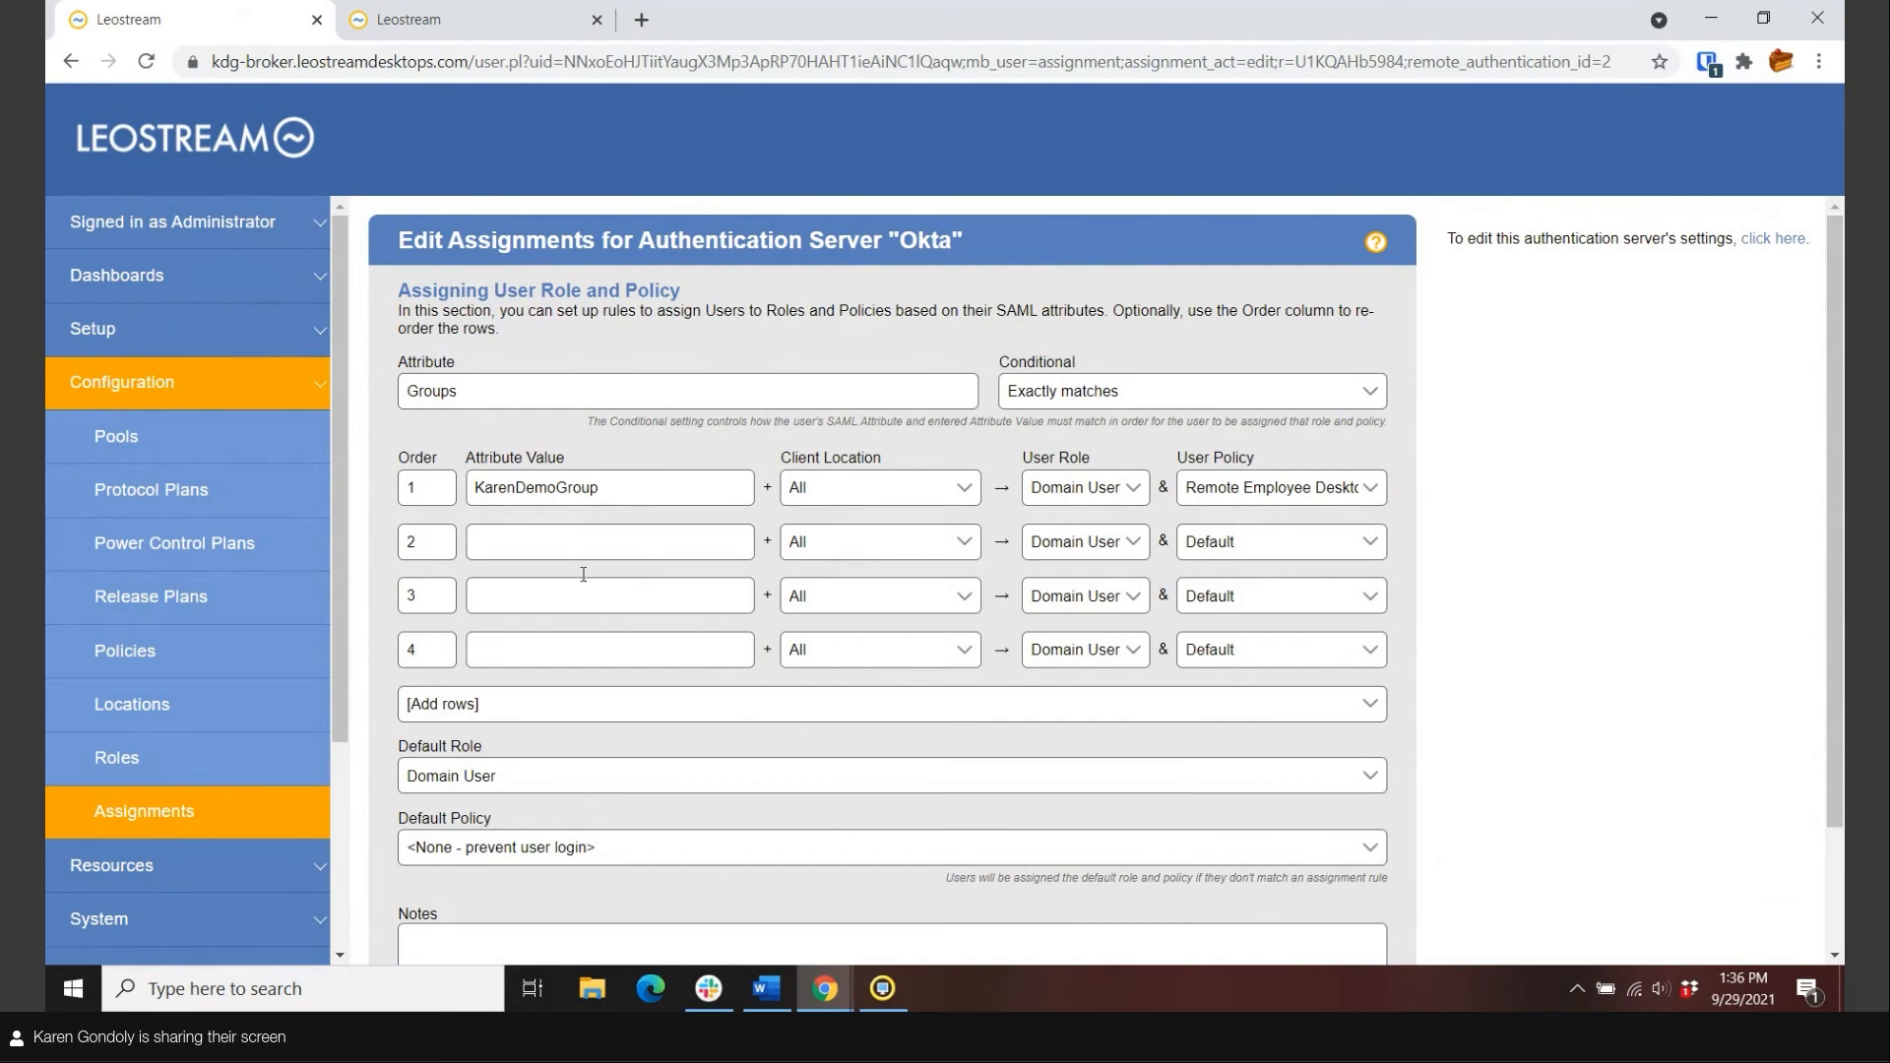
left_click(126, 813)
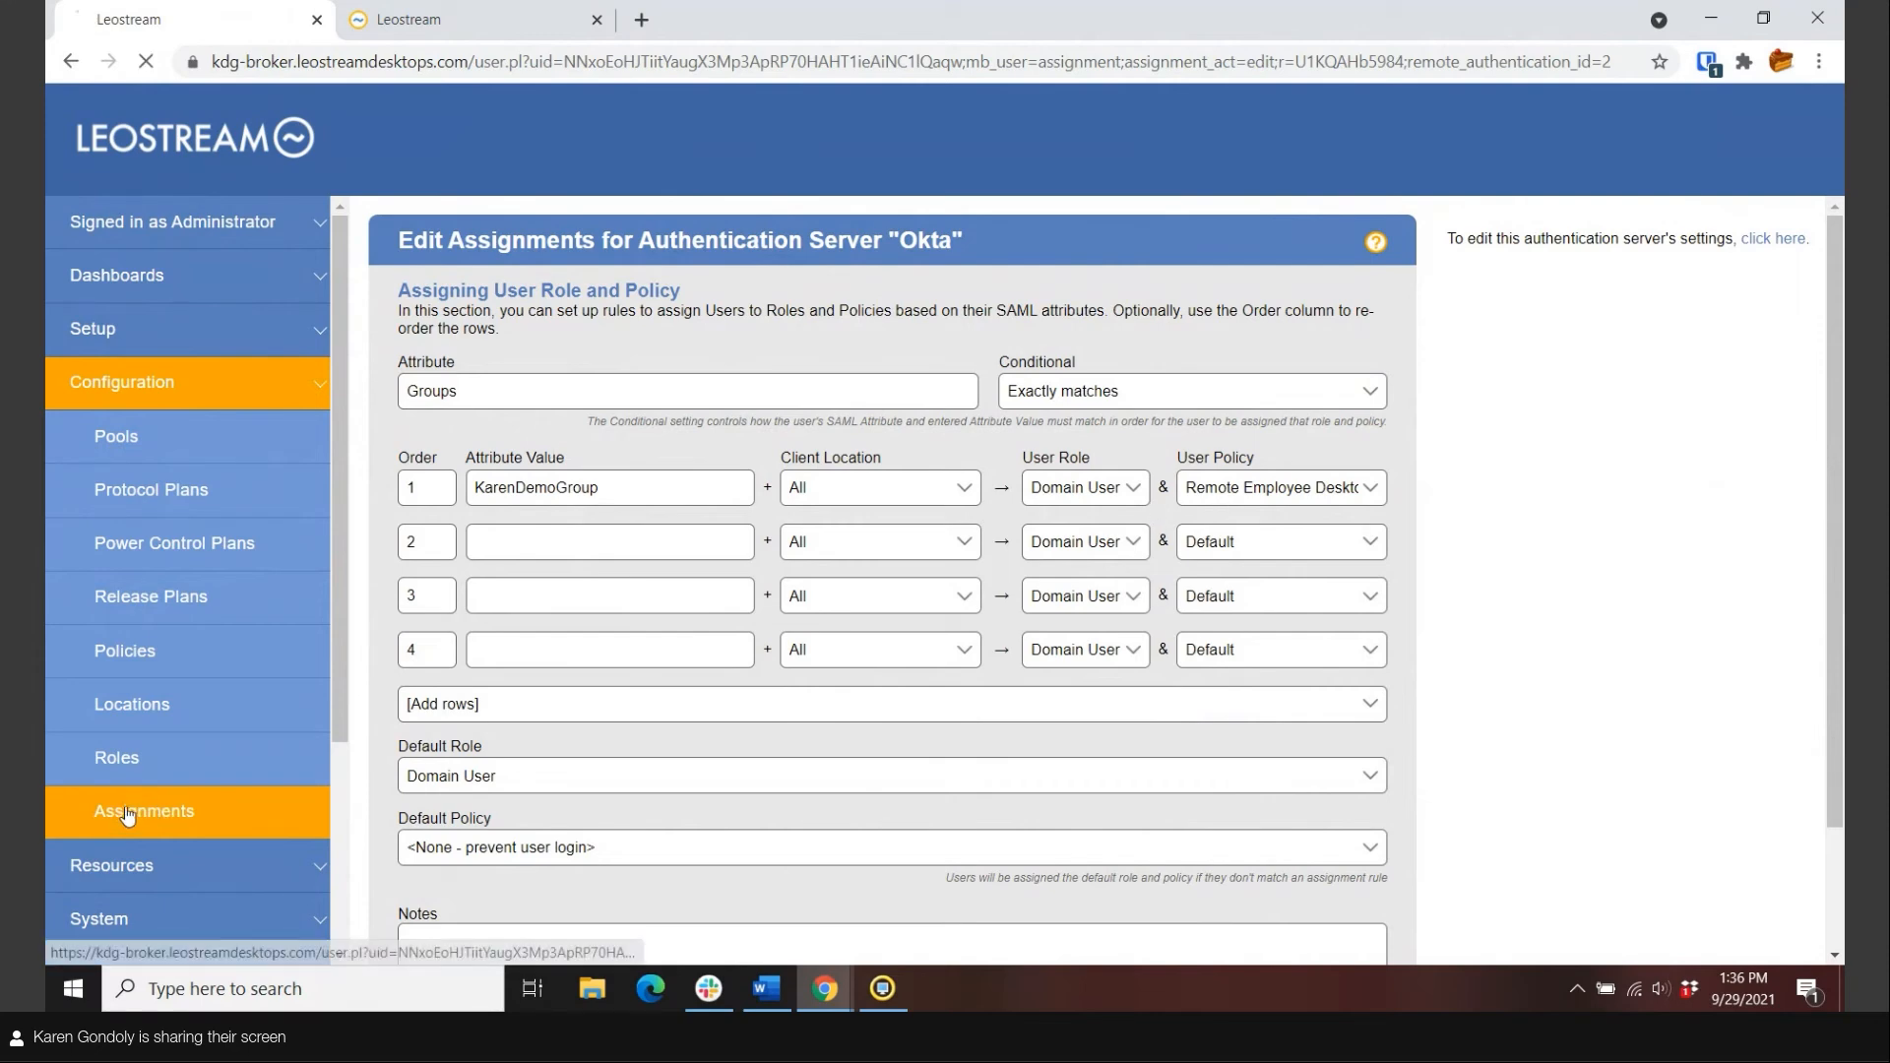
left_click(389, 419)
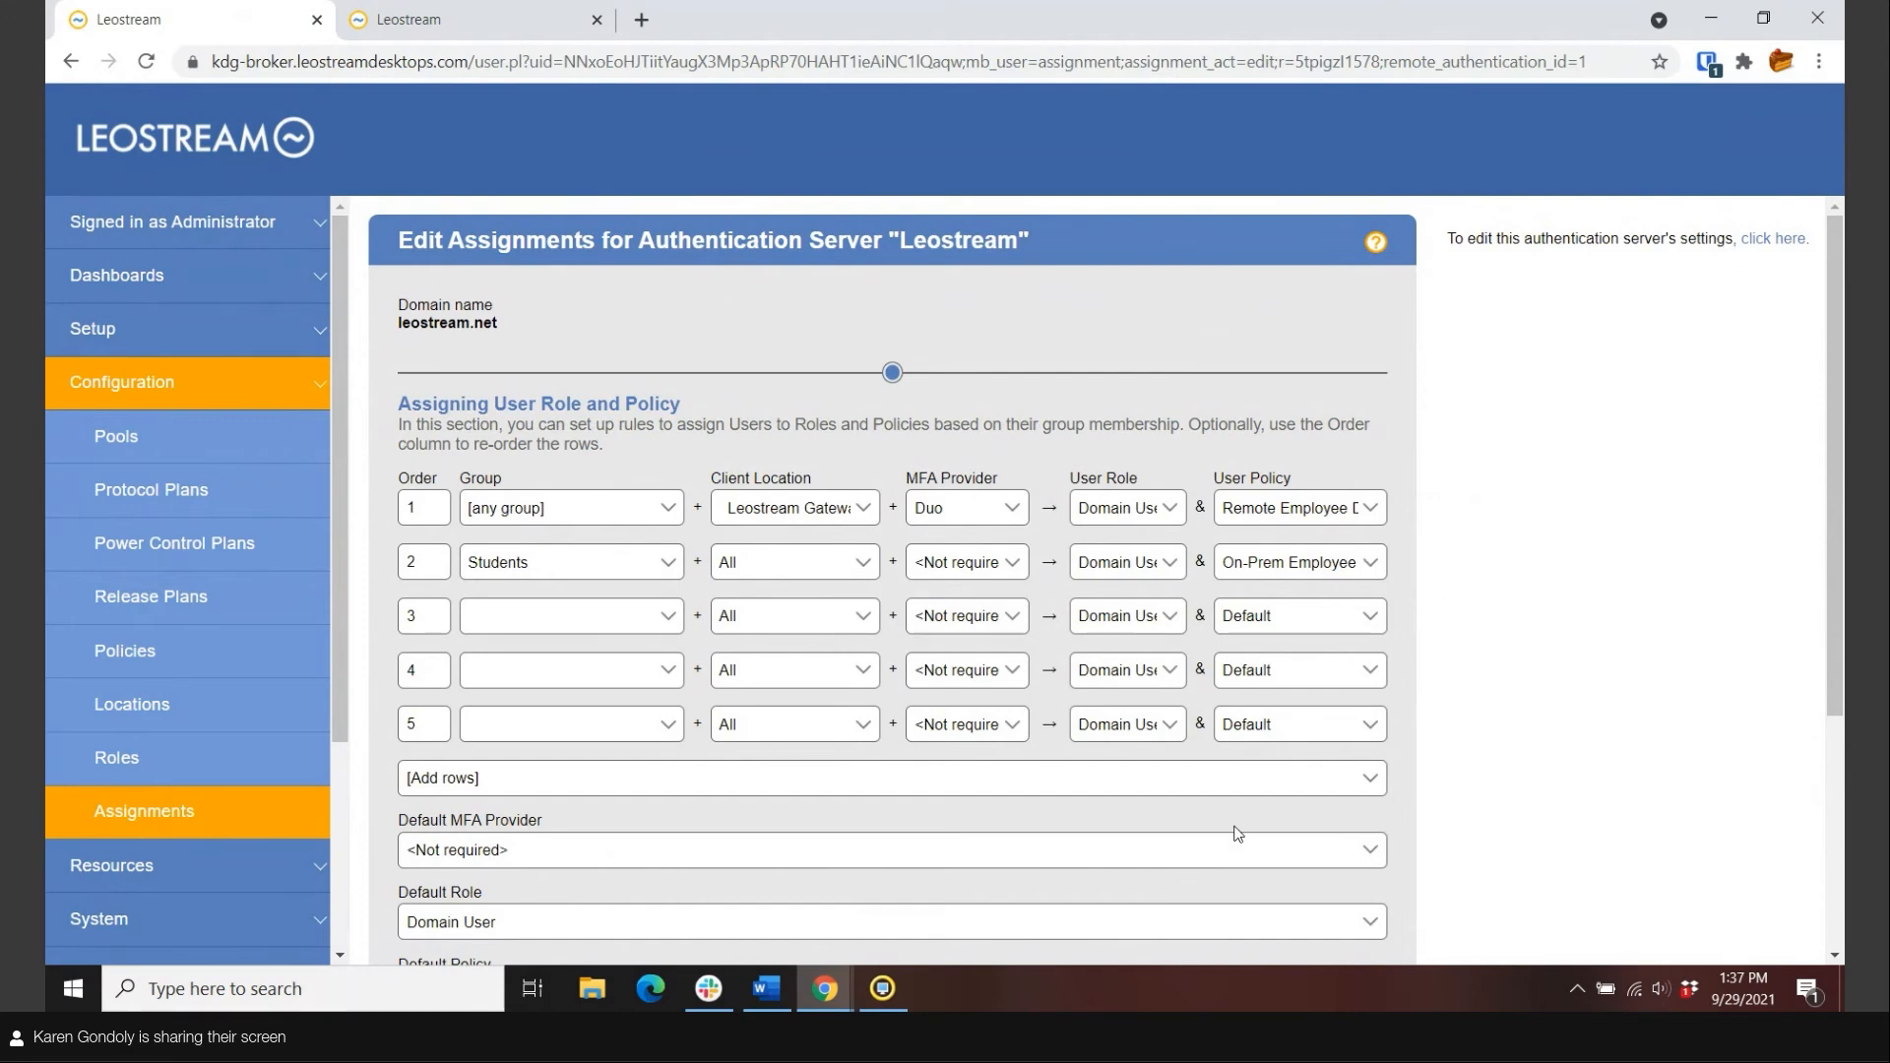
In Leostream Connect, verify the broker address in Options unchanged, then log in and request the Duo push.
left_click(891, 996)
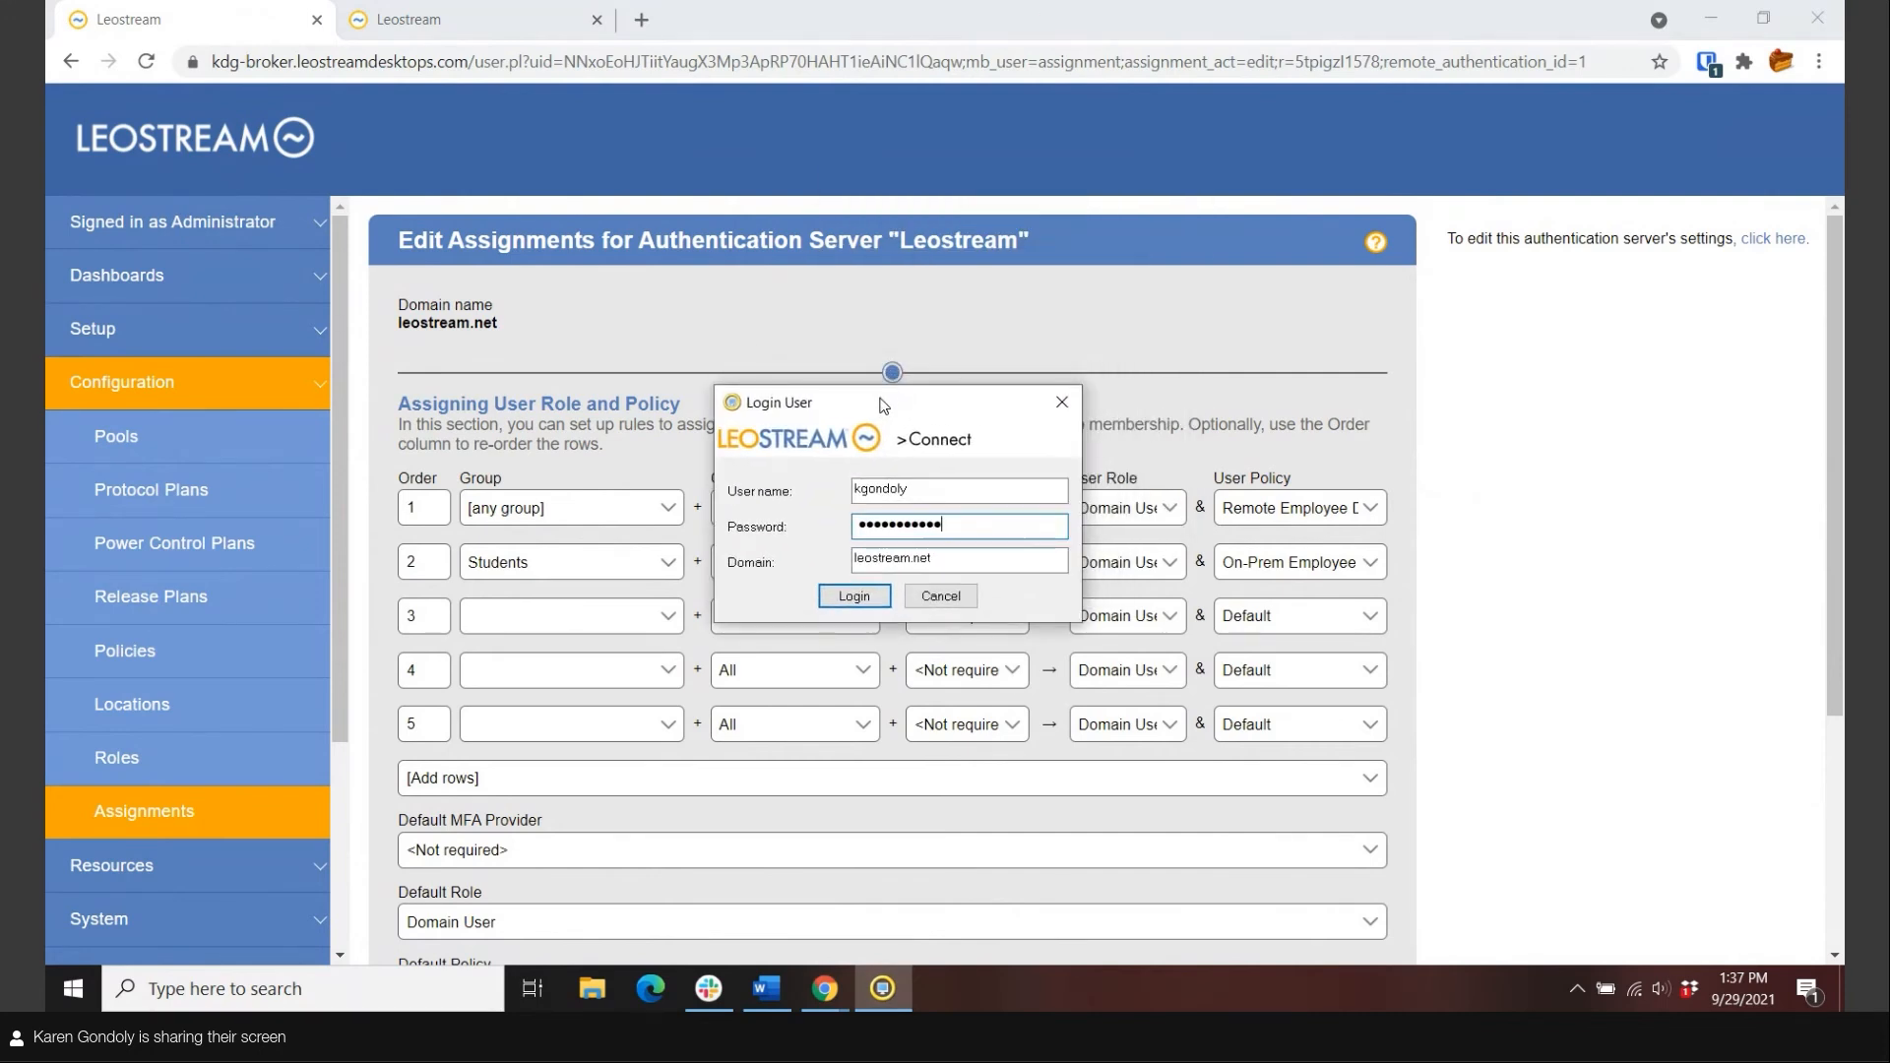
double_click(758, 590)
left_click(802, 332)
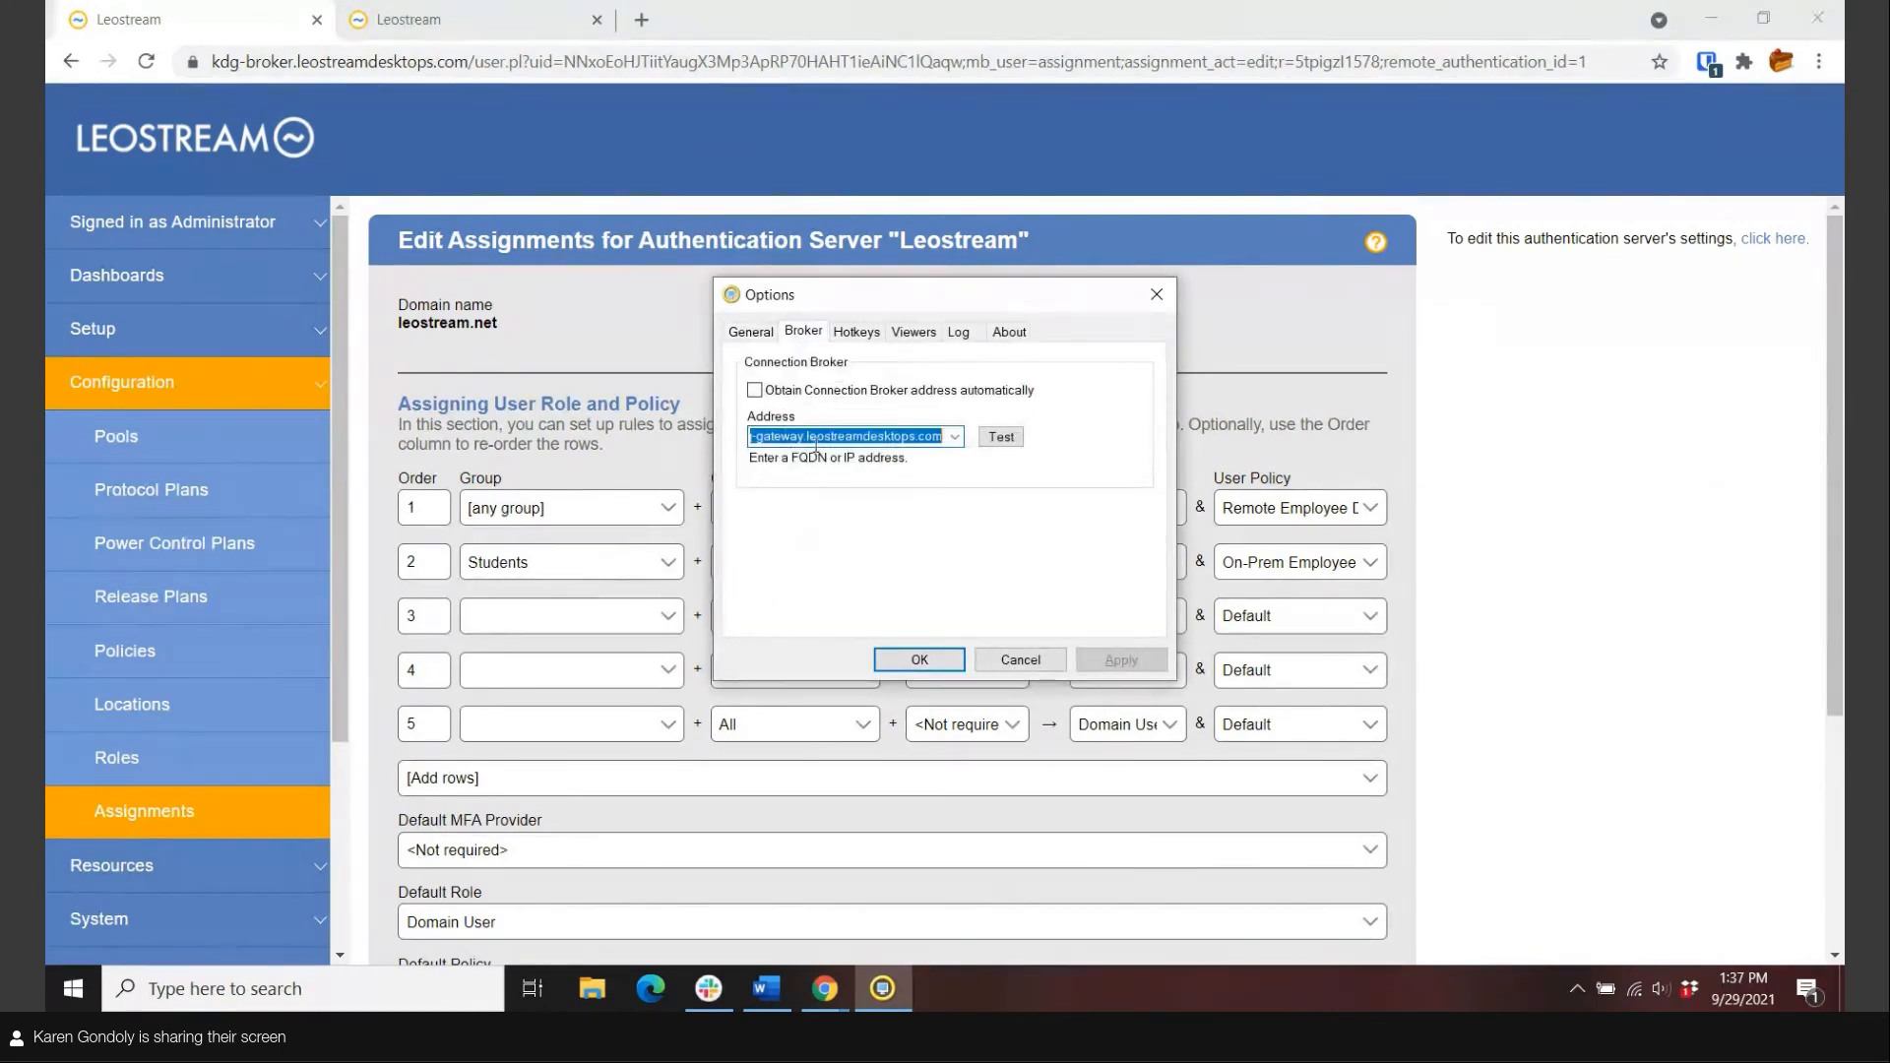
left_click(808, 436)
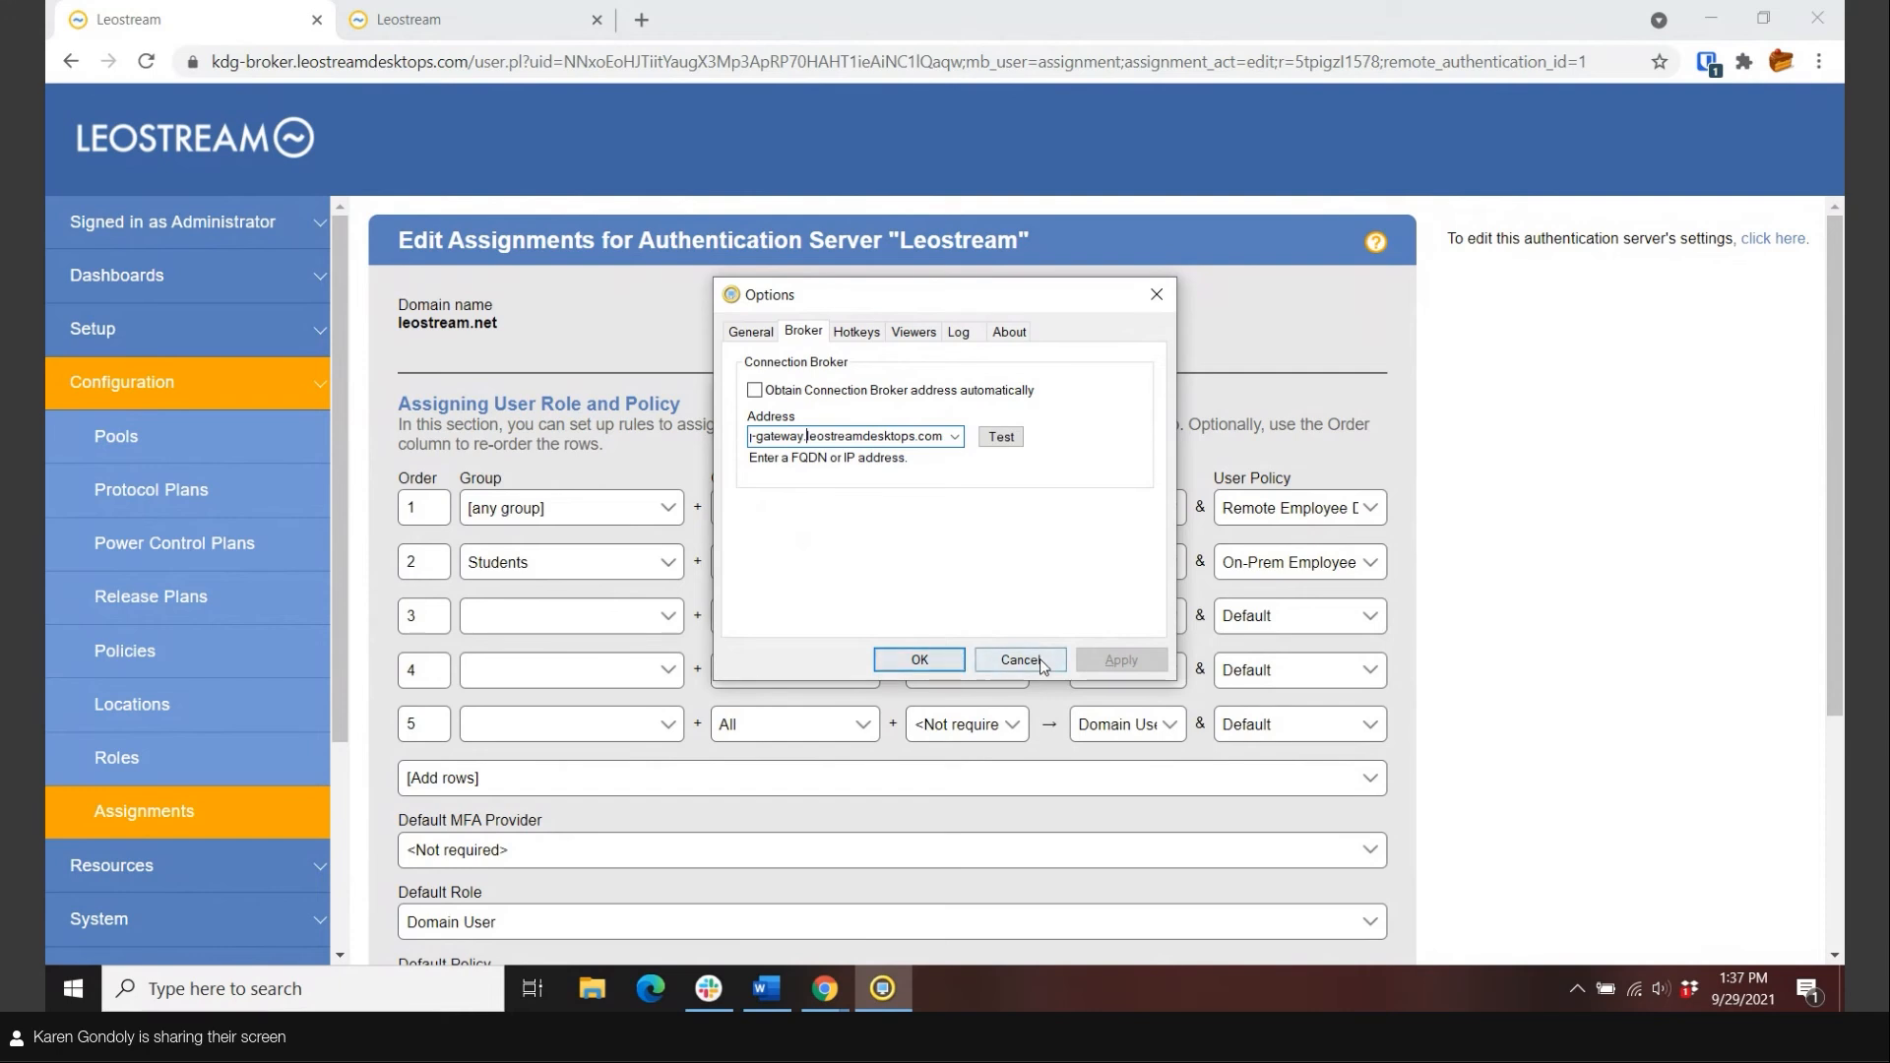
left_click(976, 657)
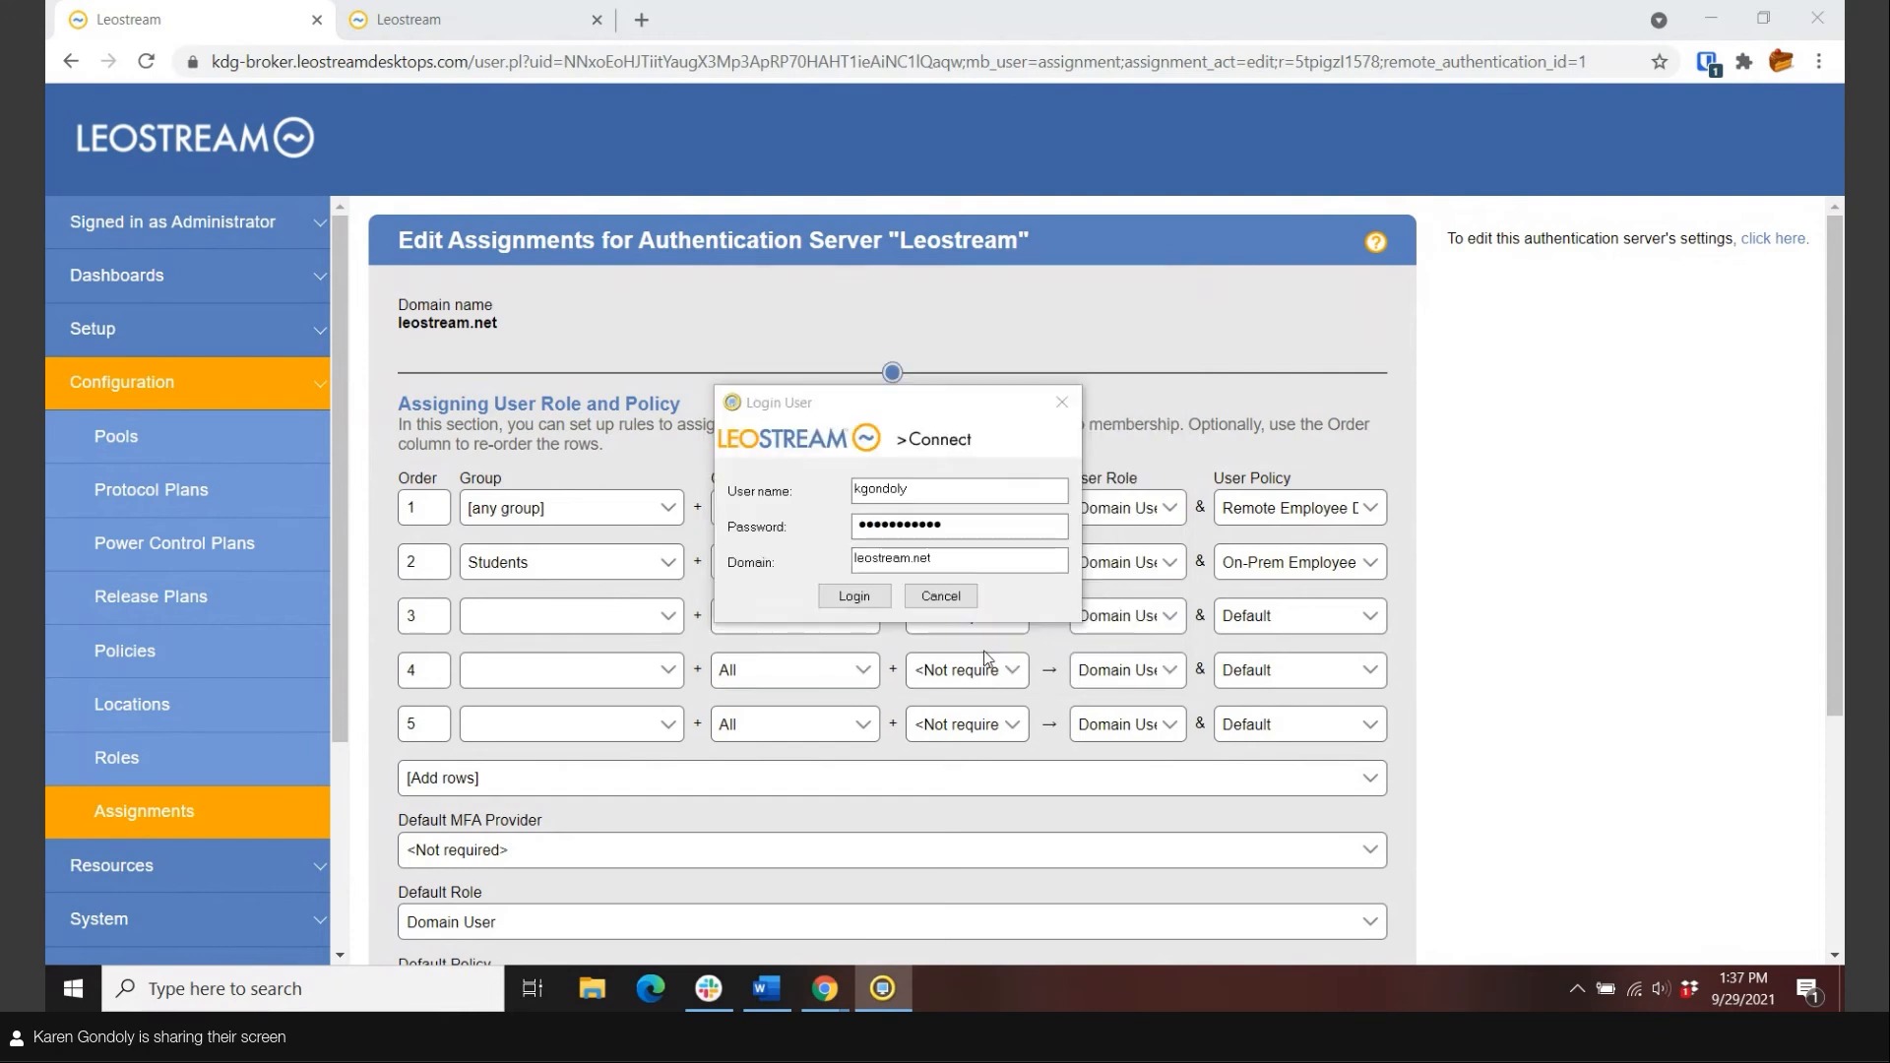
left_click(845, 603)
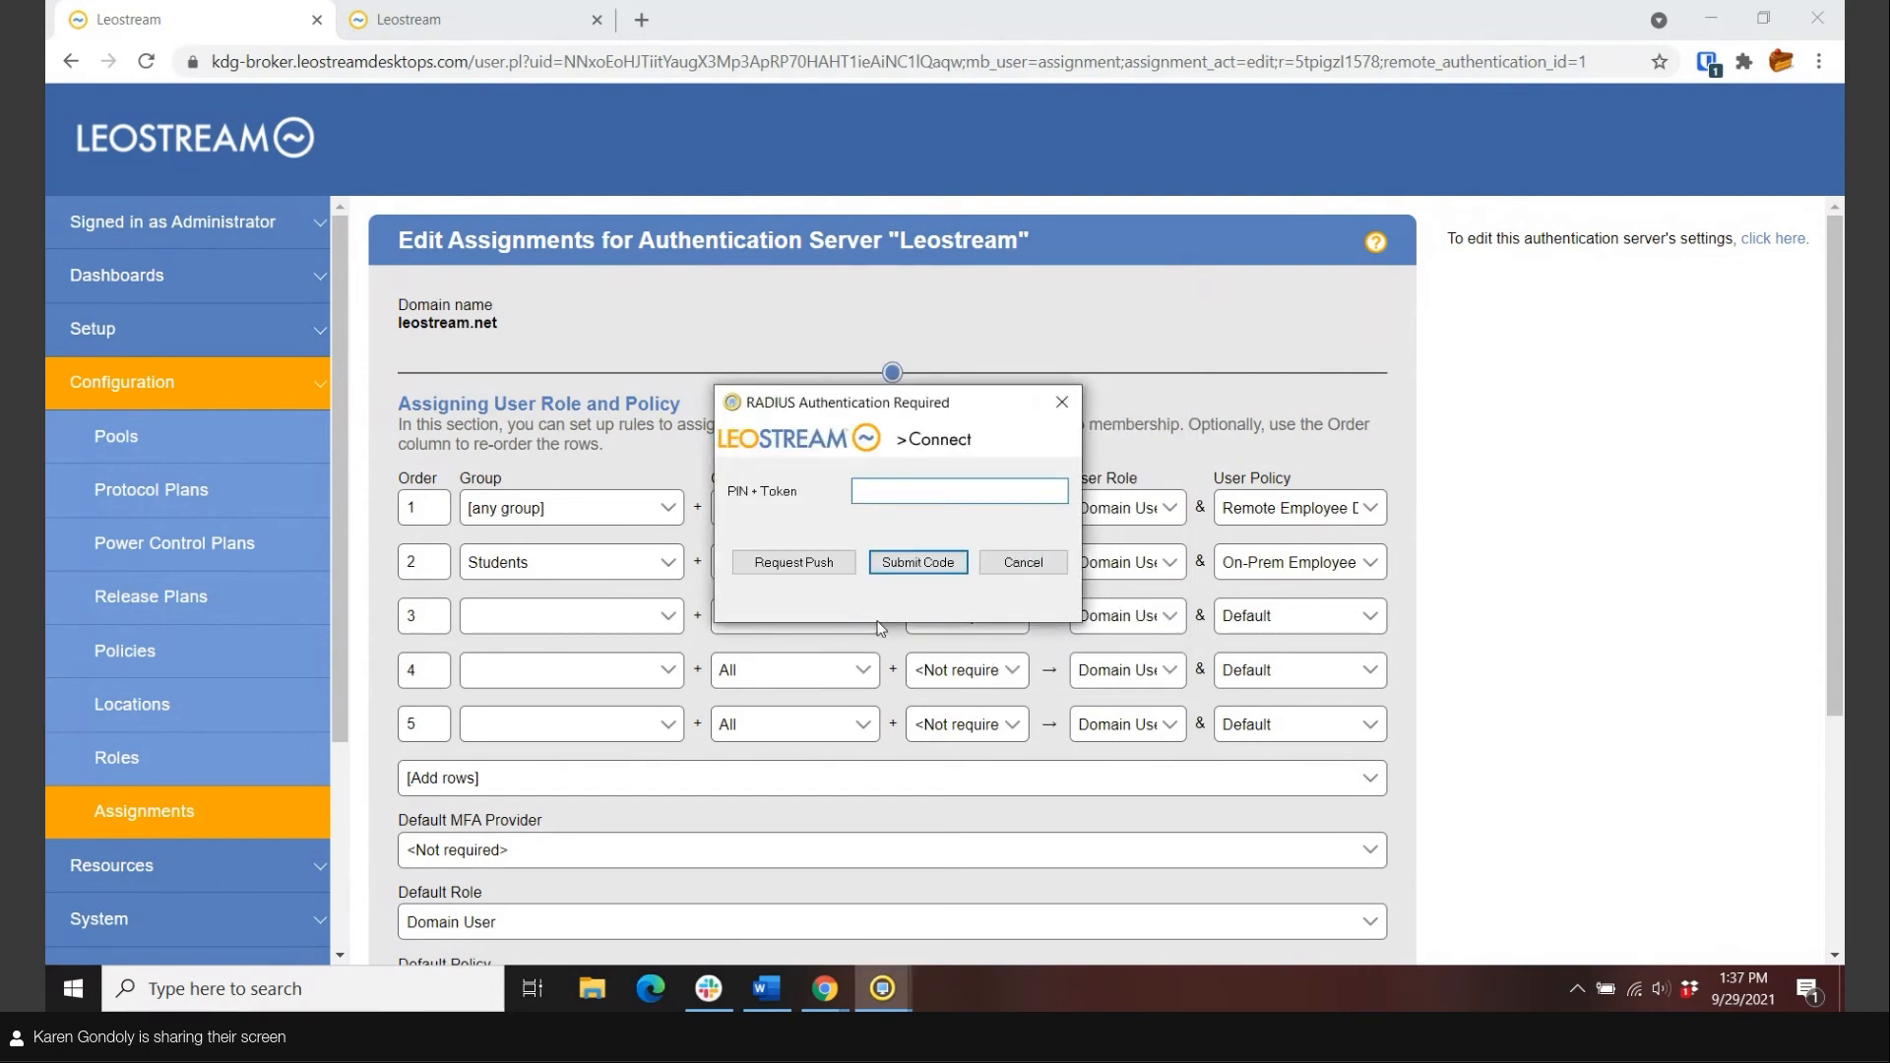
left_click(787, 565)
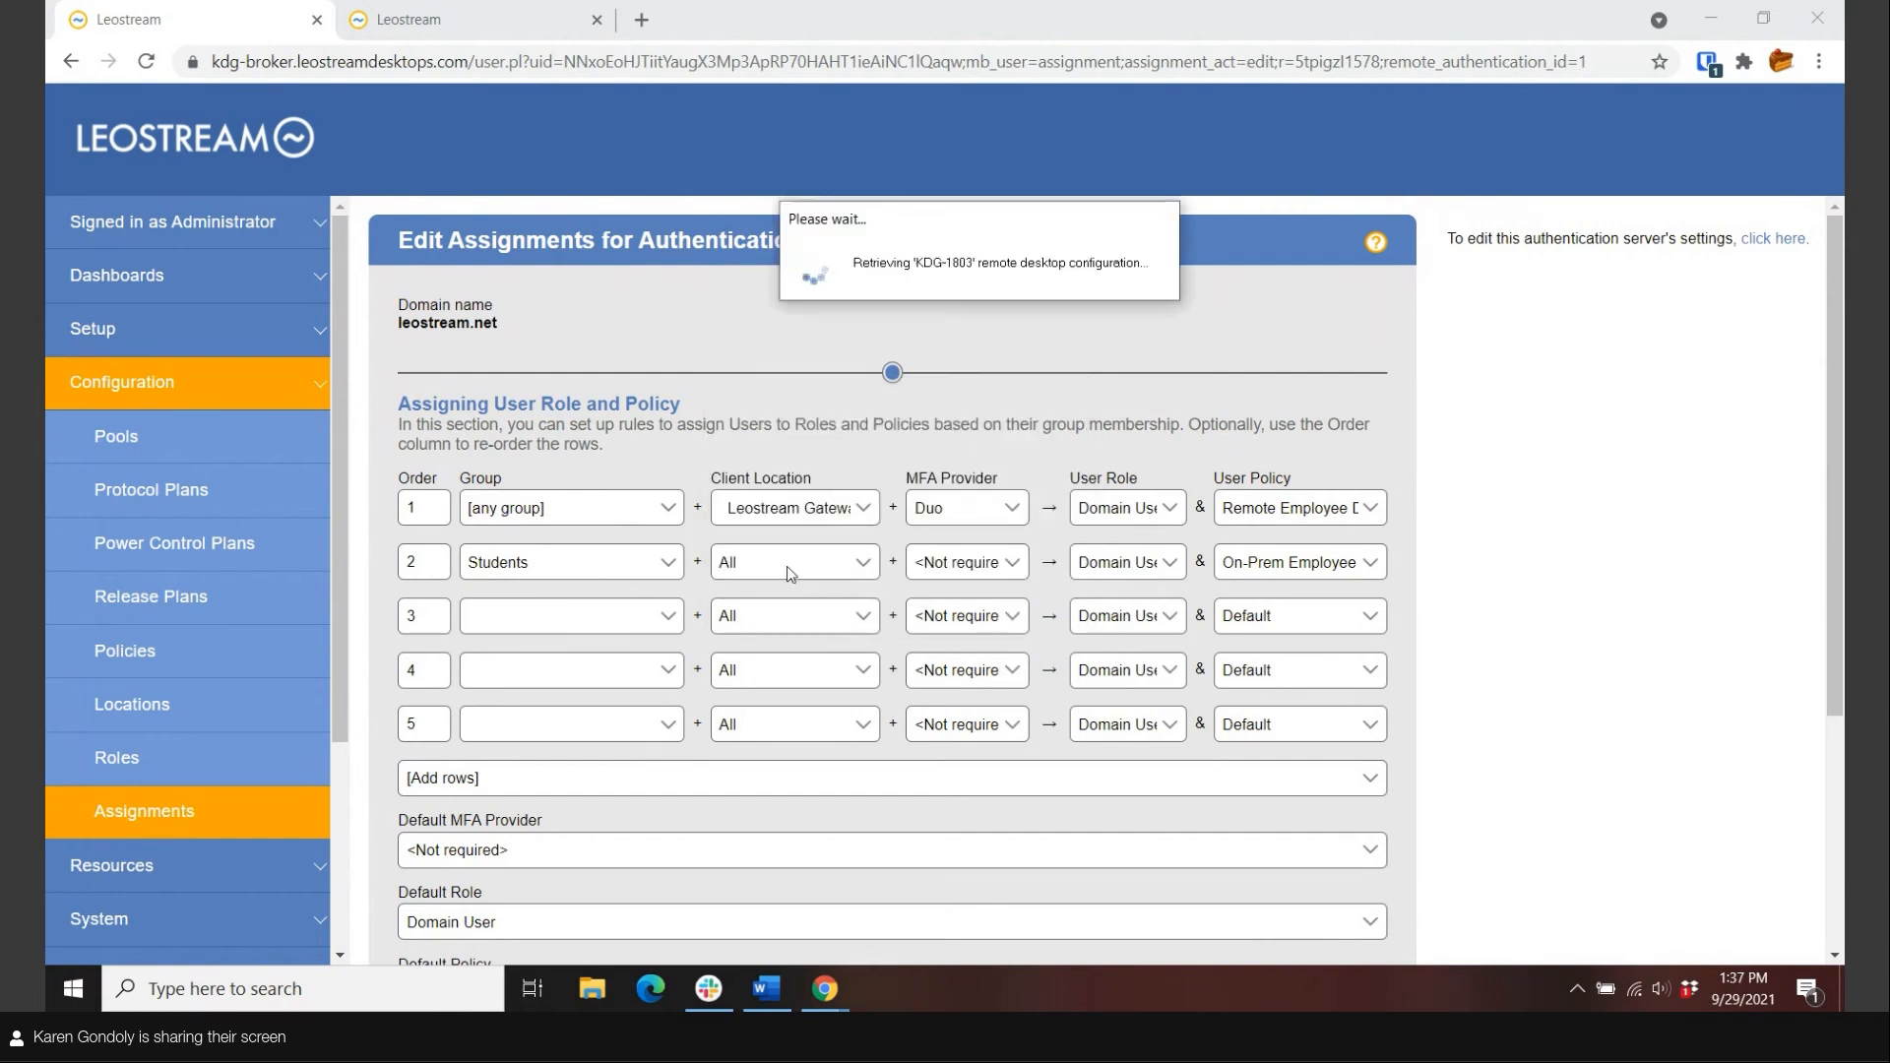
Open the System Log under System and review its entries.
left_click(196, 918)
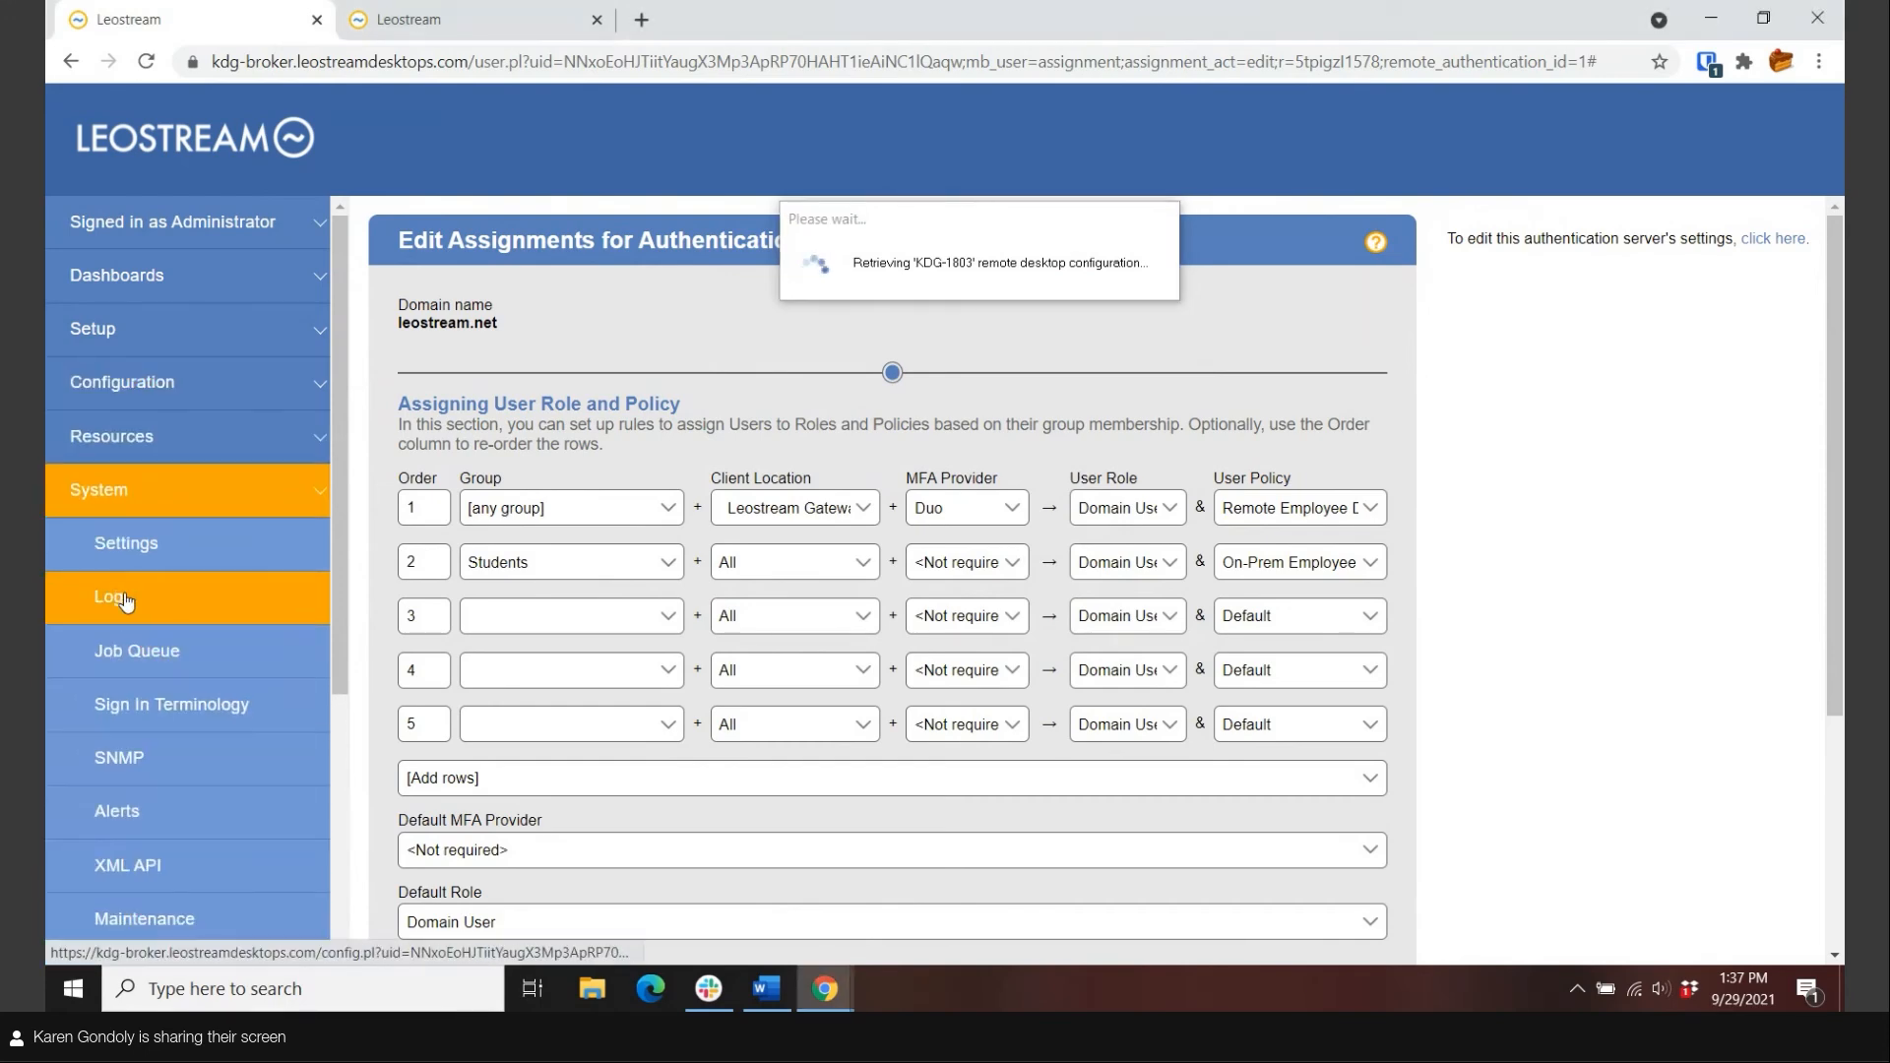
left_click(125, 598)
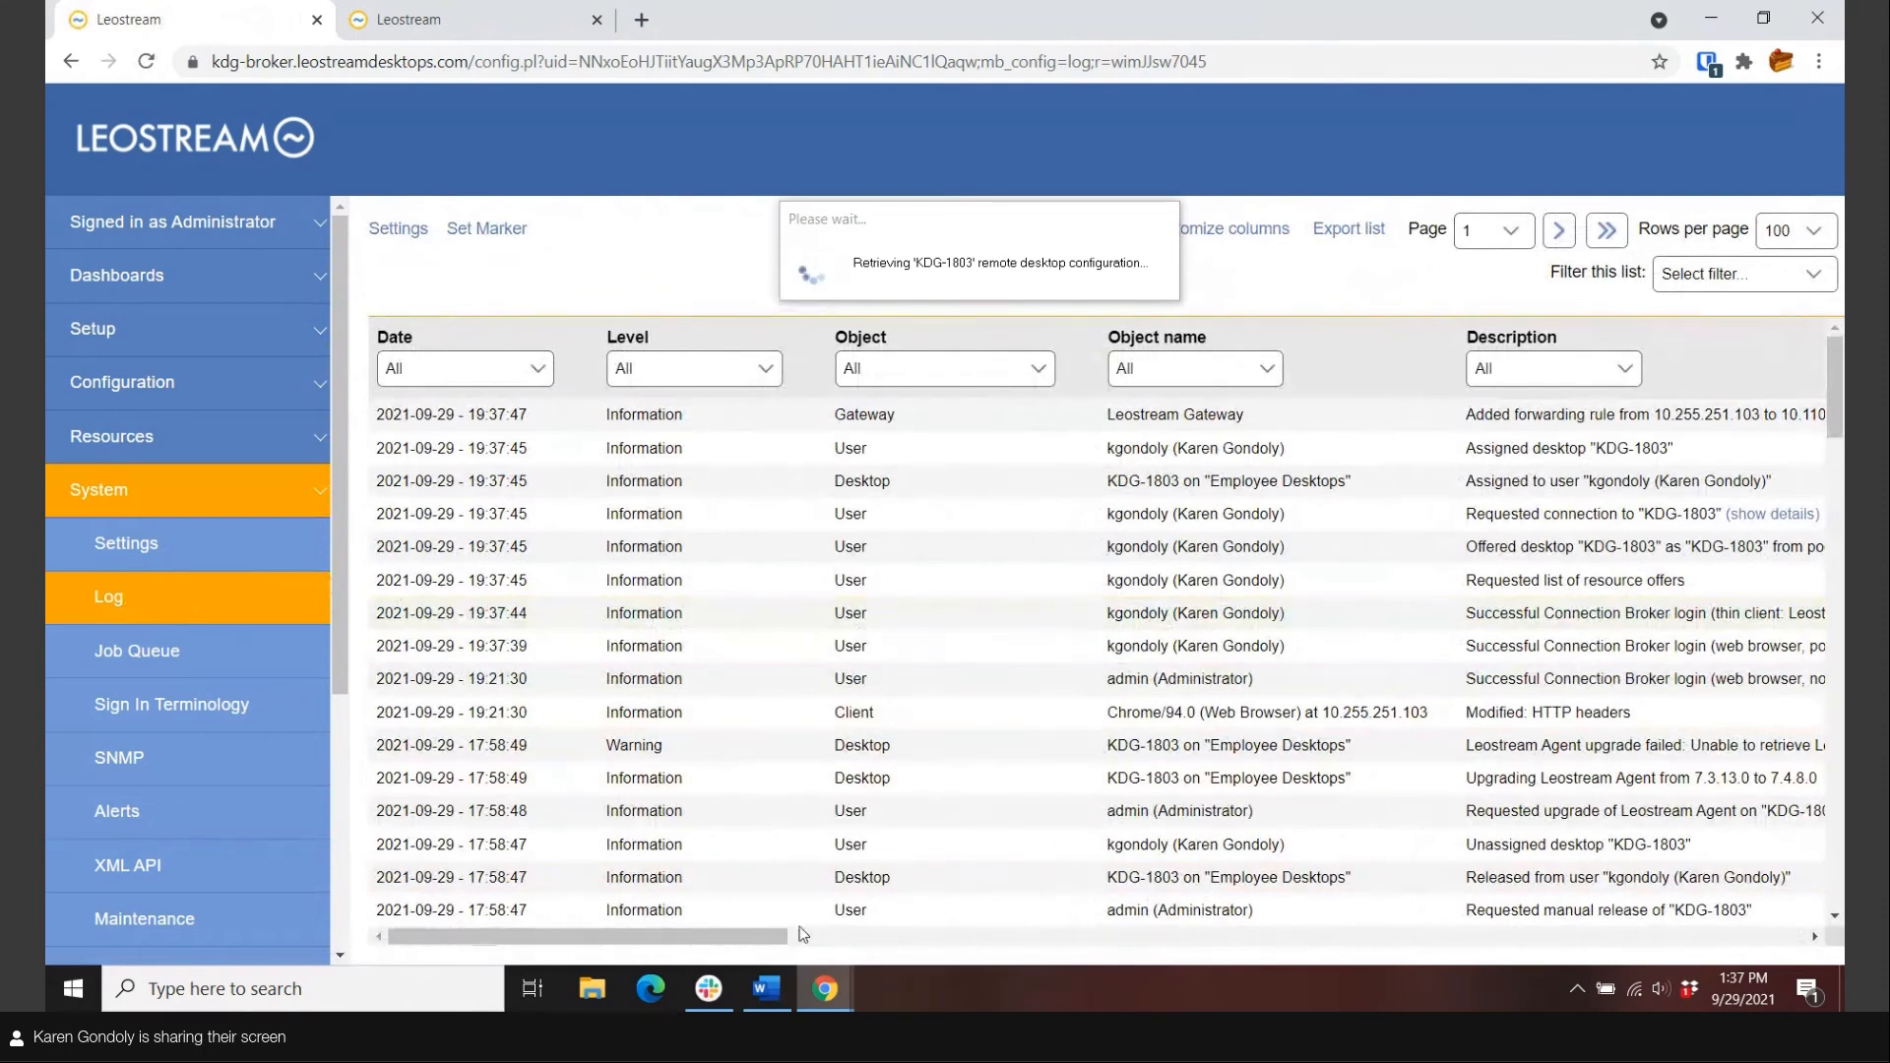
left_click_drag(801, 927, 1017, 931)
scroll(760, 889, "up", 4)
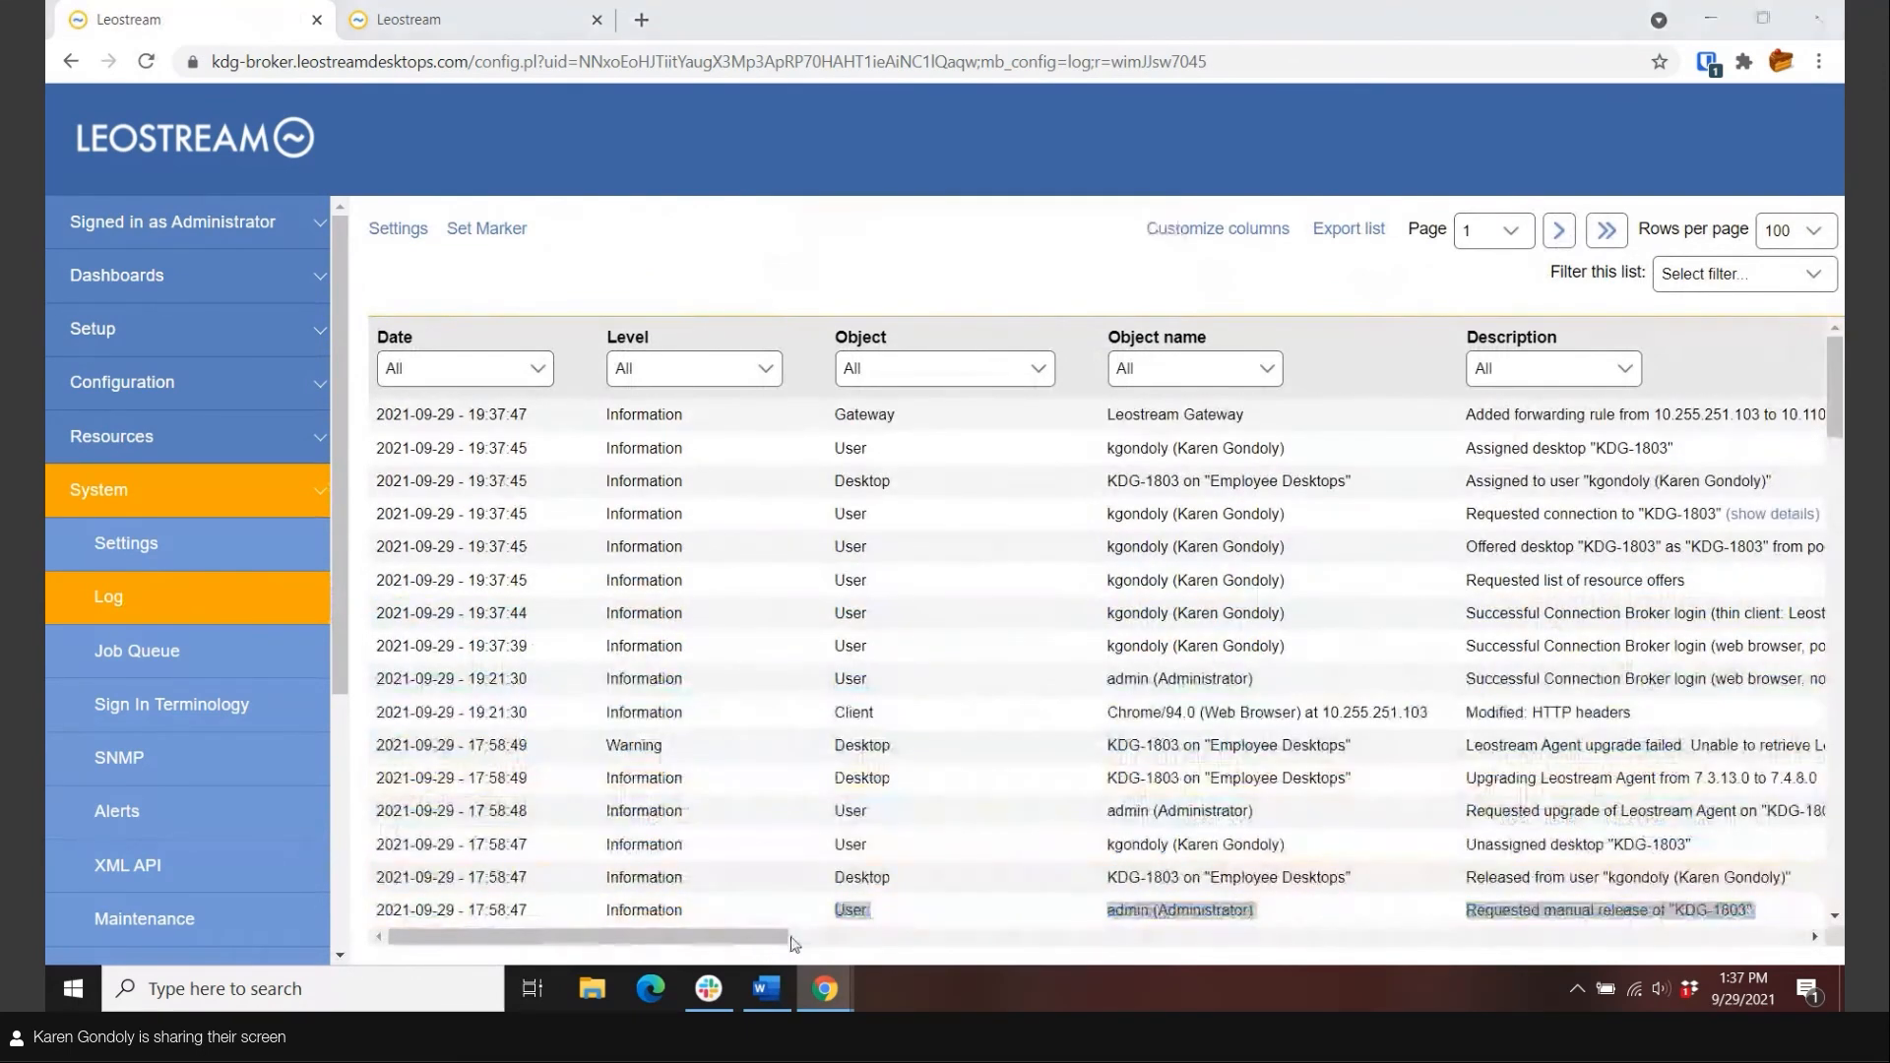
Launch the KDG-1803 remote session in a window, then reload the log to show its connection entries.
left_click(1118, 618)
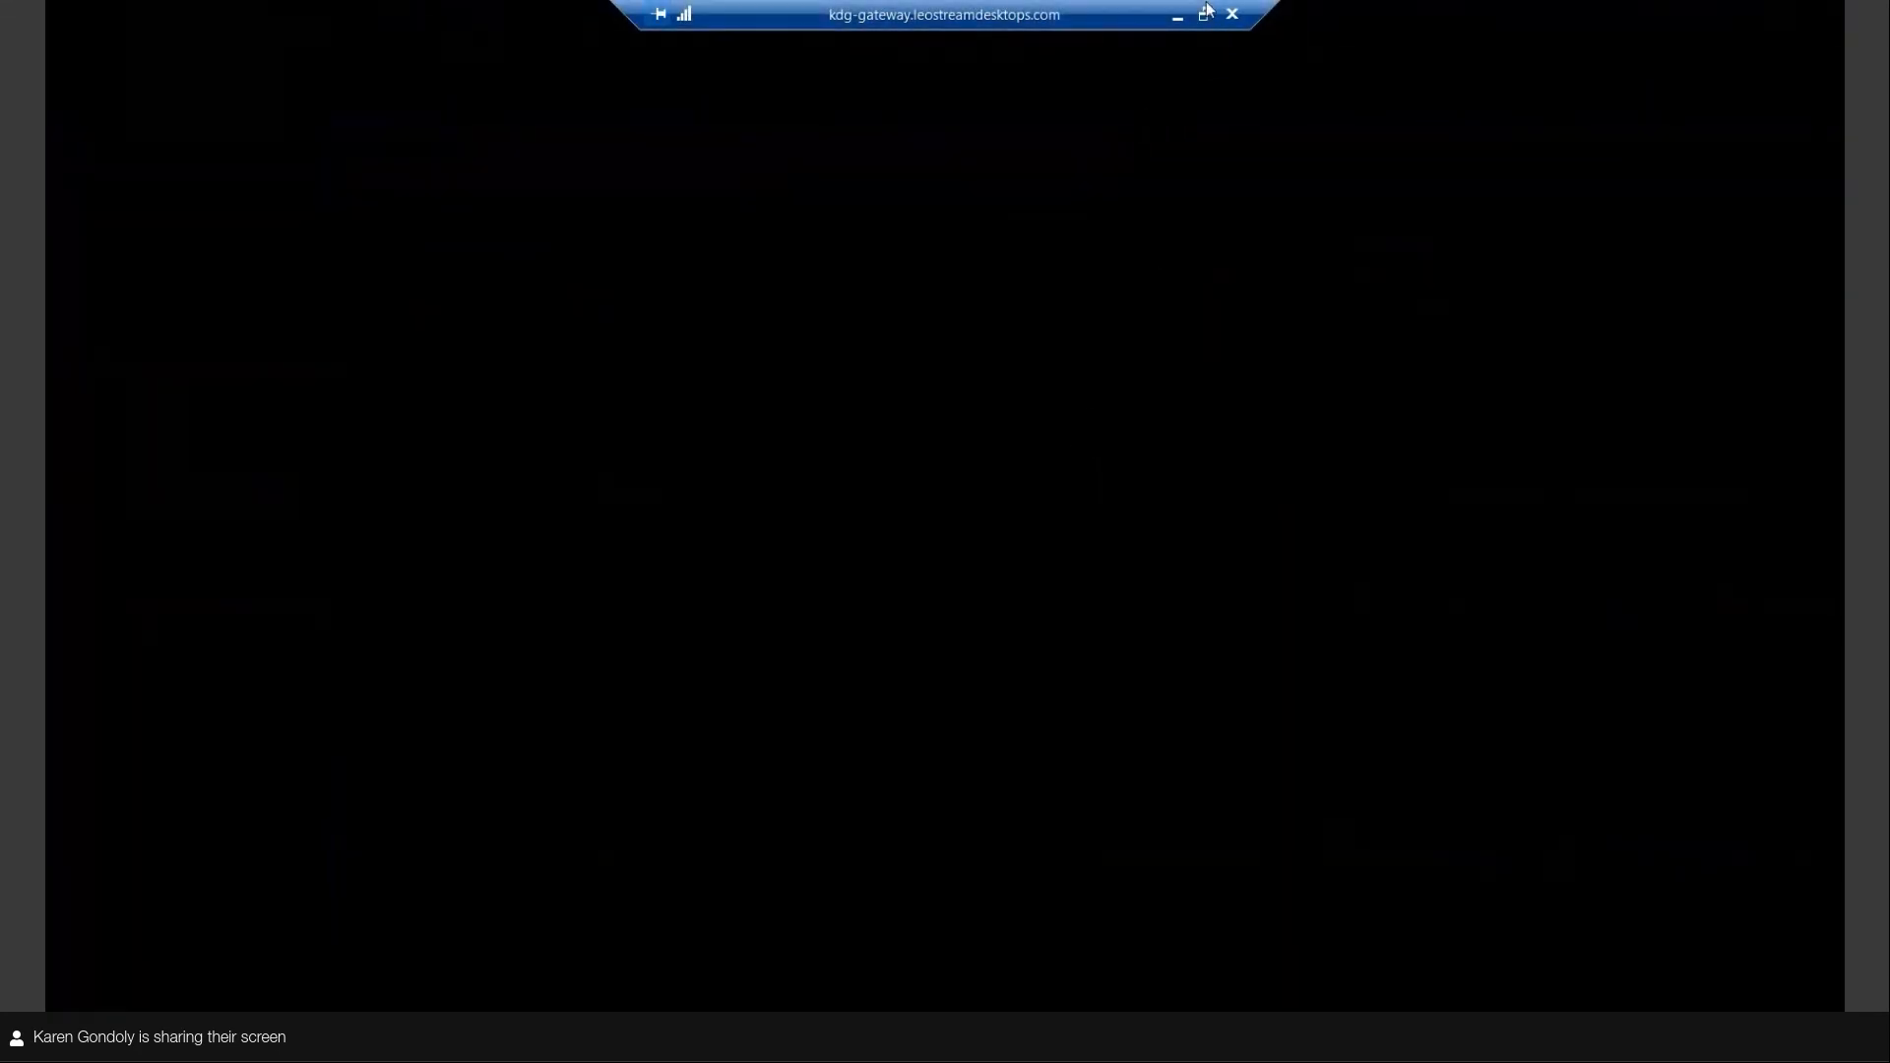
left_click(1204, 14)
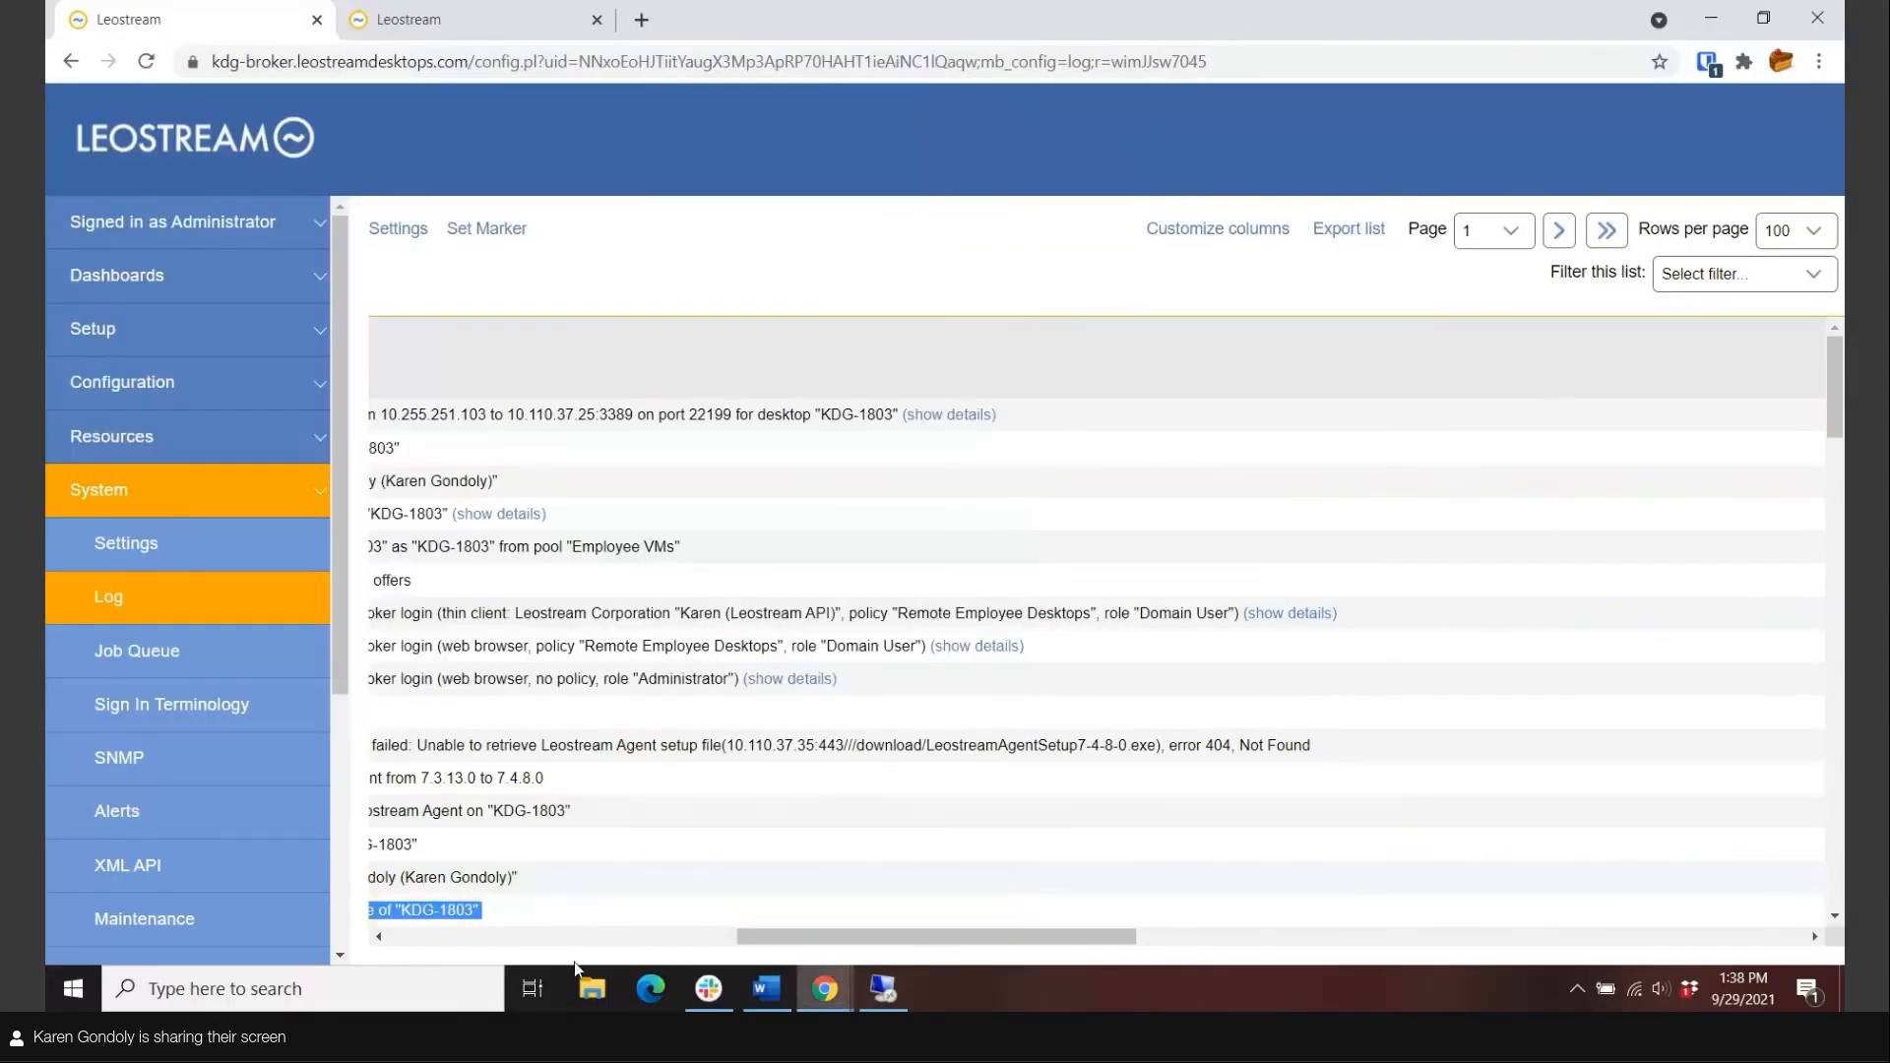
left_click(489, 943)
left_click(490, 943)
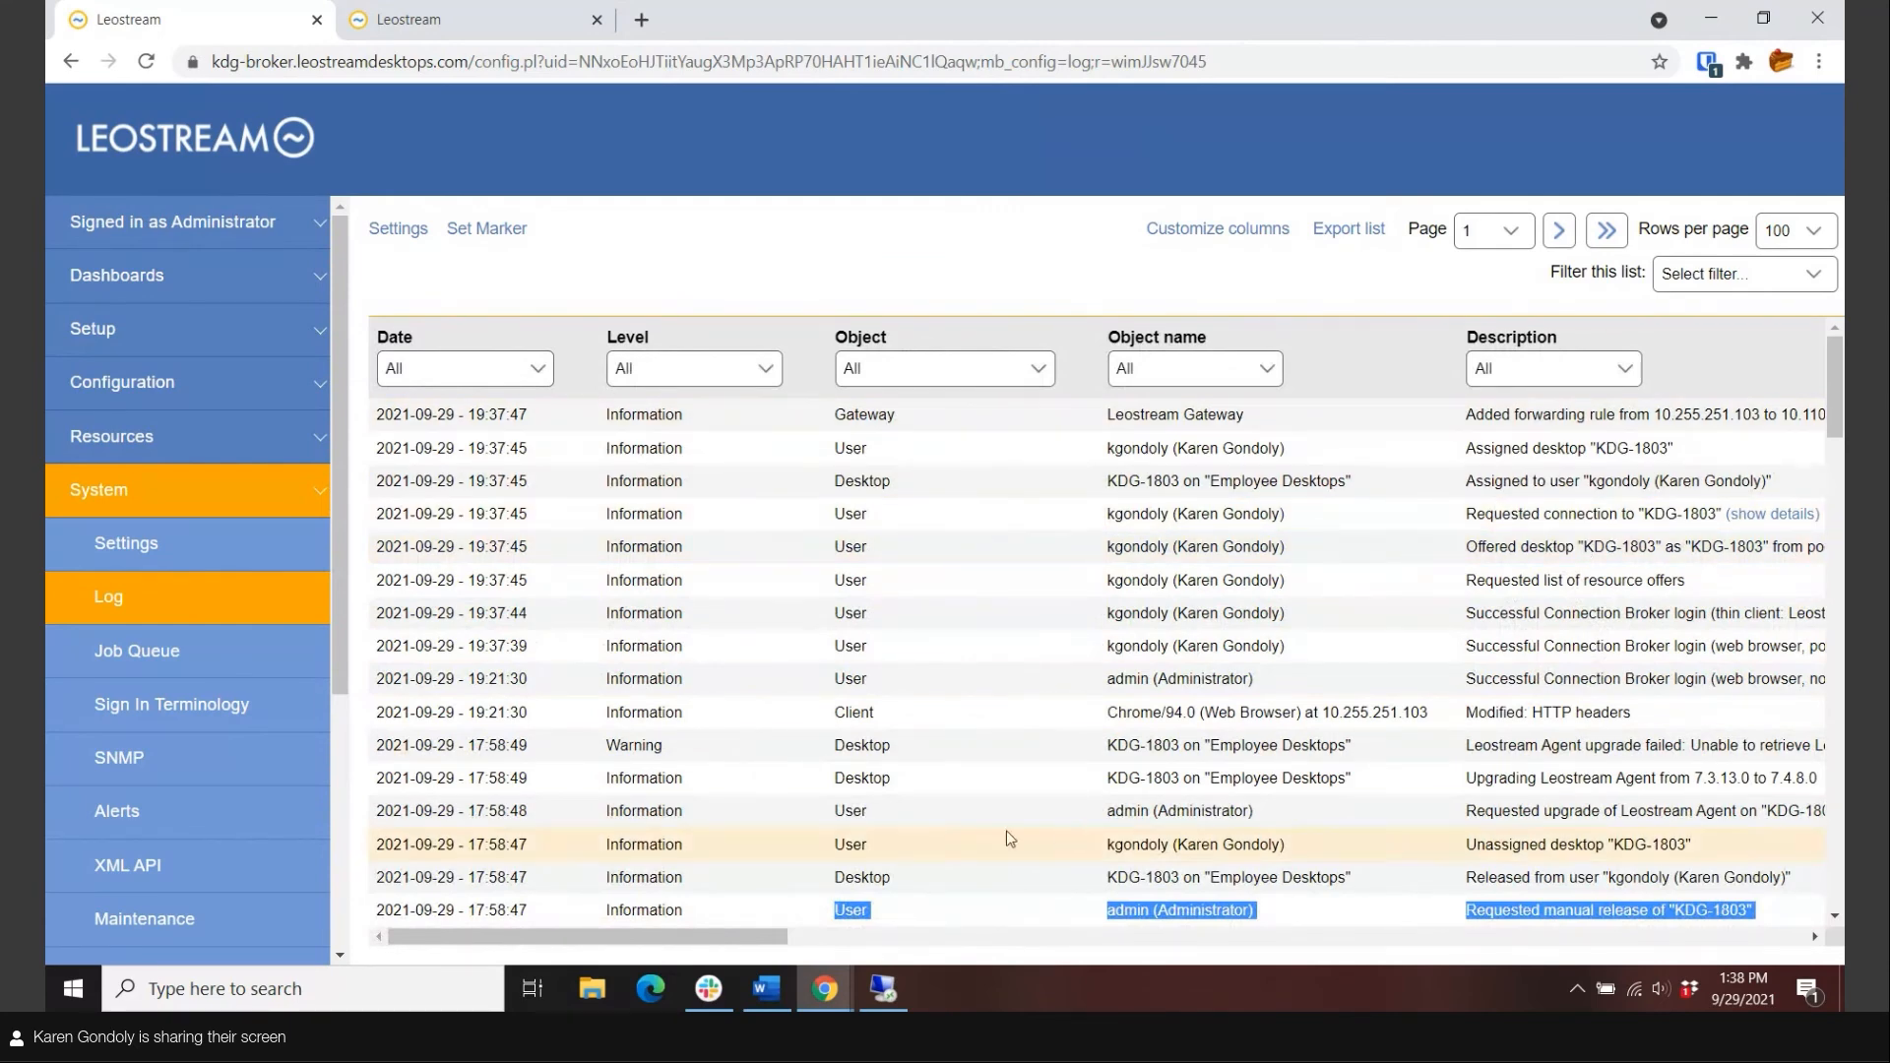
left_click_drag(732, 936, 915, 950)
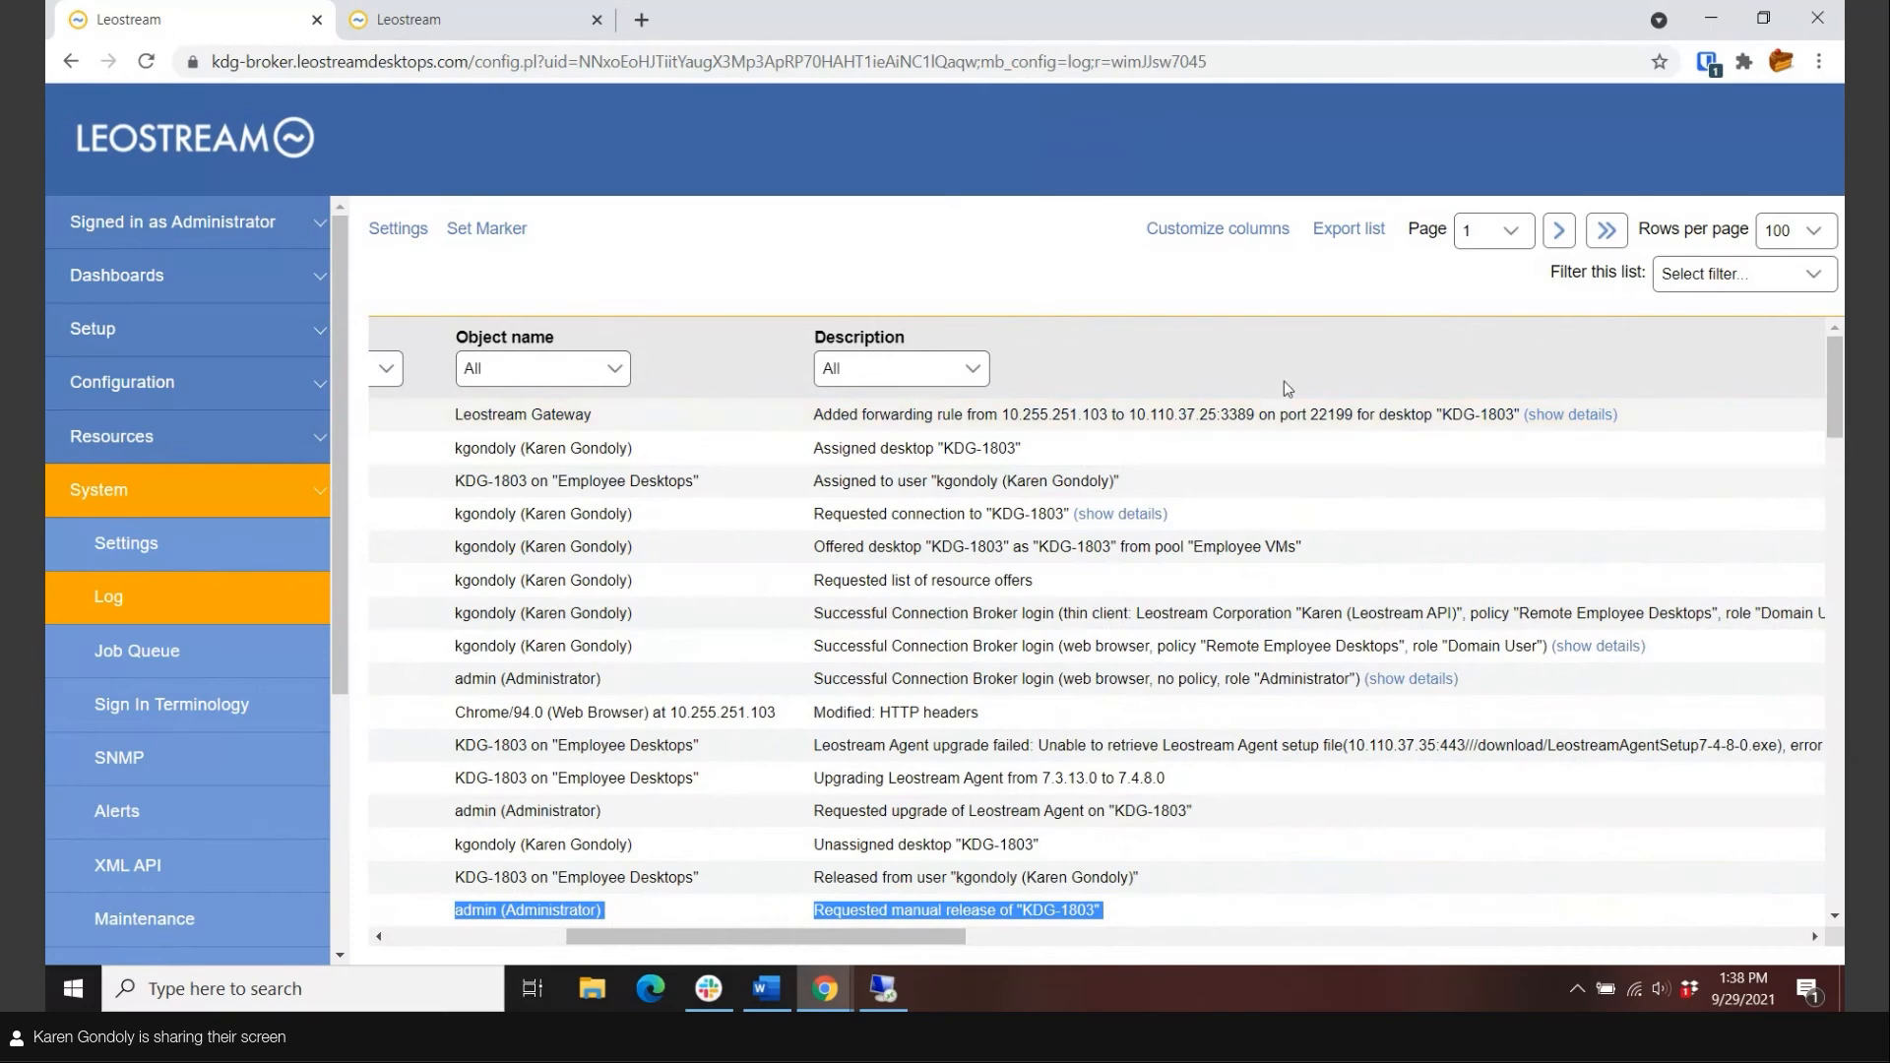
left_click(109, 598)
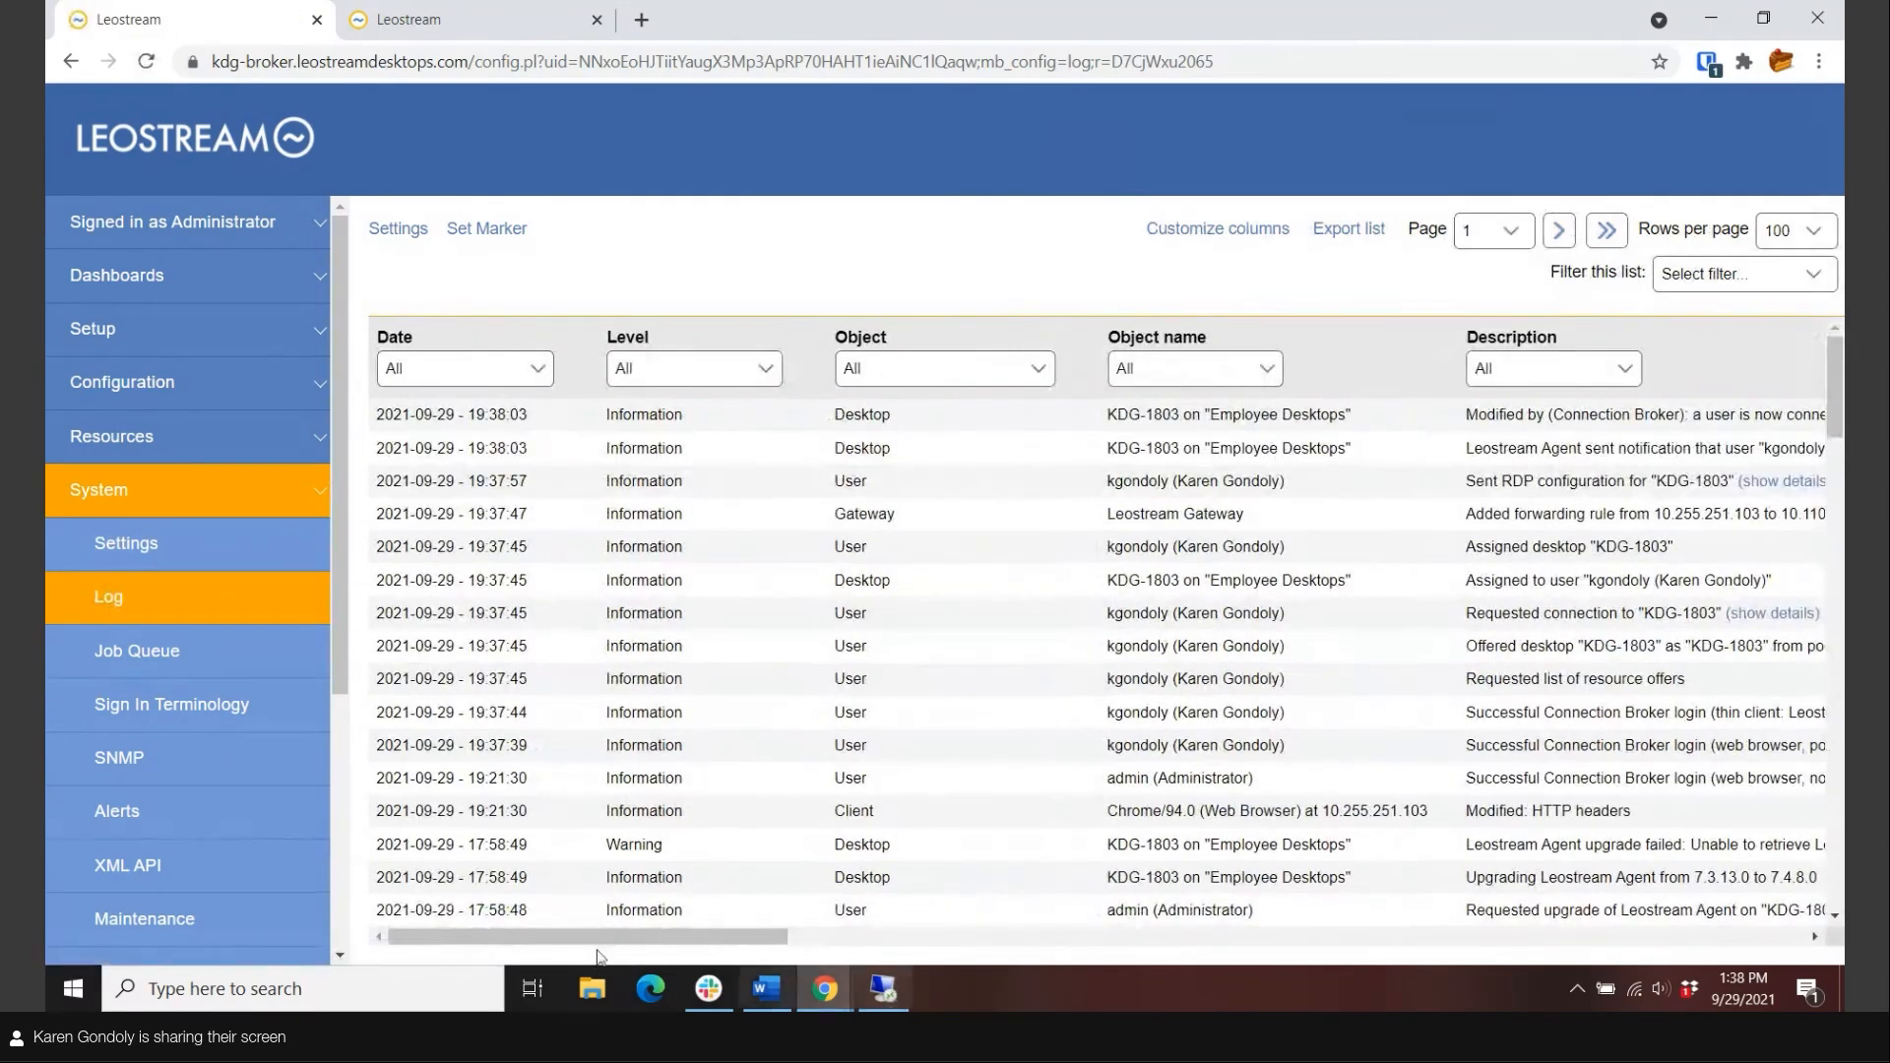
Bring the KDG-1803 session full screen, sign out of Windows, and dismiss the returning login prompt.
left_click(871, 991)
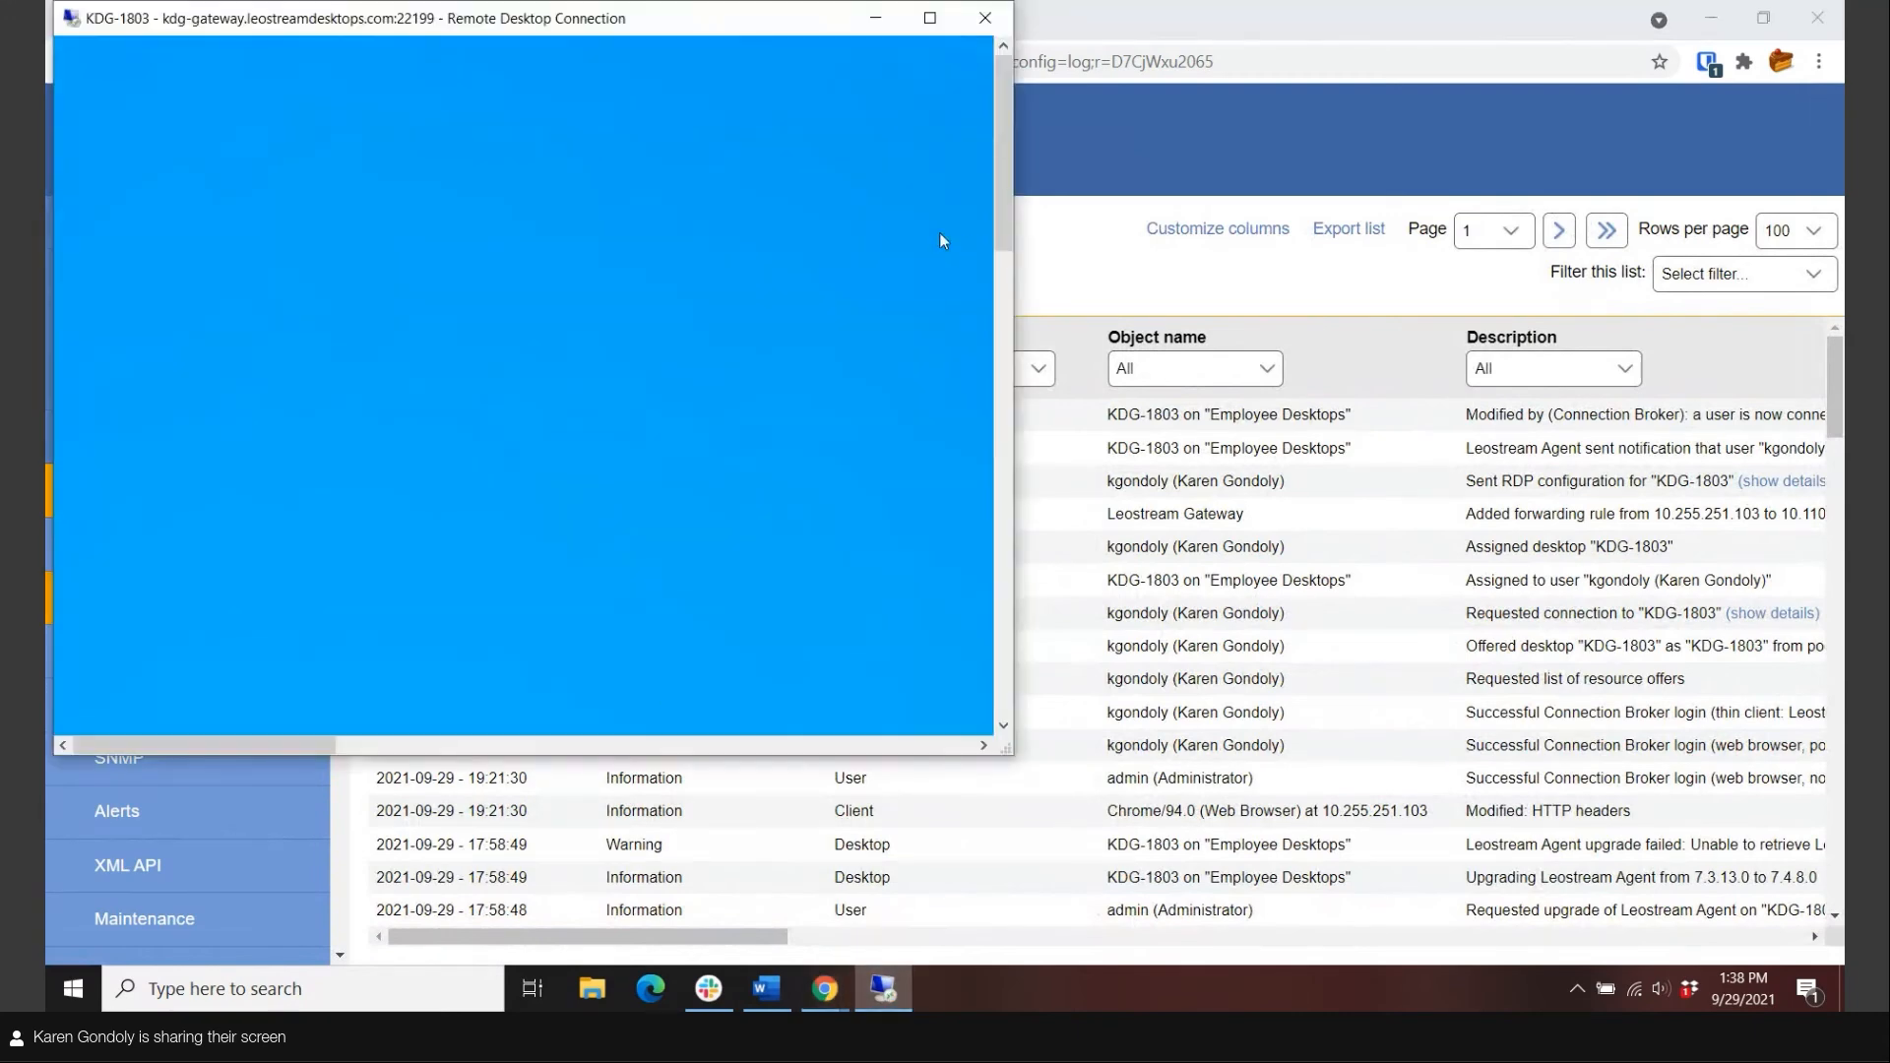
left_click(929, 19)
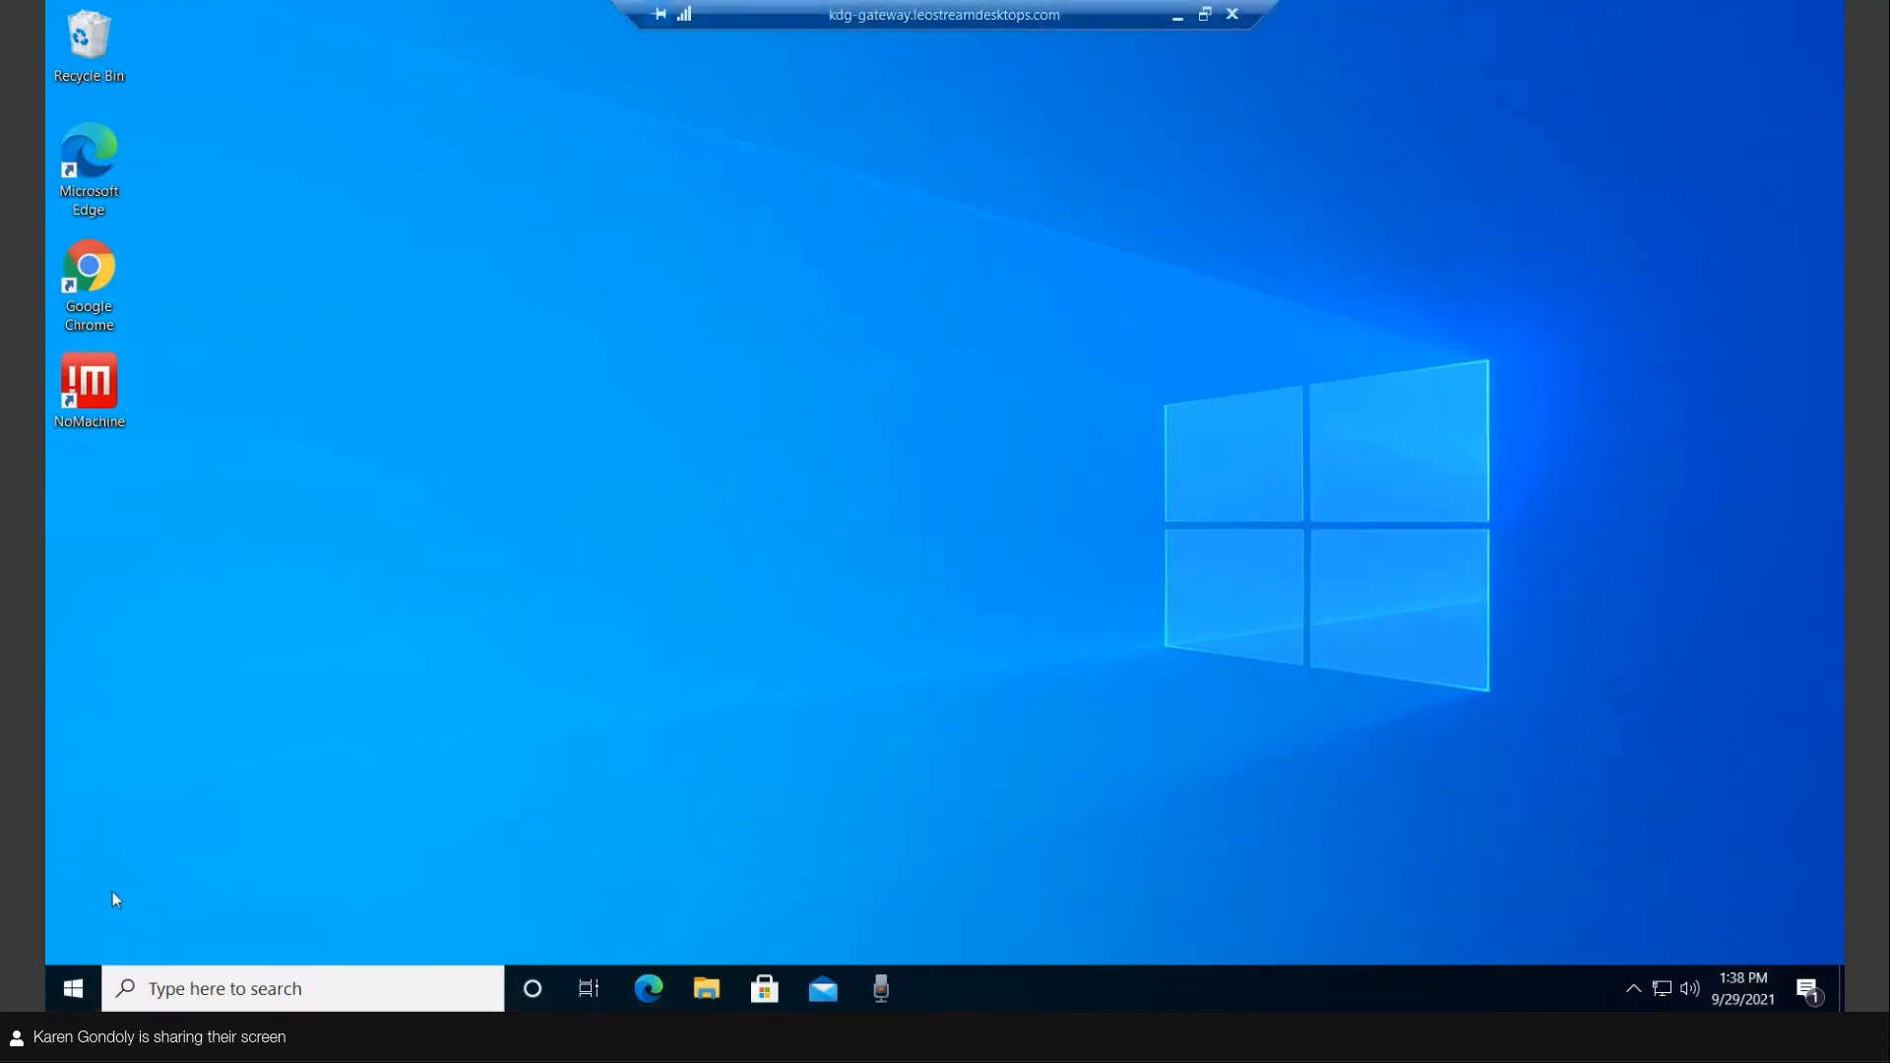
left_click(72, 984)
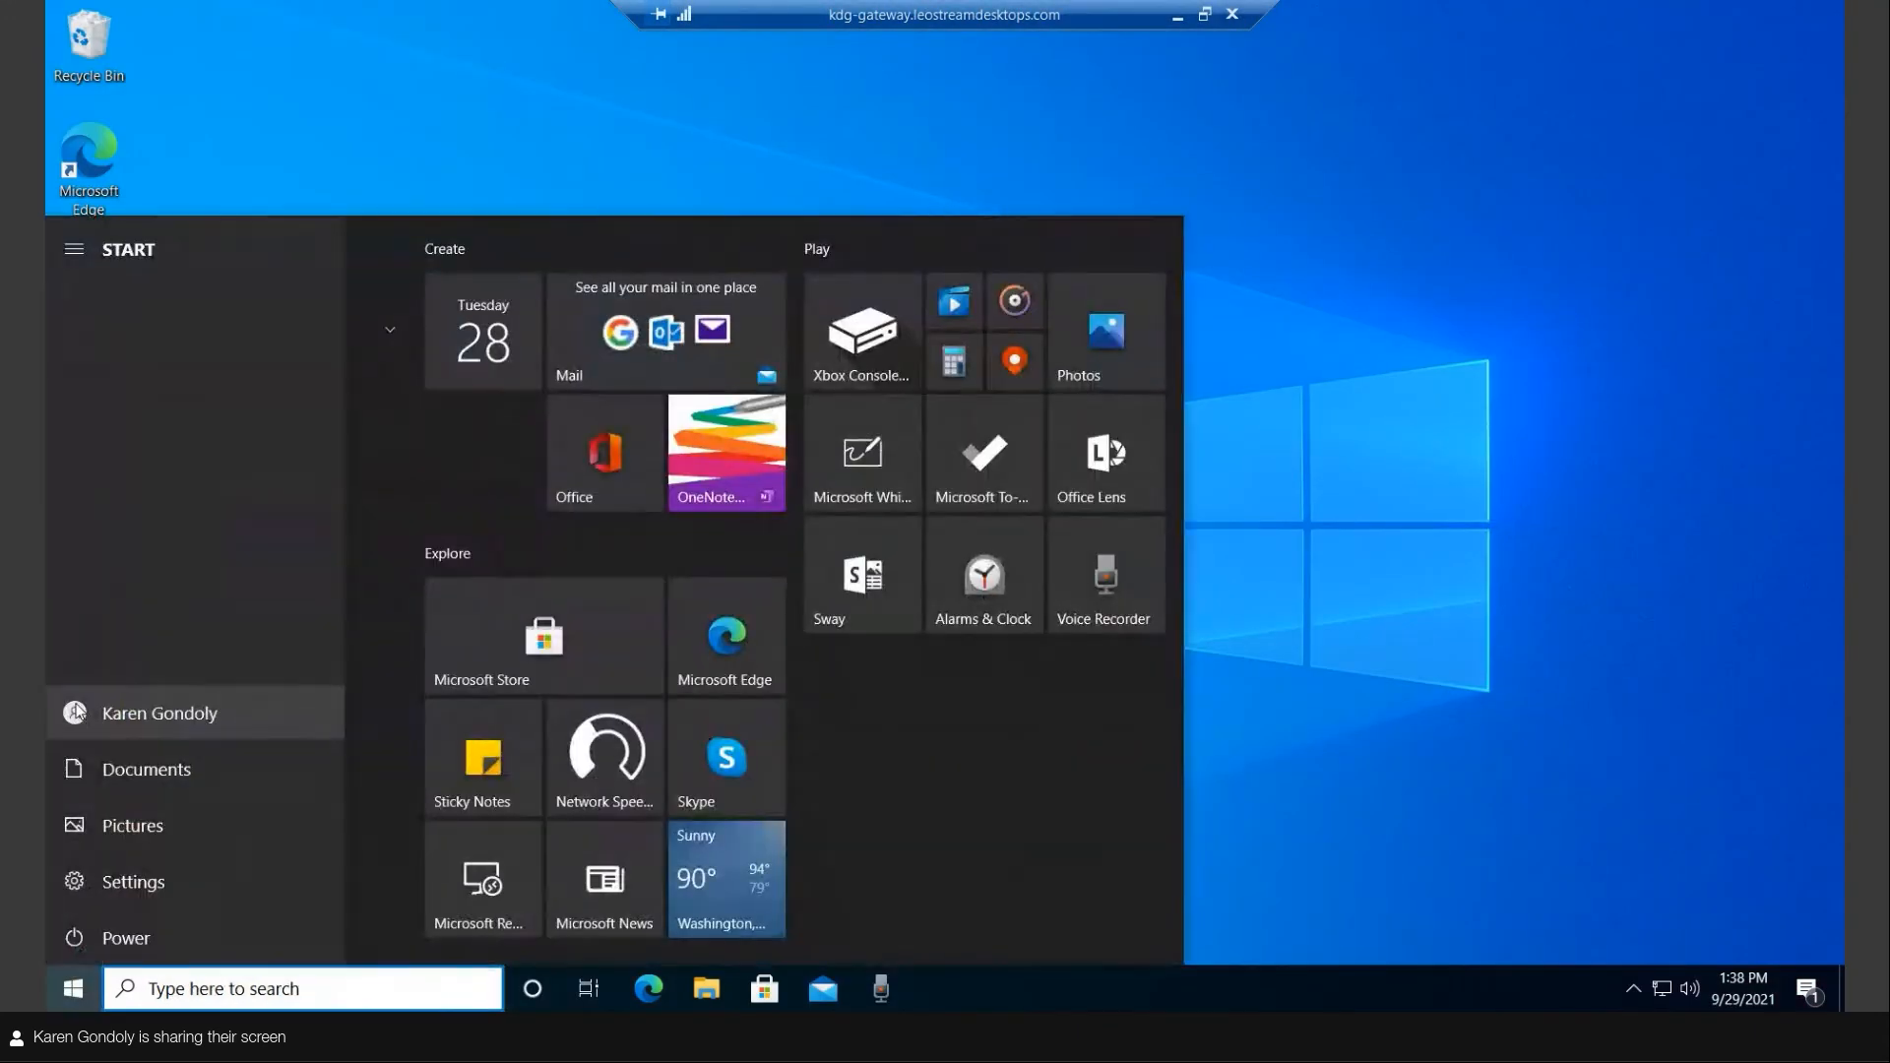
left_click(109, 712)
left_click(122, 654)
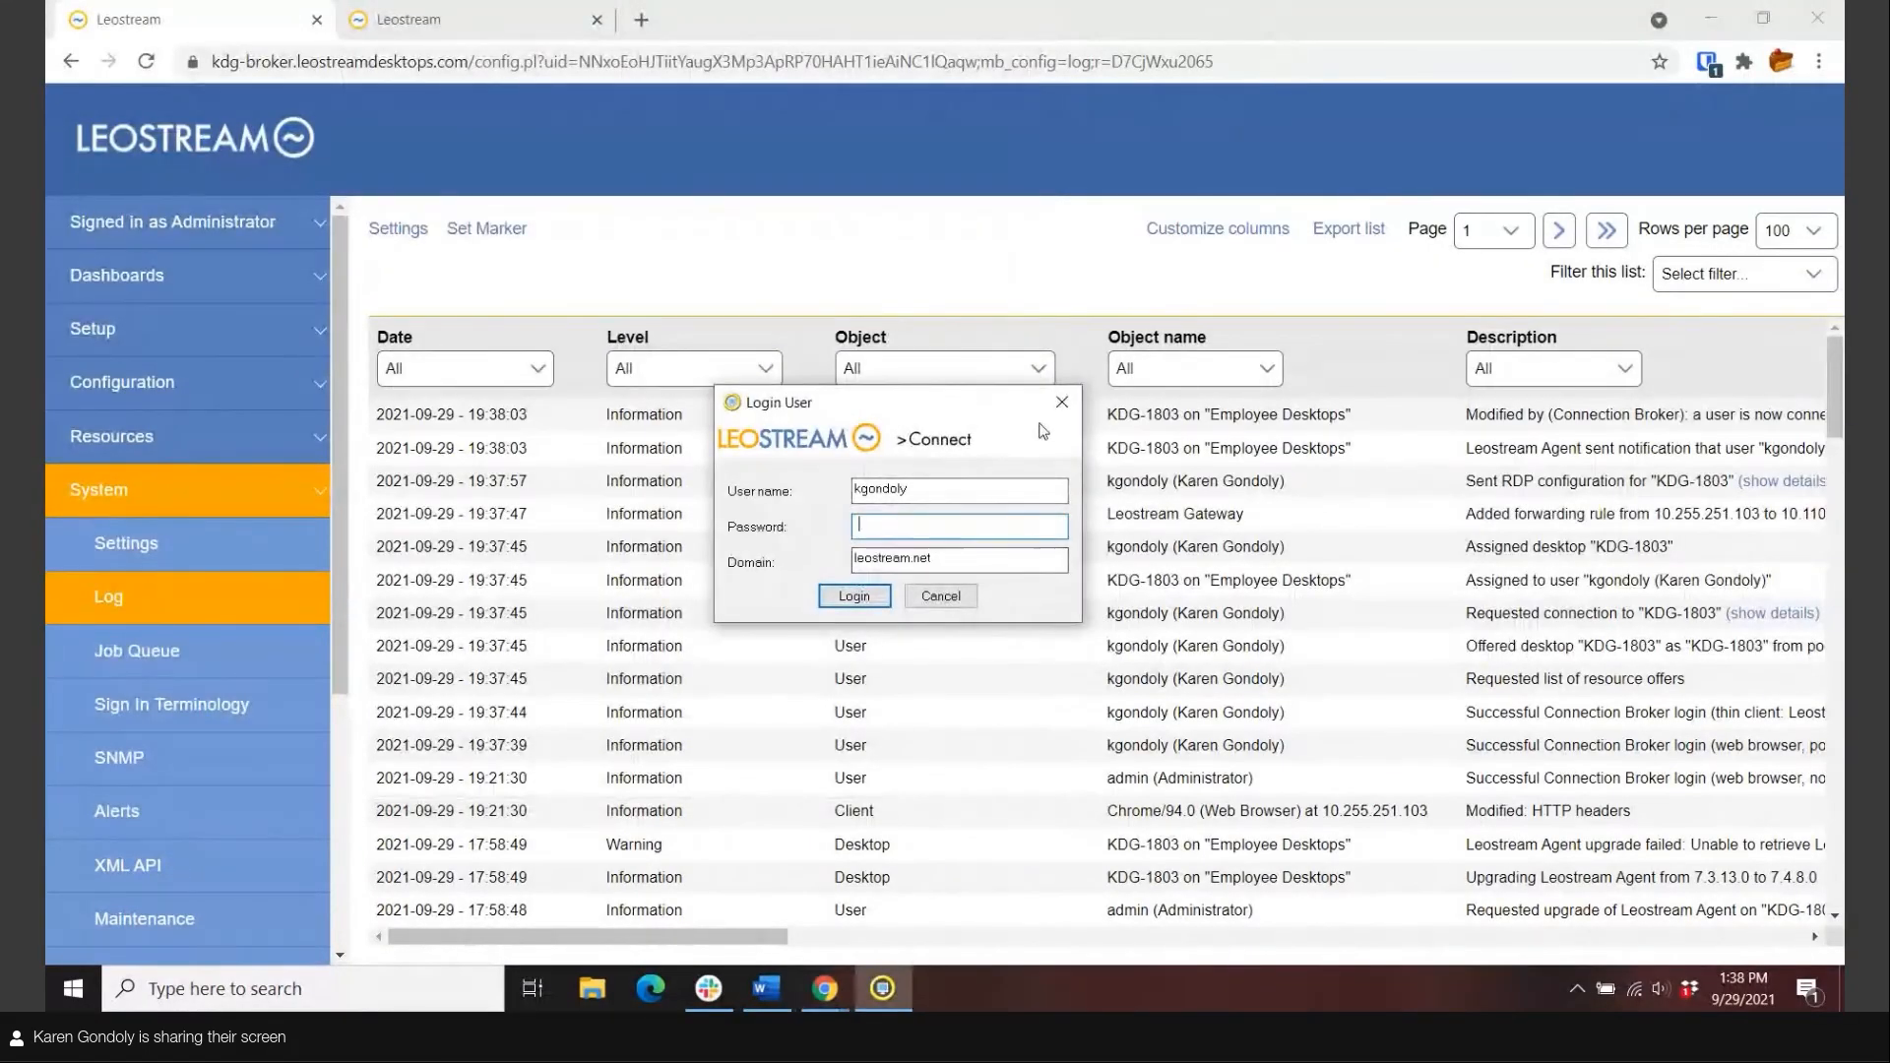
left_click_drag(976, 406, 1006, 350)
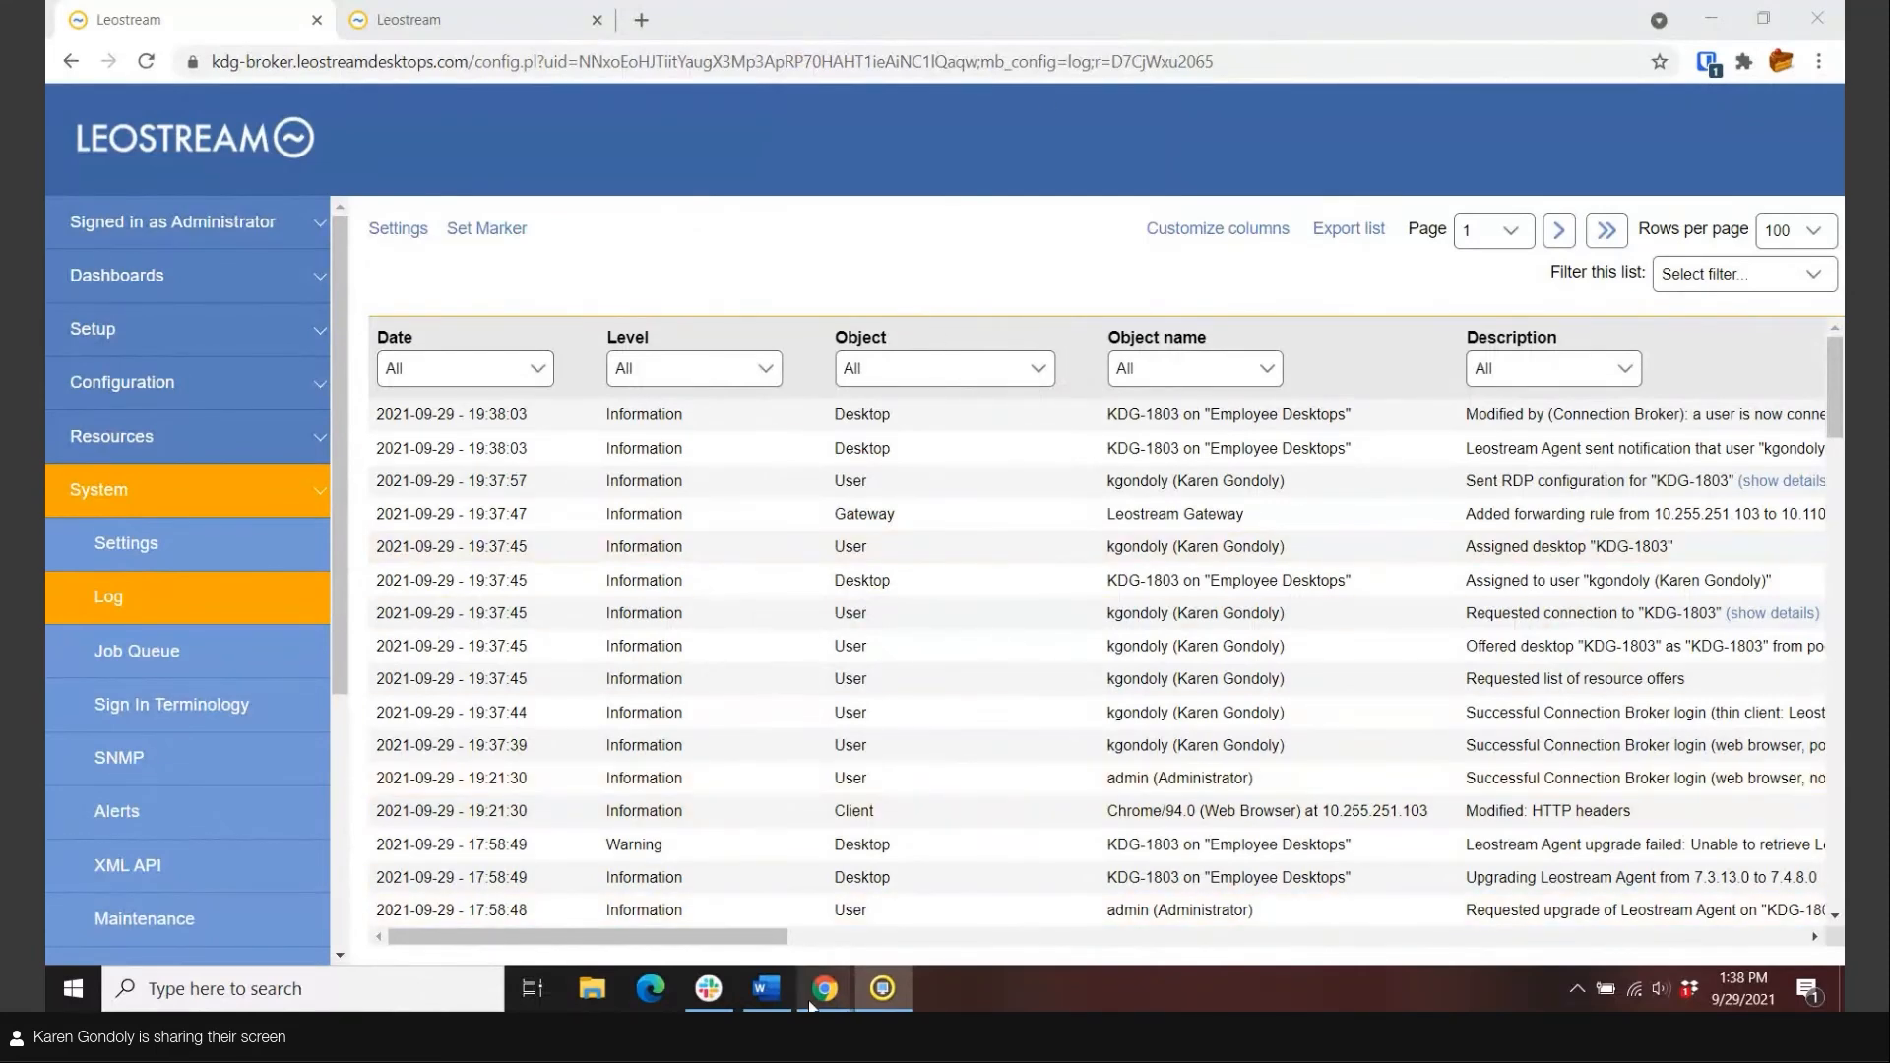
In the incognito Chrome window, go to kdg-gateway.leostreamdesktops.com via the 'kdg' suggestion.
mouse_move(838, 1004)
left_click(743, 904)
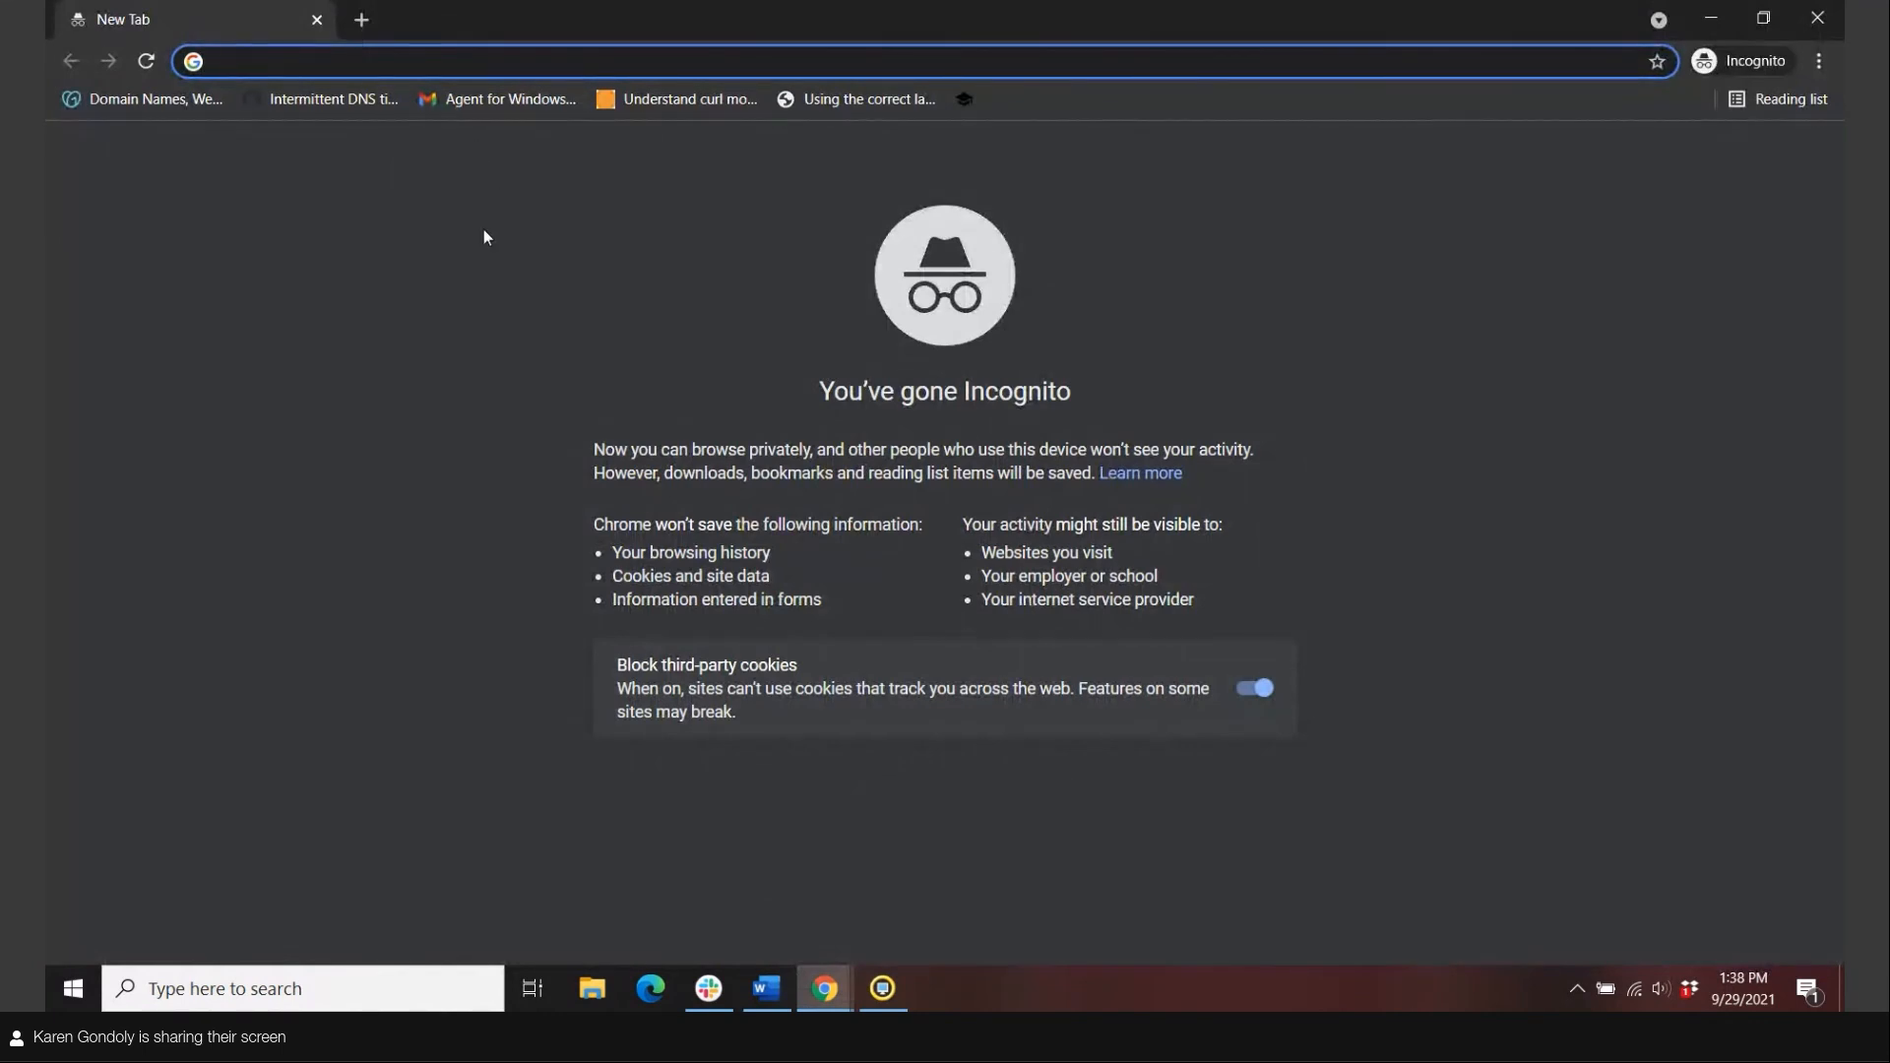
type("kdg-gateway.leostreamdesktops.com")
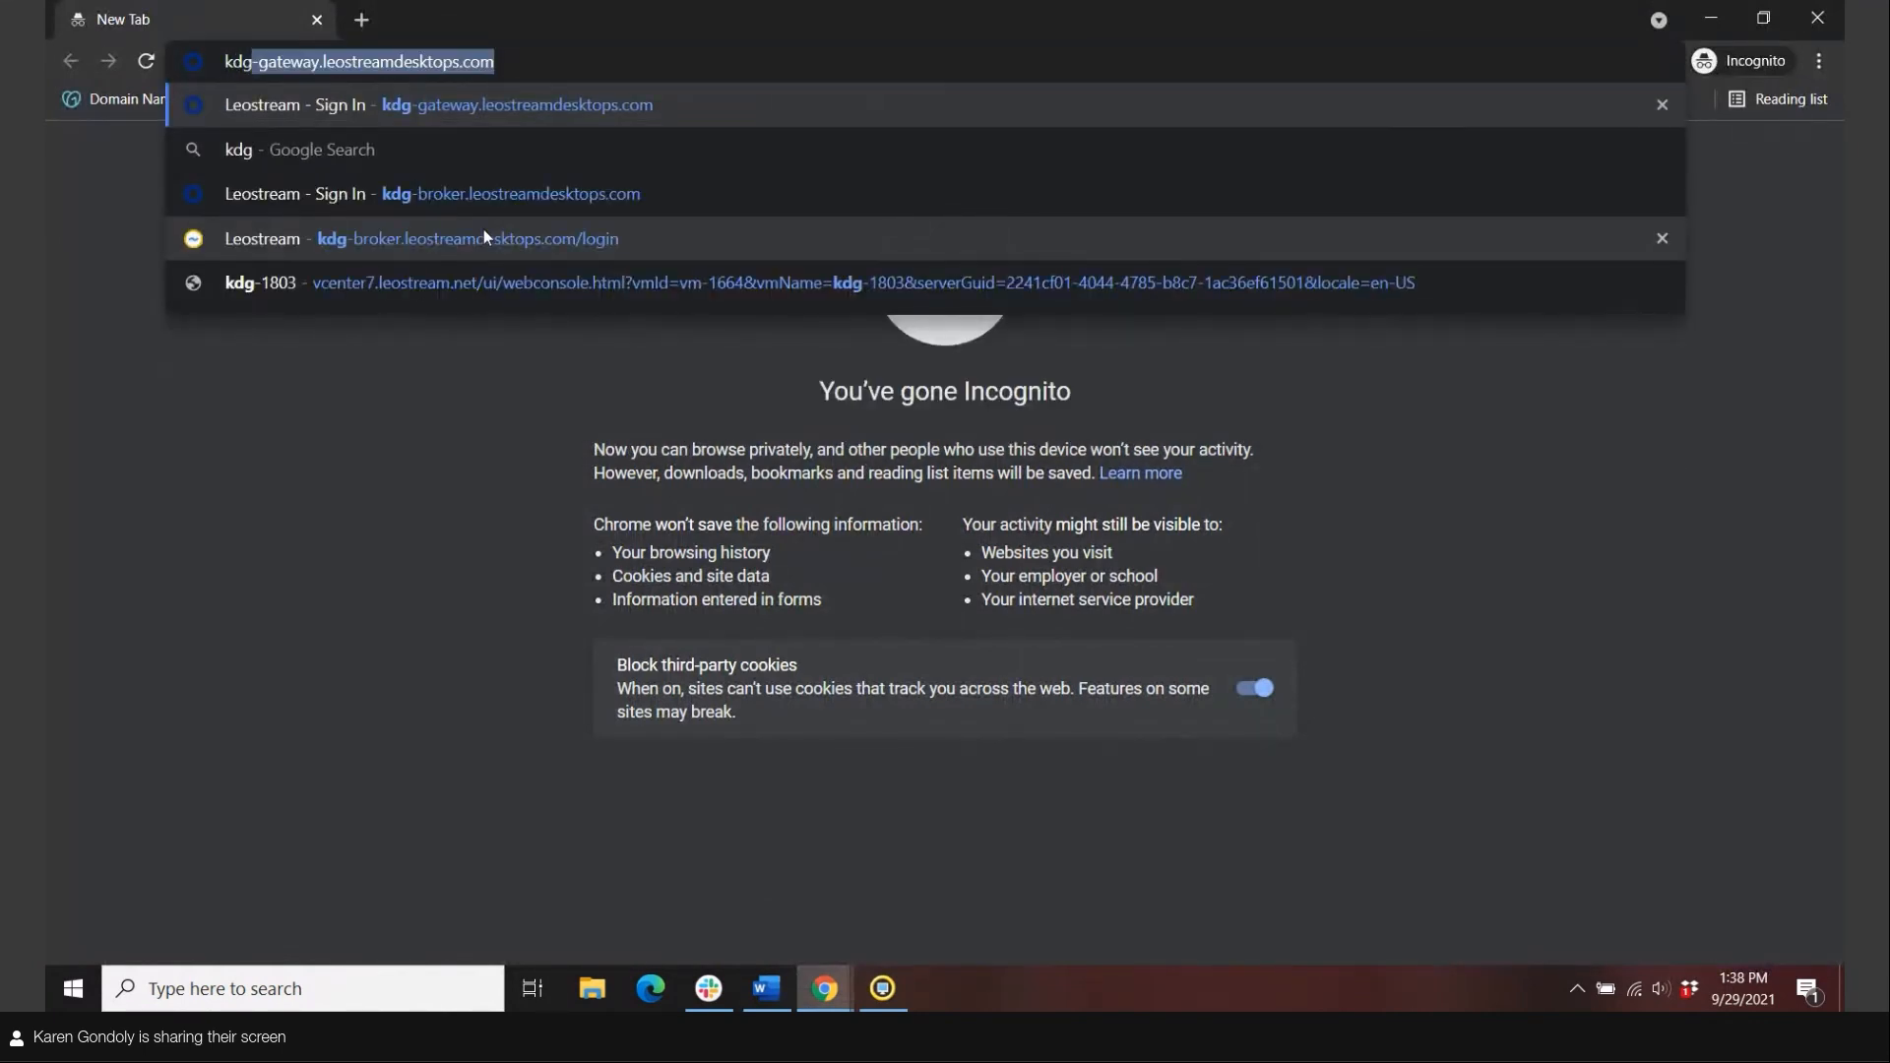
key("Return")
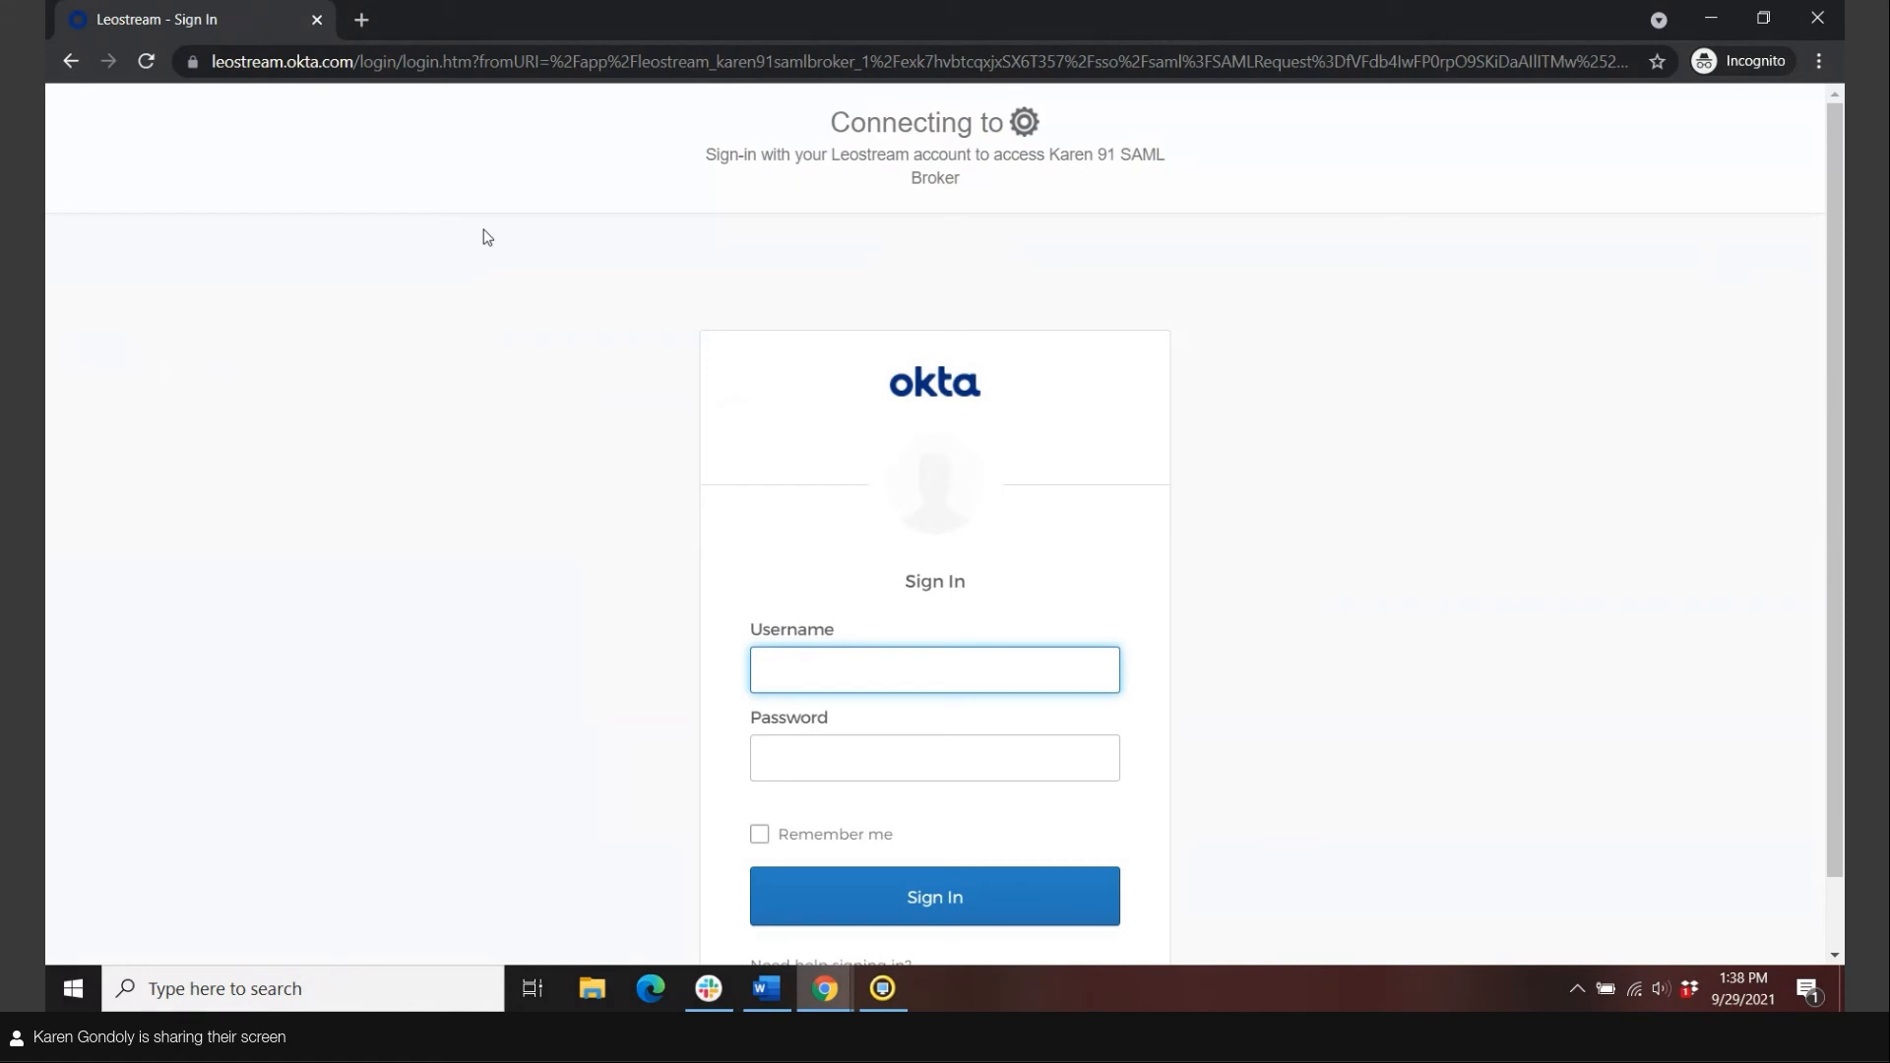
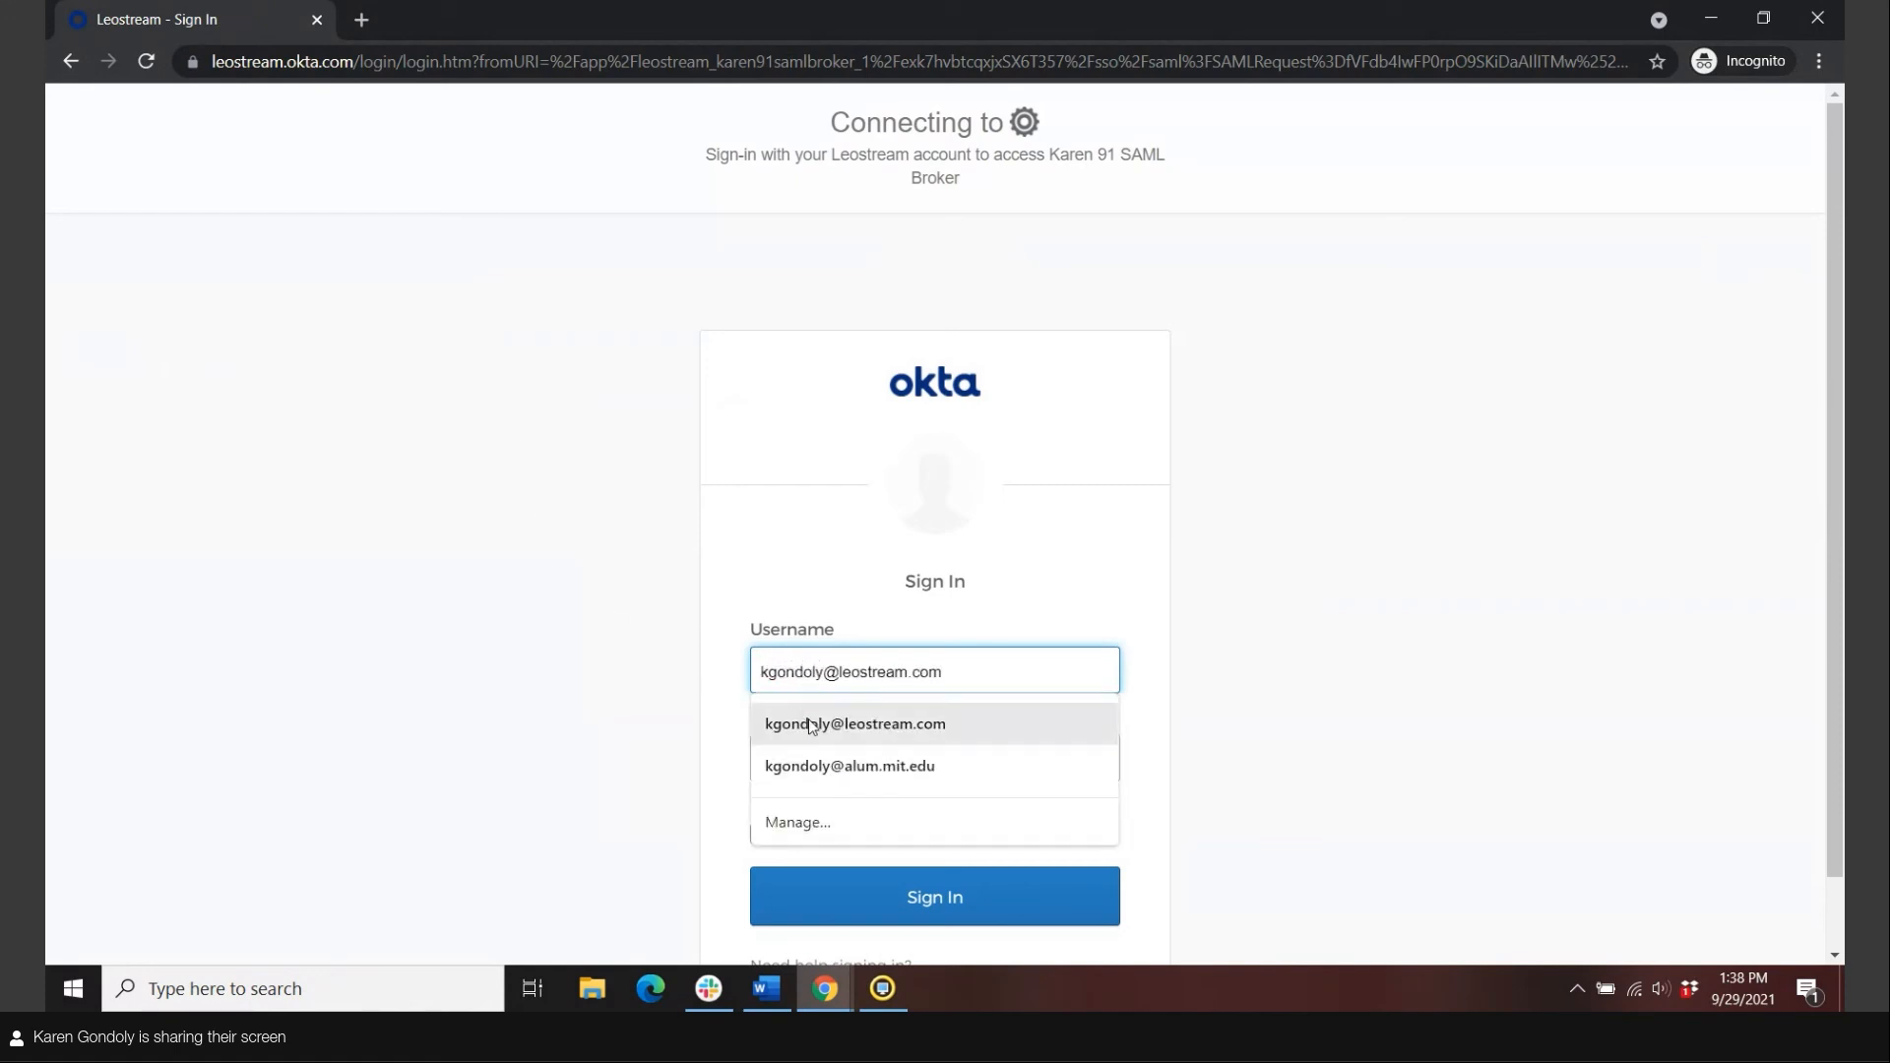
Sign in to Okta with the saved username and account password, then send the Okta Verify push.
left_click(814, 723)
left_click(815, 758)
type("••••••••••••")
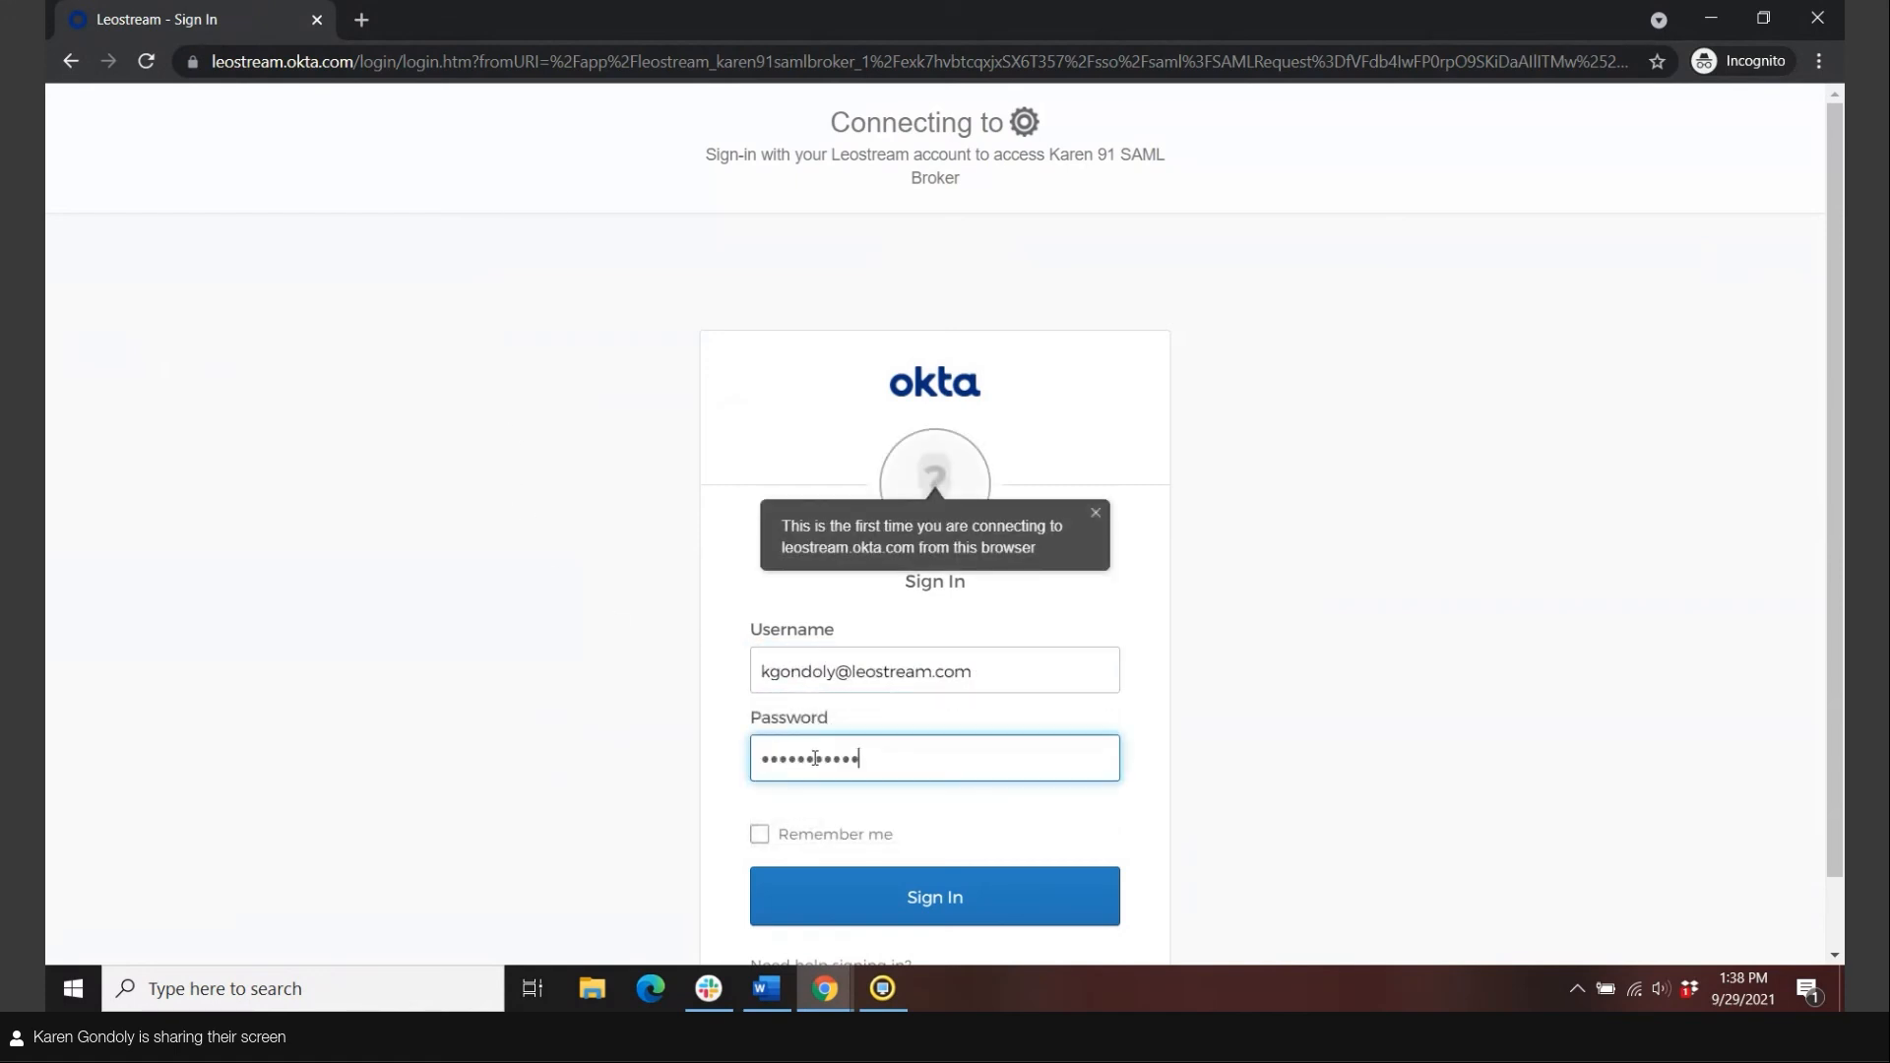
left_click(853, 889)
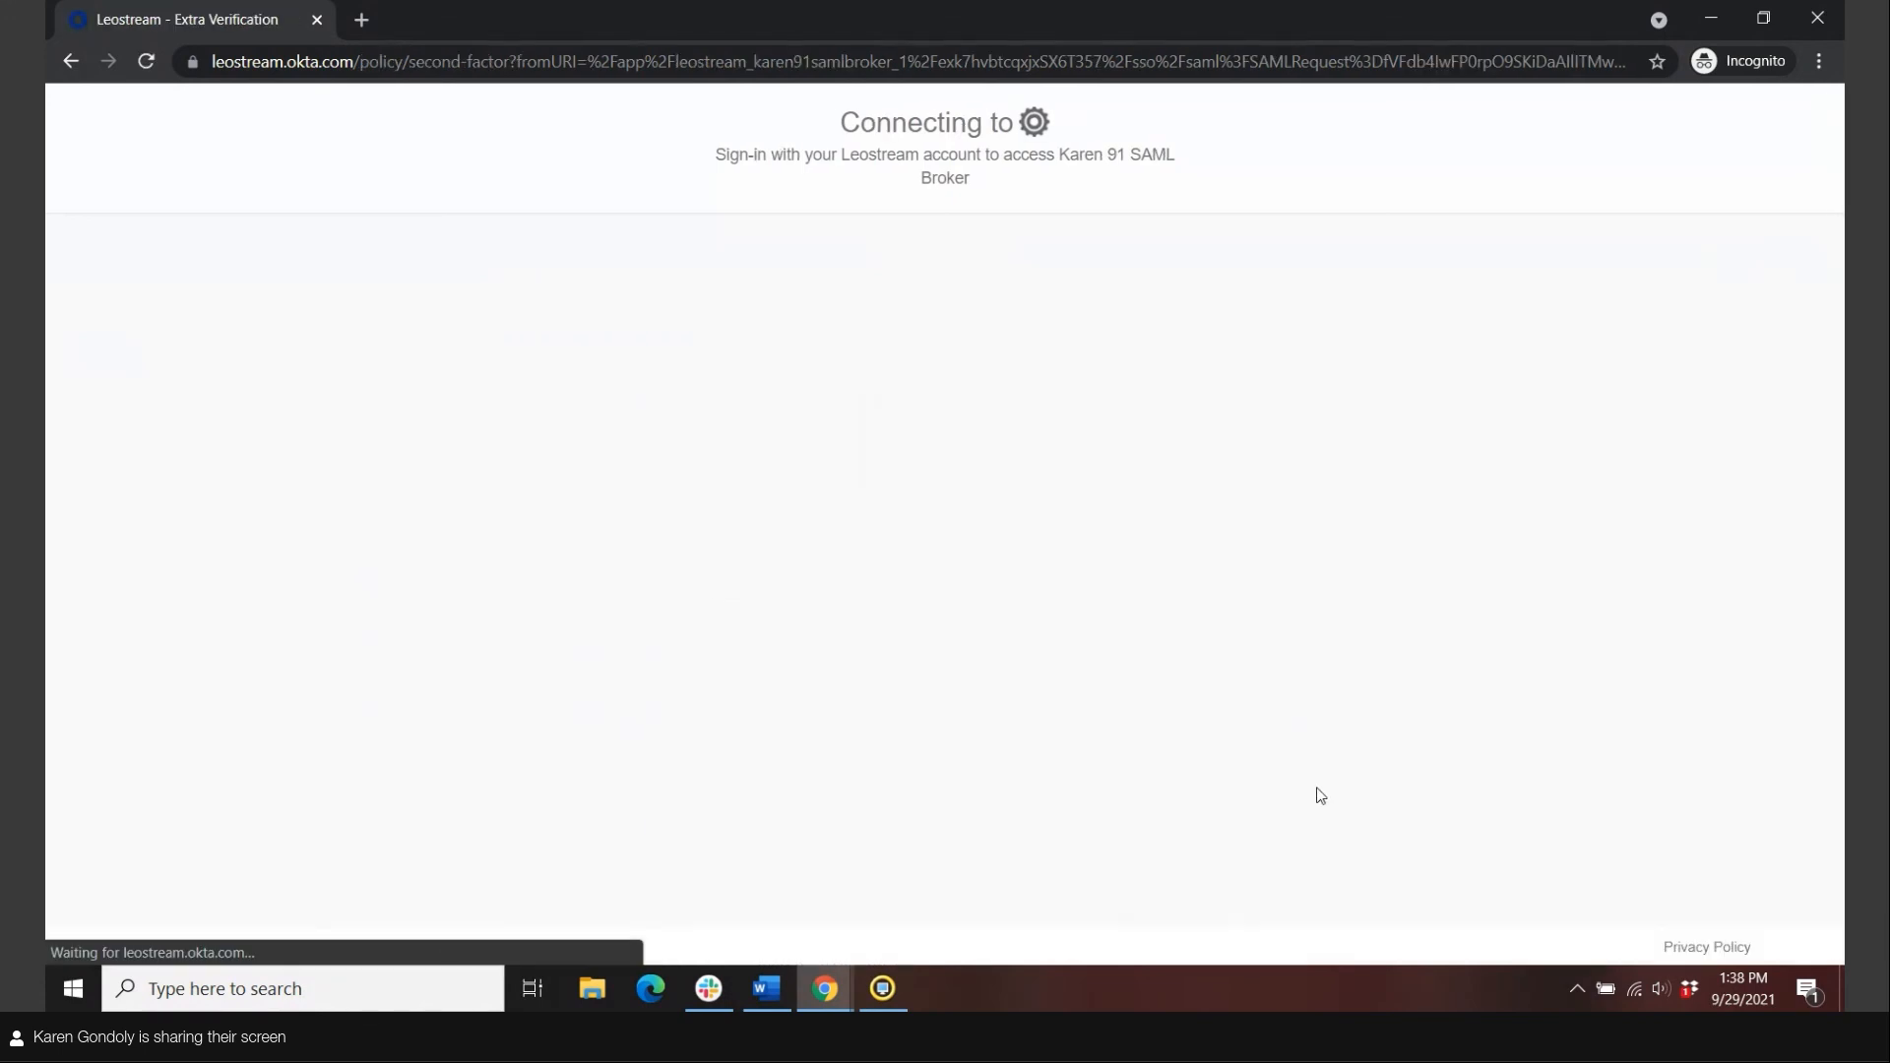
left_click(1000, 662)
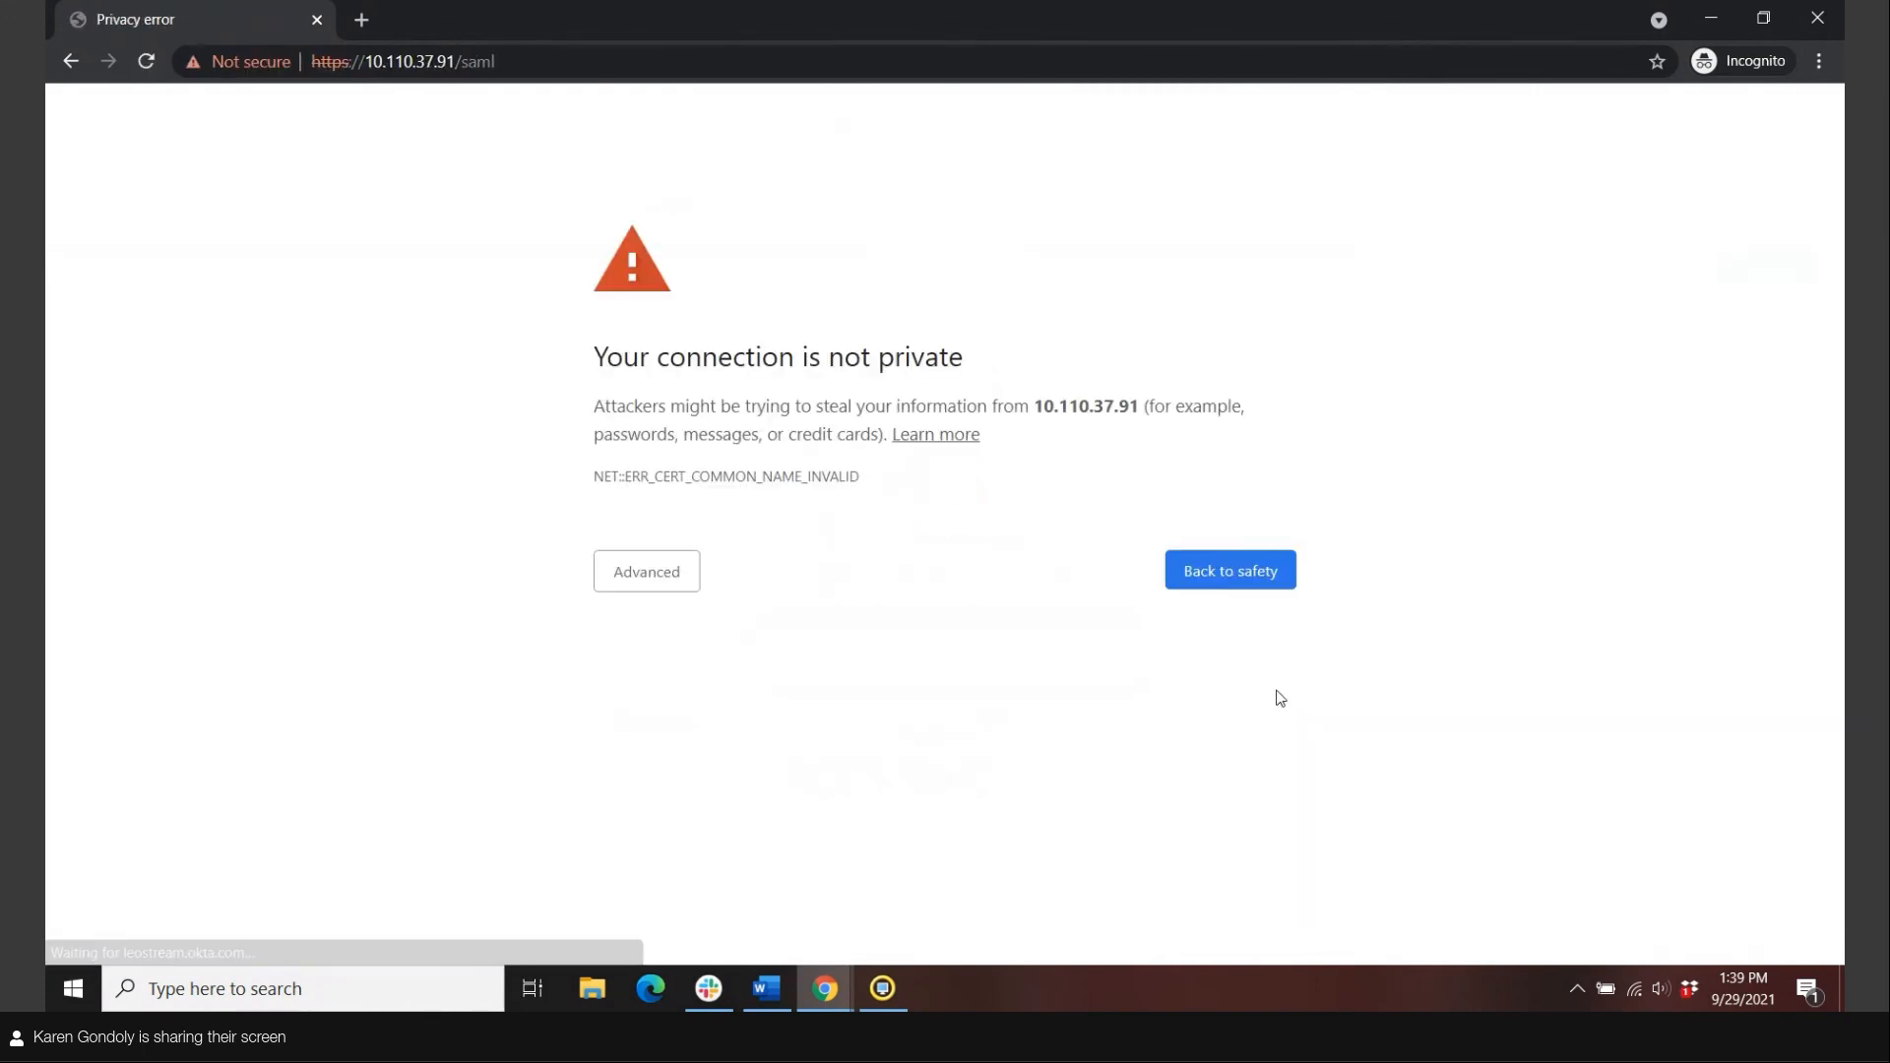
Bypass the certificate warning, reload the resources page, and connect to the KDG-1803 desktop.
left_click(624, 586)
left_click(686, 750)
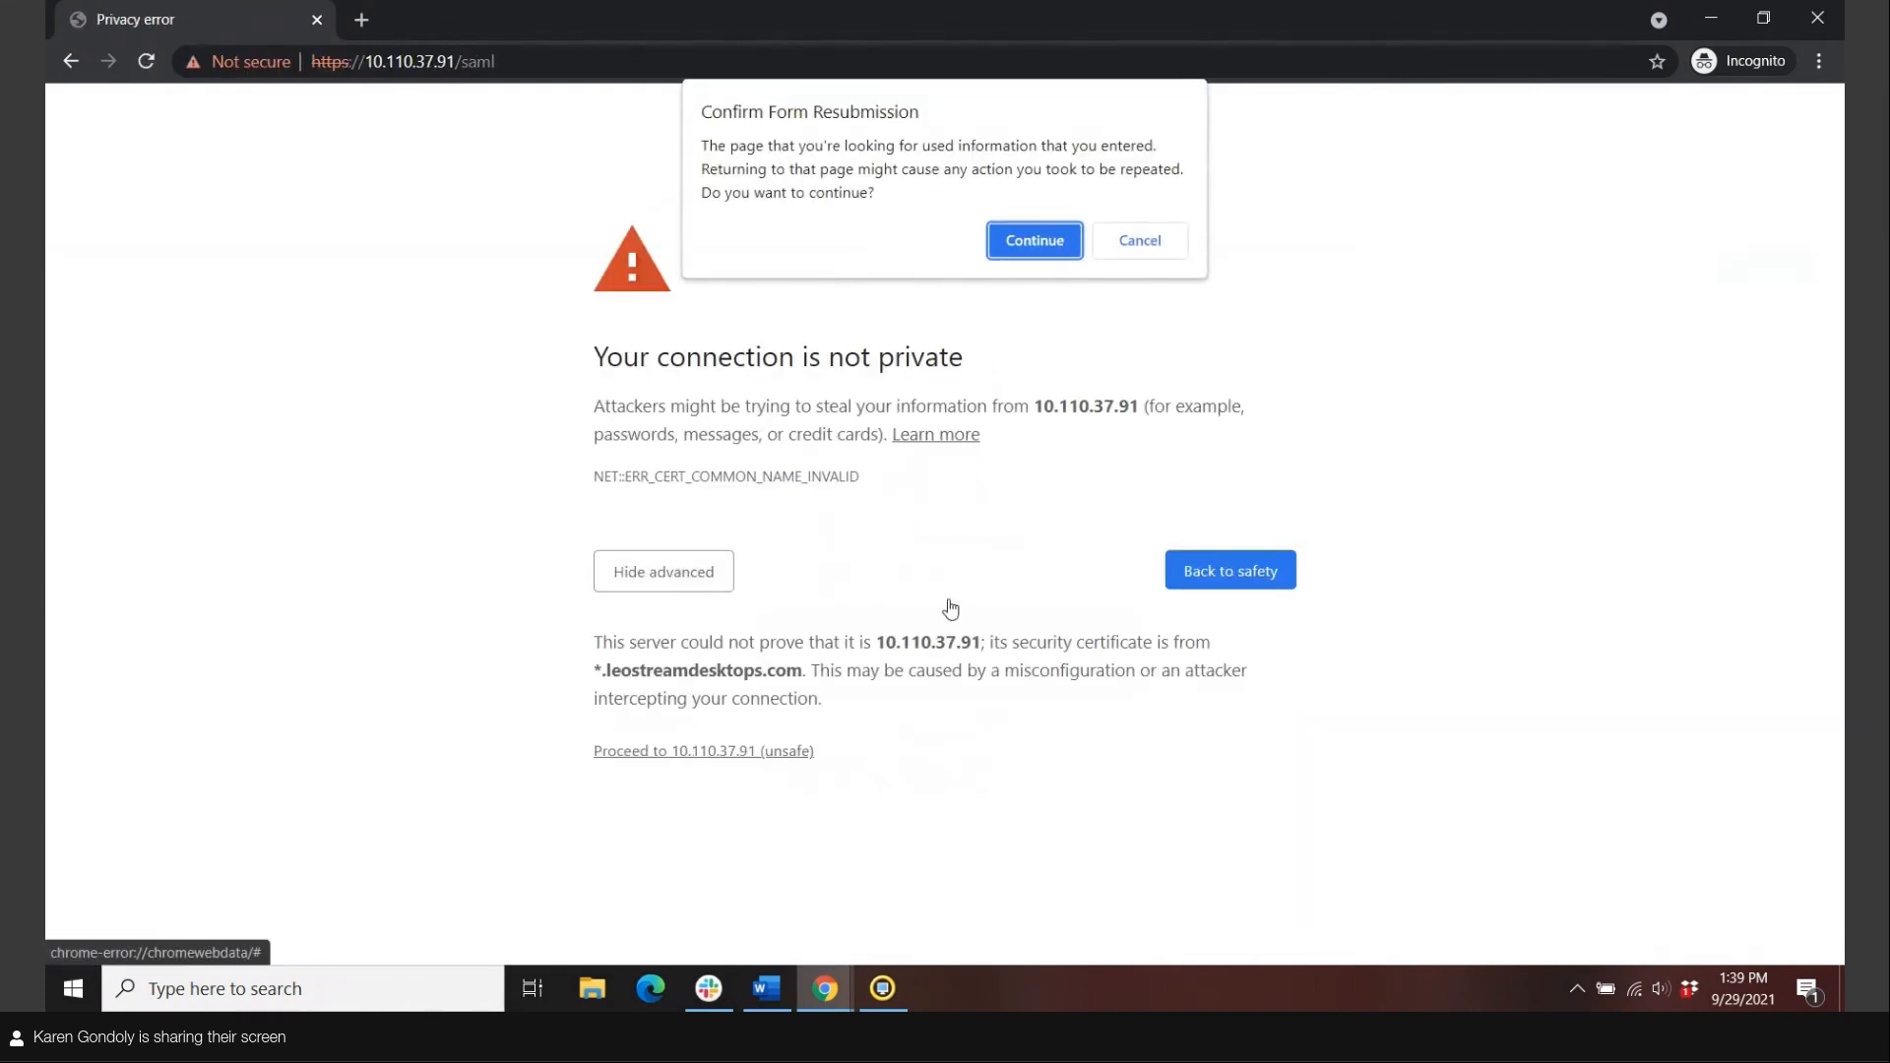
left_click(1024, 241)
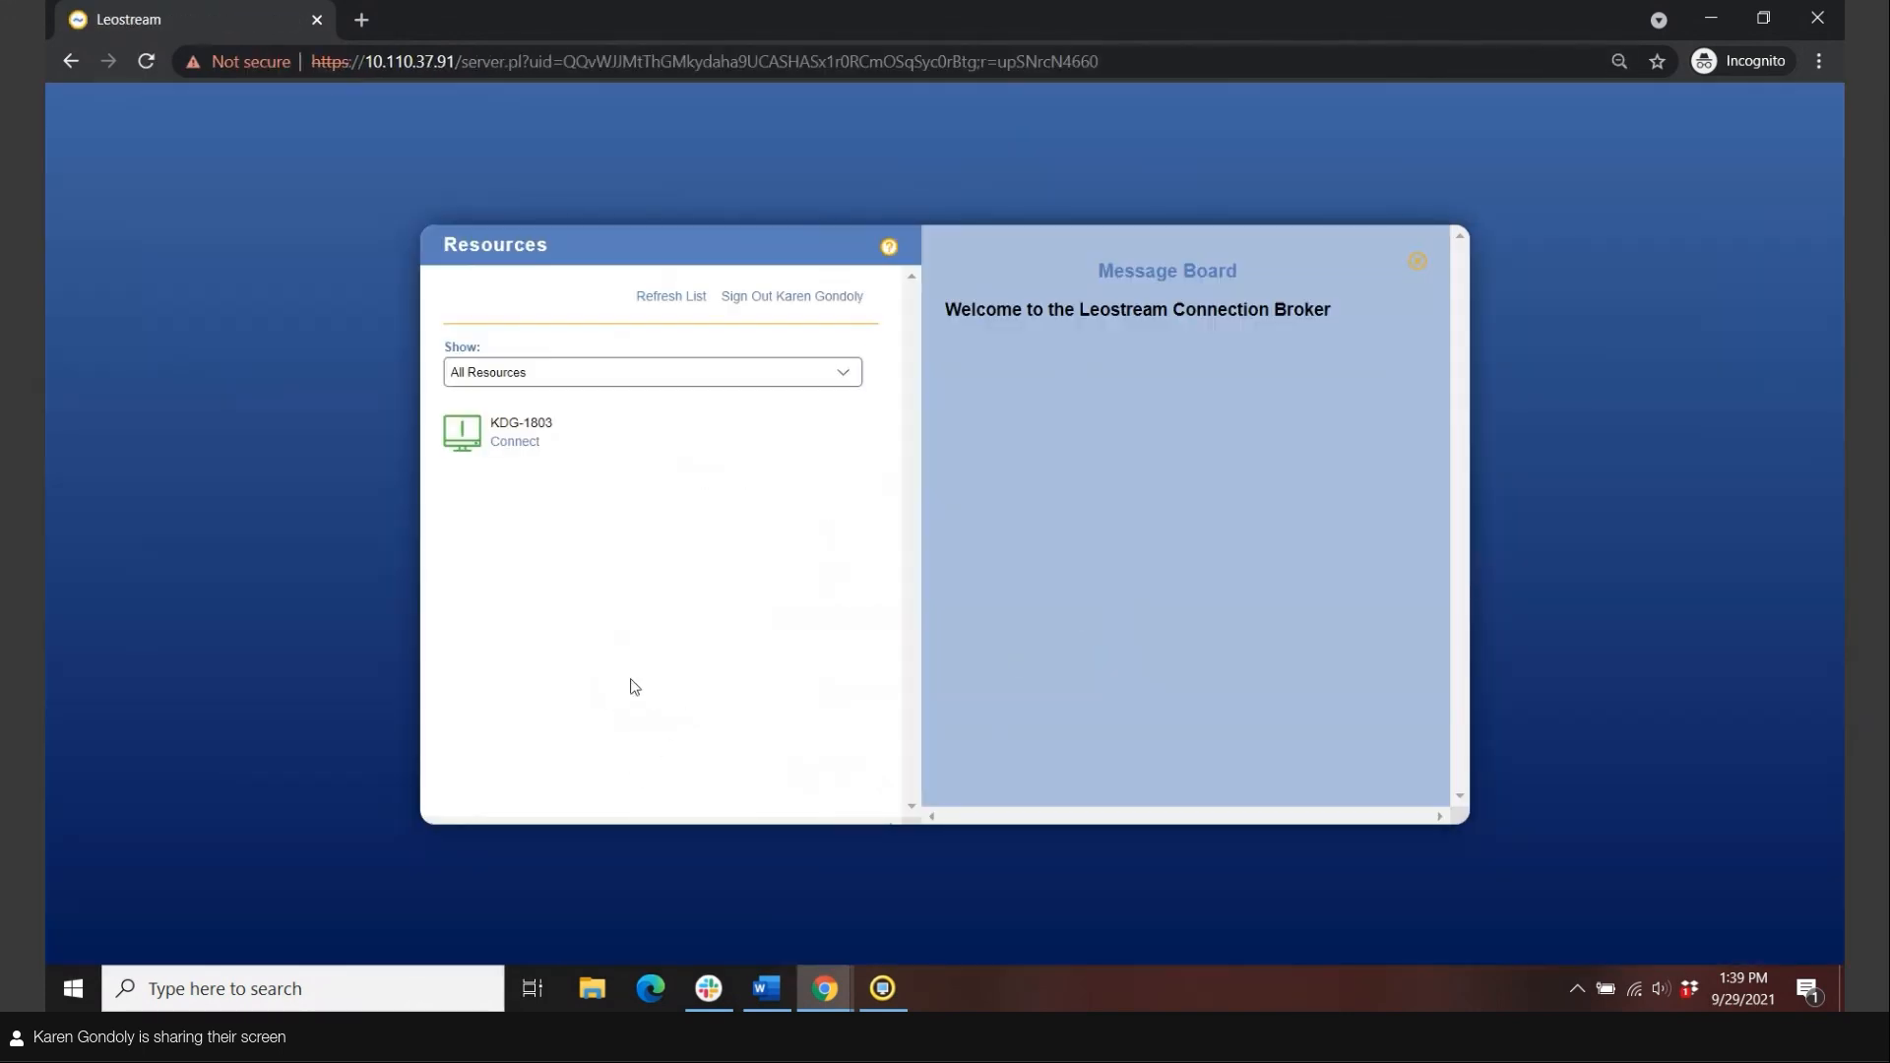
left_click(522, 445)
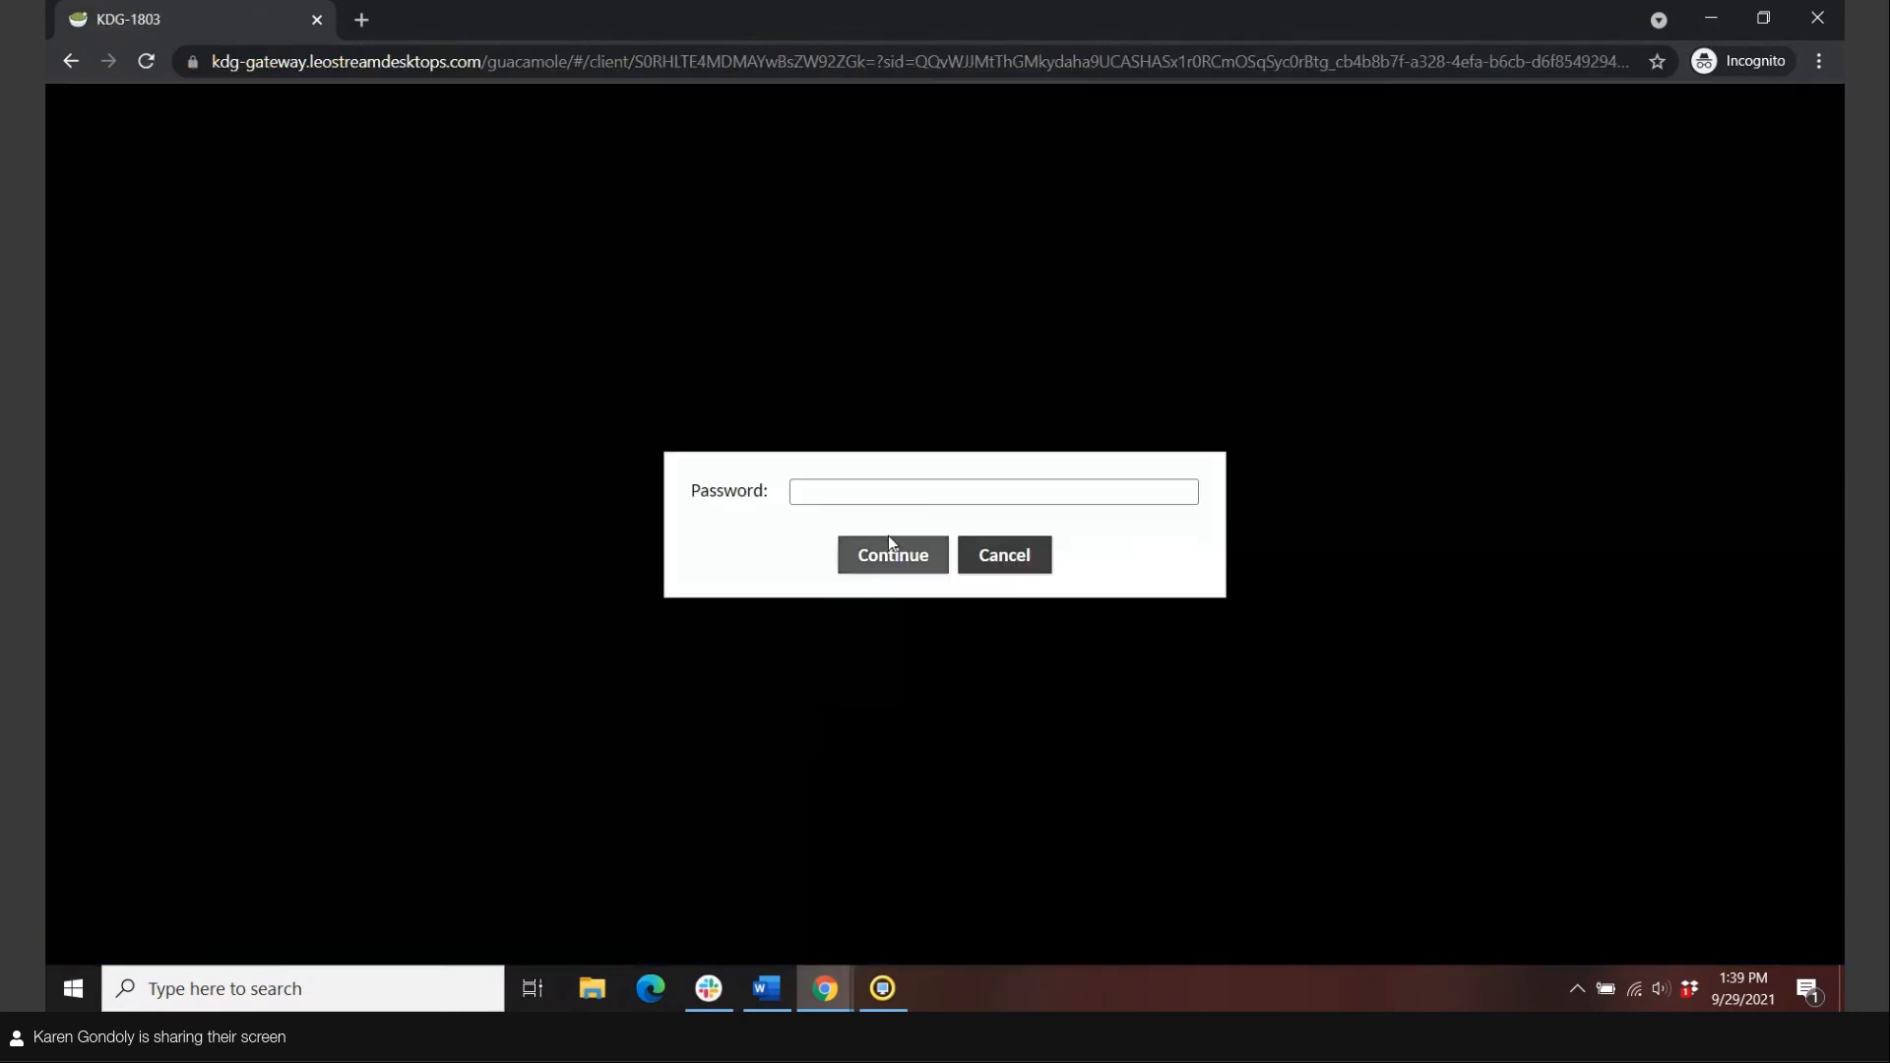
Enter the KDG-1803 desktop password, allow clipboard access, then minimise the HTML5 viewer.
left_click(886, 491)
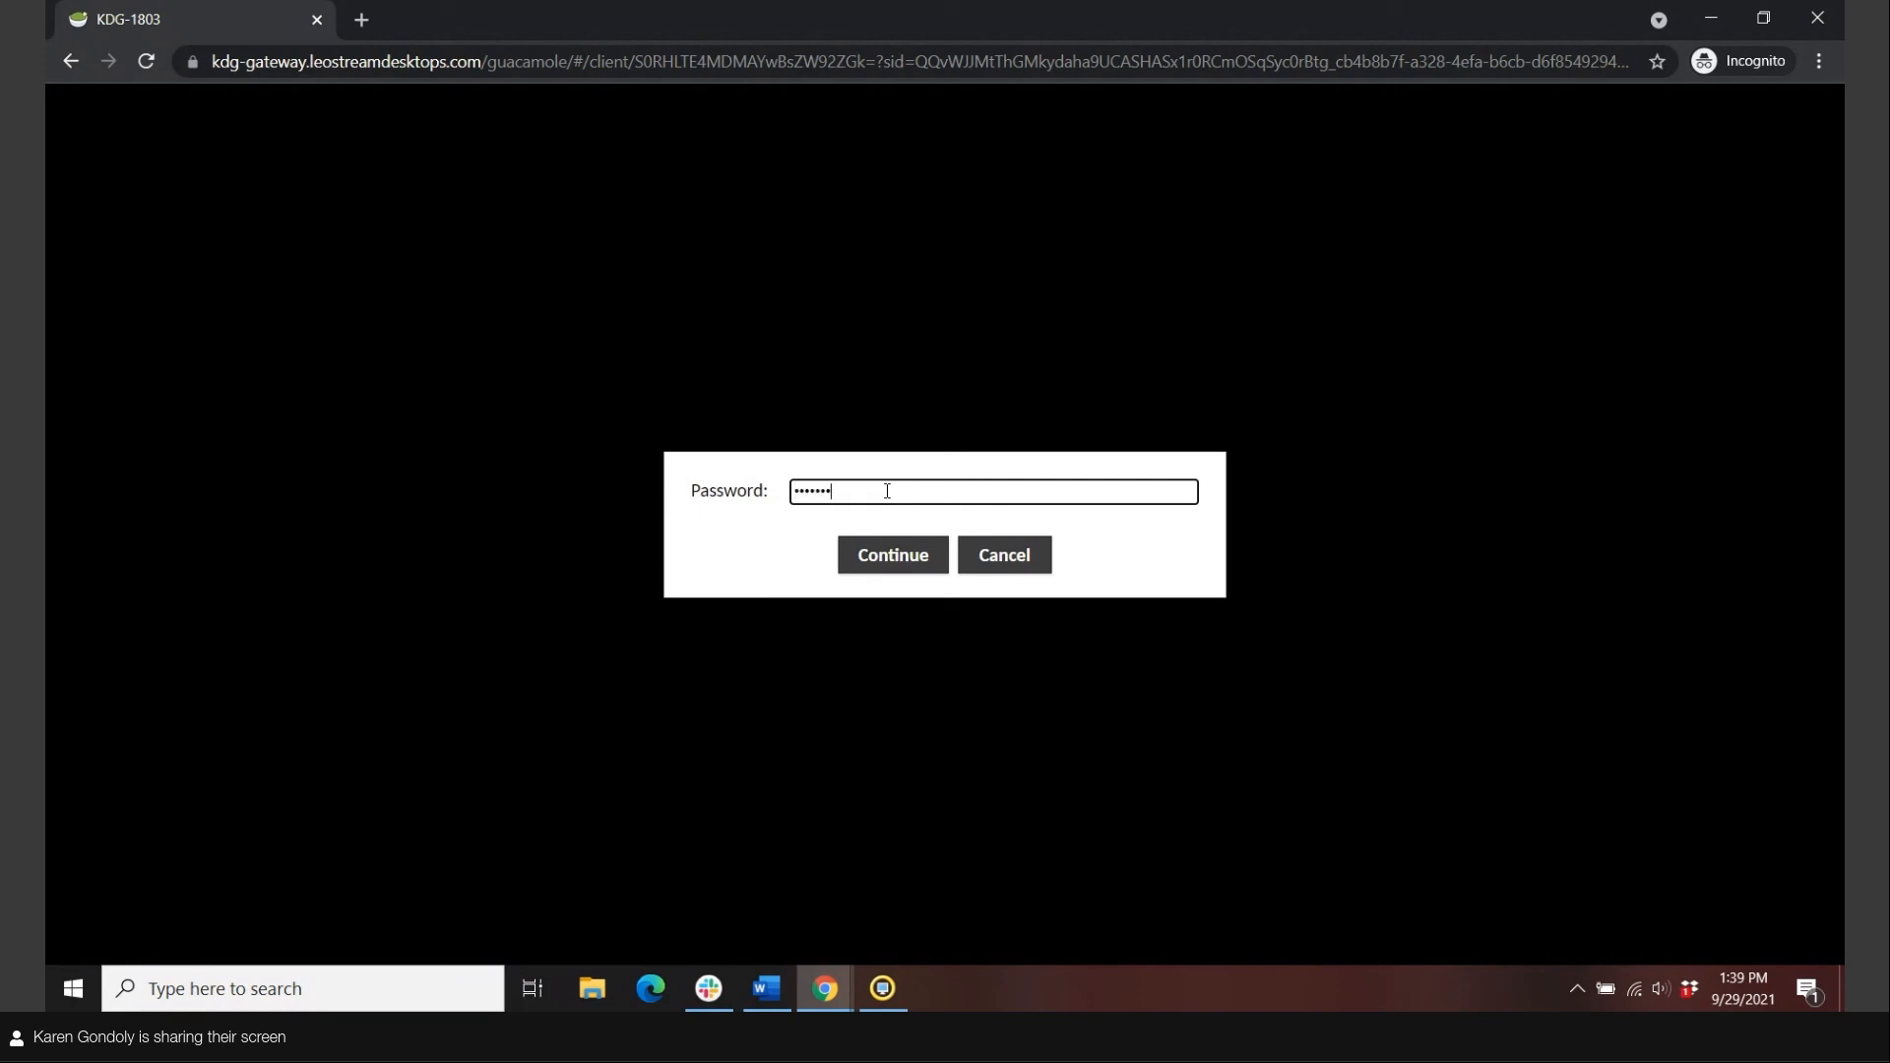
key("Return")
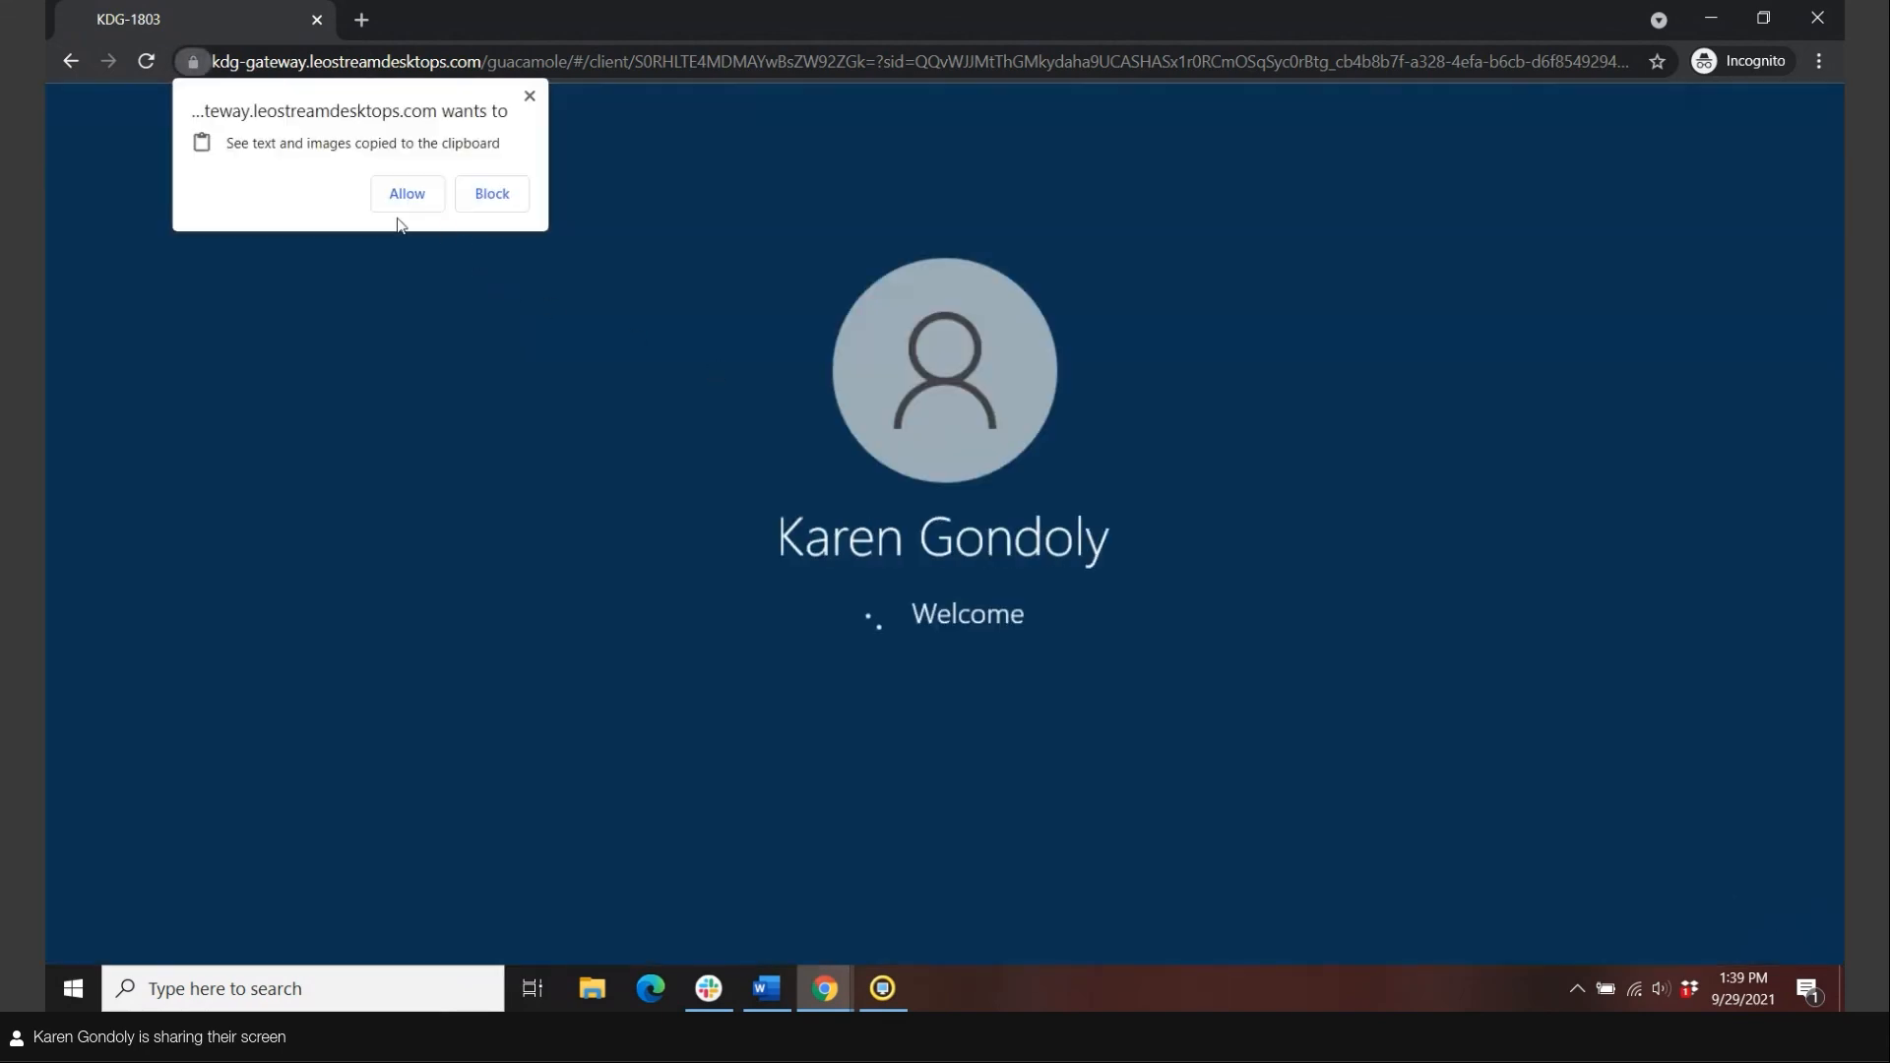
left_click(401, 197)
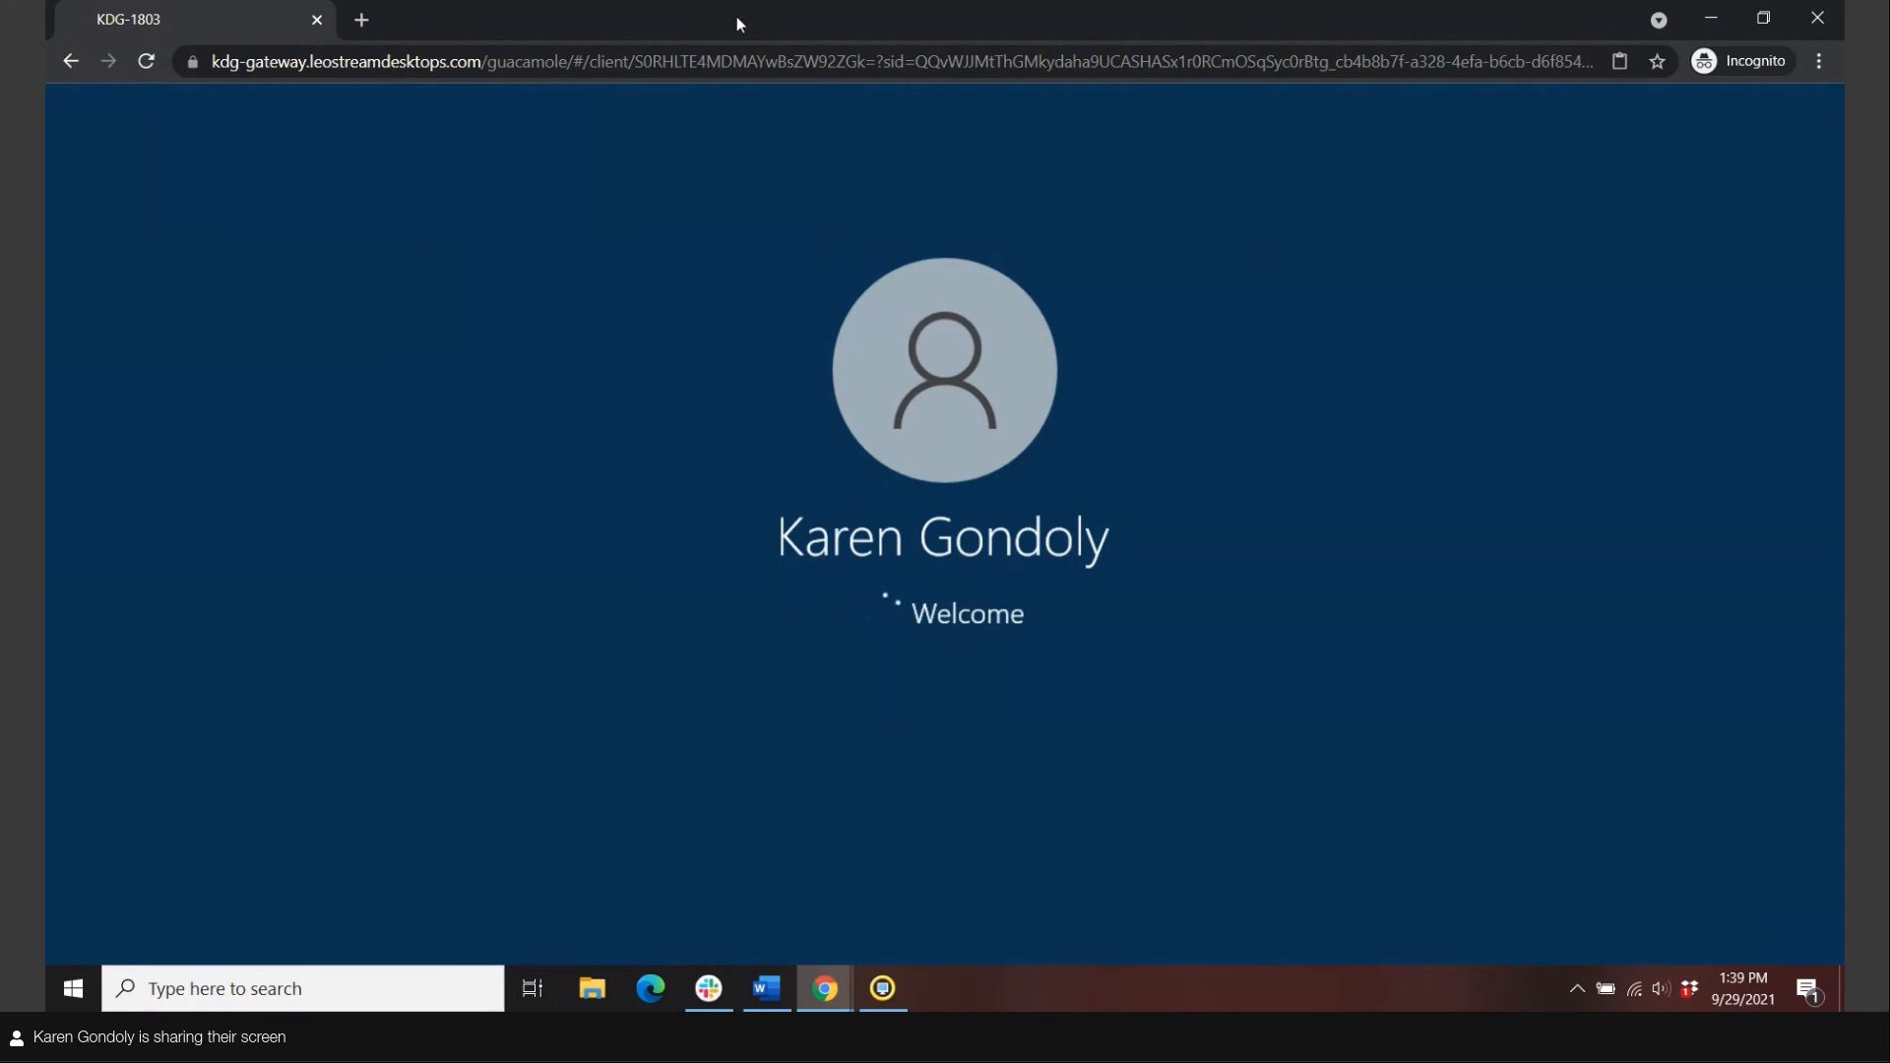
left_click(1708, 19)
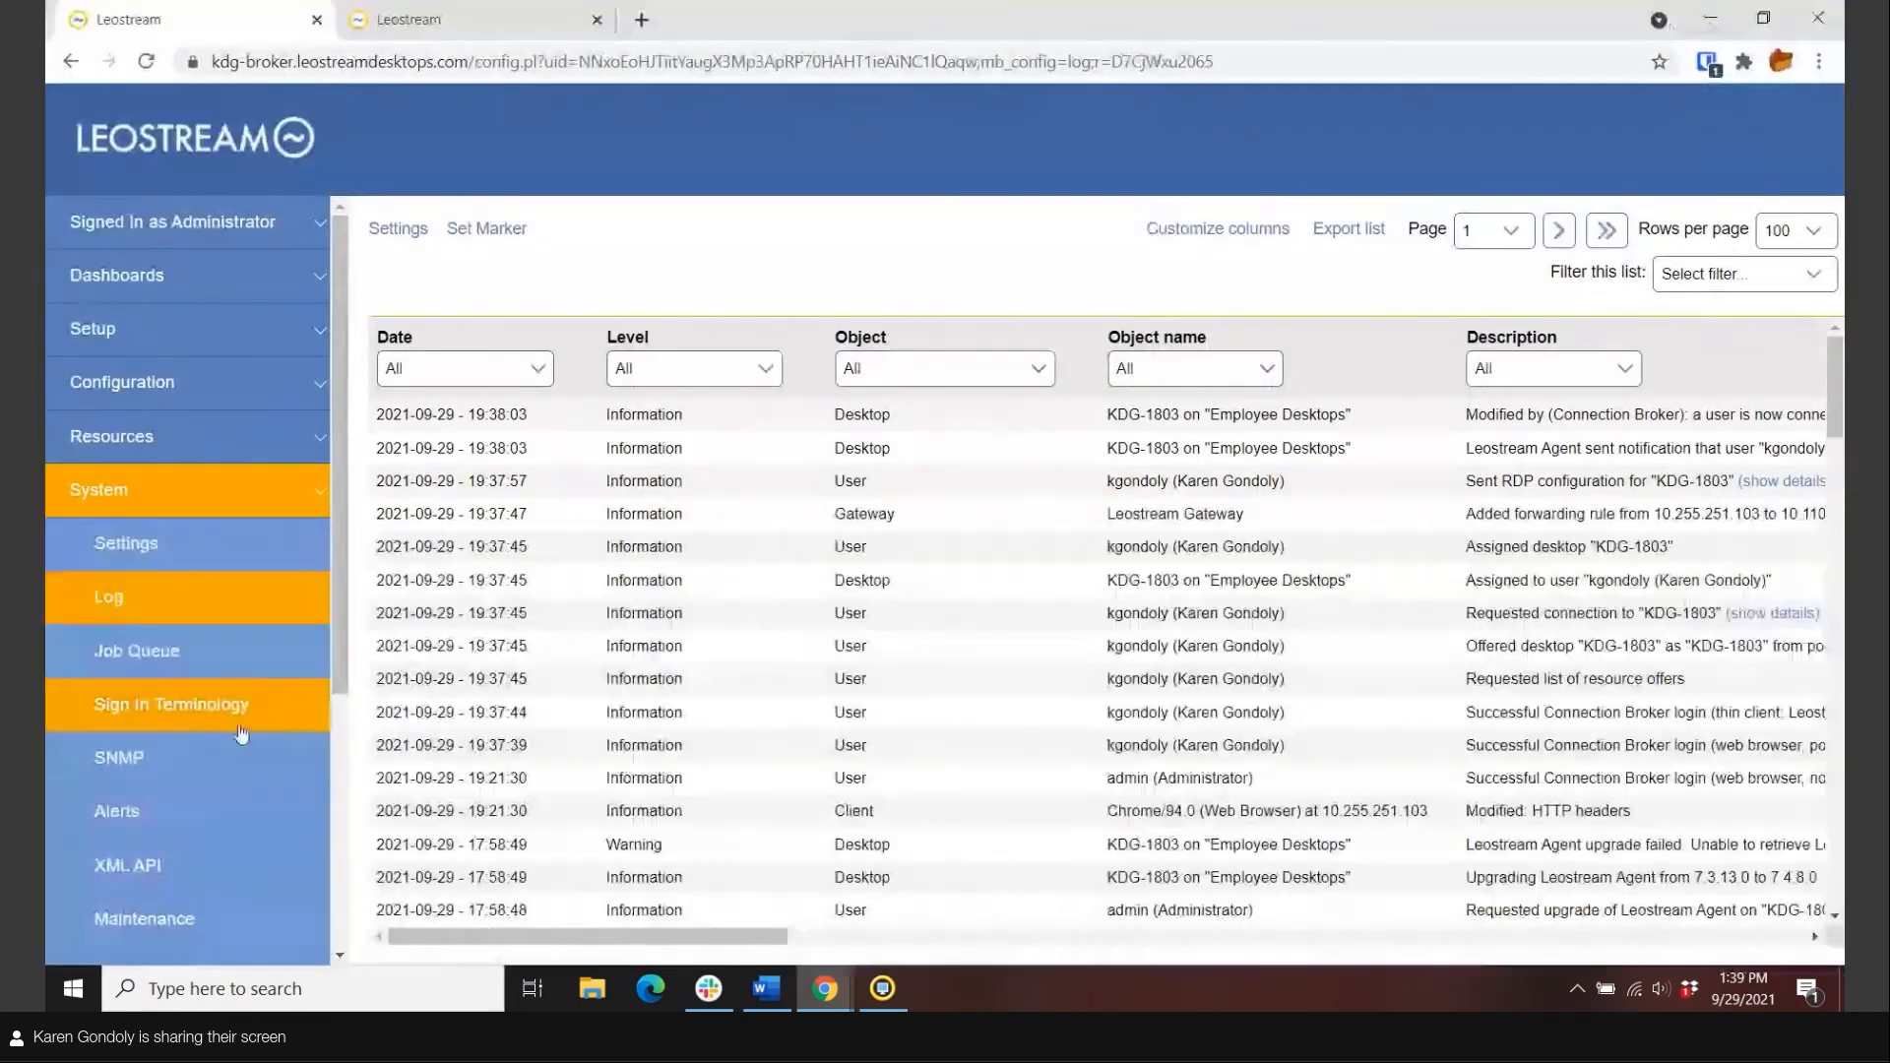
Refresh the System Log and read the KDG-1803 HTML5 launch and agent login descriptions.
left_click(121, 583)
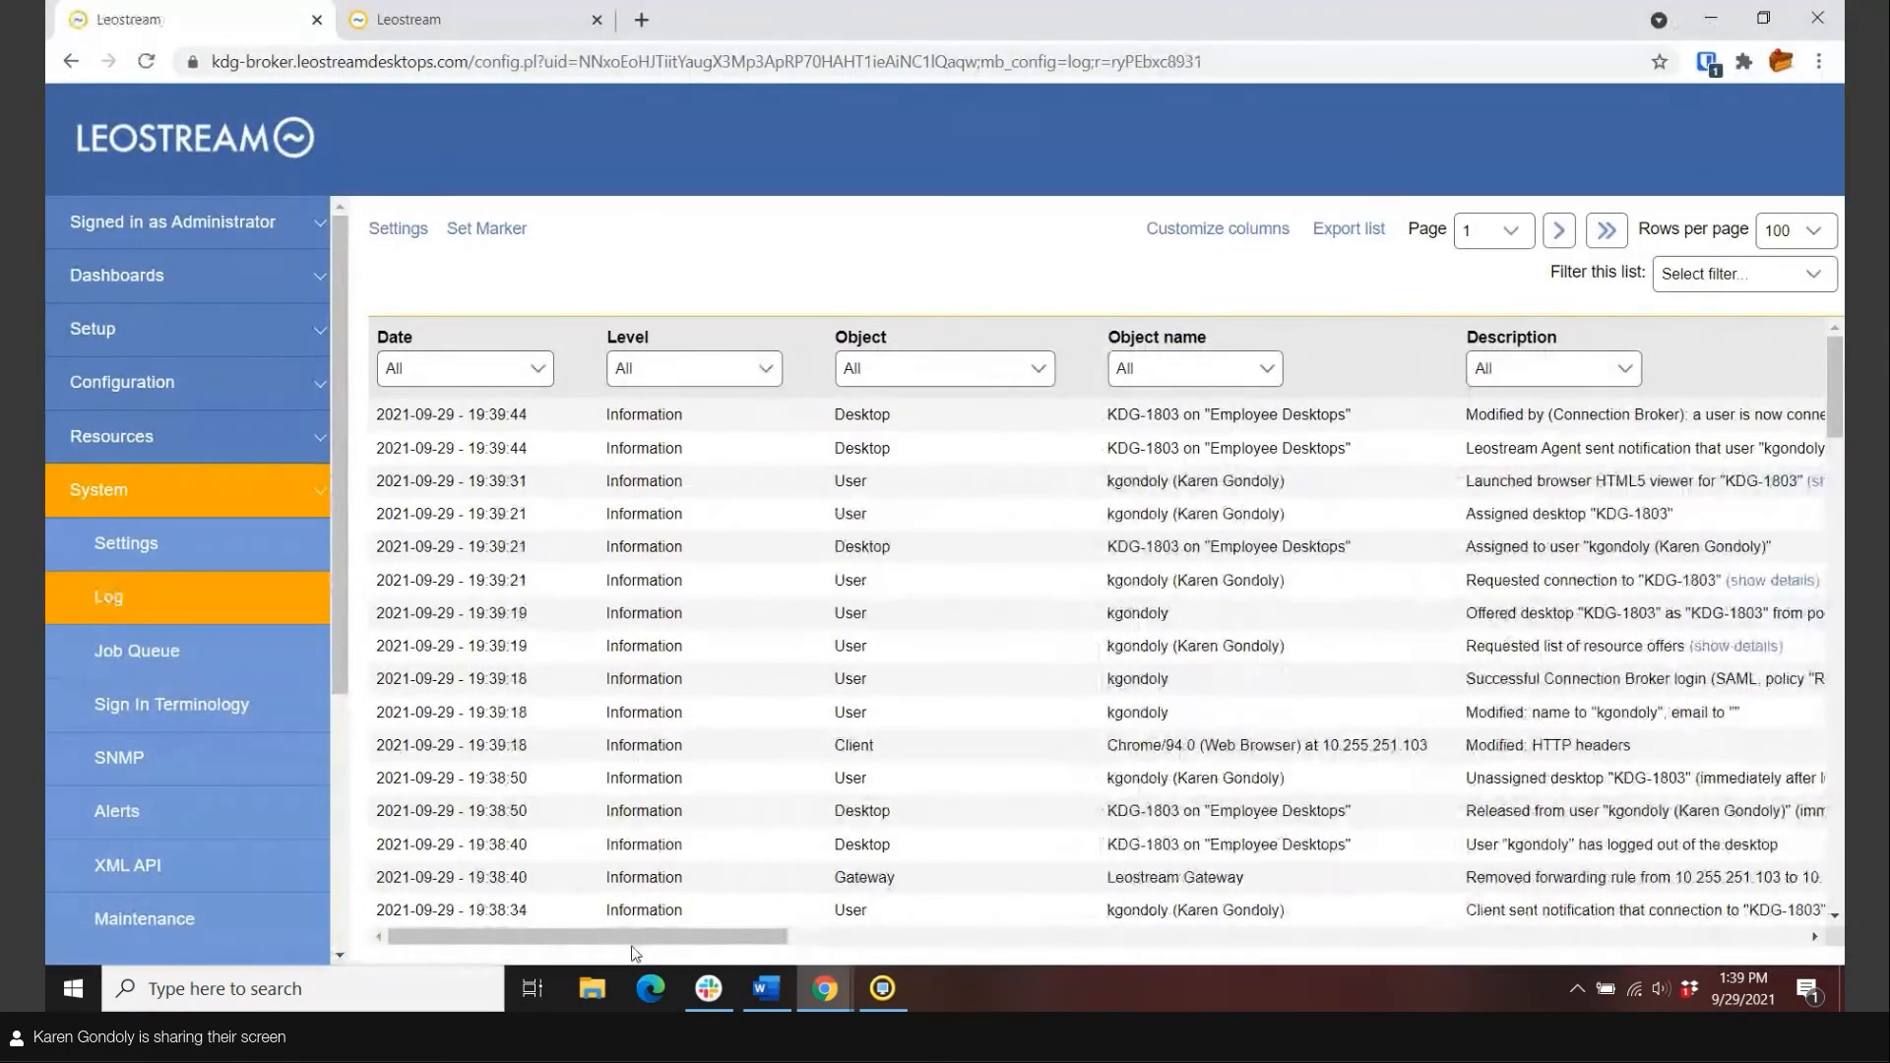
left_click_drag(630, 935, 794, 935)
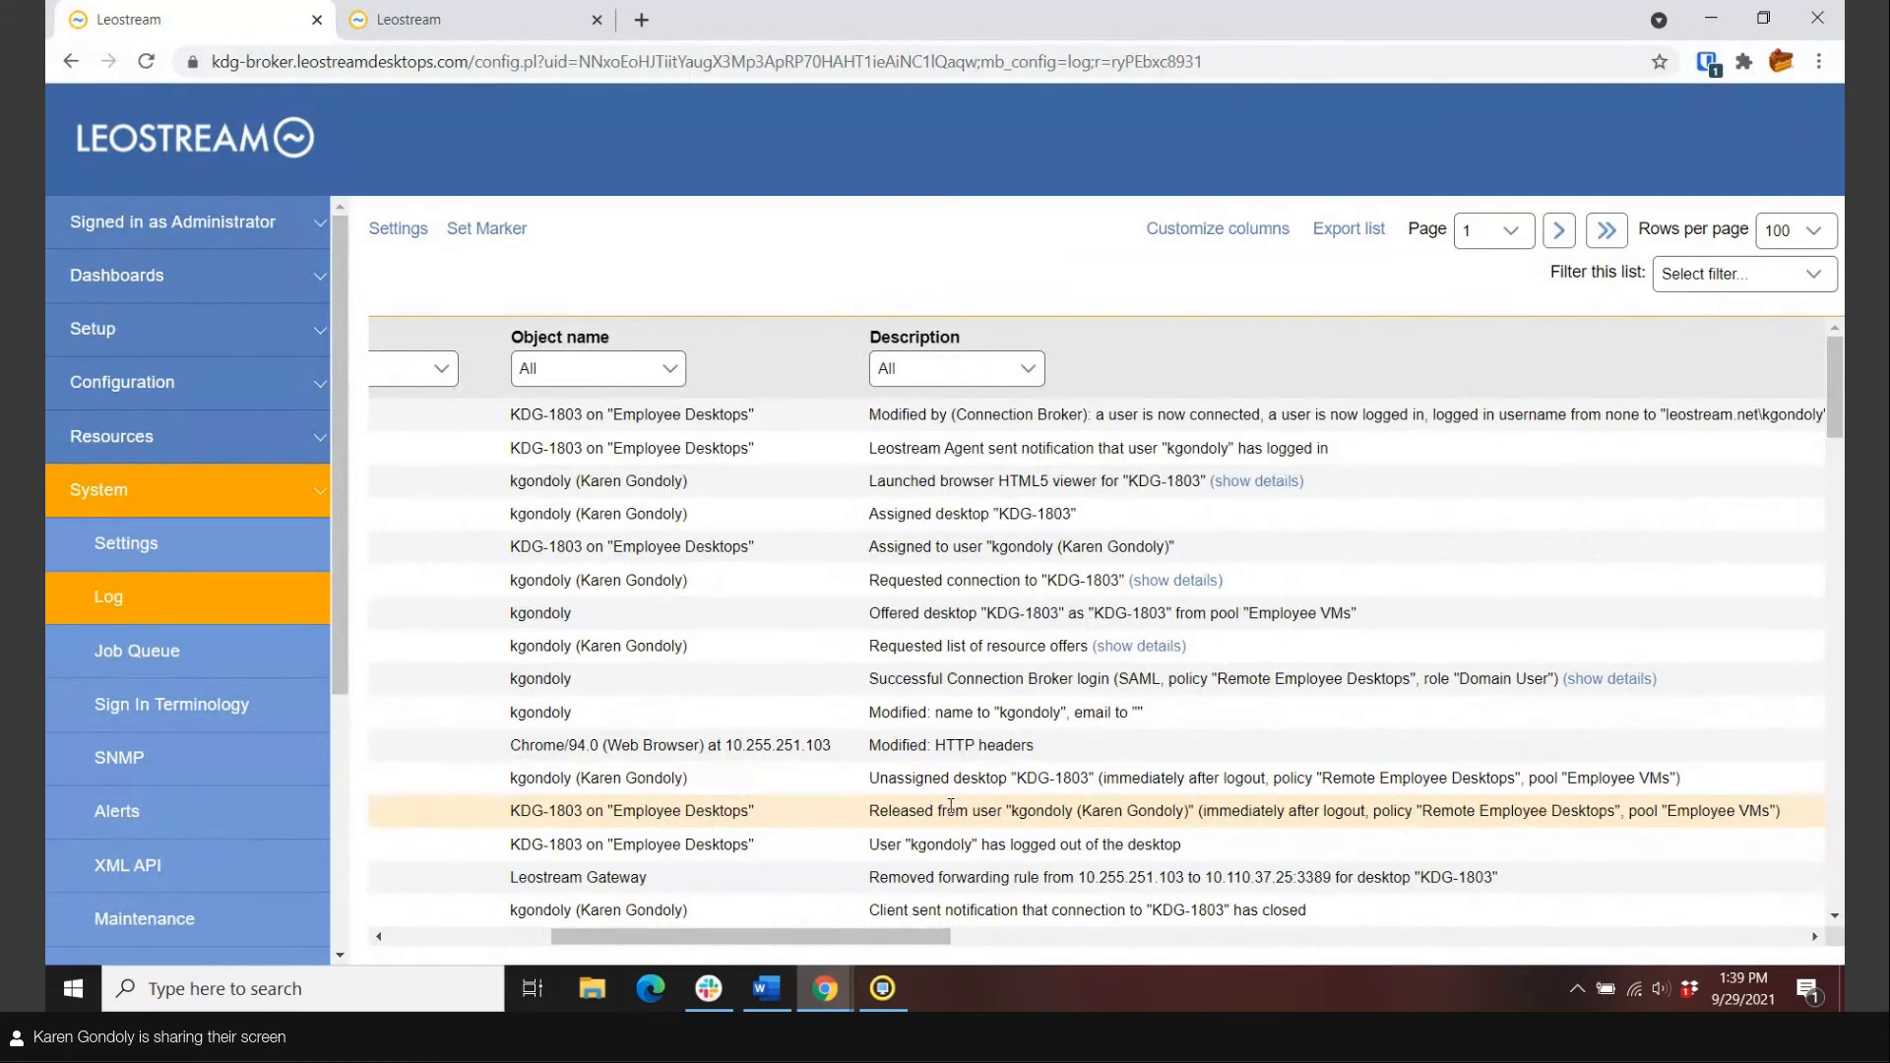
double_click(992, 882)
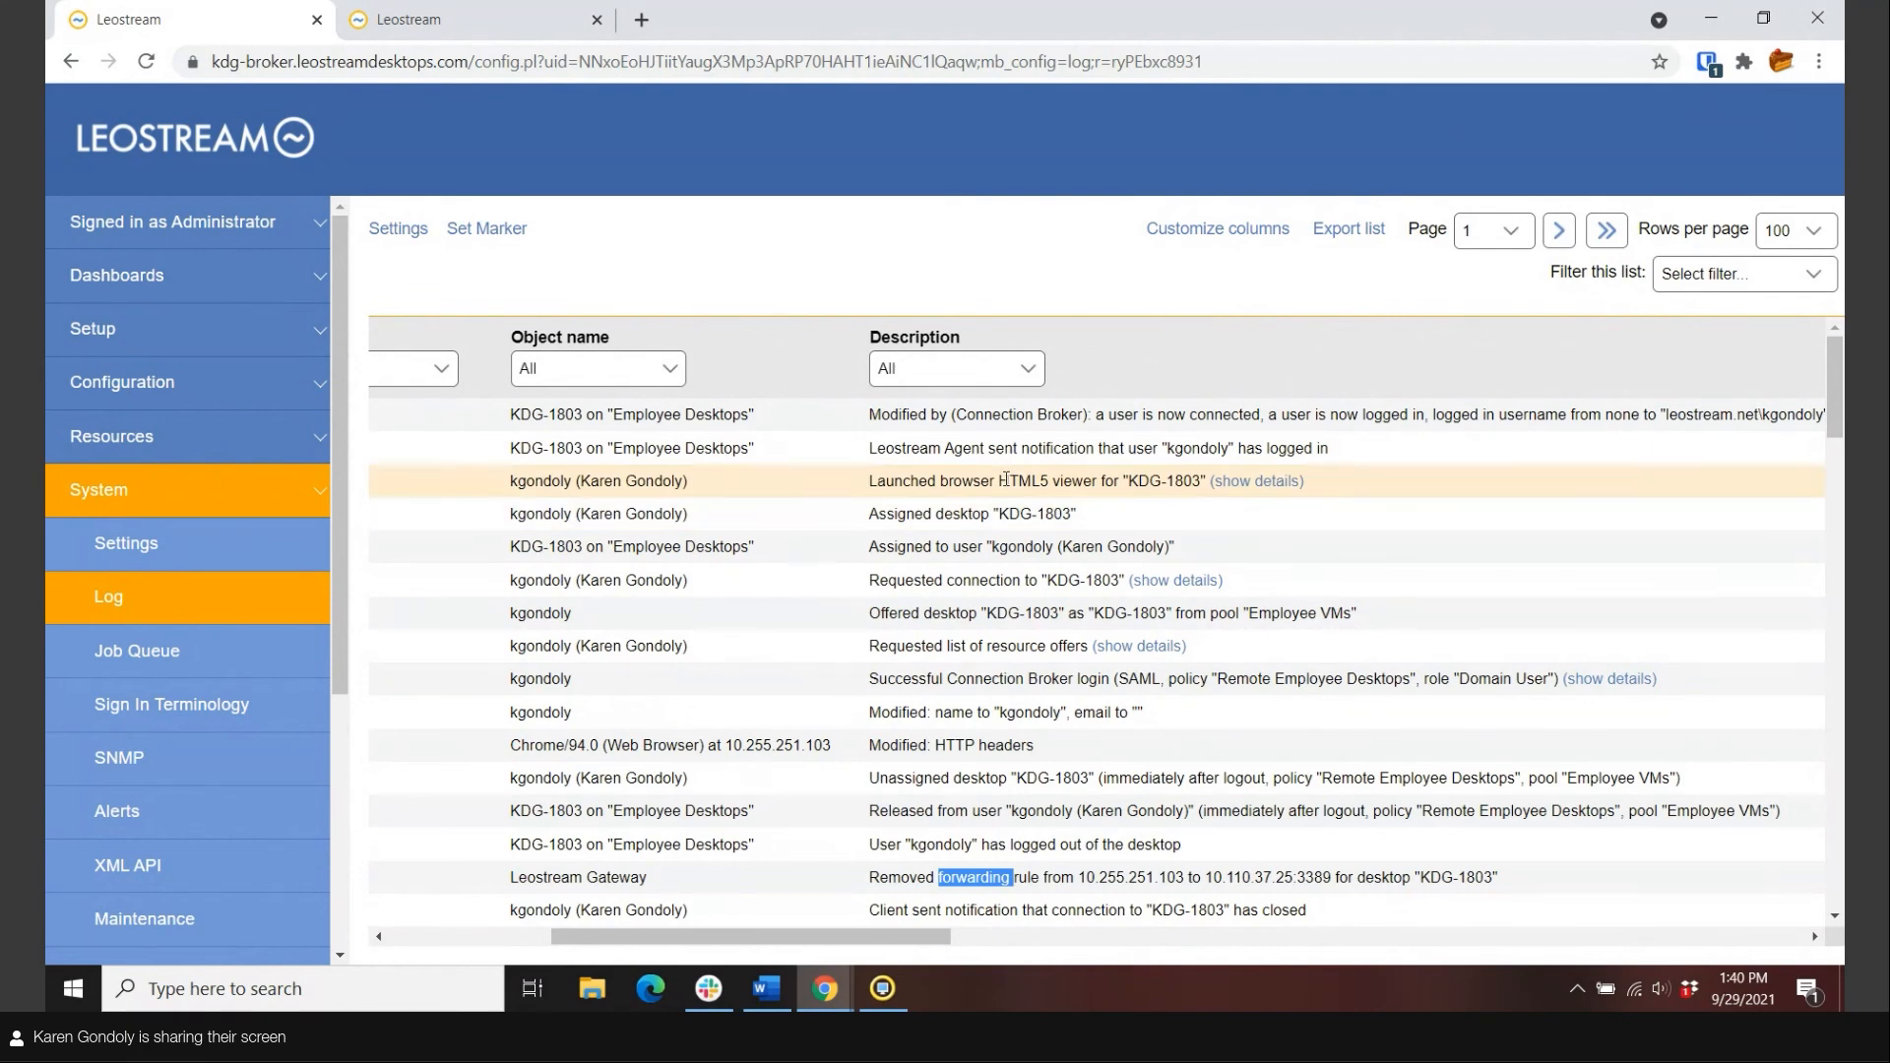
left_click_drag(593, 929, 433, 935)
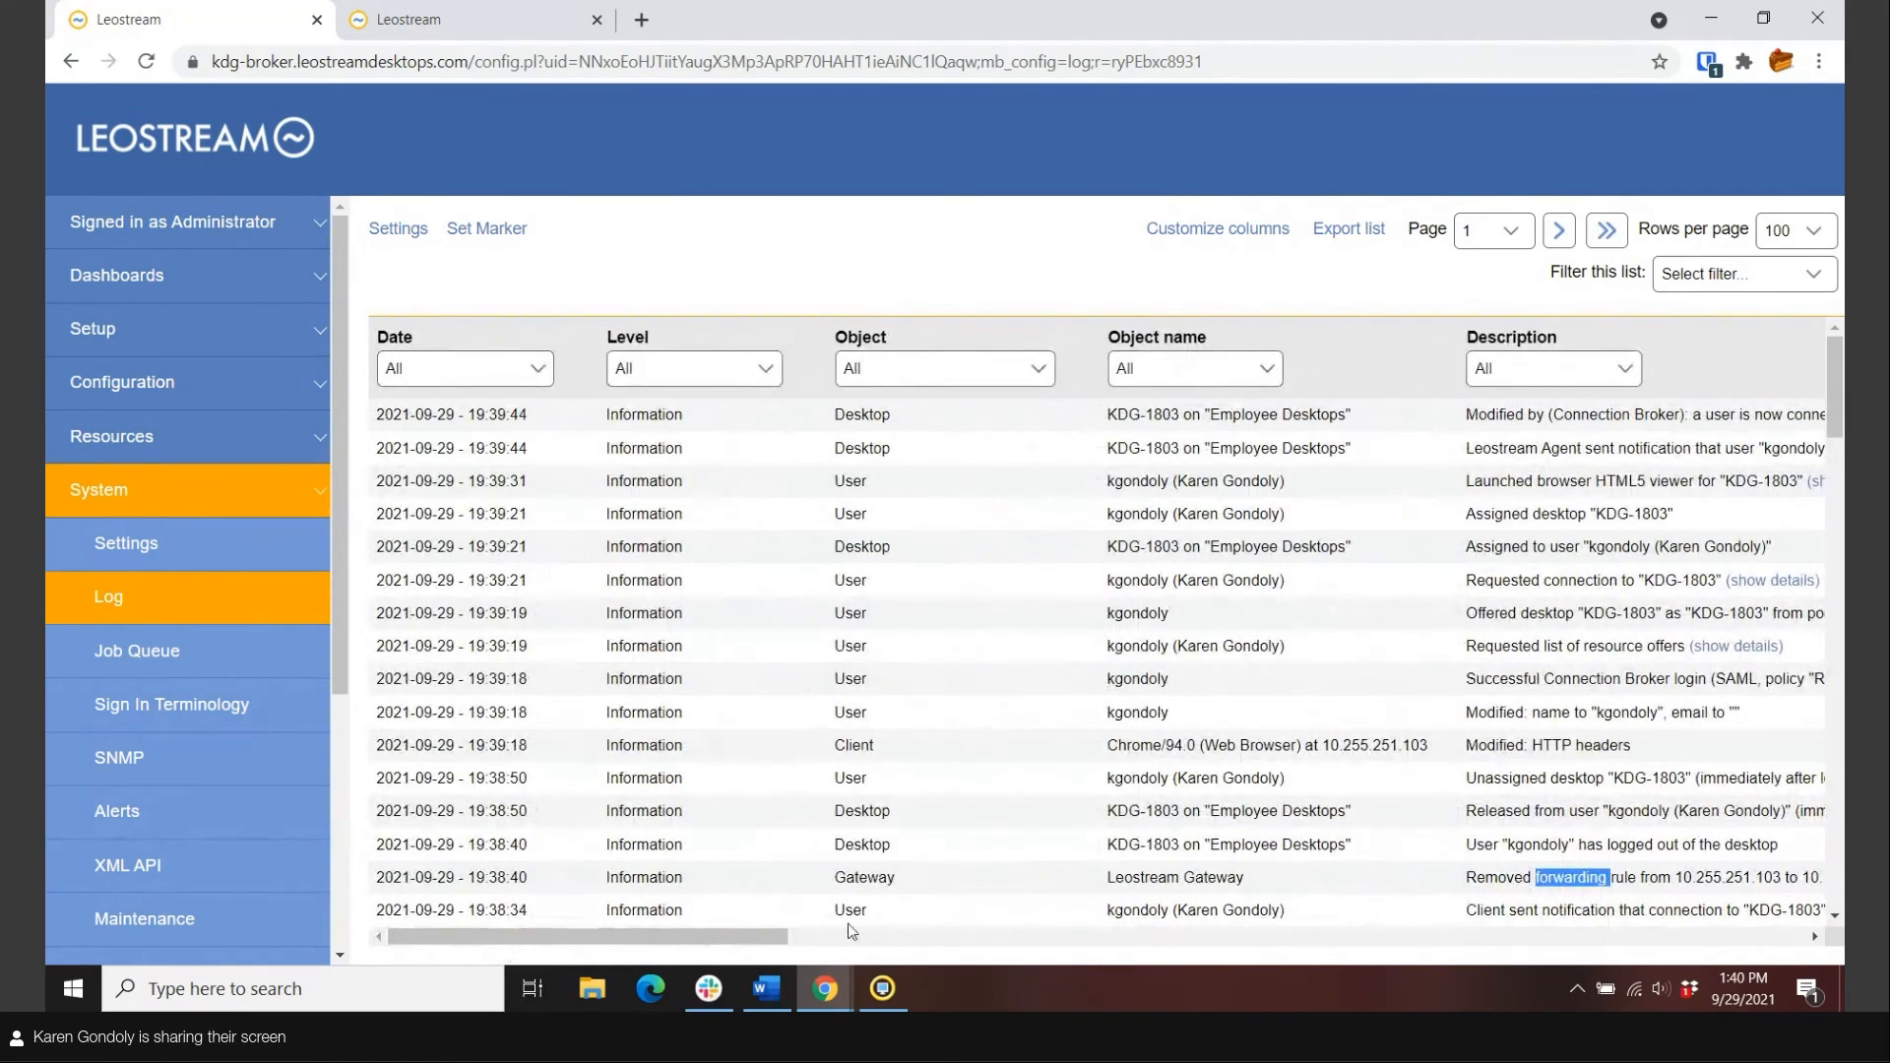
left_click(1574, 989)
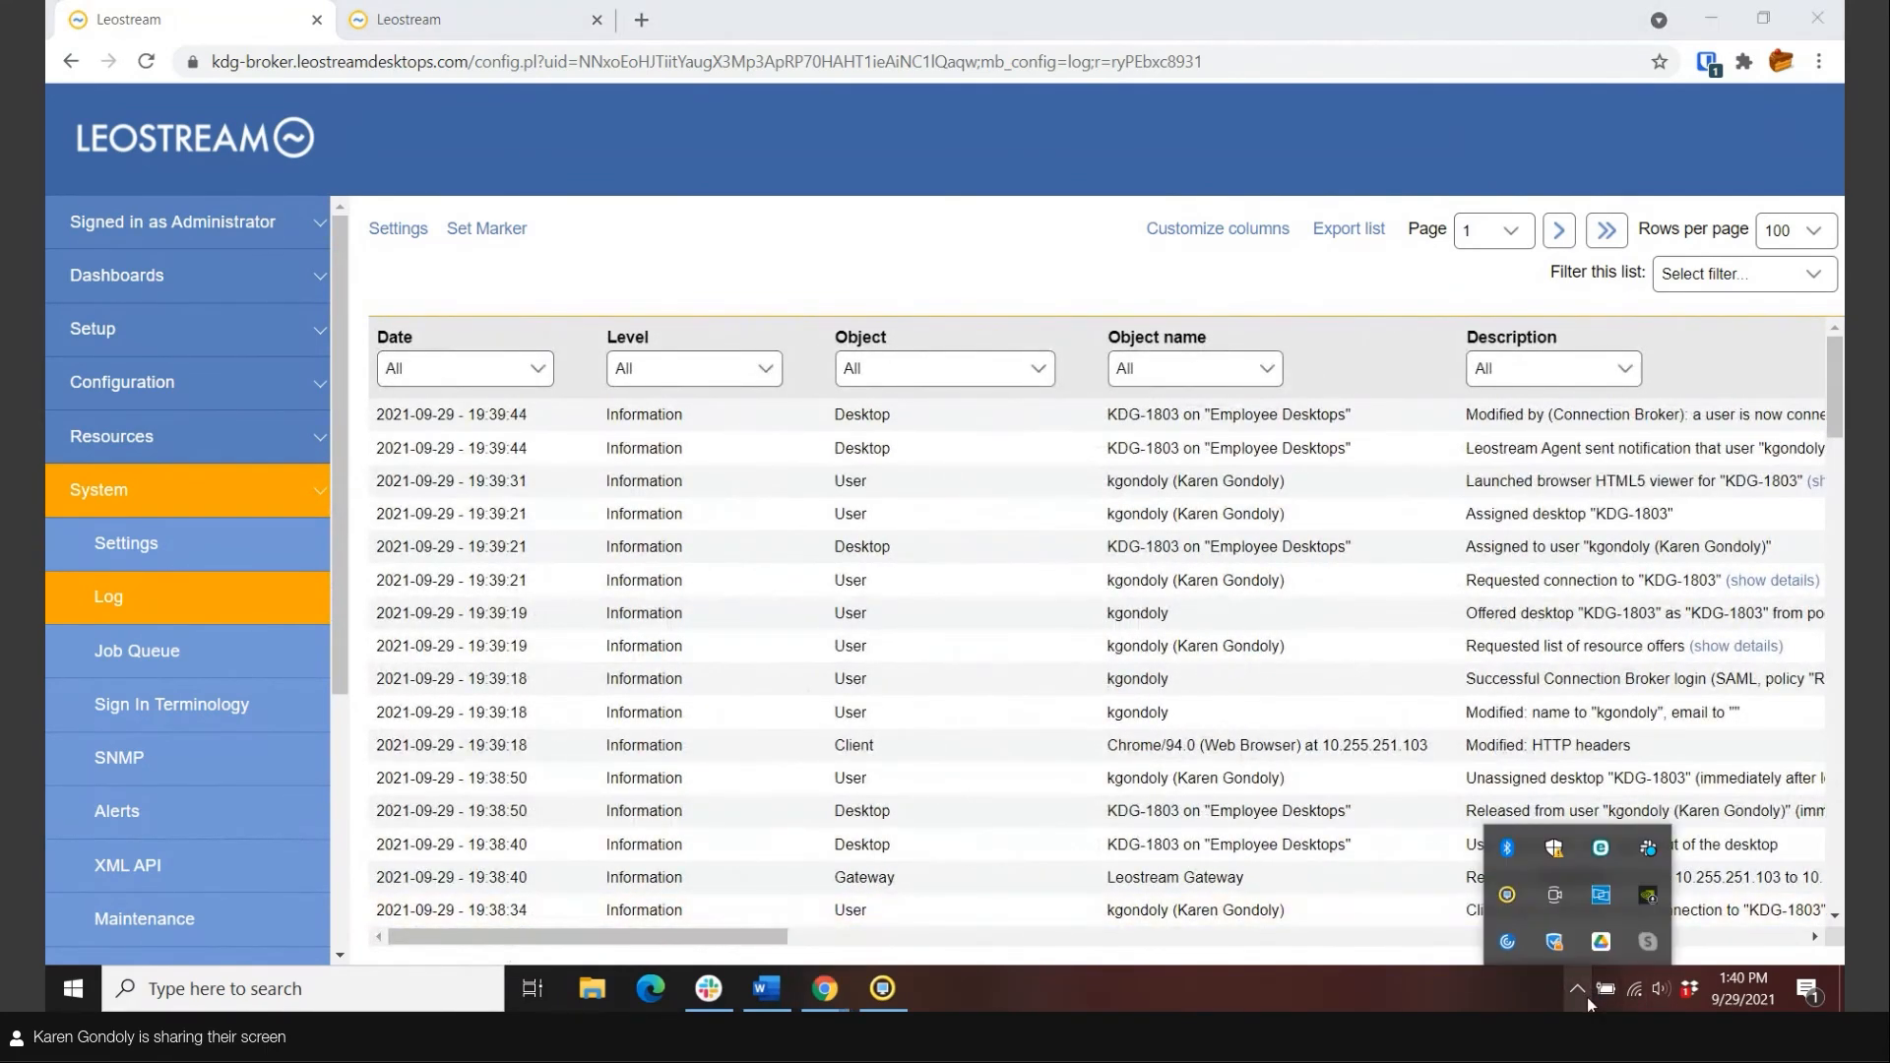
From the tray Leostream Connect login, change the broker address from kdg-gateway to kdg-broker.
right_click(1522, 924)
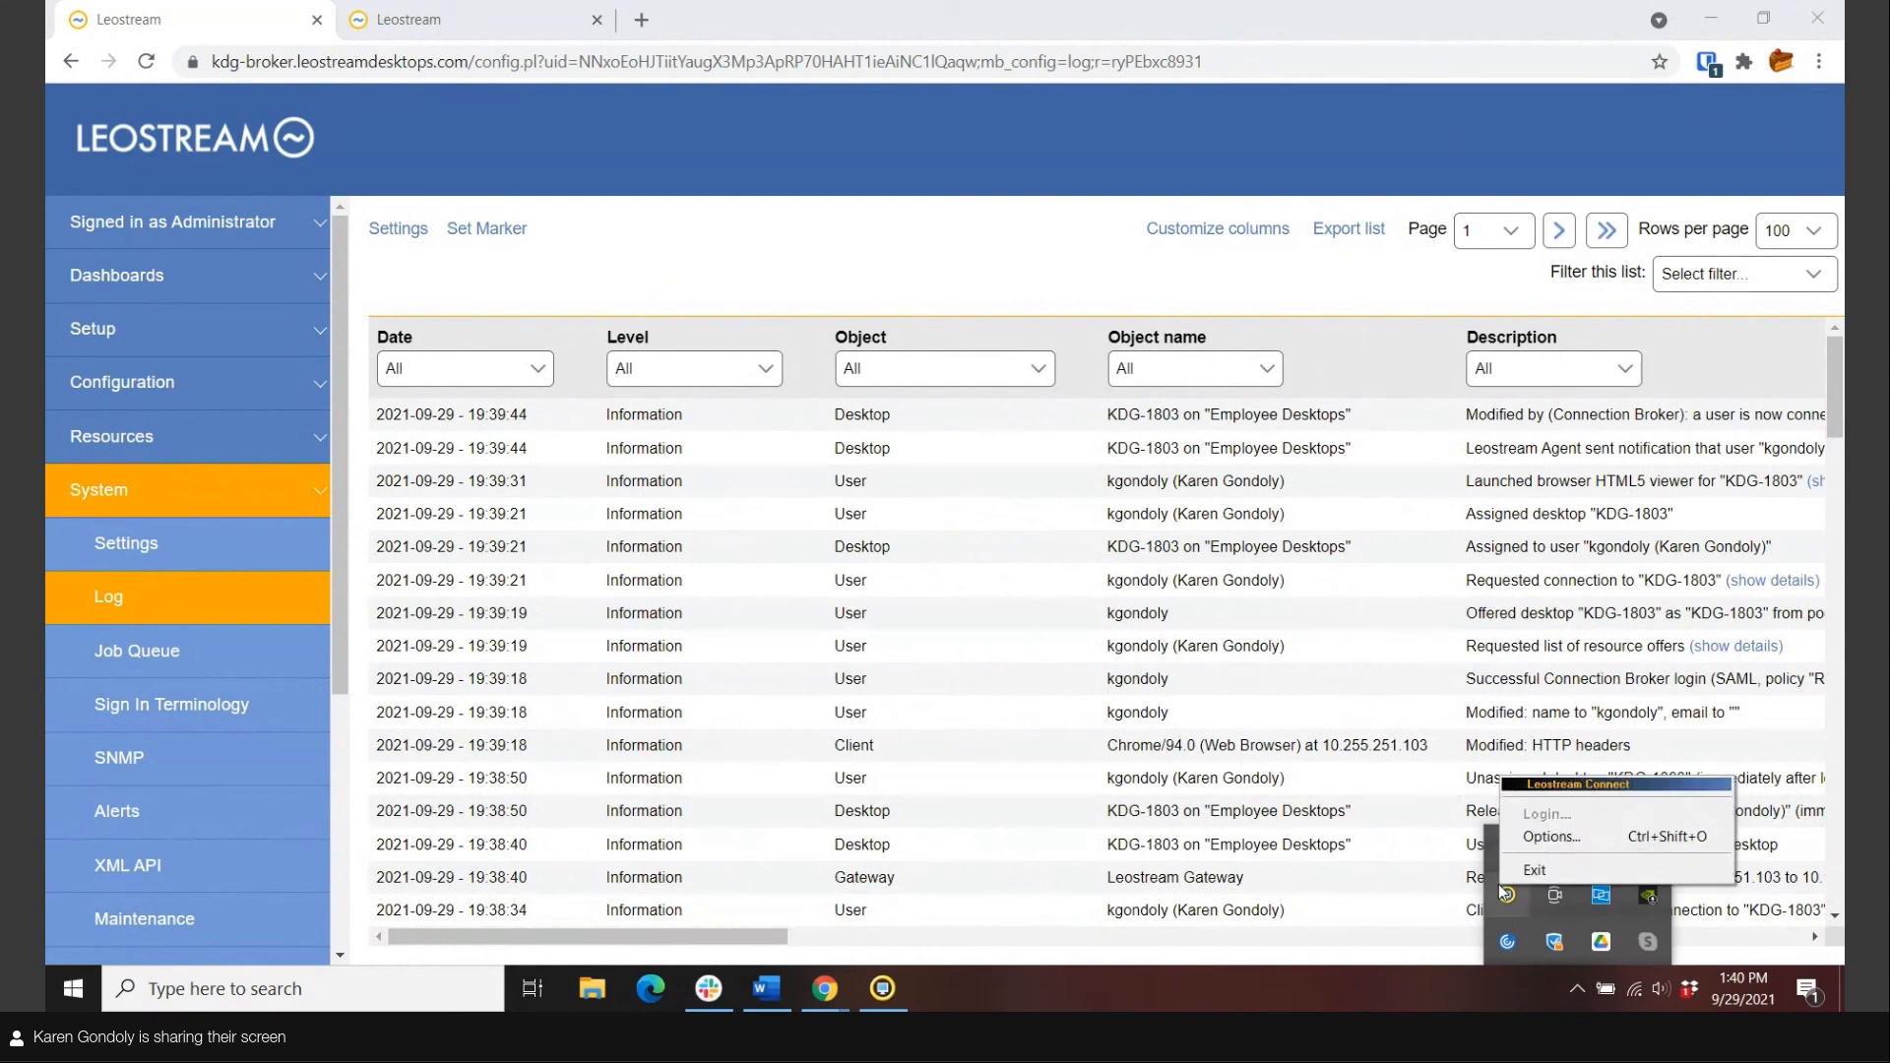
left_click(1547, 814)
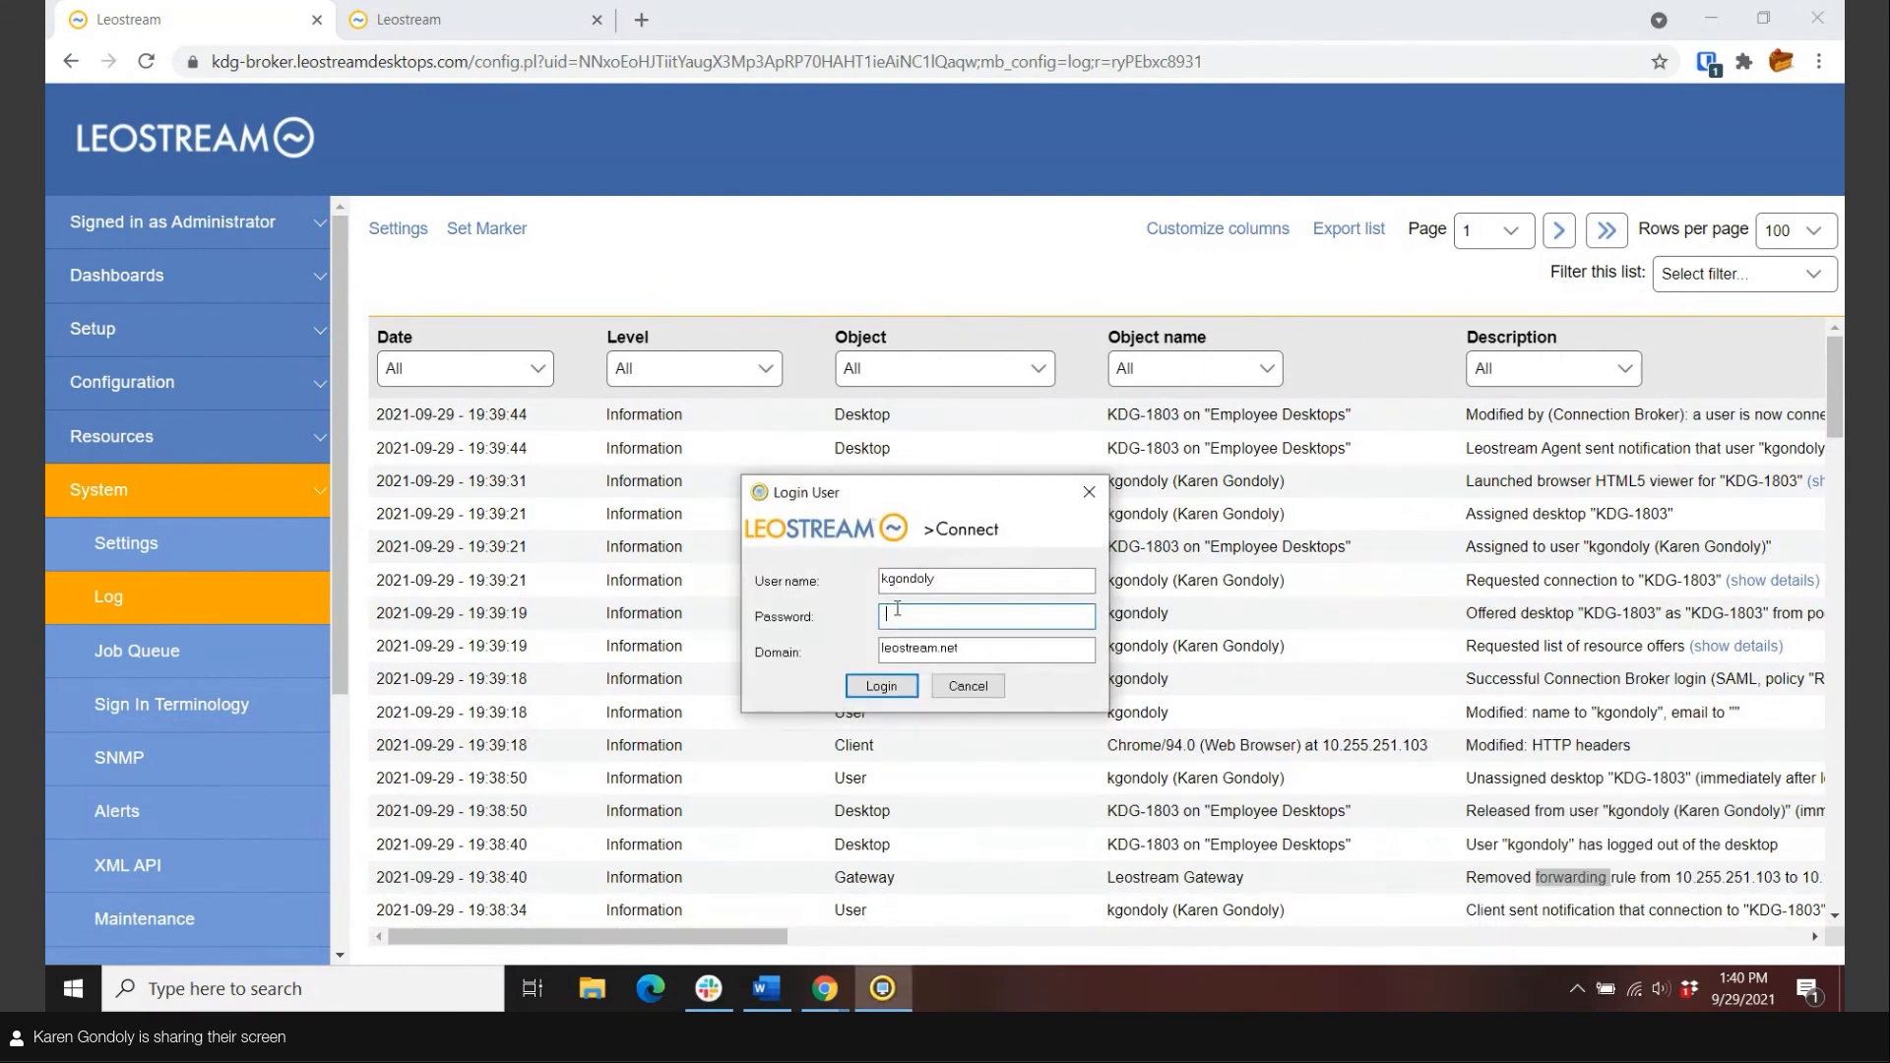
double_click(903, 580)
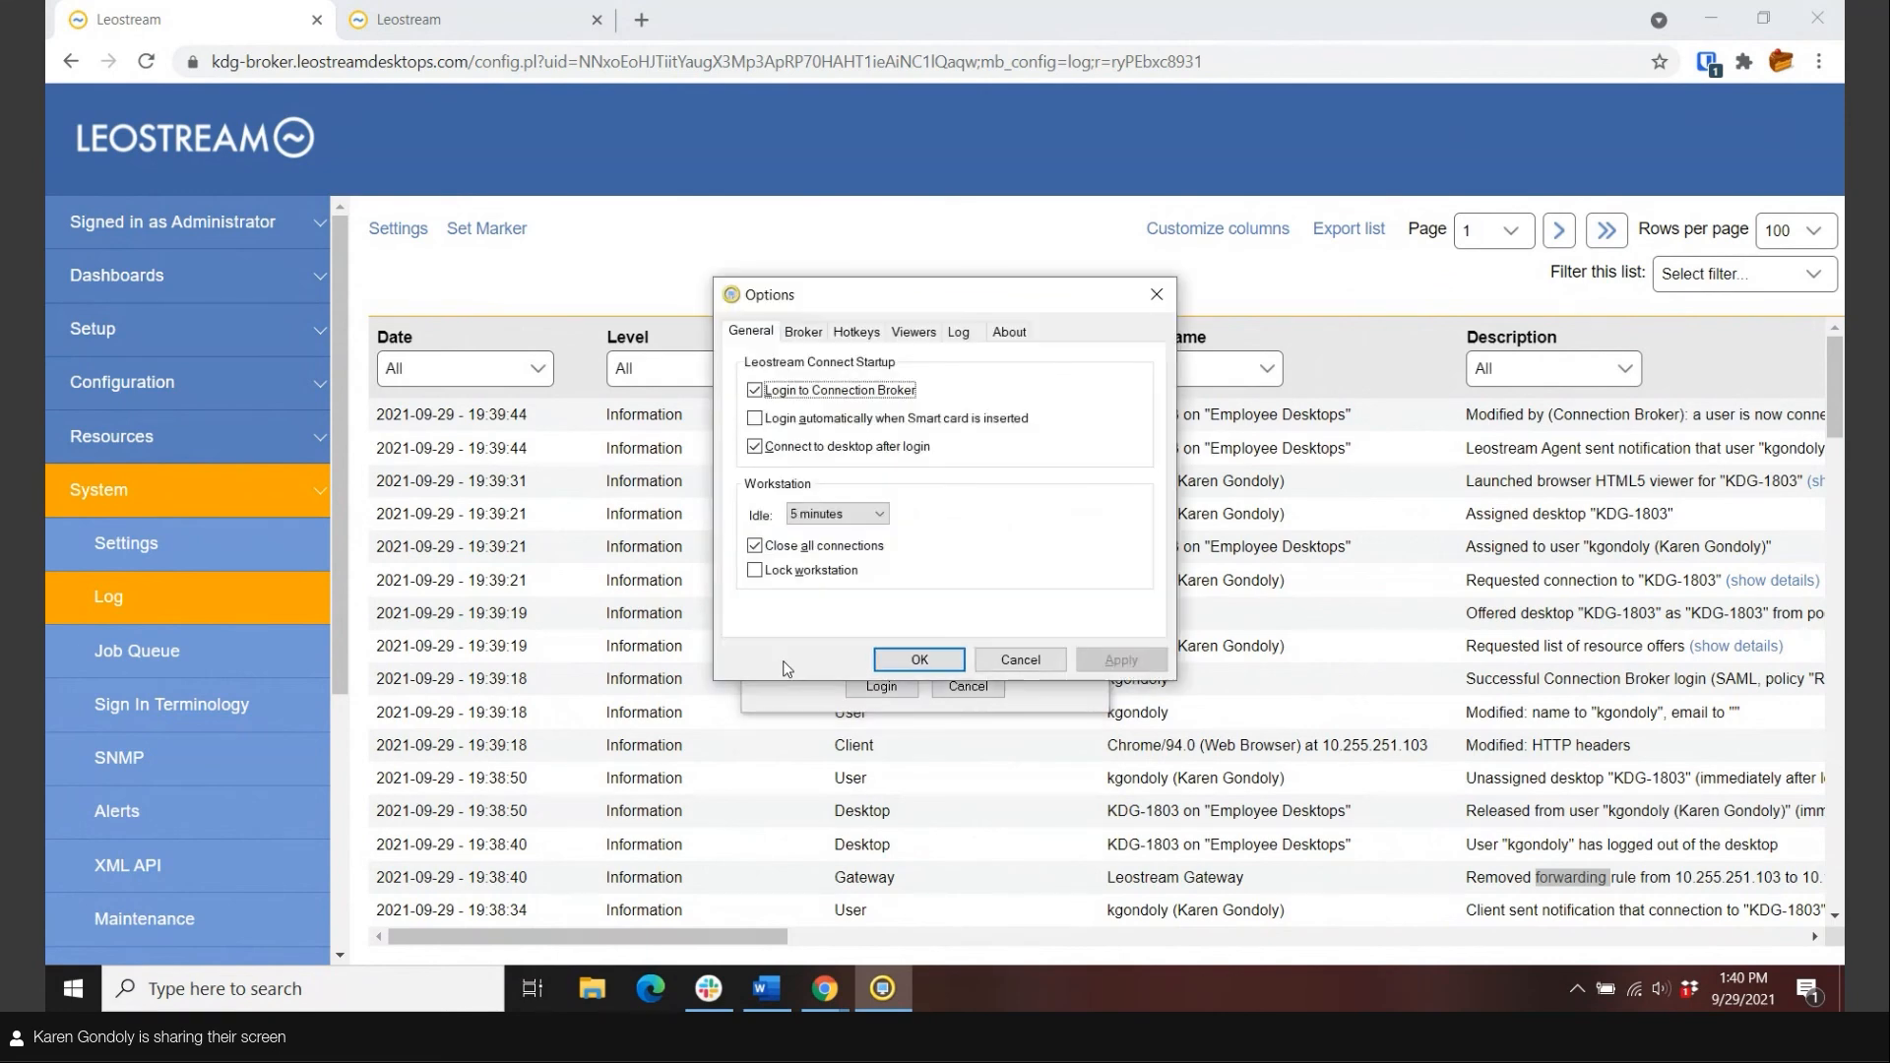
left_click(805, 333)
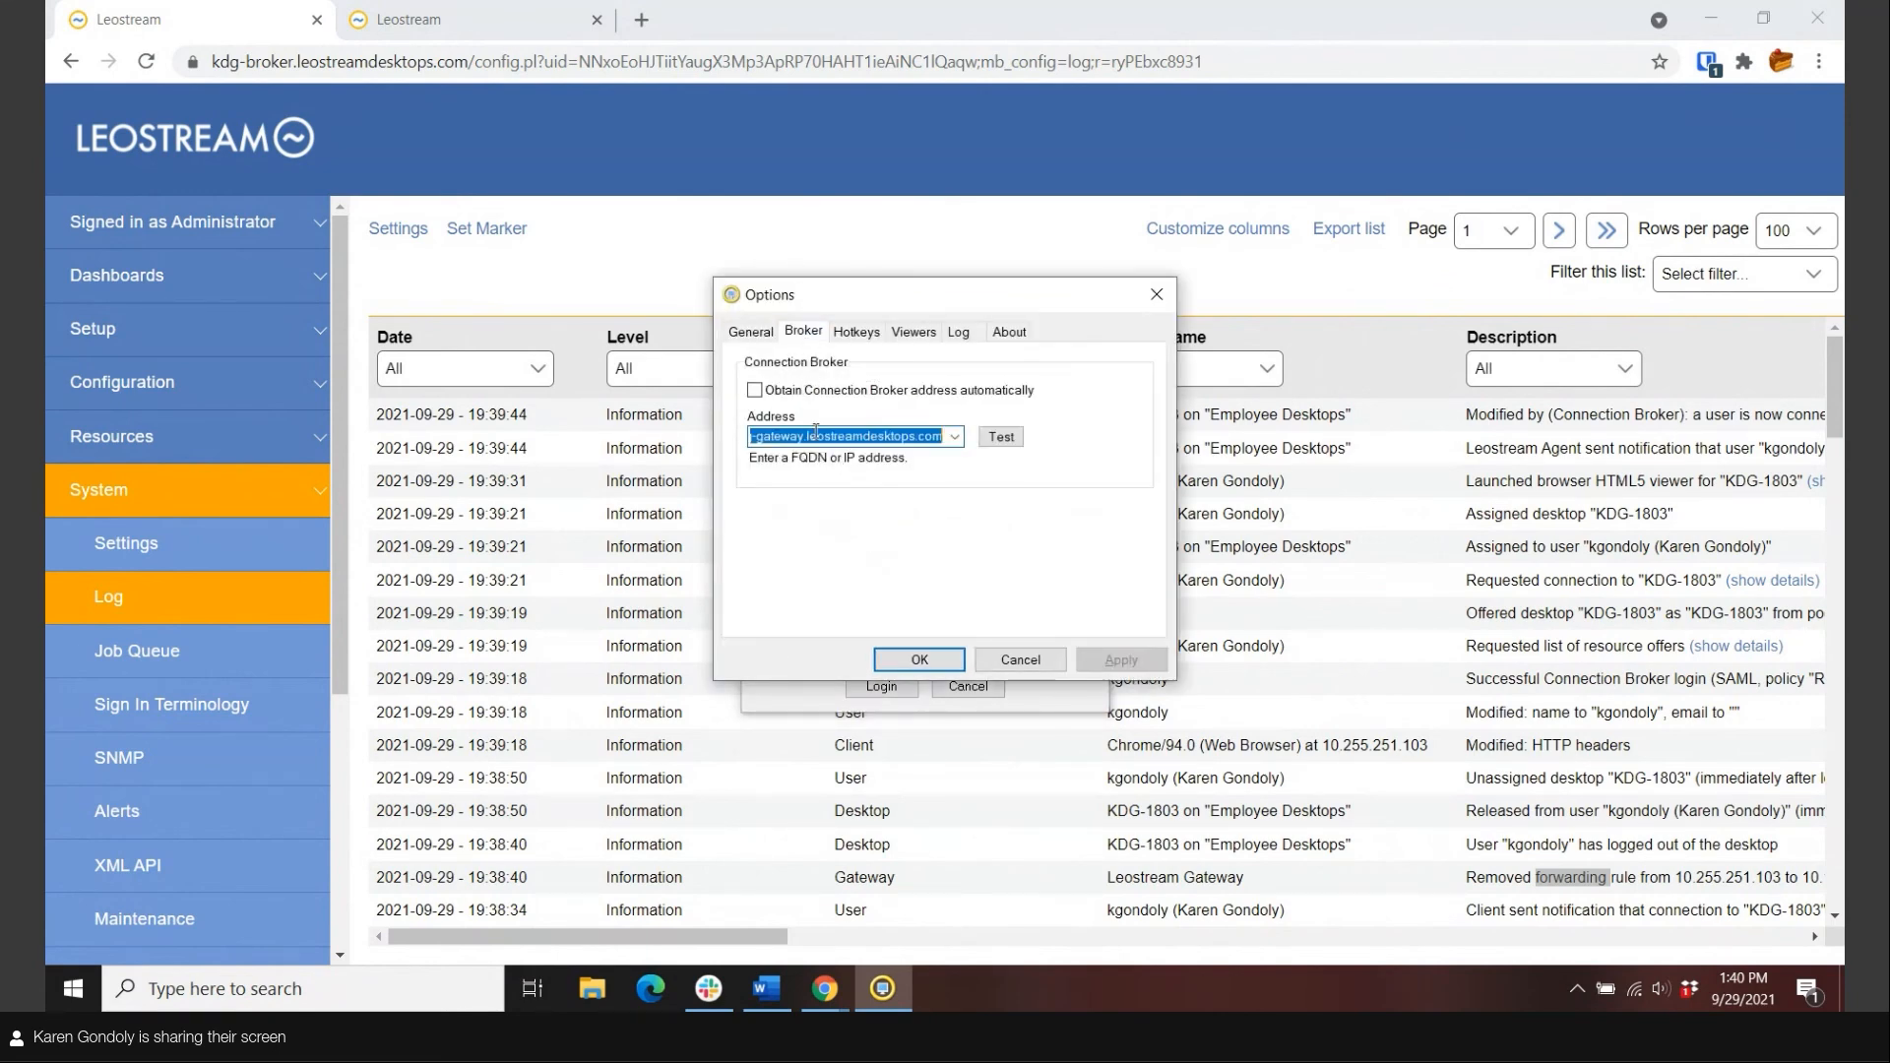
left_click(816, 434)
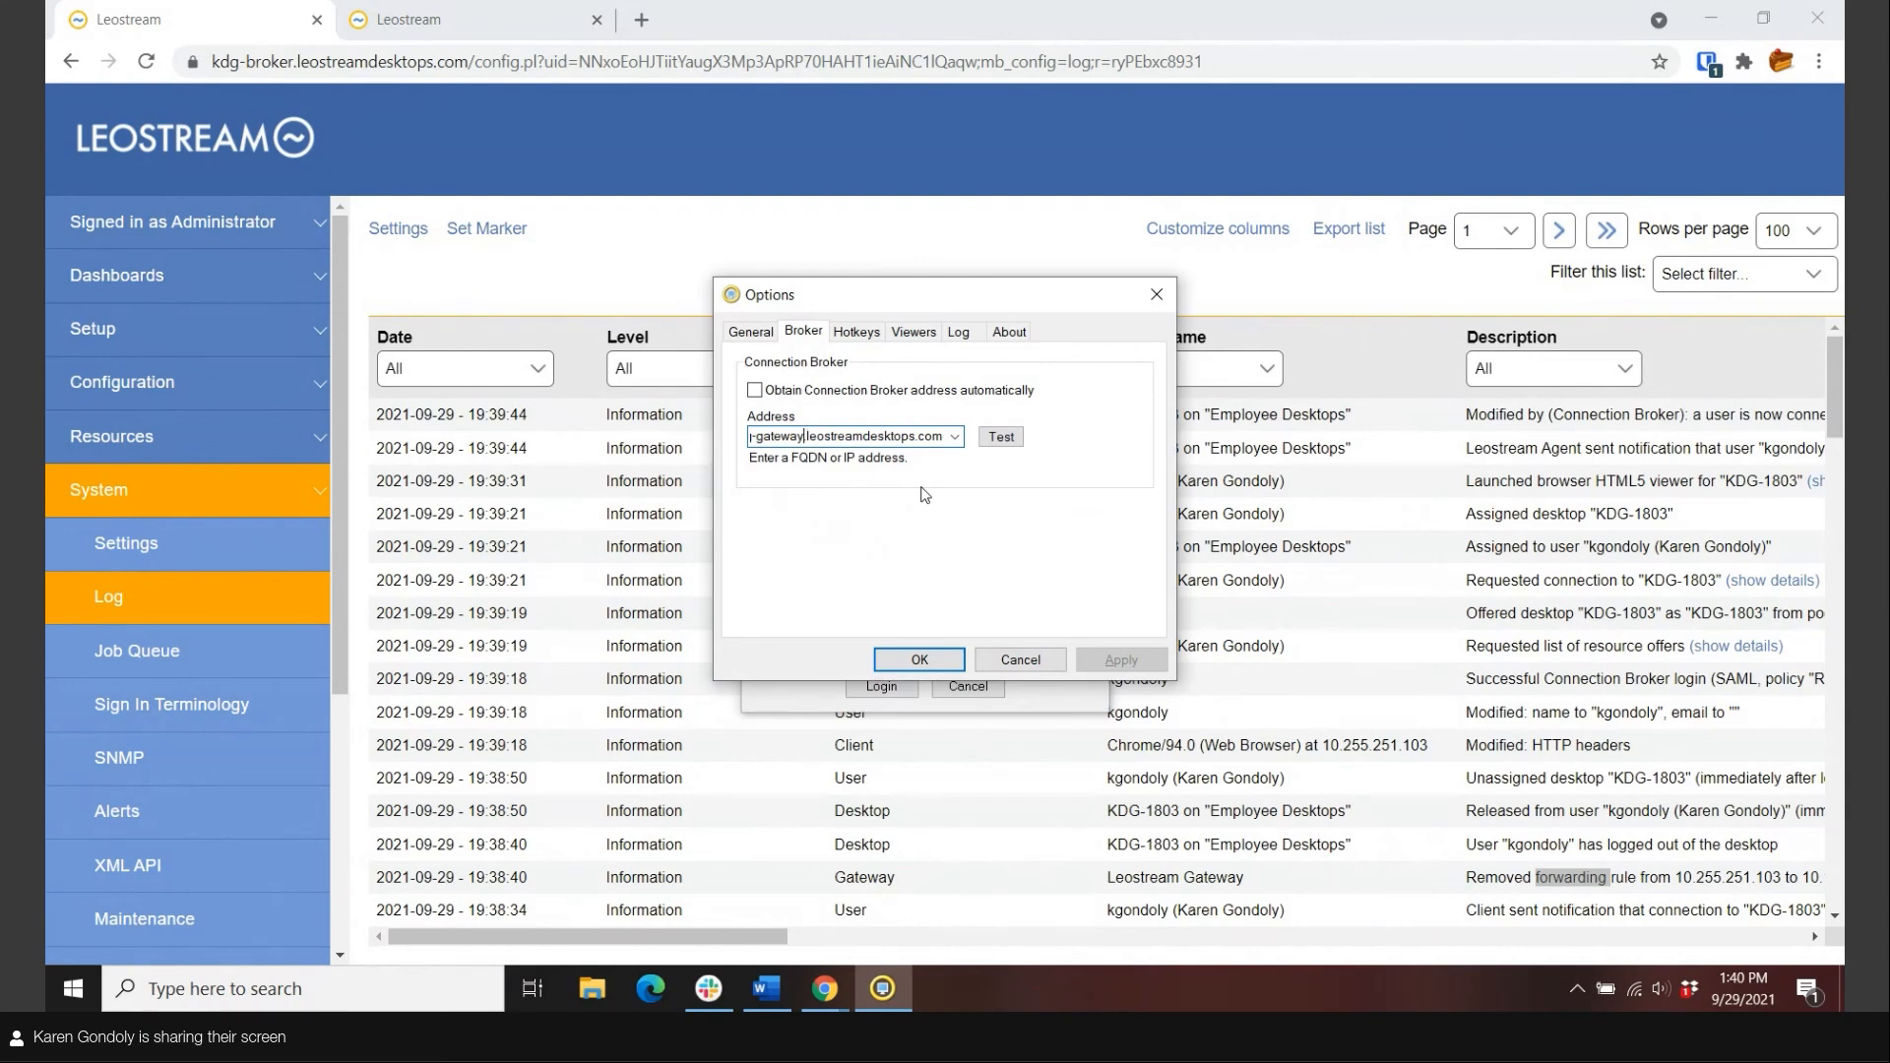
key("BackSpace")
key("BackSpace")
key("BackSpace")
key("BackSpace")
key("BackSpace")
key("BackSpace")
key("BackSpace")
type("bro")
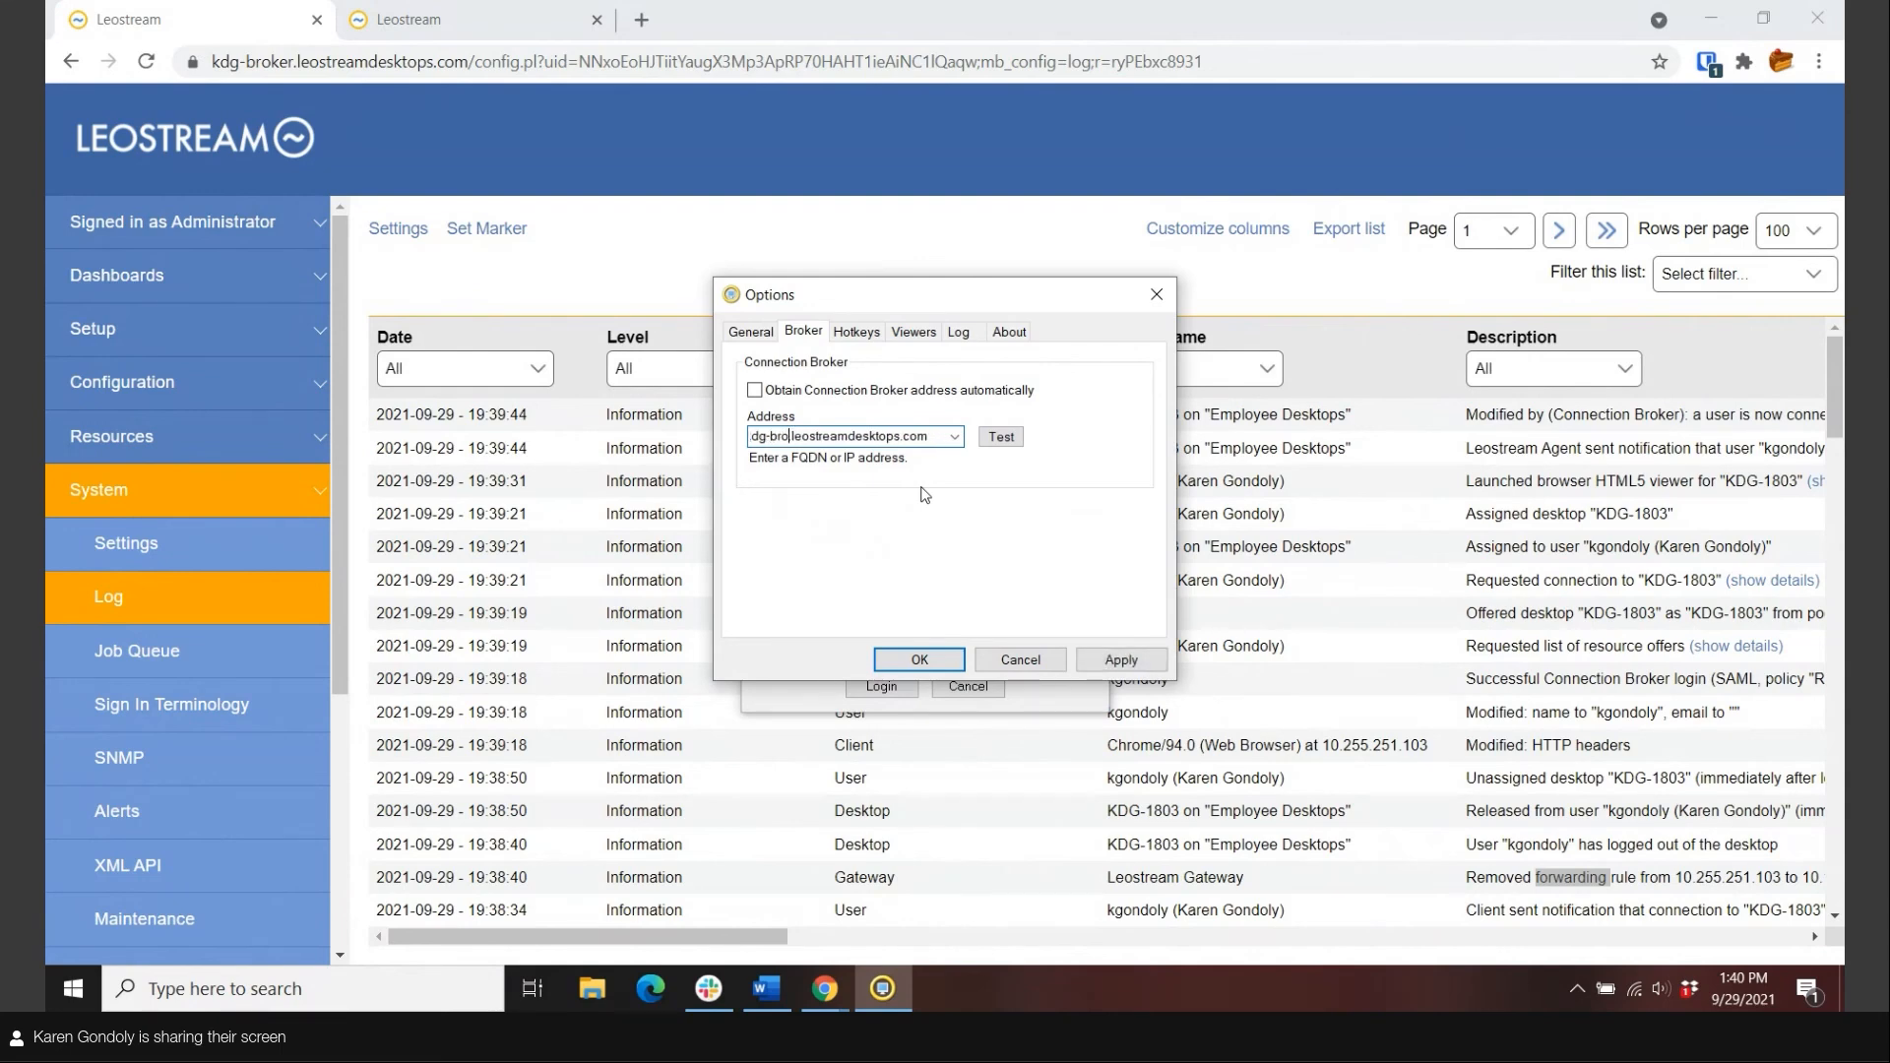
type("ker.")
key("Return")
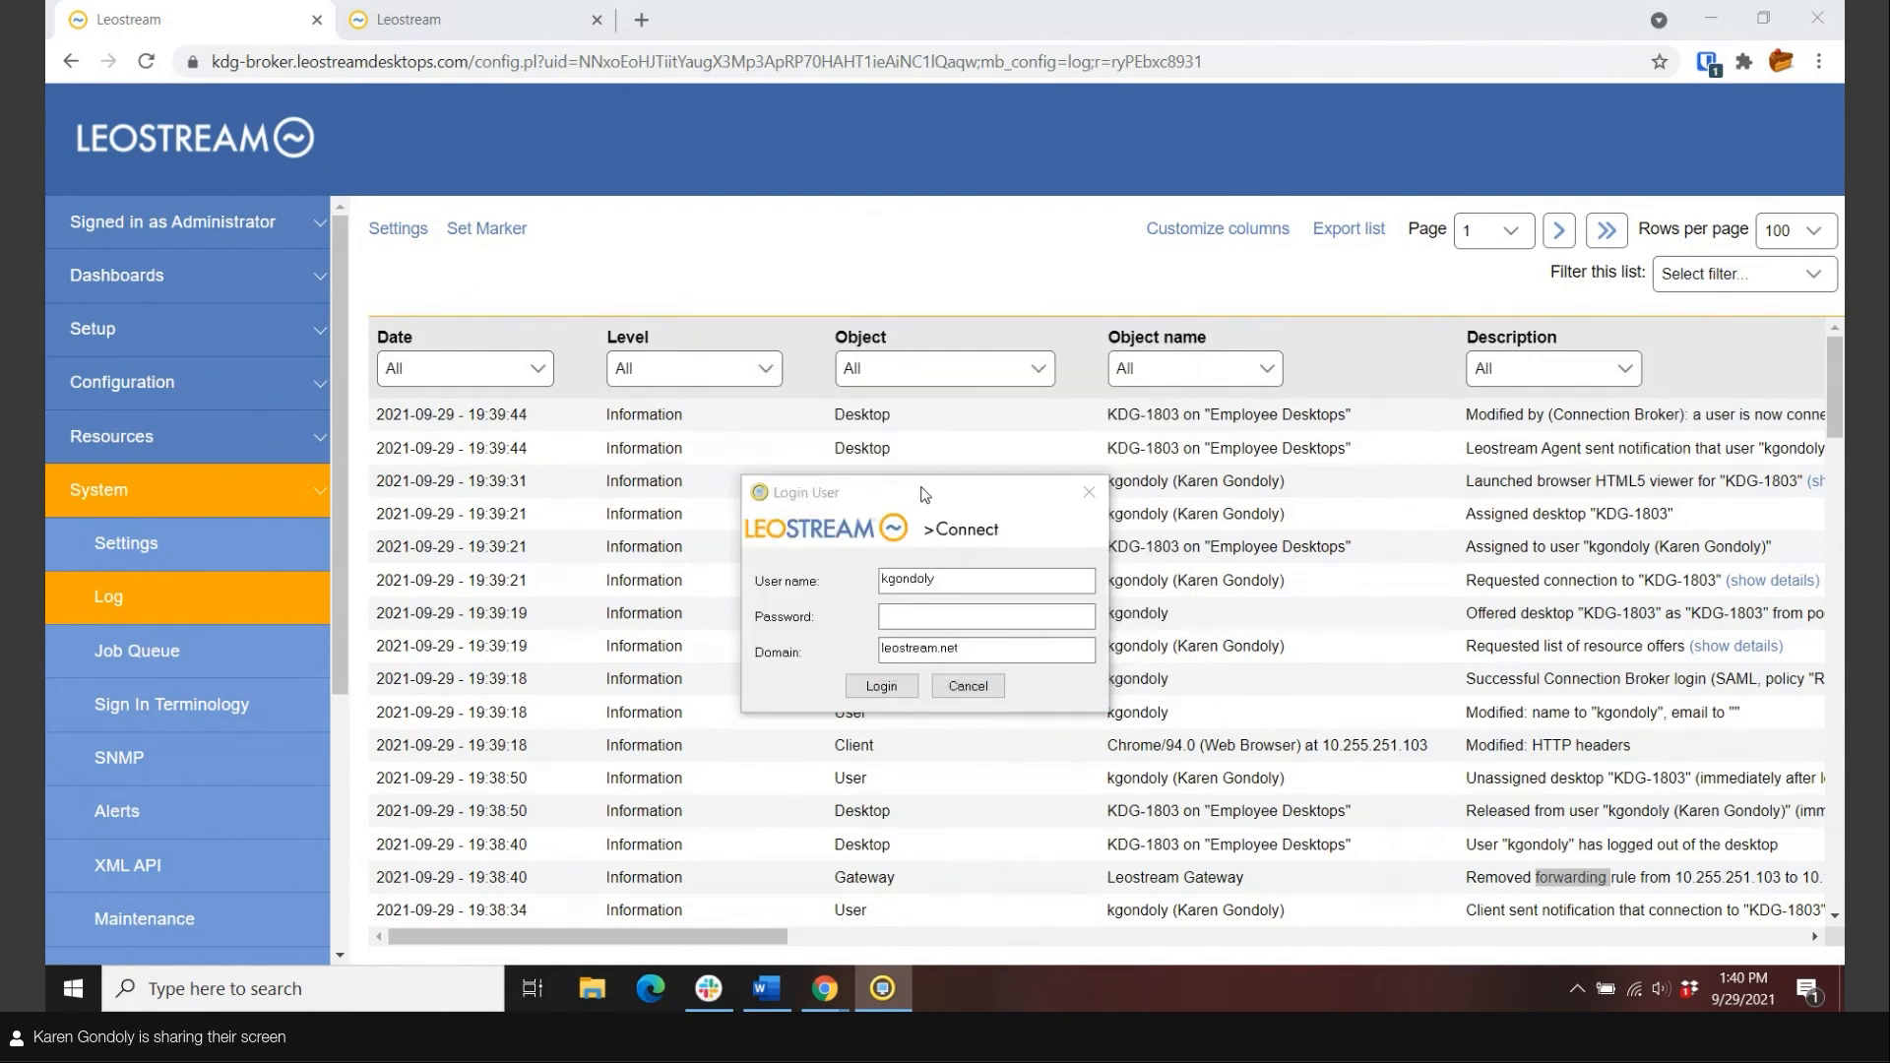
Log in as another user and refresh the log to see the KDG-MAYBEL entries.
left_click(913, 583)
type("maybell")
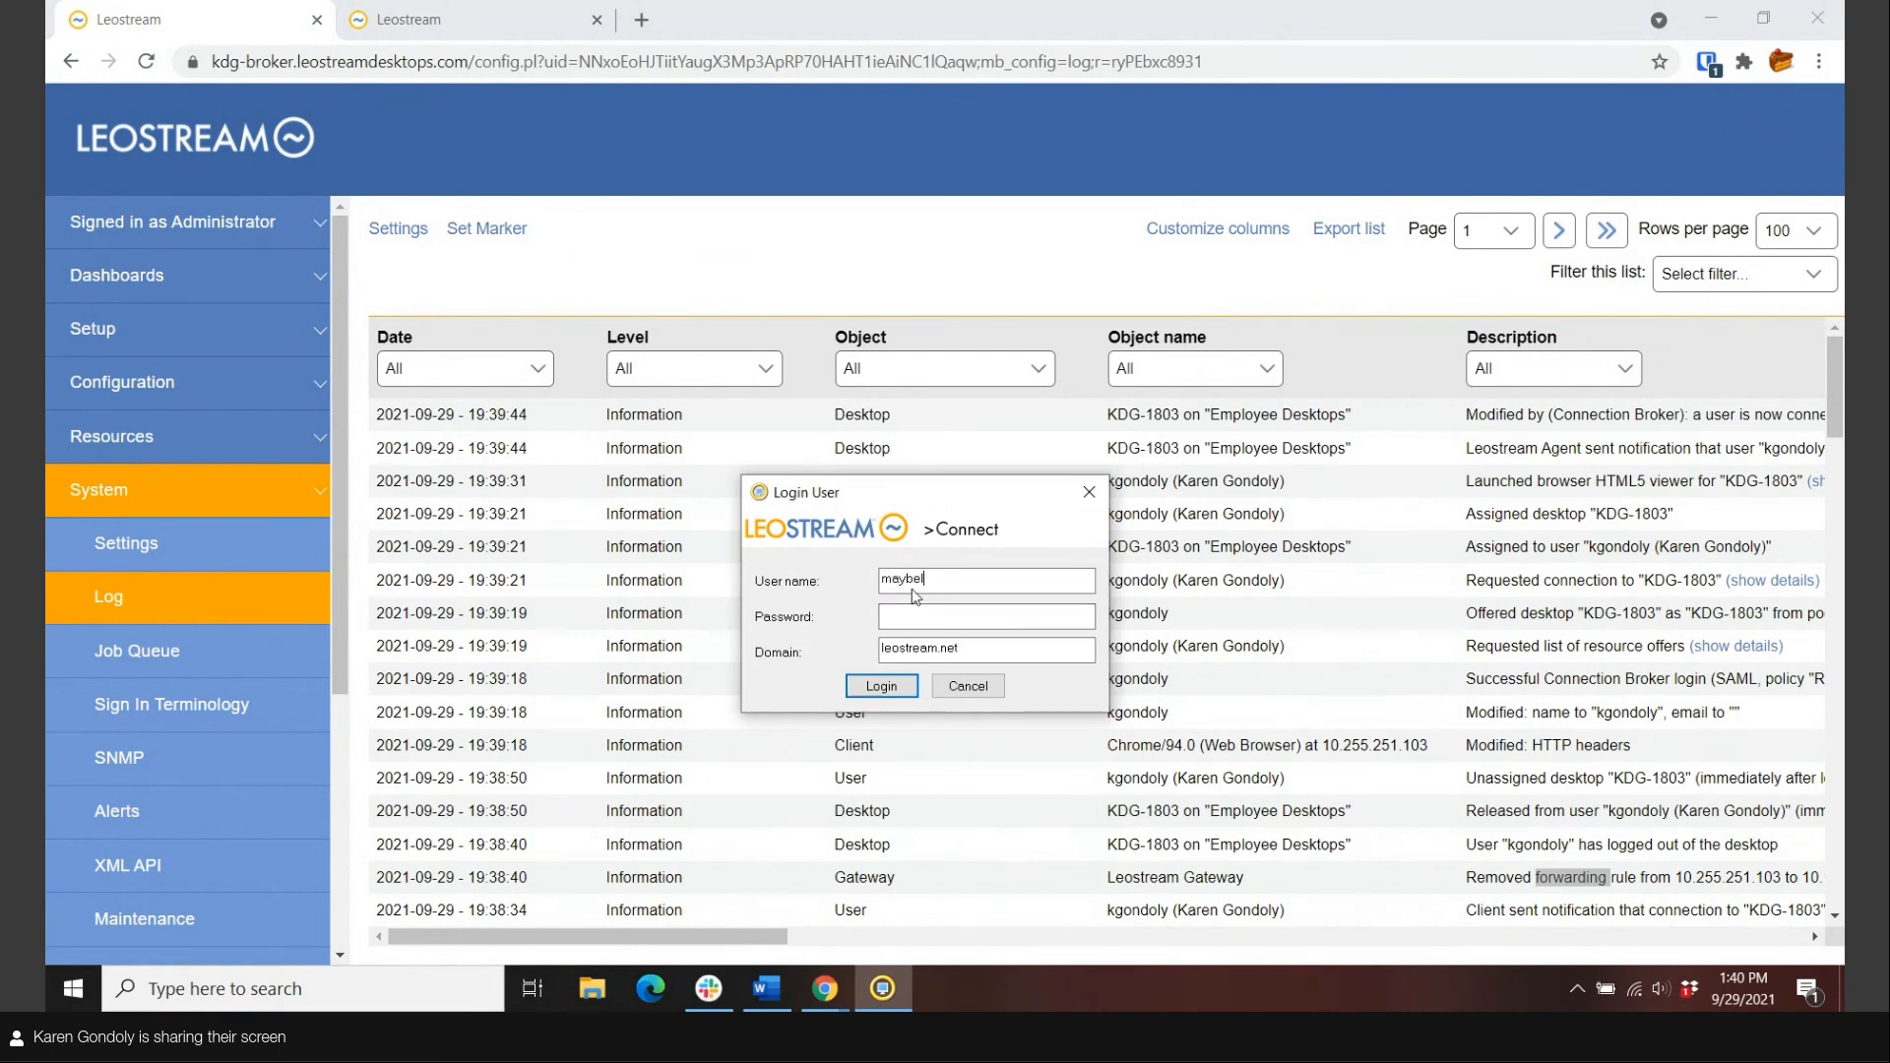
key("Tab")
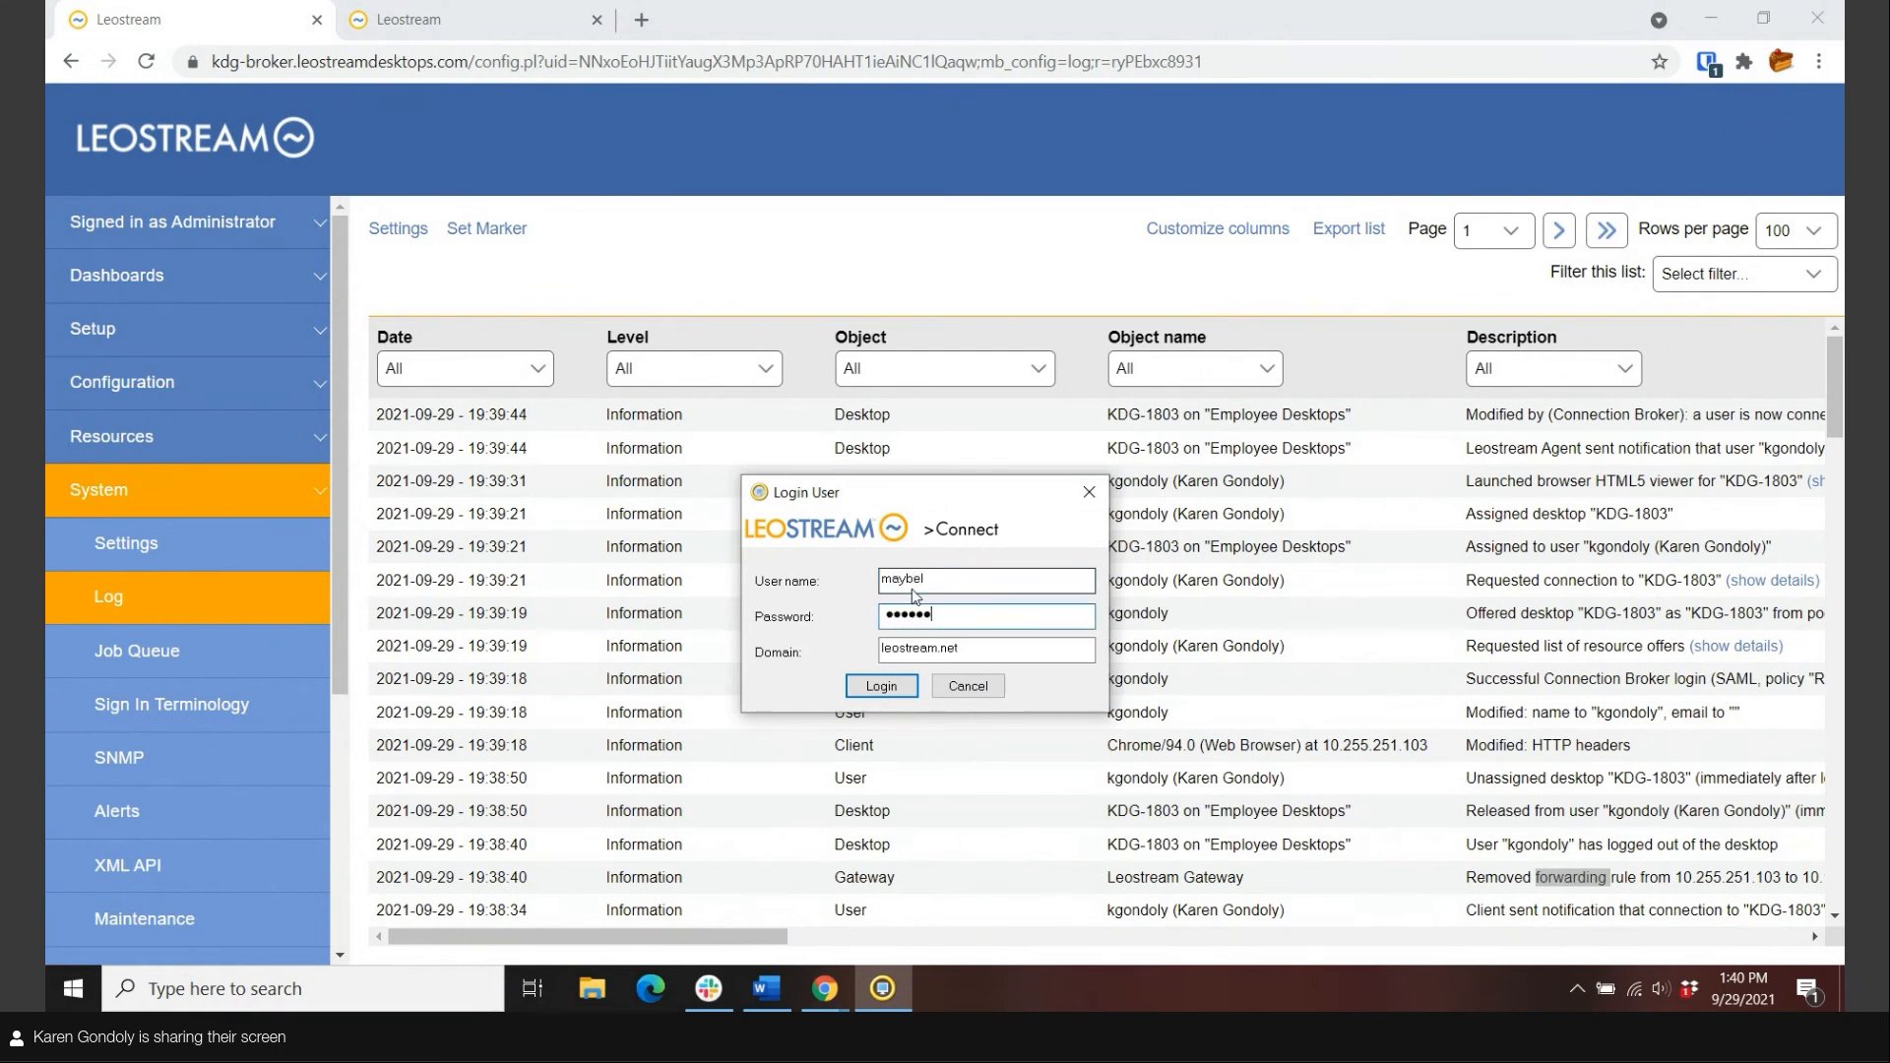
key("Return")
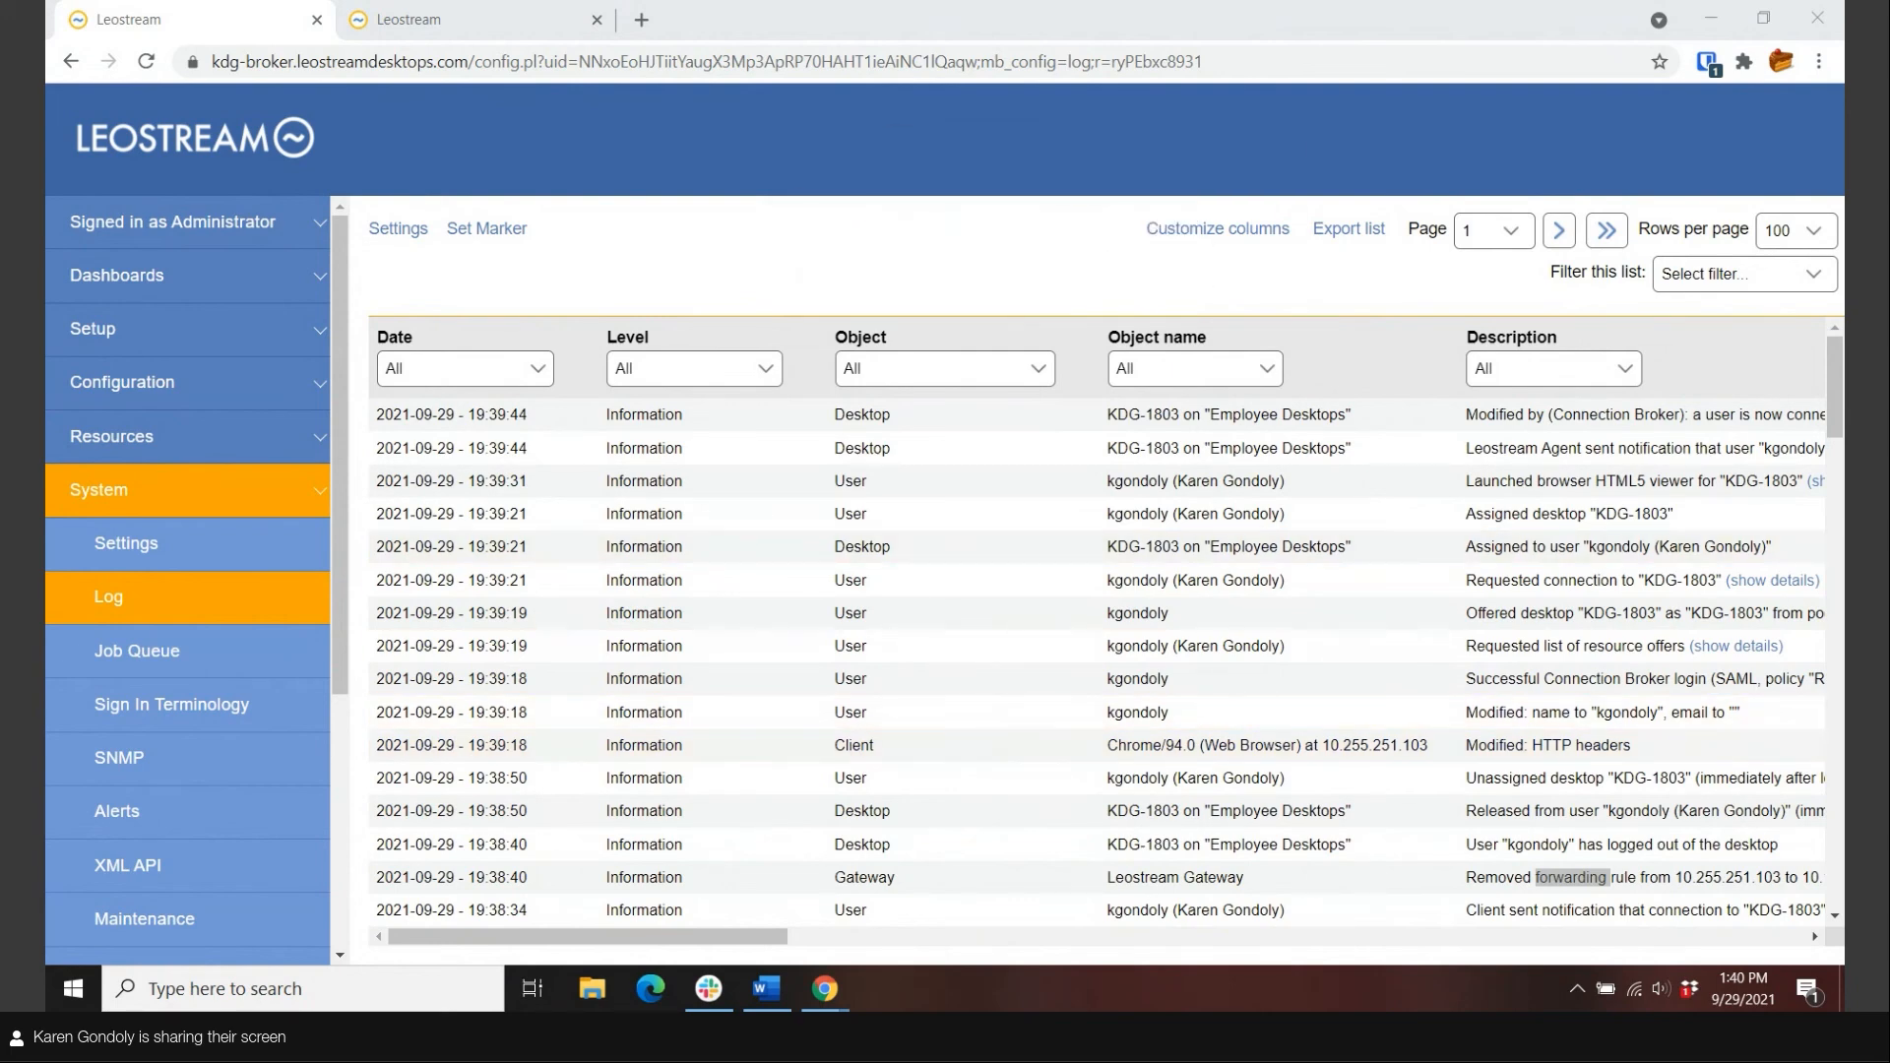
left_click(116, 620)
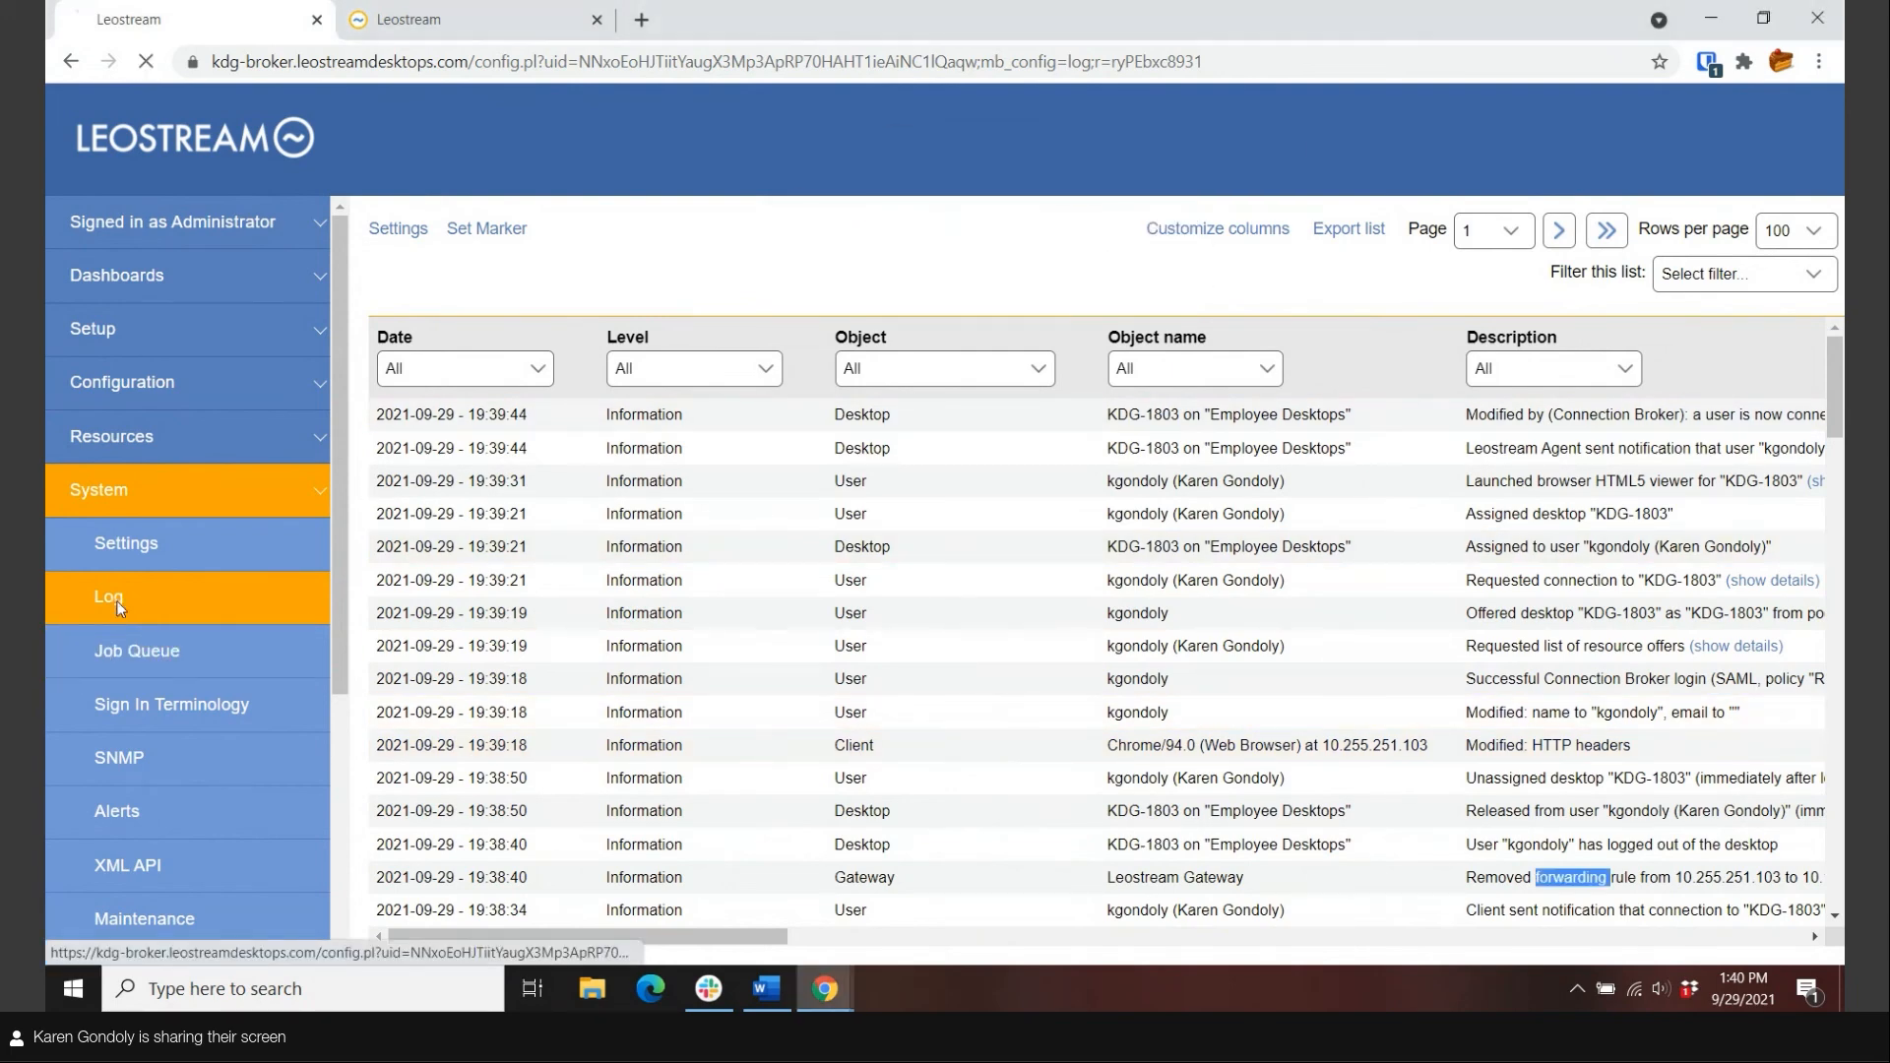
scroll(655, 942, "right", 5)
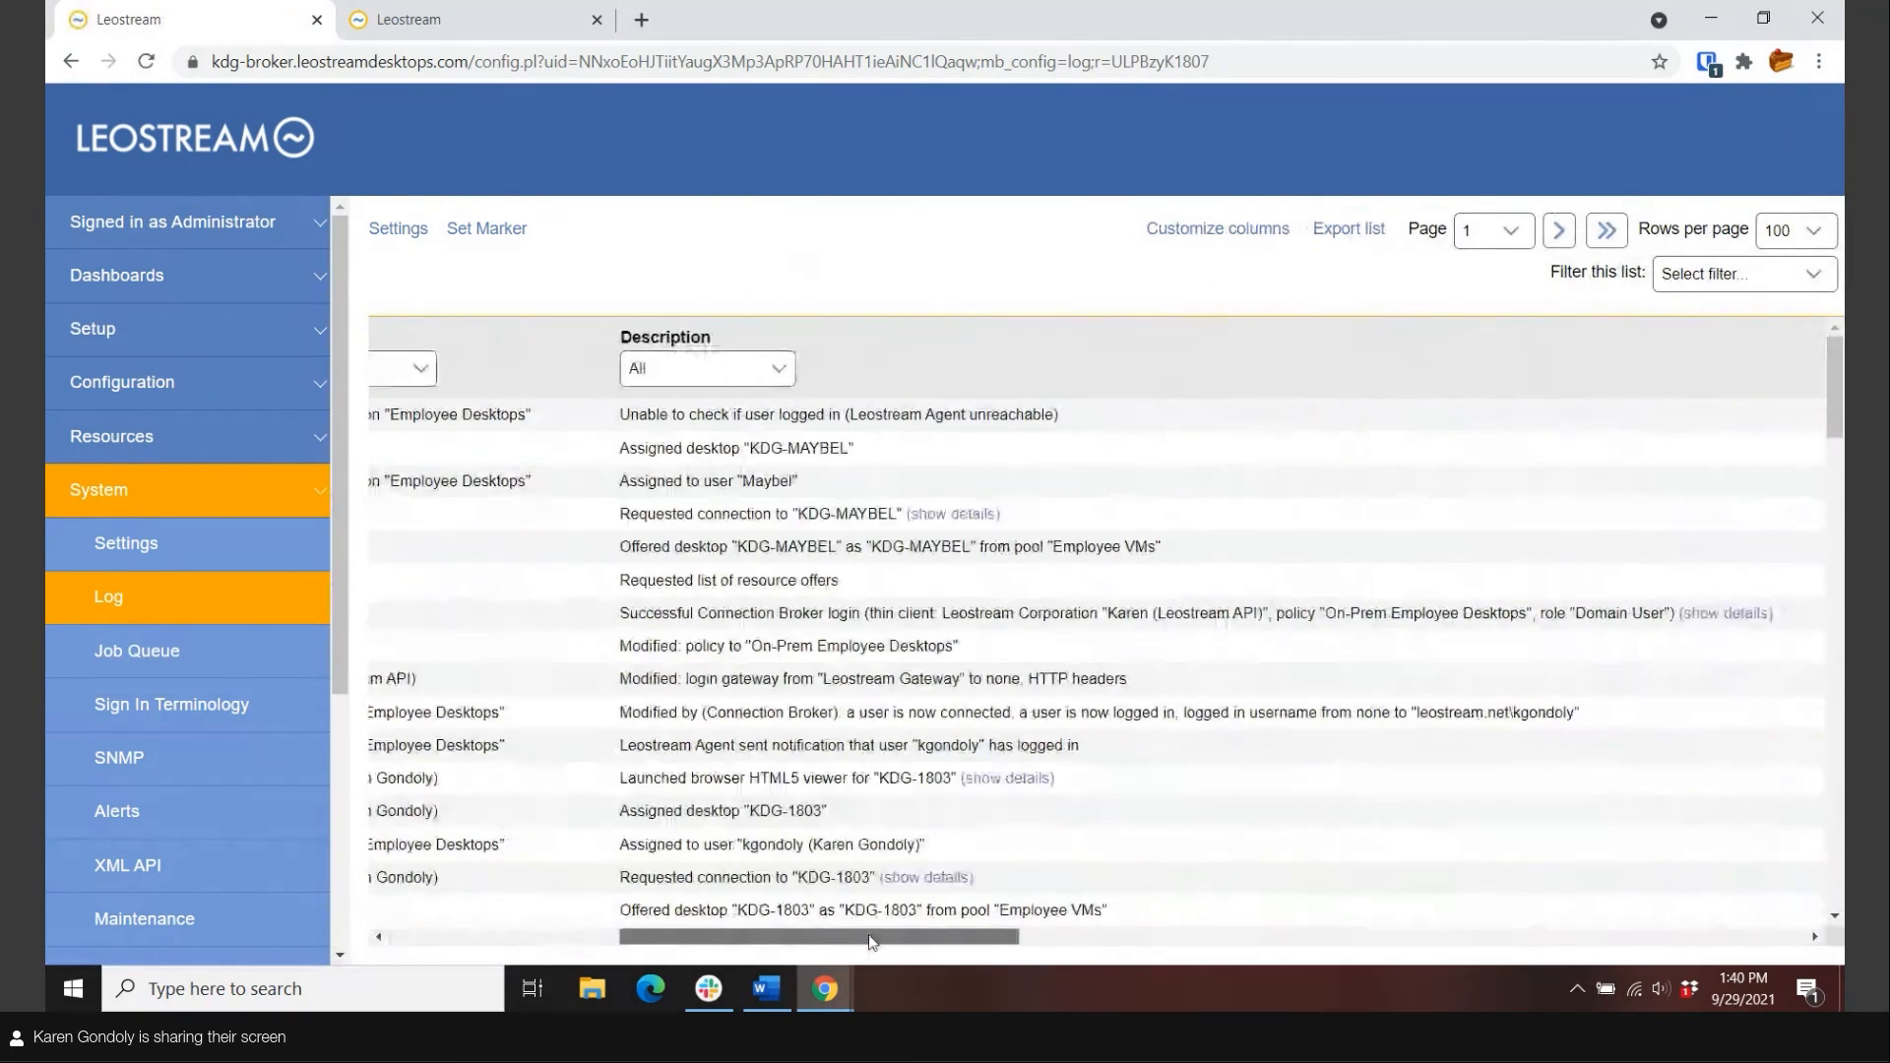
scroll(670, 945, "left", 5)
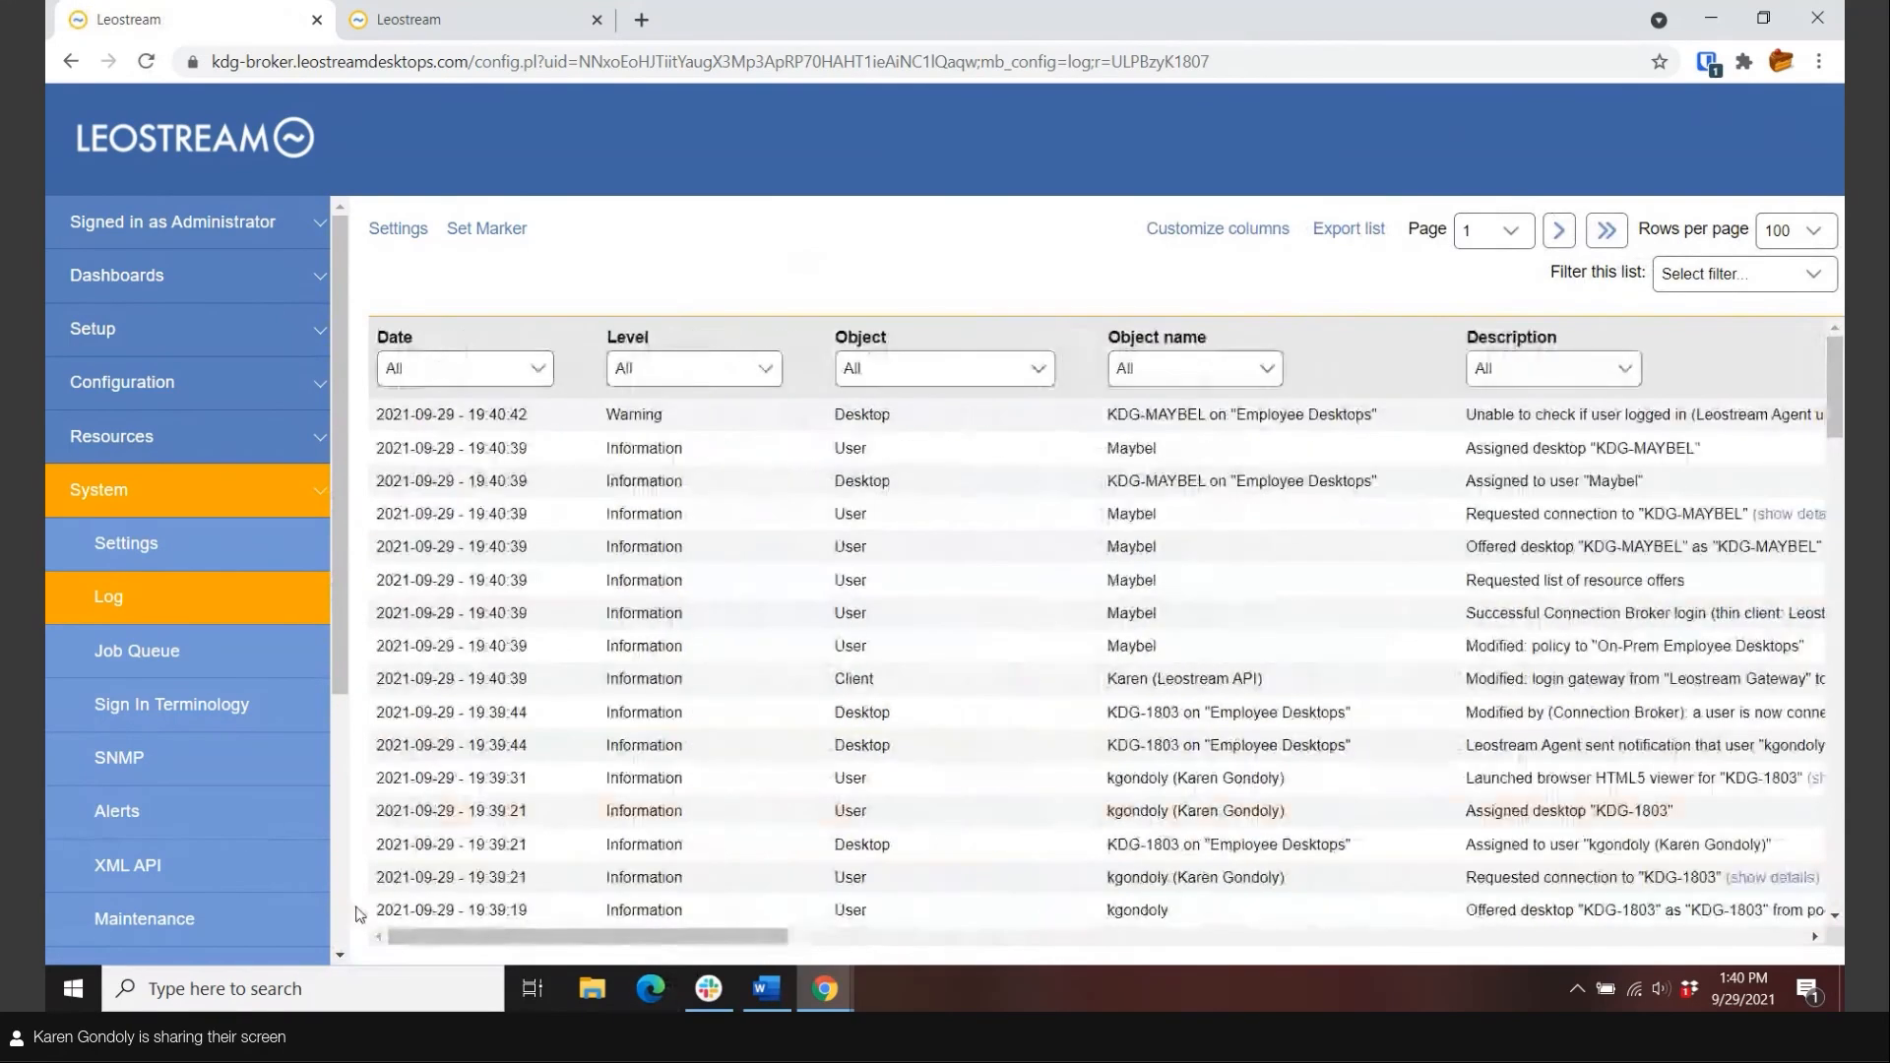